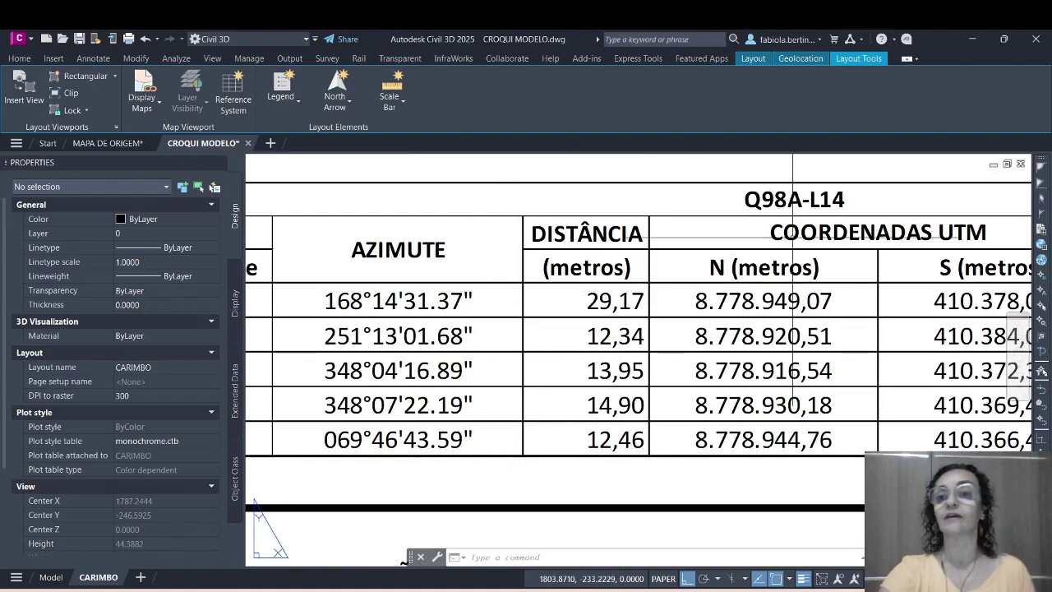
Examine the lot 14 sketch sheet with its coordinate table, and the matching descriptive memorial in Word.
{"action": "scroll", "coordinate": [652, 365], "scroll_direction": "down", "scroll_amount": 3}
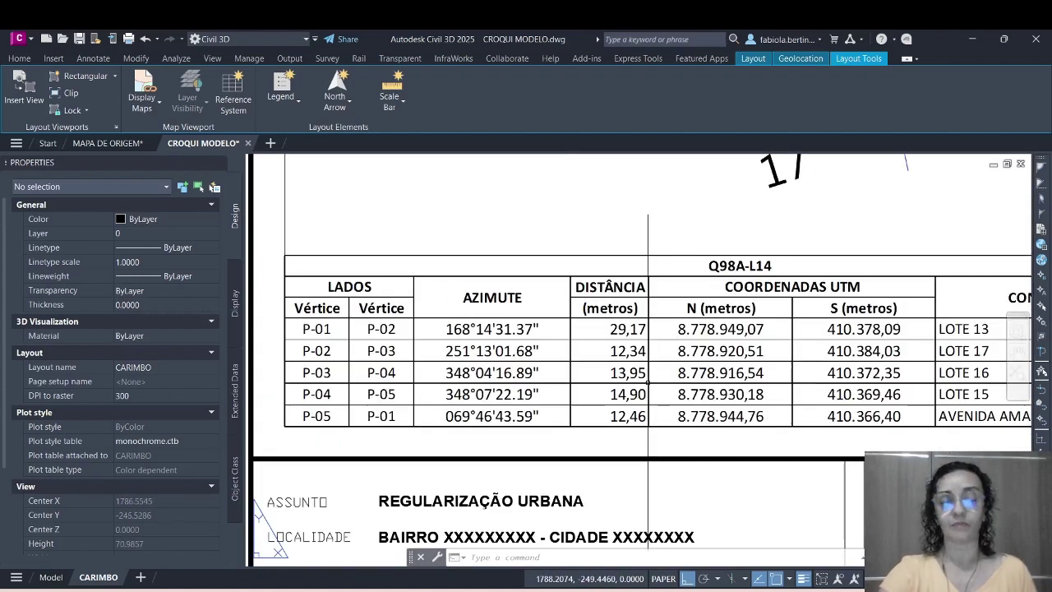
{"action": "type", "text": "z"}
{"action": "key", "text": "Return"}
{"action": "type", "text": "e"}
{"action": "key", "text": "Return"}
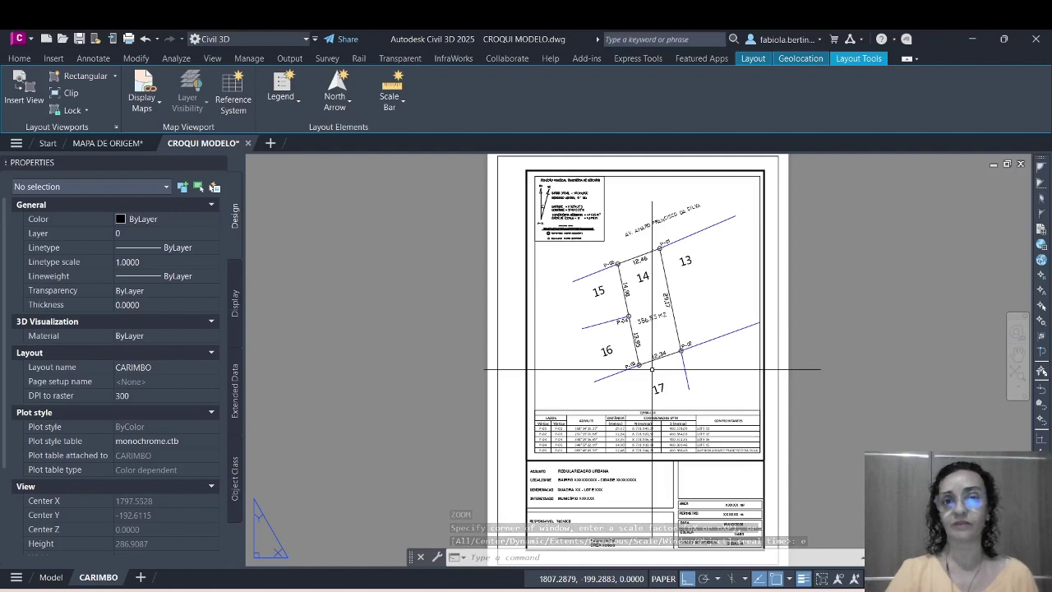
{"action": "left_click", "coordinate": [674, 591]}
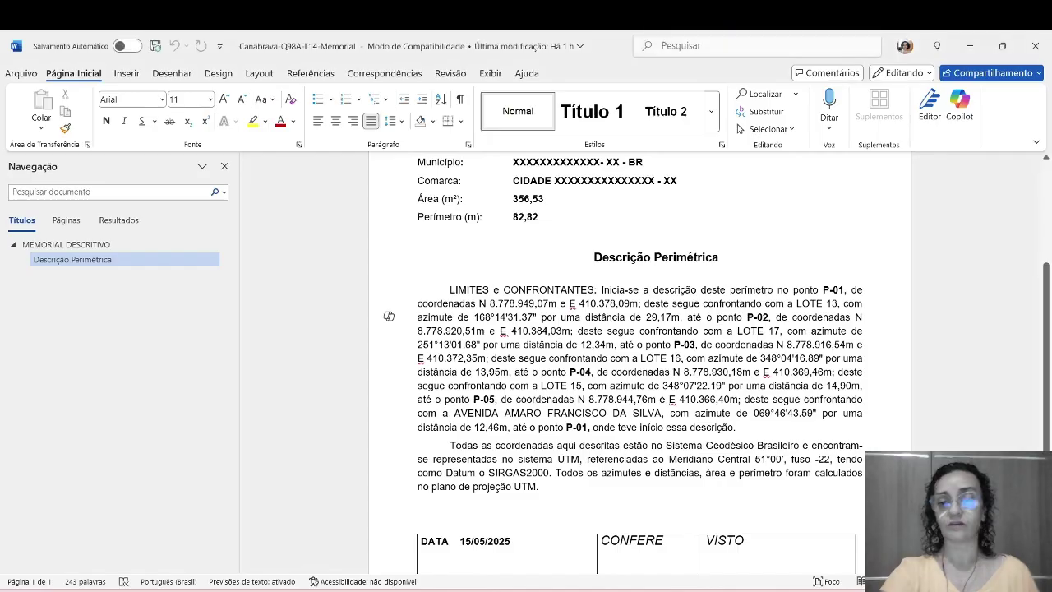
{"action": "scroll", "coordinate": [731, 444], "scroll_direction": "up", "scroll_amount": 3}
{"action": "scroll", "coordinate": [731, 444], "scroll_direction": "down", "scroll_amount": 5}
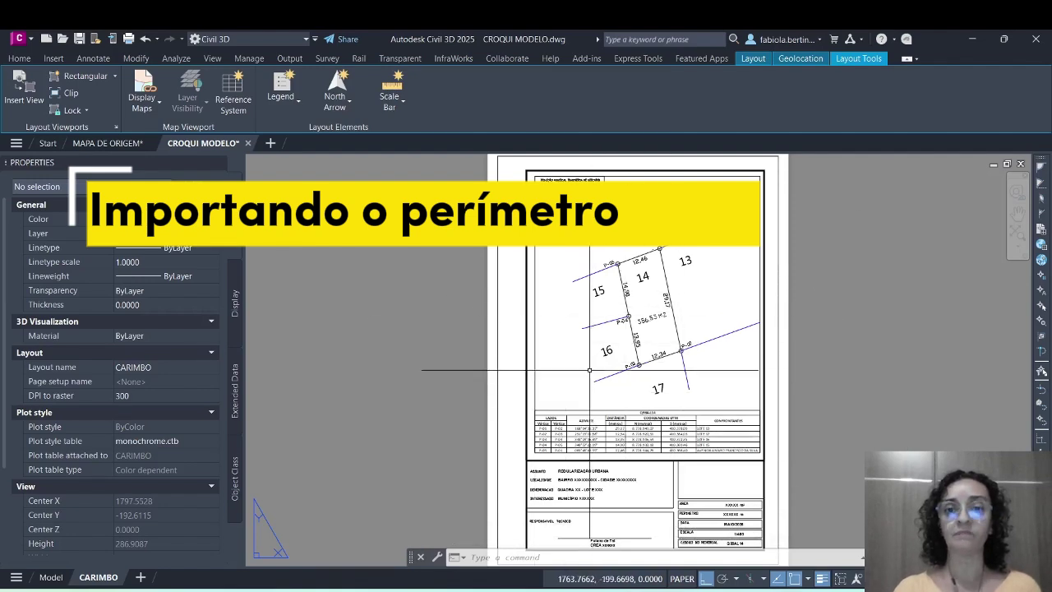
{"action": "scroll", "coordinate": [681, 257], "scroll_direction": "up", "scroll_amount": 2}
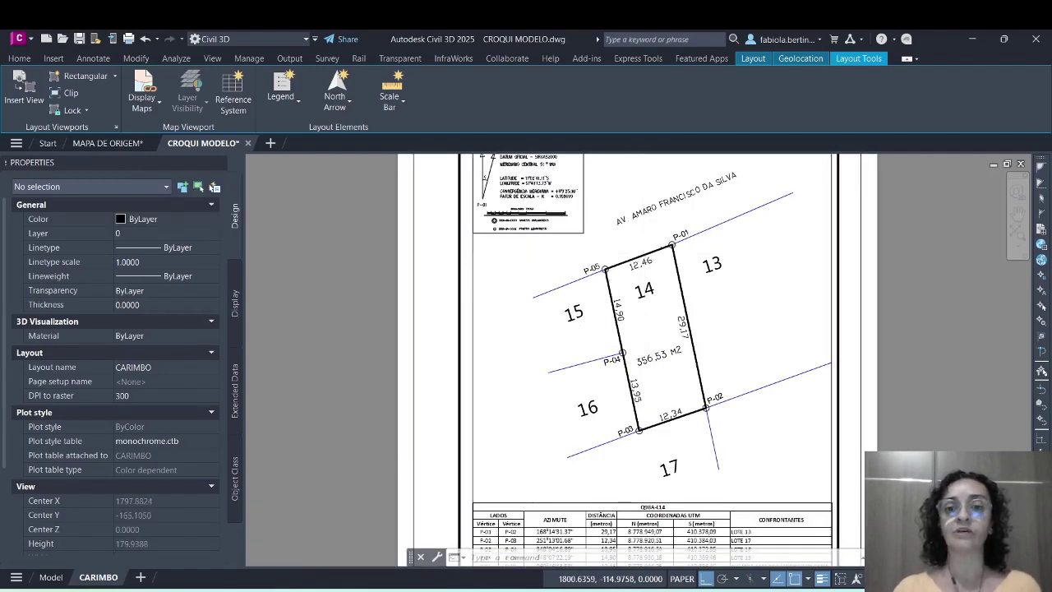
{"action": "scroll", "coordinate": [648, 246], "scroll_direction": "up", "scroll_amount": 4}
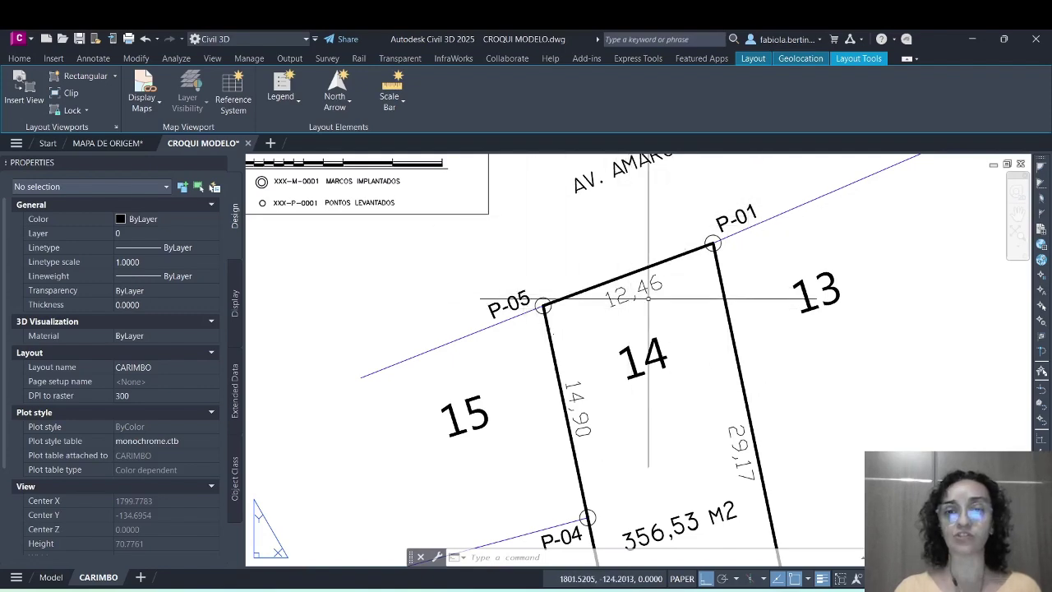
{"action": "scroll", "coordinate": [634, 230], "scroll_direction": "down", "scroll_amount": 5}
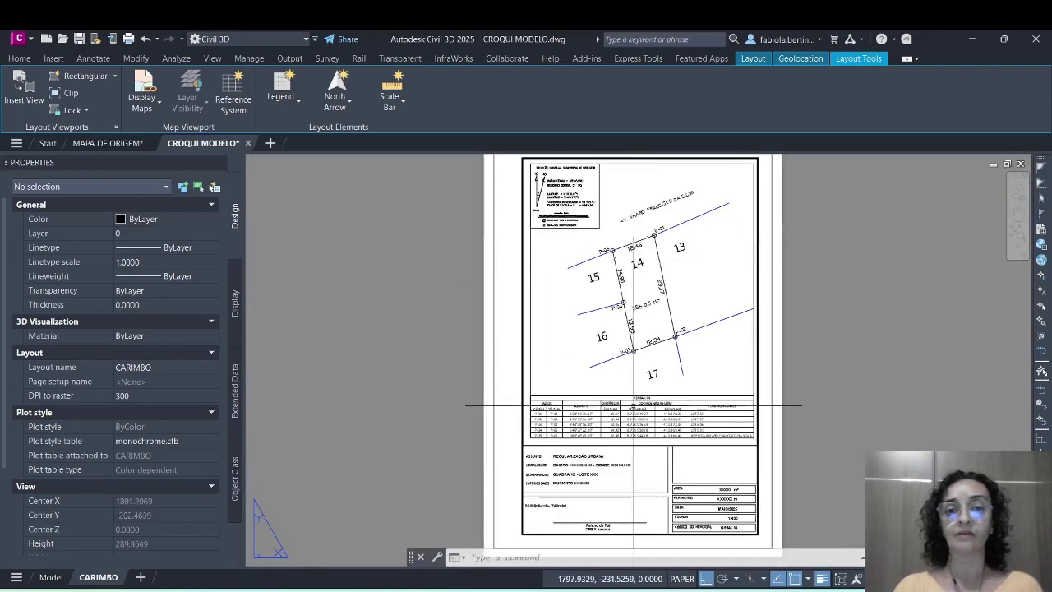
{"action": "scroll", "coordinate": [634, 405], "scroll_direction": "up", "scroll_amount": 5}
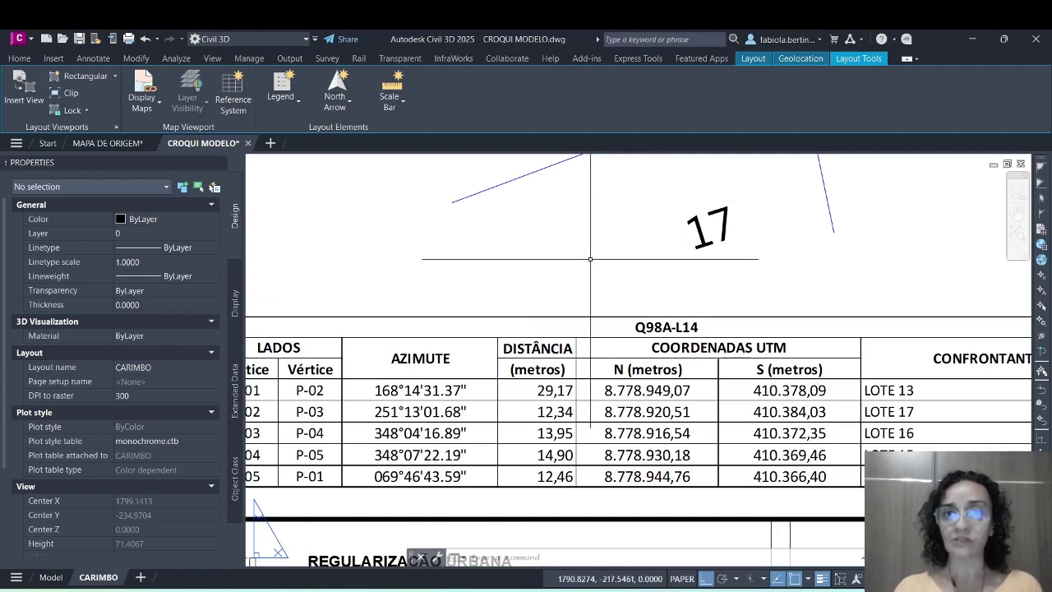
Create a new blank drawing.
{"action": "left_click", "coordinate": [48, 143]}
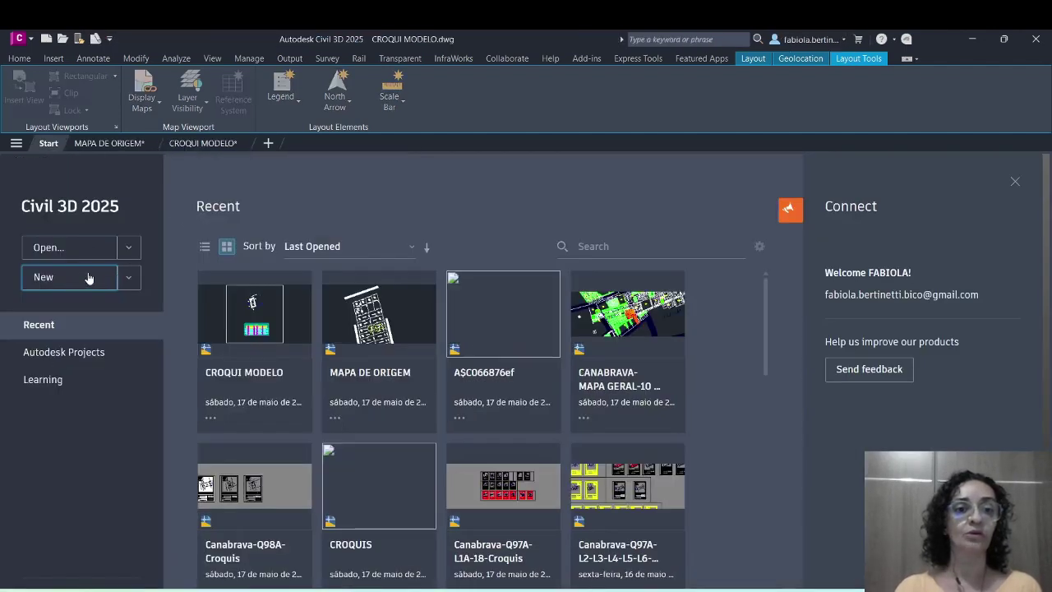
{"action": "left_click", "coordinate": [89, 278]}
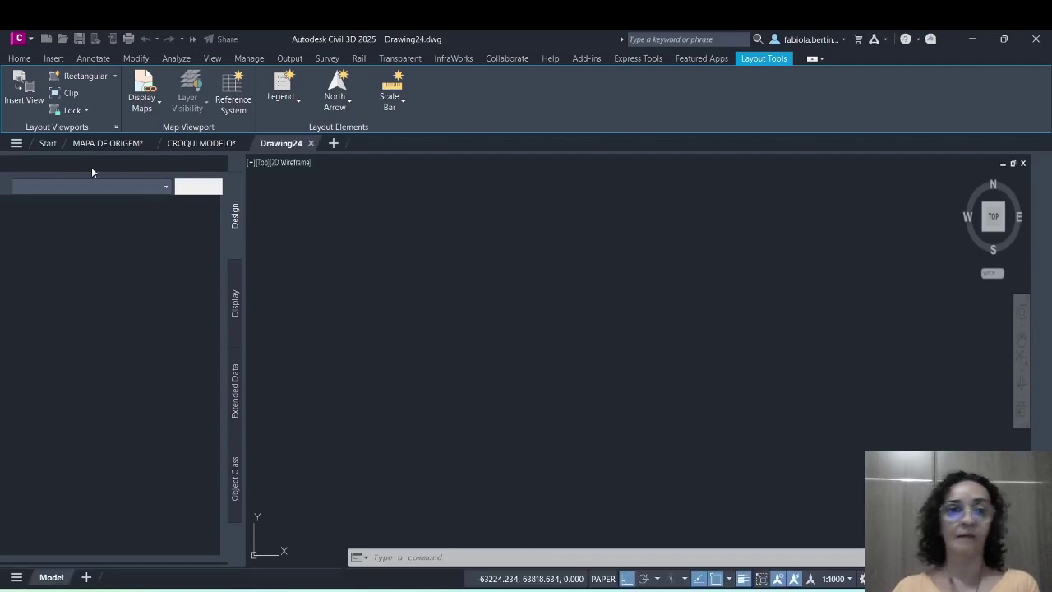
Copy the northern lots of block 98A, including lot 14 and the street names, from the MAPA DE ORIGEM drawing.
{"action": "left_click", "coordinate": [108, 143]}
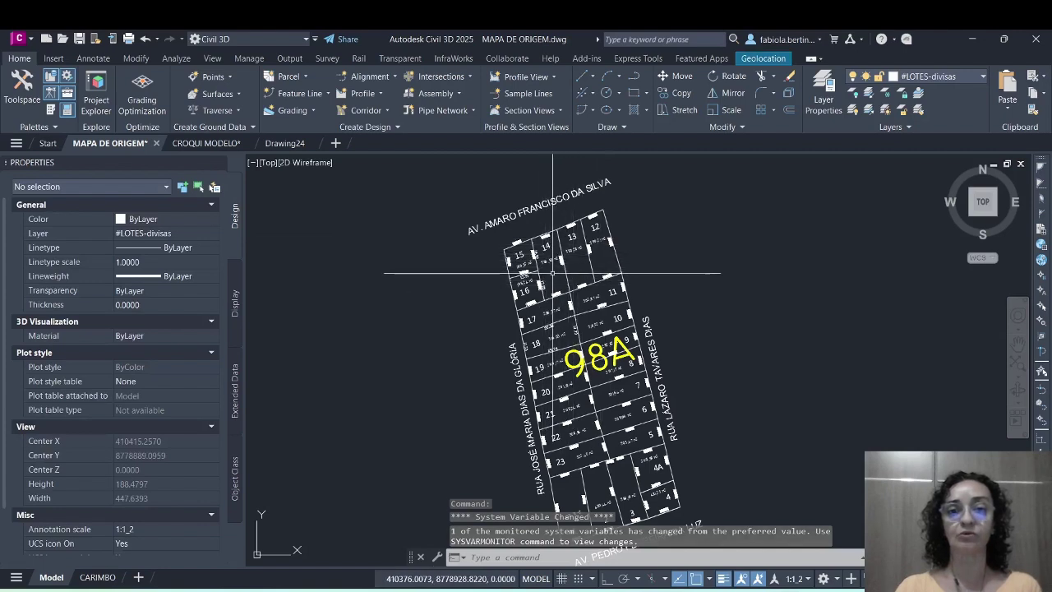
{"action": "key", "text": "ctrl+c"}
{"action": "left_click", "coordinate": [714, 347]}
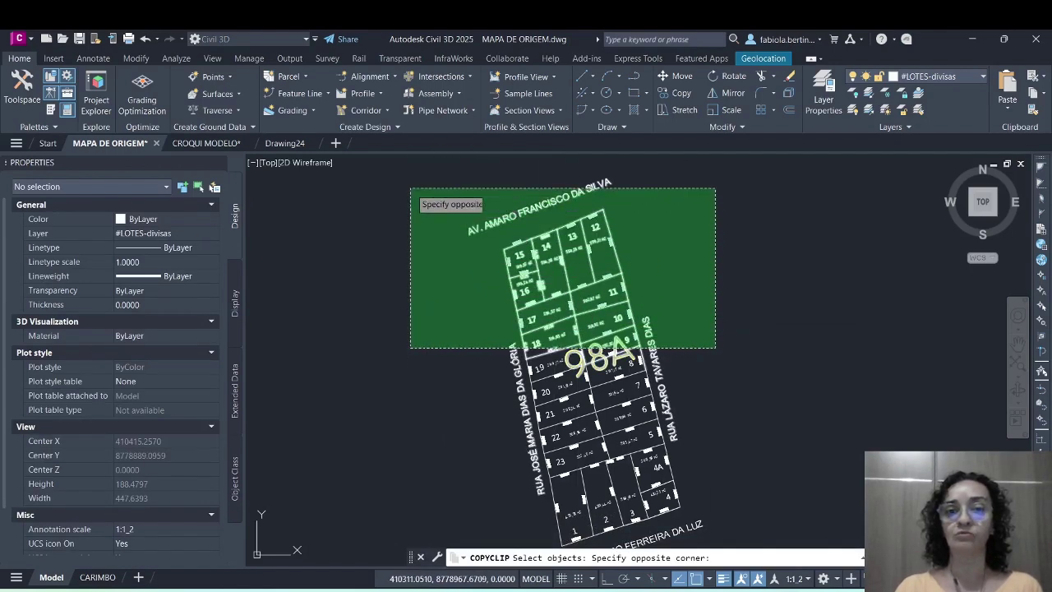
{"action": "left_click", "coordinate": [411, 198]}
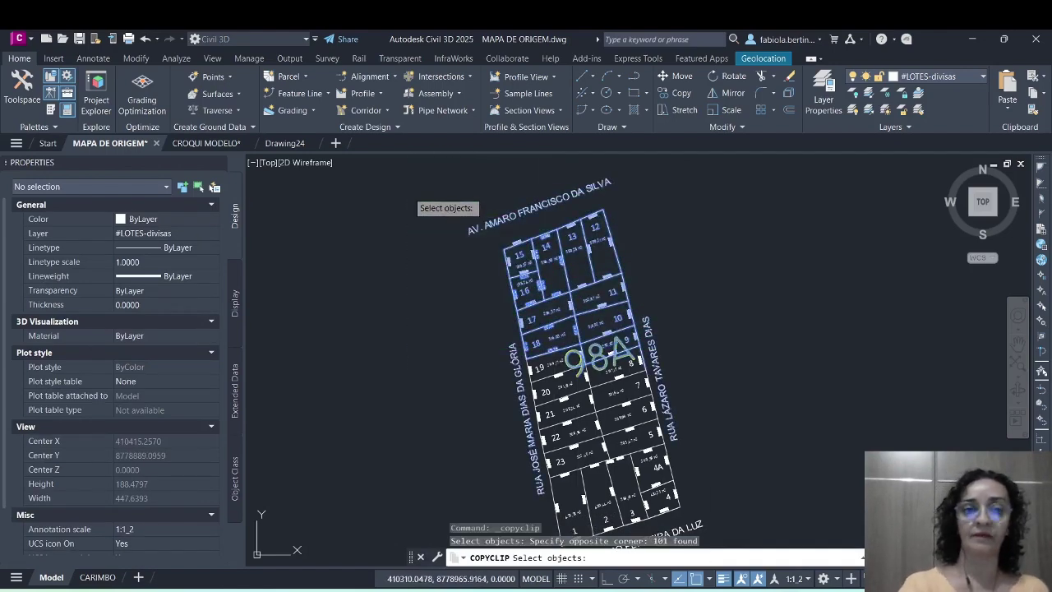
{"action": "key", "text": "Return"}
Paste the copied lots into the new drawing at their original coordinates with PASTEORIG and bring lot 14 into view.
{"action": "left_click", "coordinate": [286, 147]}
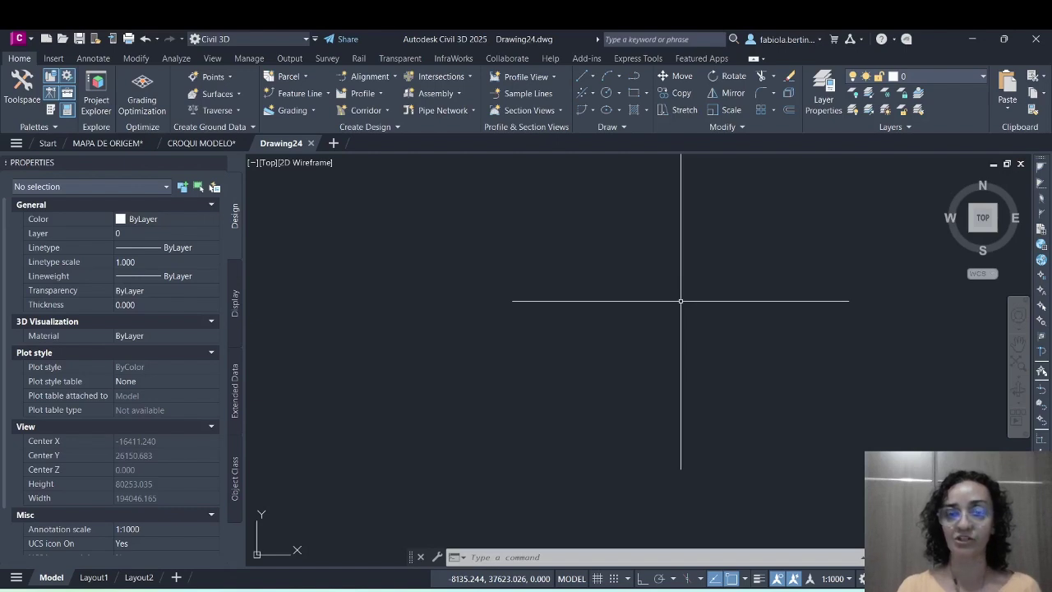
{"action": "type", "text": "PASTEO"}
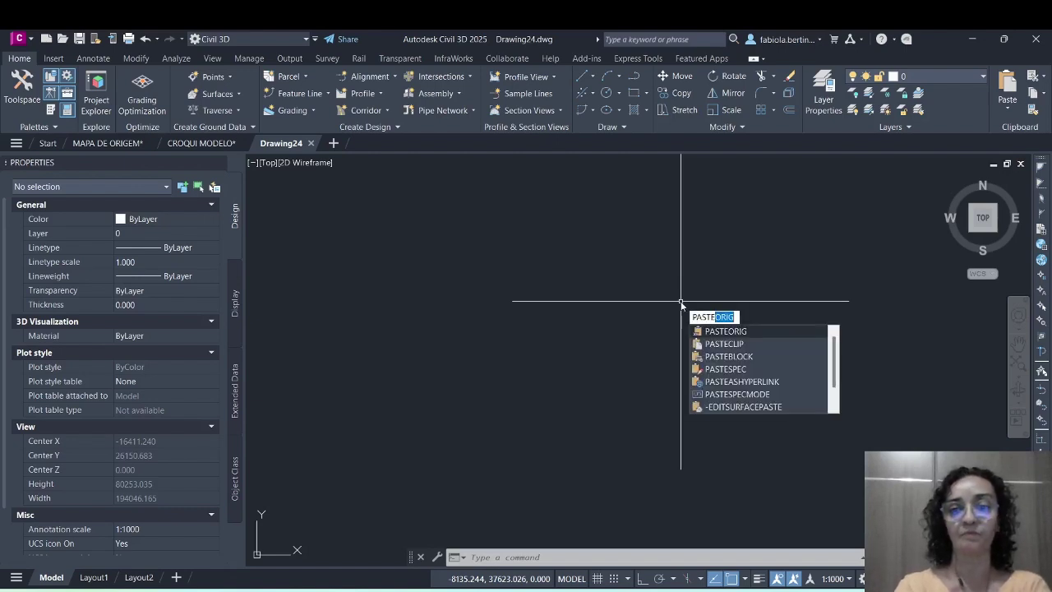
{"action": "type", "text": "RIG"}
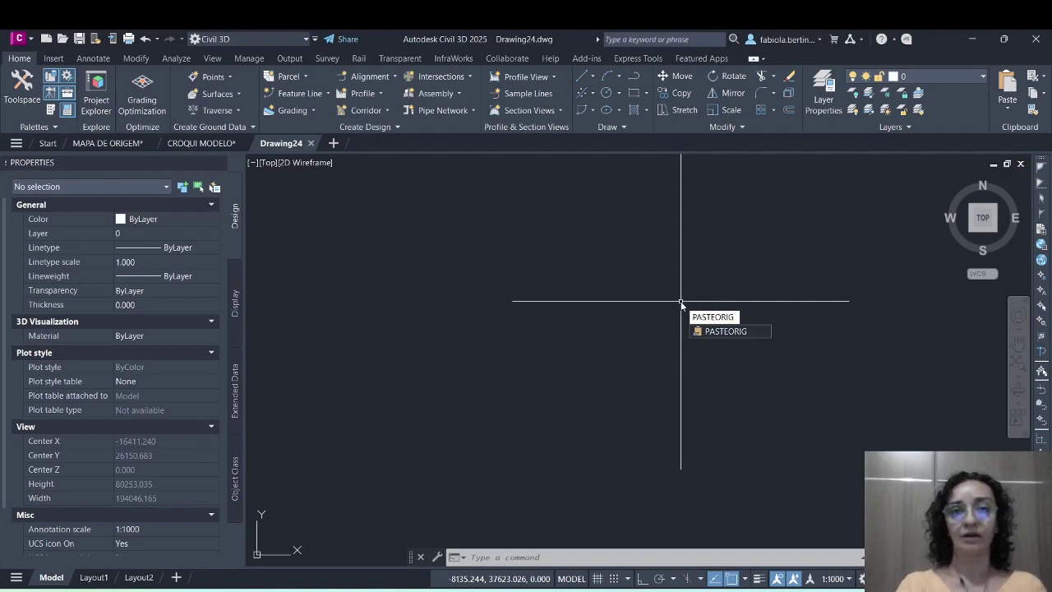
{"action": "key", "text": "Return"}
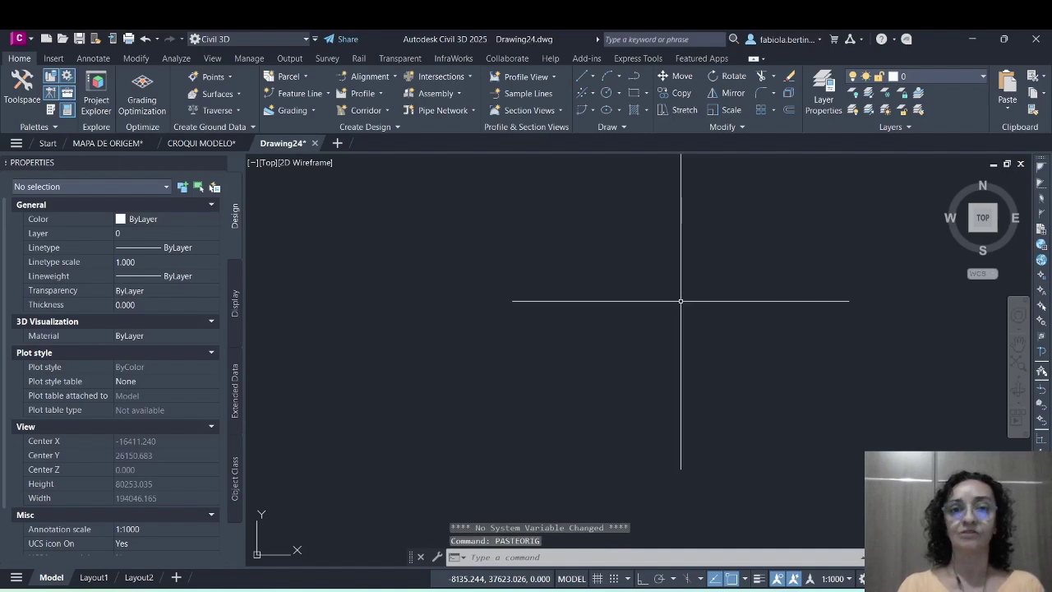
{"action": "type", "text": "Z"}
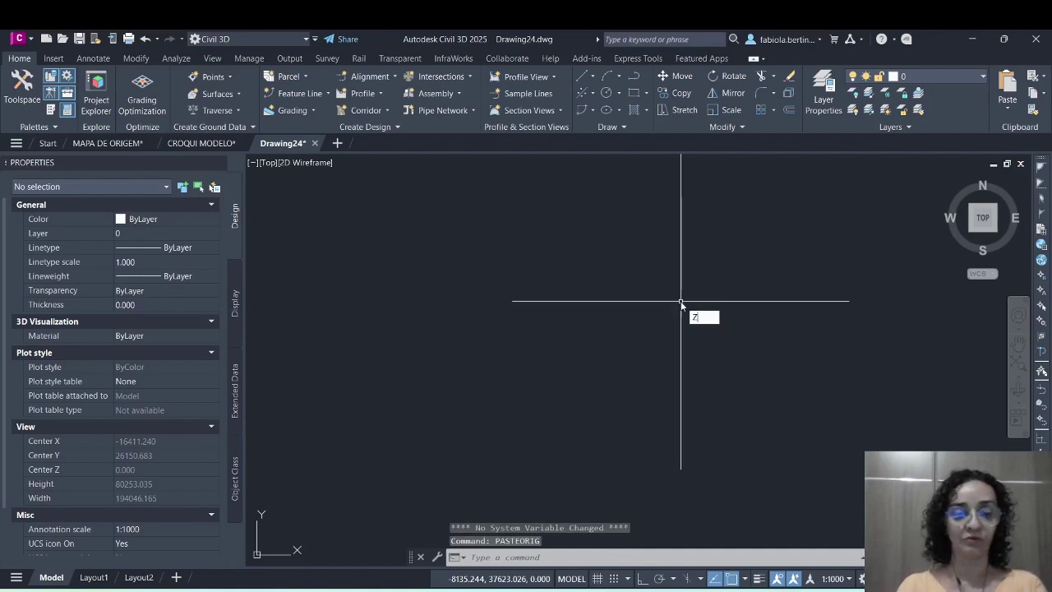
{"action": "key", "text": "Return"}
{"action": "type", "text": "E"}
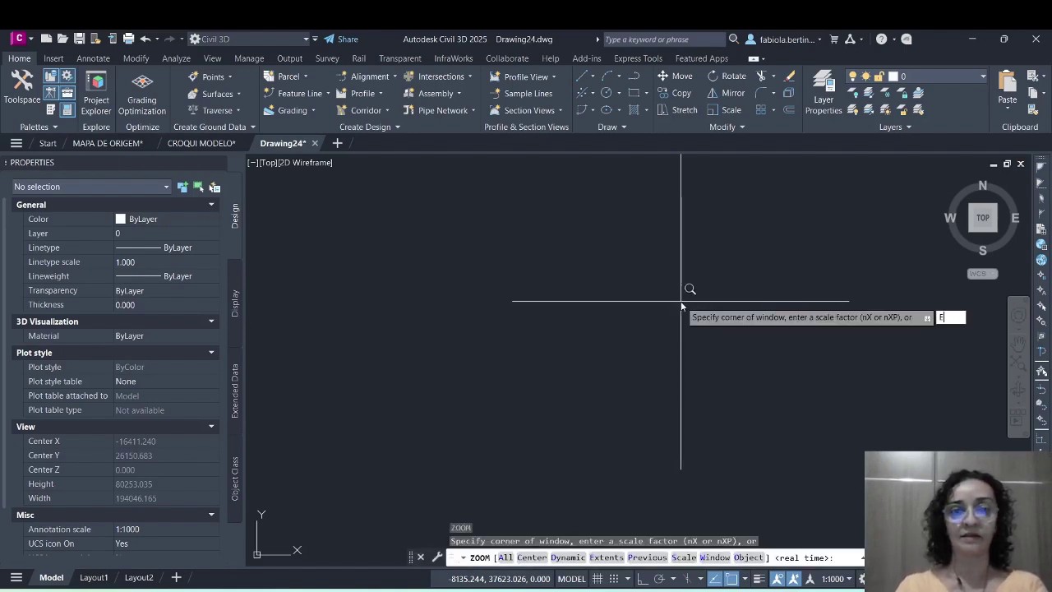
{"action": "key", "text": "Return"}
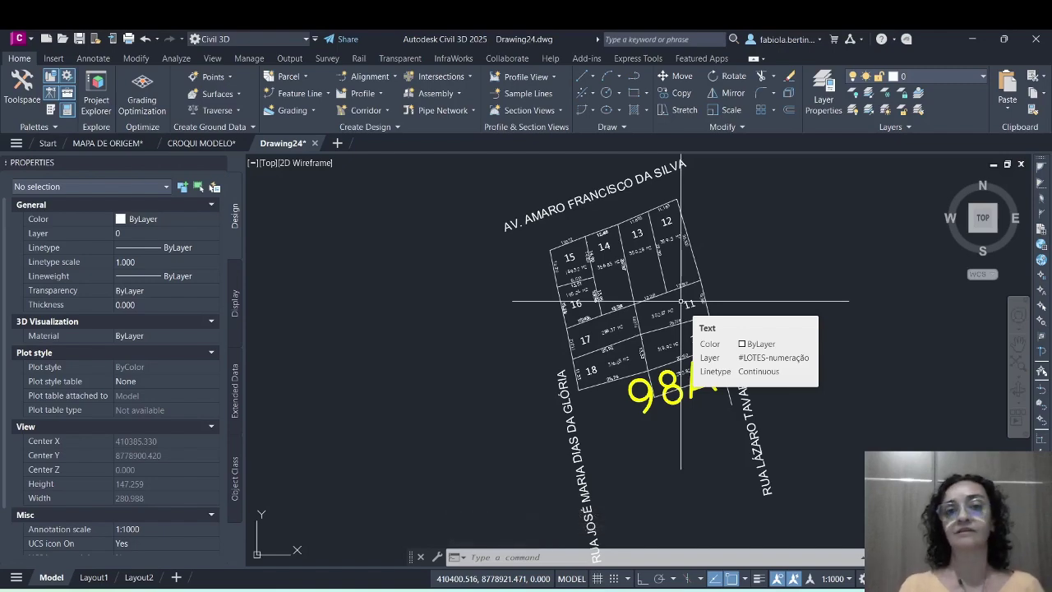
{"action": "scroll", "coordinate": [617, 243], "scroll_direction": "up", "scroll_amount": 4}
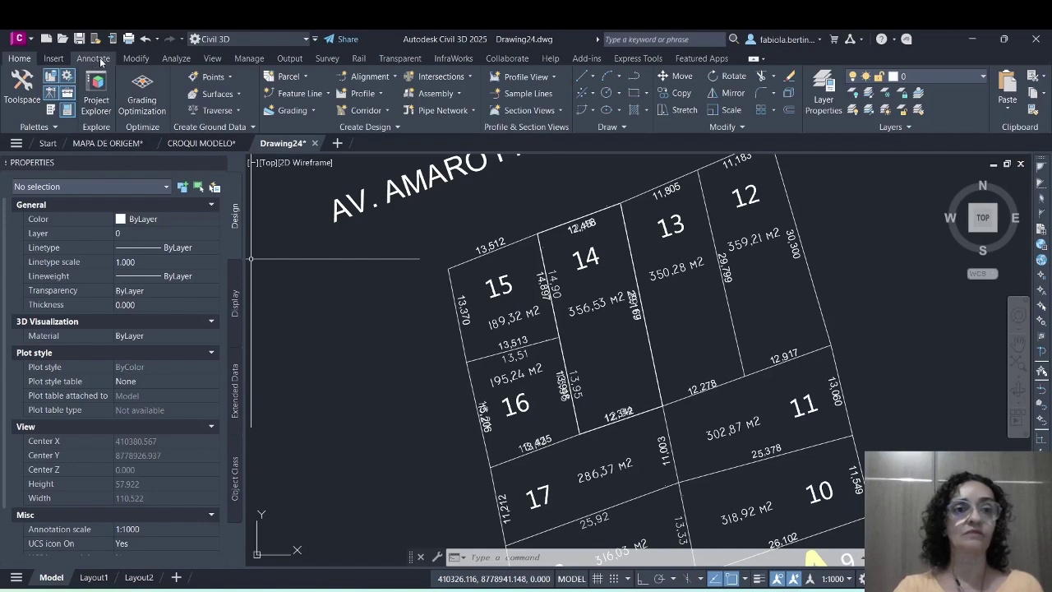
Open the Add Labels dialog for line and curve labels and choose Bearing Only as the line label style.
{"action": "left_click", "coordinate": [93, 58]}
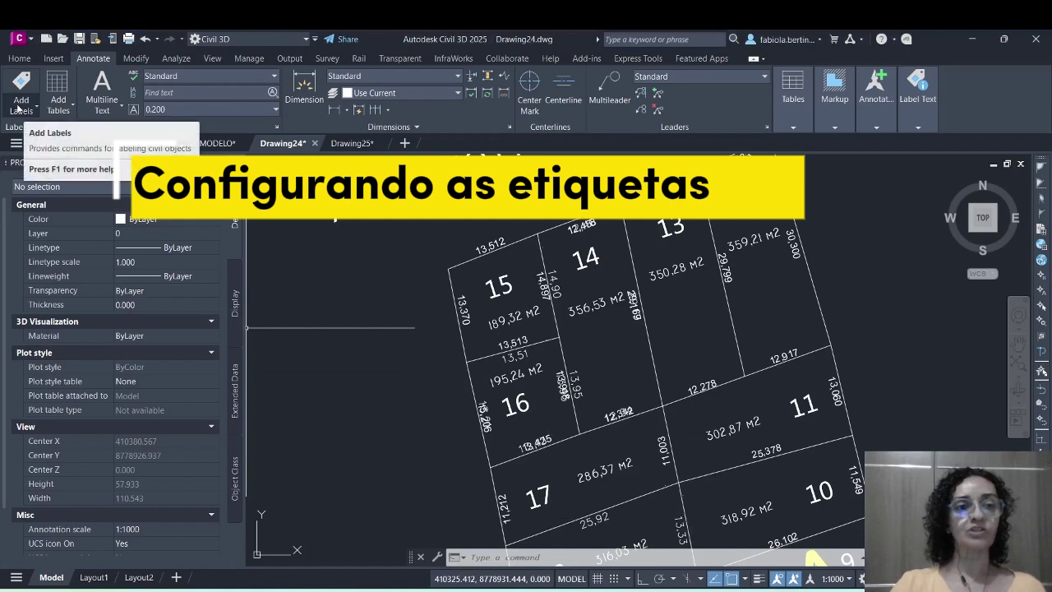
{"action": "left_click", "coordinate": [20, 104]}
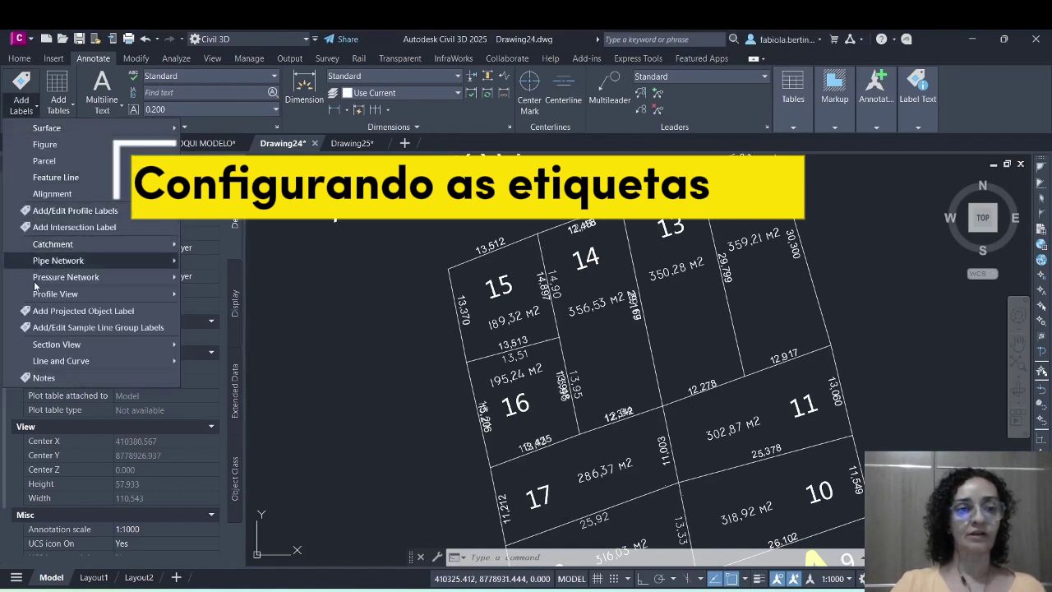
{"action": "mouse_move", "coordinate": [34, 362]}
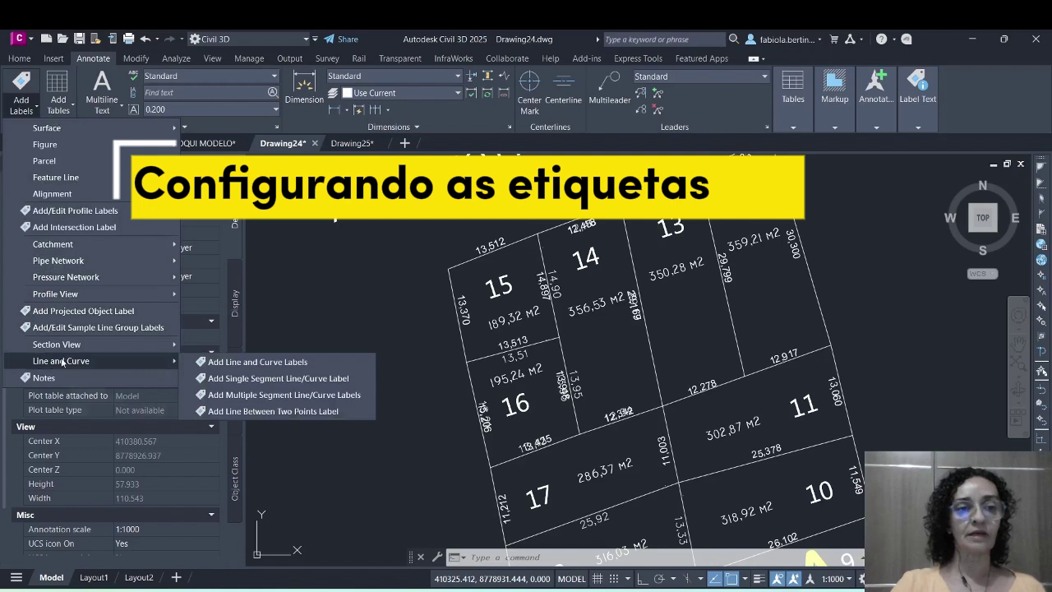
{"action": "left_click", "coordinate": [258, 361]}
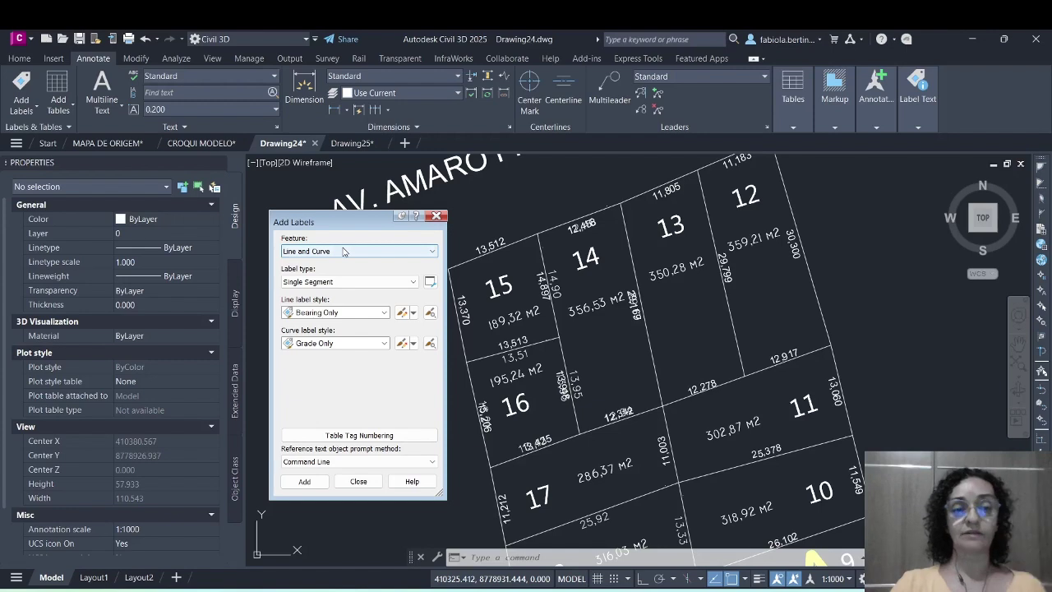
{"action": "left_click", "coordinate": [345, 312]}
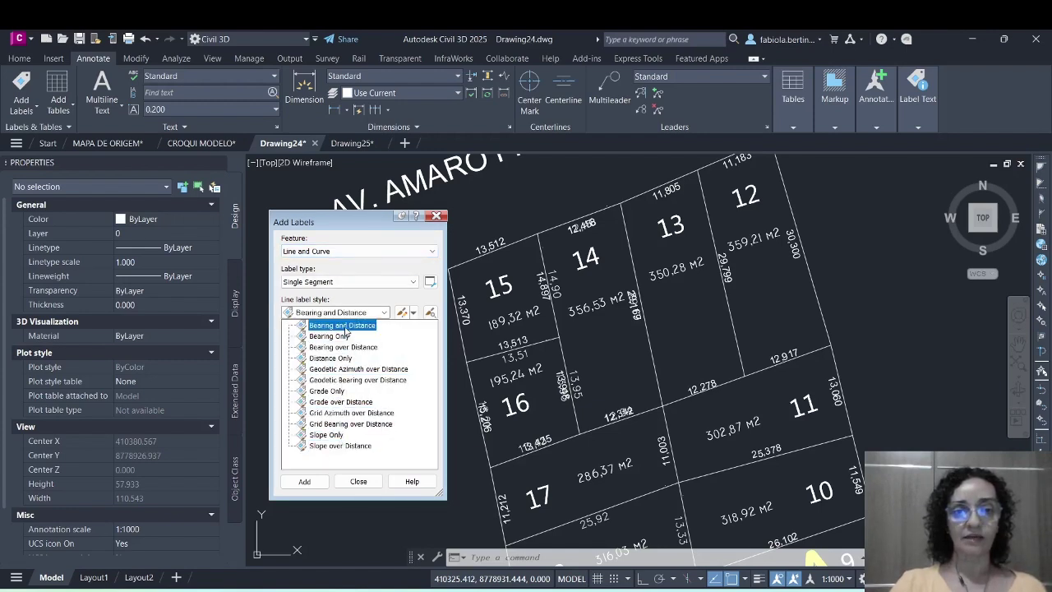
{"action": "key", "text": "Down"}
{"action": "key", "text": "Return"}
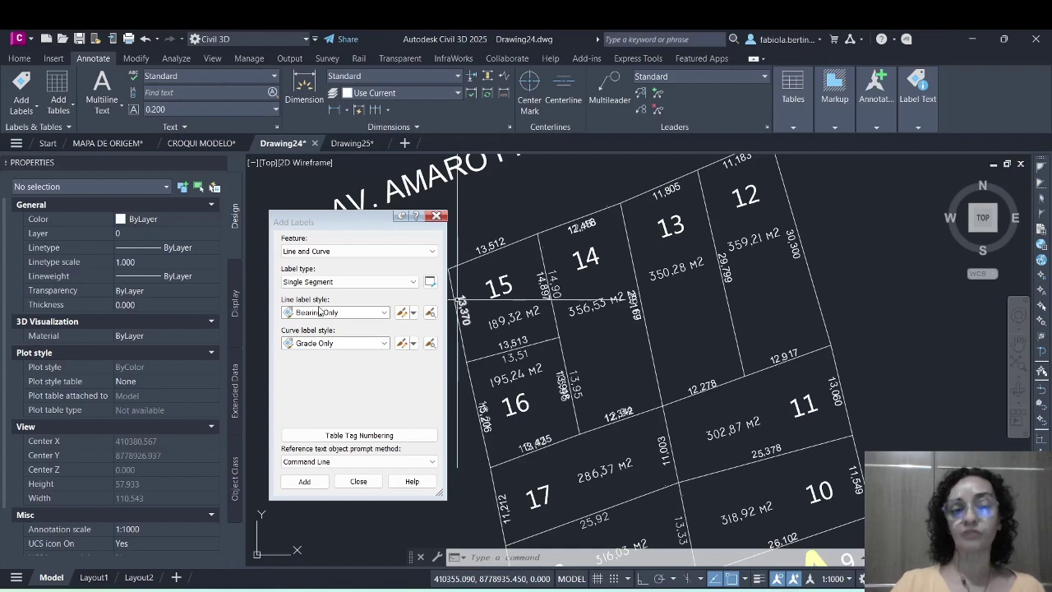
Create a new line label style named Azimutes e Distâncias.
{"action": "left_click", "coordinate": [414, 314]}
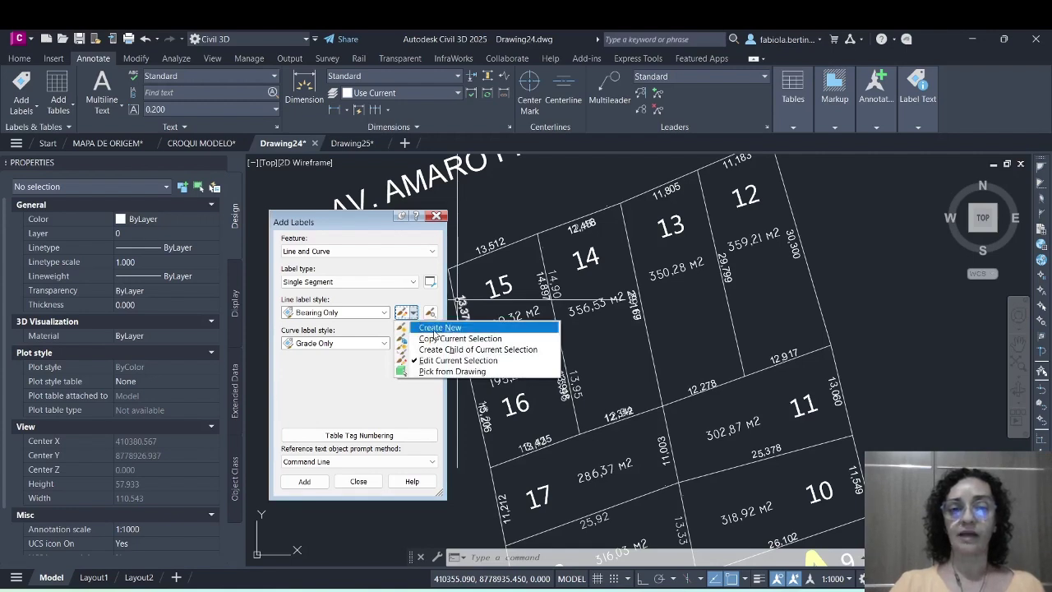
{"action": "left_click", "coordinate": [433, 330]}
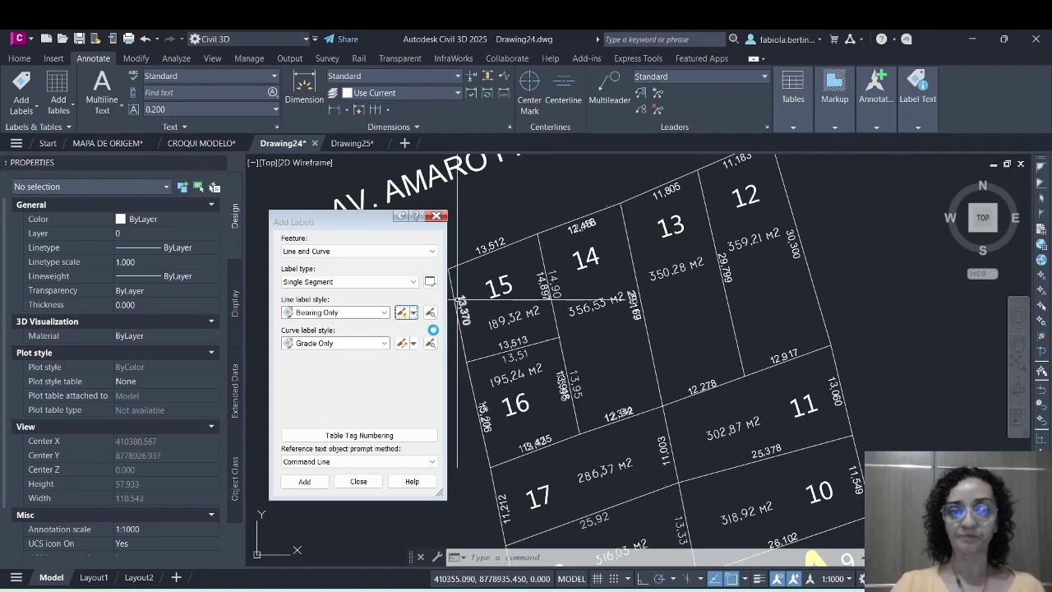
{"action": "left_click_drag", "start_coordinate": [266, 189], "coordinate": [327, 191]}
{"action": "left_click_drag", "start_coordinate": [240, 236], "coordinate": [118, 232]}
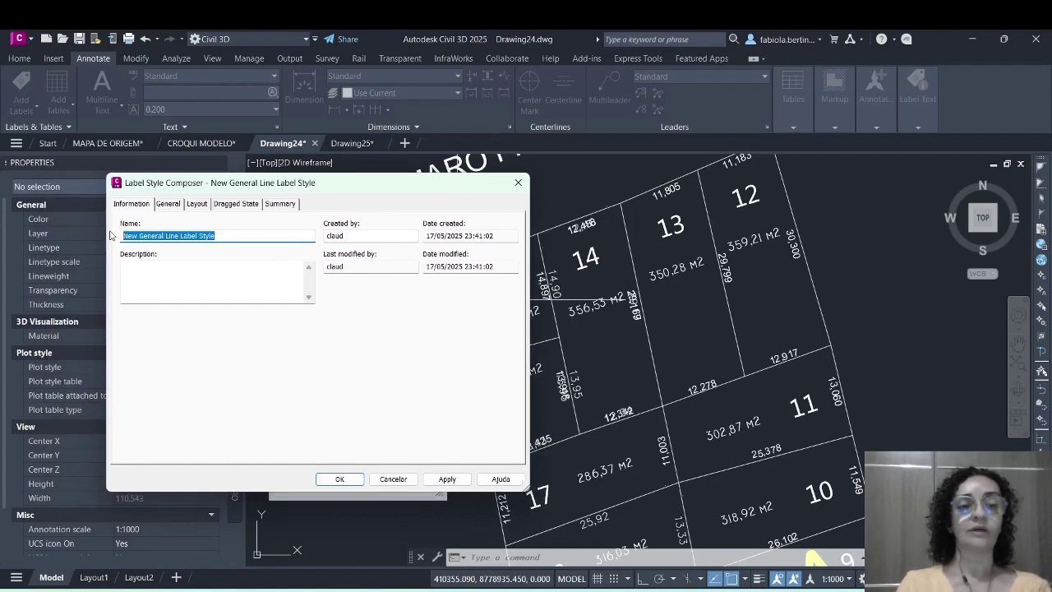
{"action": "type", "text": "Azimutes e"}
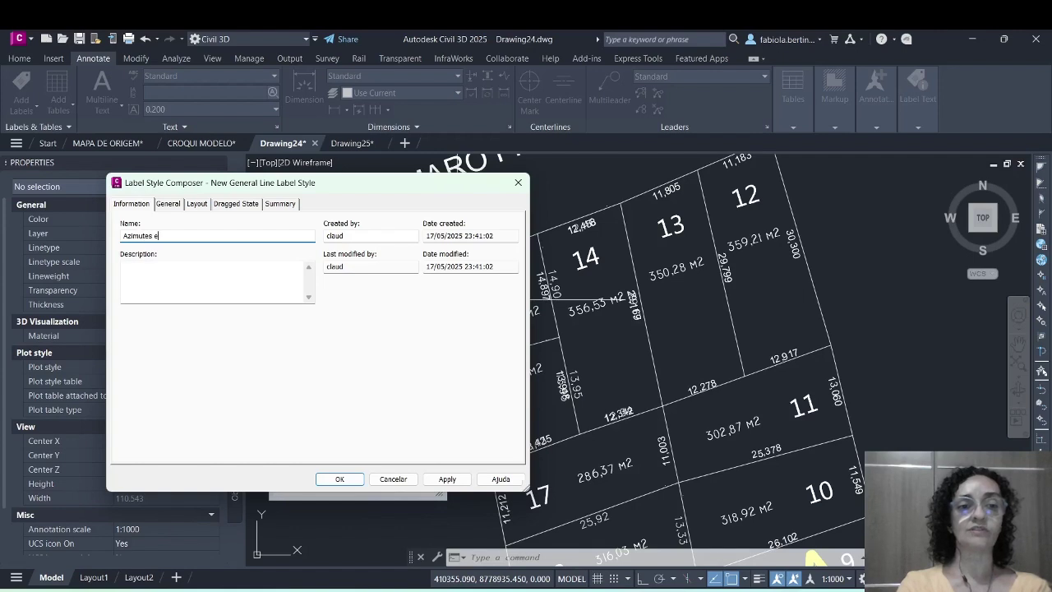
{"action": "type", "text": " Distâncias"}
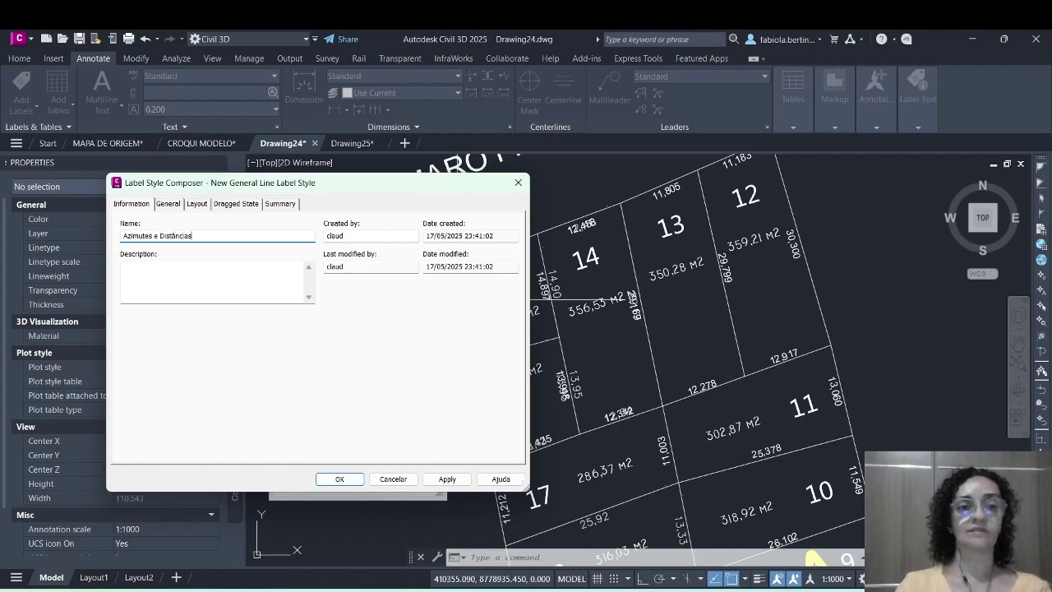
Open the layout settings of the Azimutes e Distâncias style and inspect the label preview.
{"action": "left_click", "coordinate": [197, 204]}
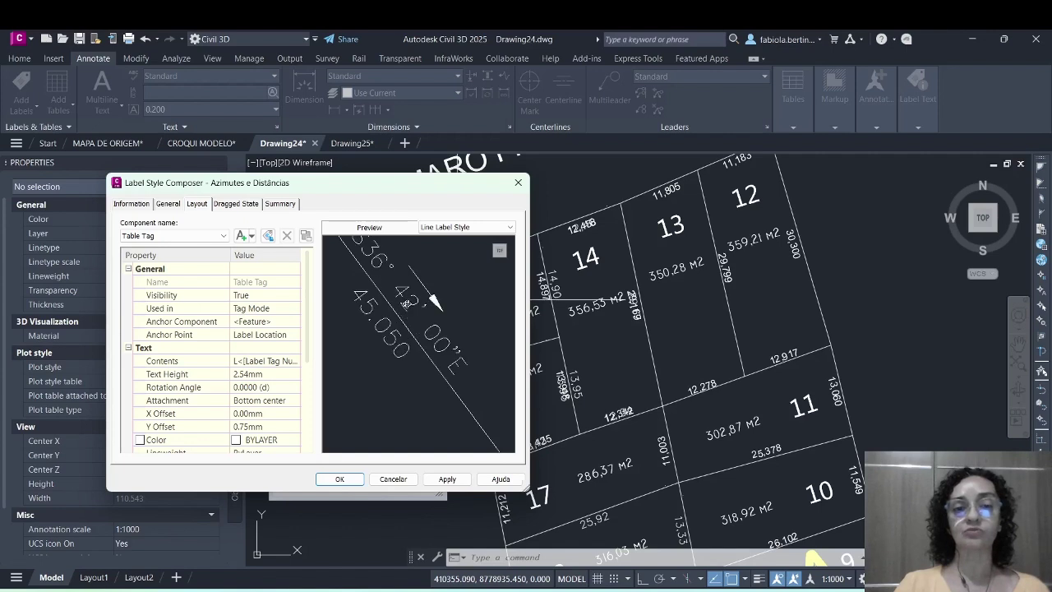
{"action": "scroll", "coordinate": [429, 362], "scroll_direction": "up", "scroll_amount": 2}
{"action": "middle_click_drag", "start_coordinate": [429, 361], "coordinate": [417, 347]}
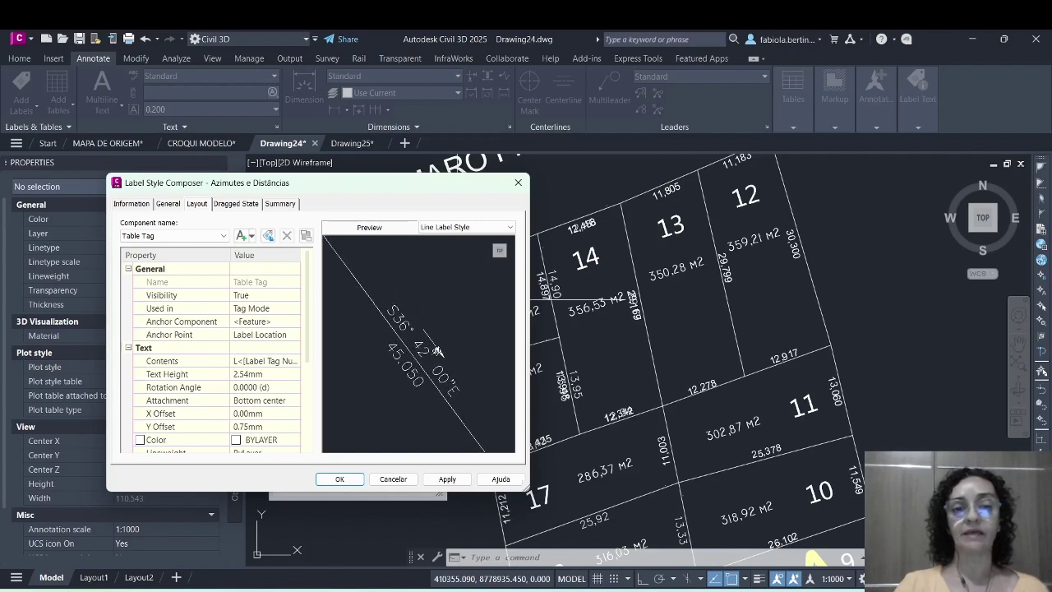
{"action": "scroll", "coordinate": [416, 365], "scroll_direction": "up", "scroll_amount": 3}
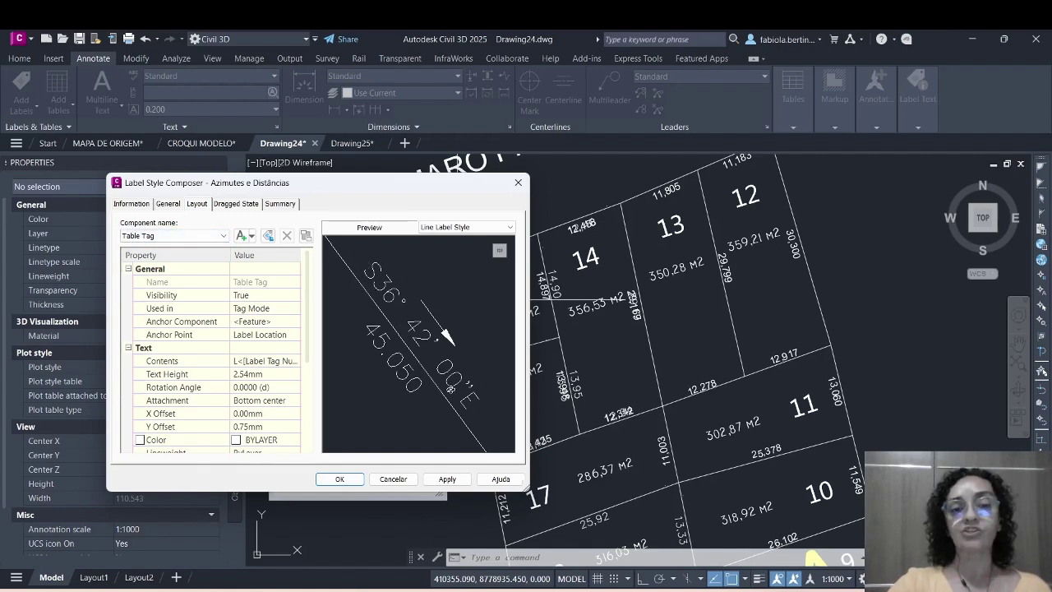
Open the text contents of the Bearing component for editing and select its General Segment Direction expression.
{"action": "left_click", "coordinate": [200, 239]}
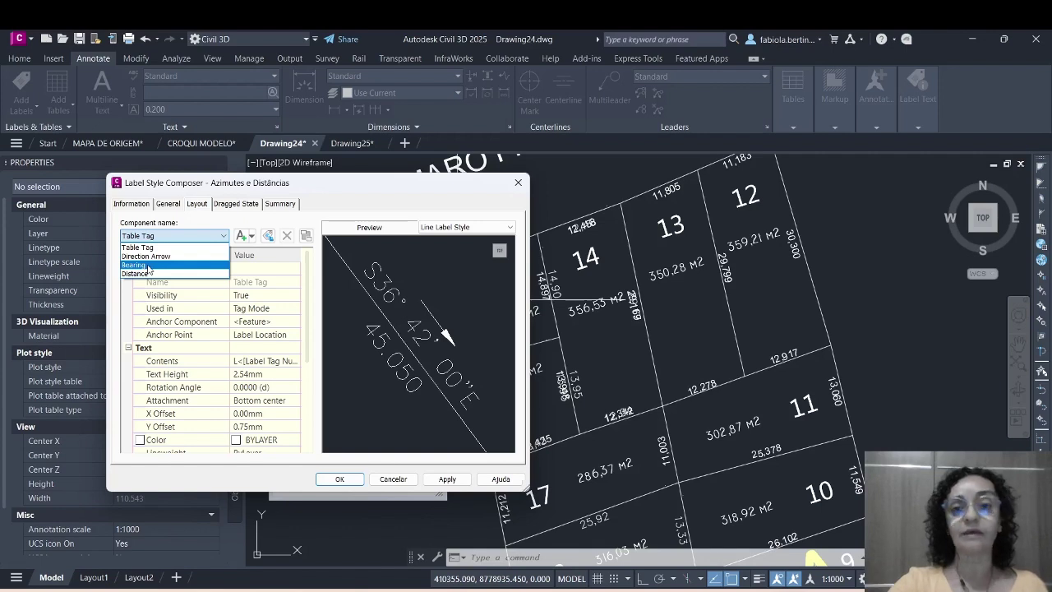
{"action": "left_click", "coordinate": [149, 265]}
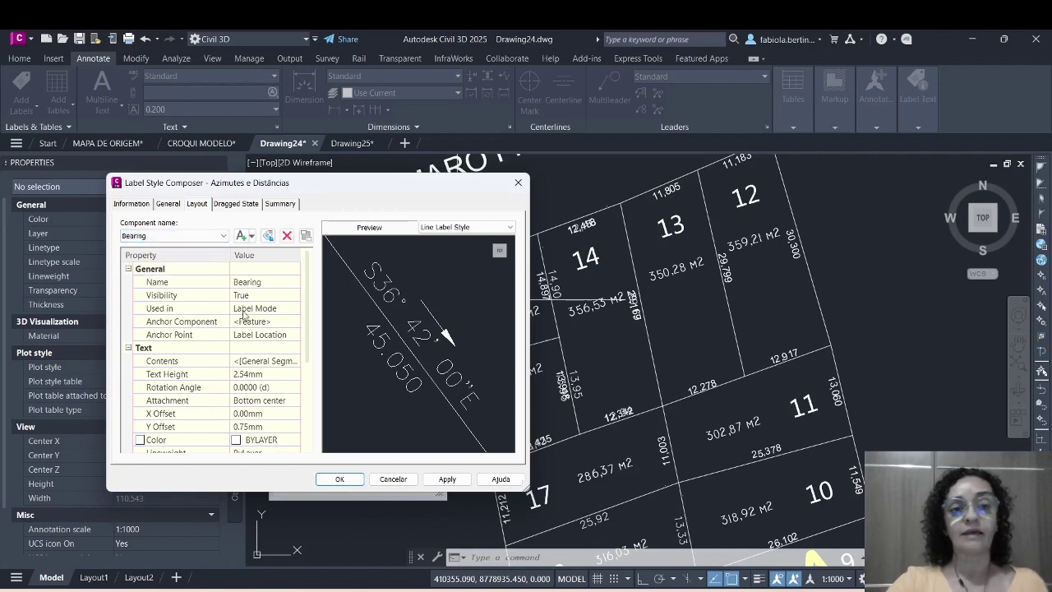
{"action": "left_click", "coordinate": [163, 362]}
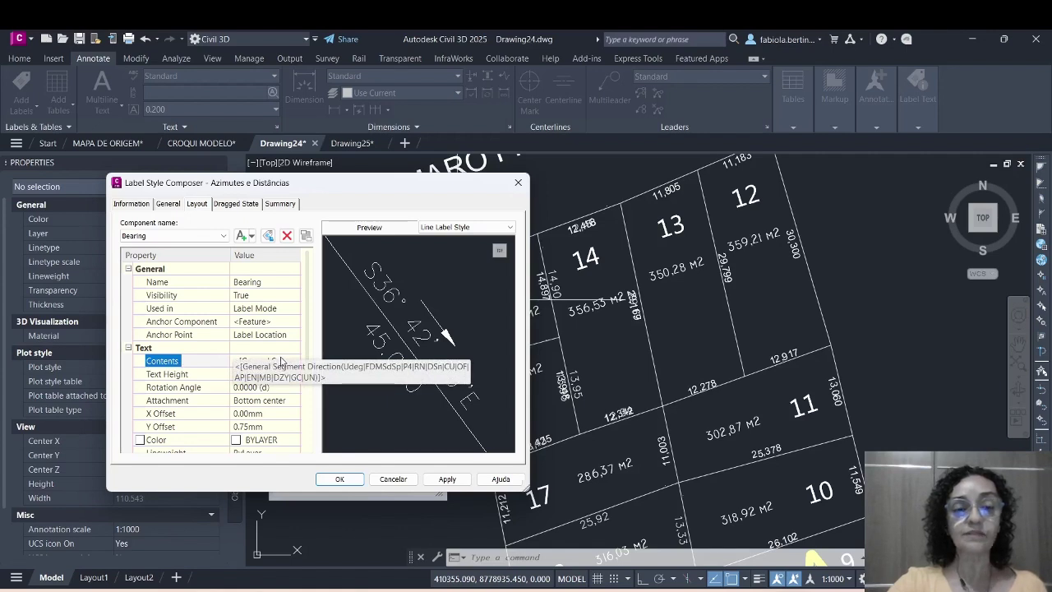
{"action": "left_click", "coordinate": [281, 362]}
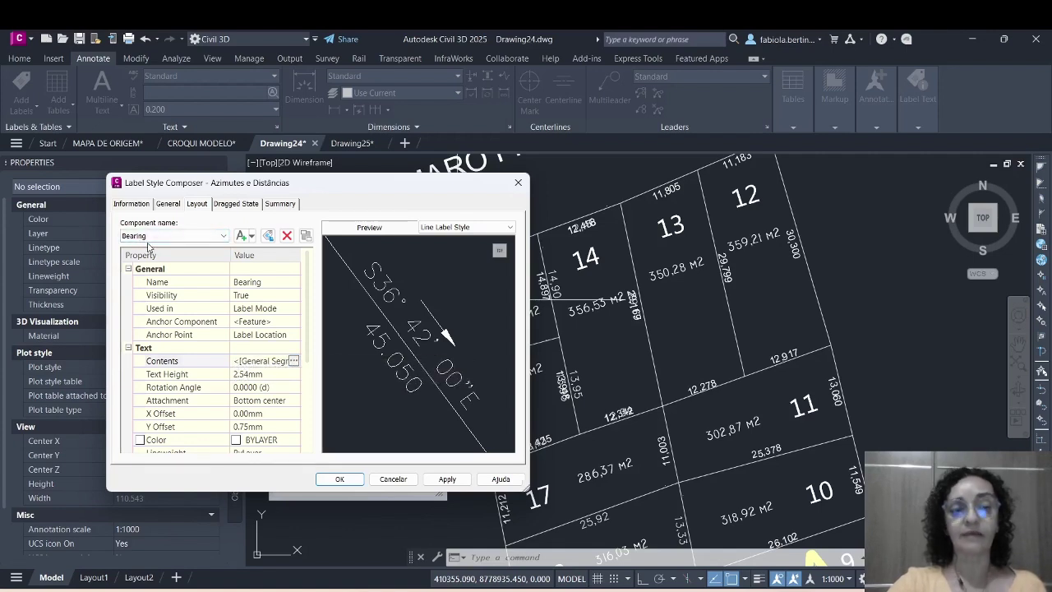
{"action": "left_click", "coordinate": [294, 362]}
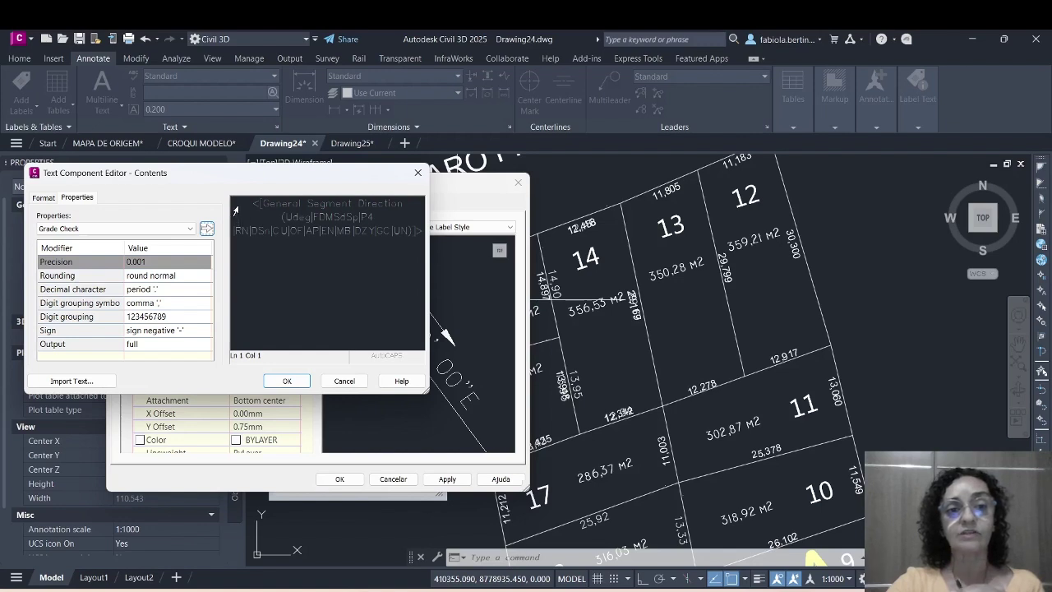
{"action": "left_click_drag", "start_coordinate": [235, 211], "coordinate": [236, 242]}
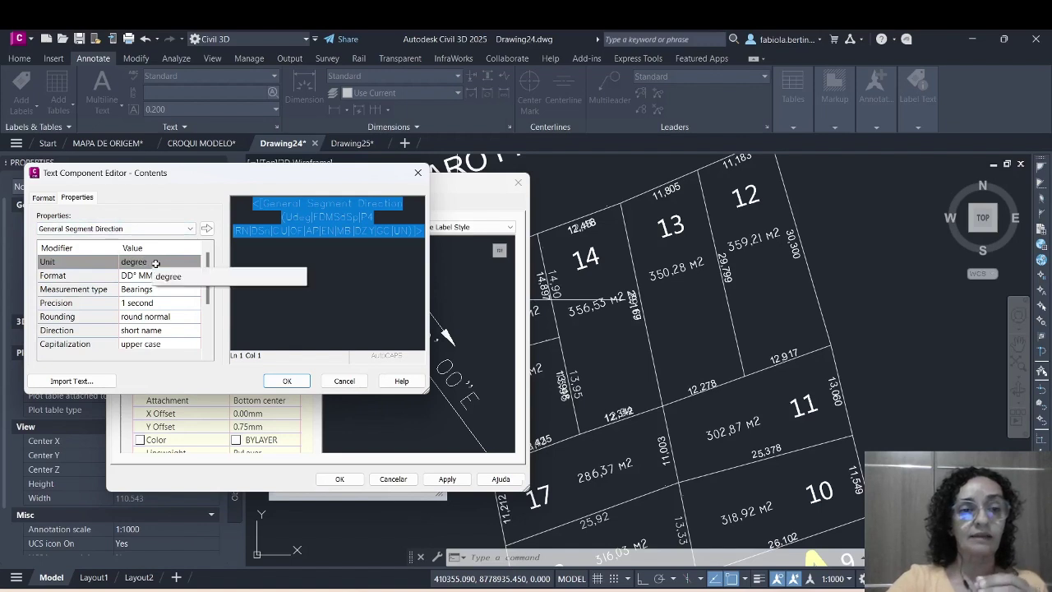
Set the segment direction's format to DD°MM'SS.SS" (spaced) and its measurement type to North Azimuth.
{"action": "left_click", "coordinate": [174, 277]}
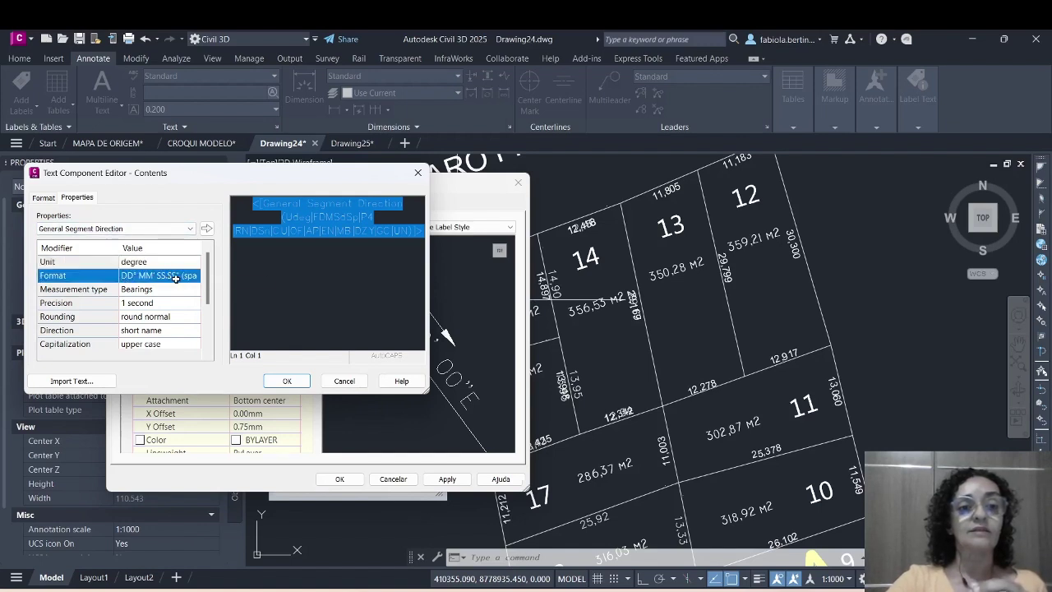
{"action": "left_click", "coordinate": [183, 276]}
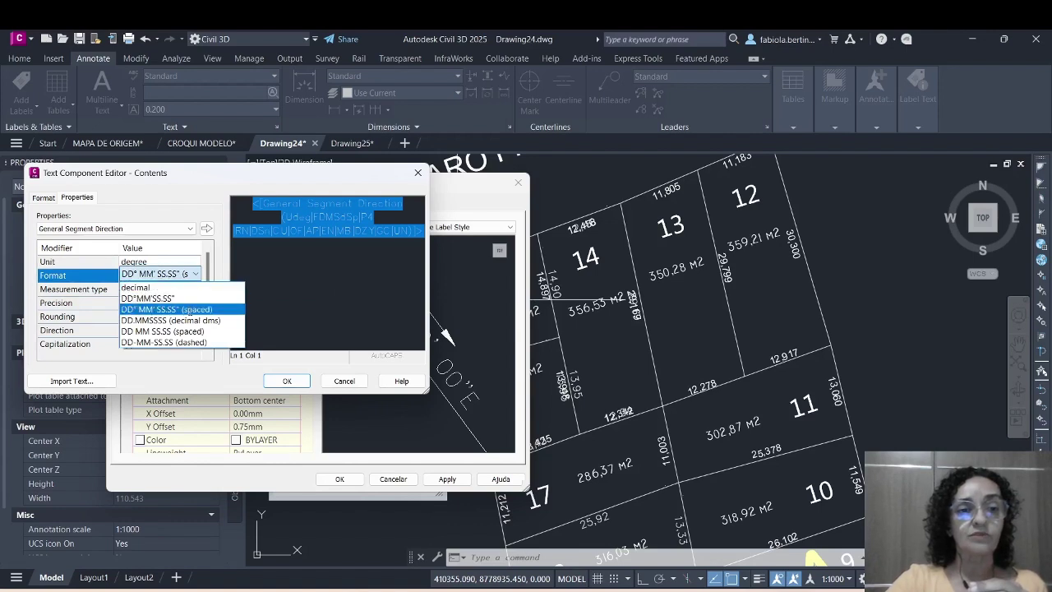
{"action": "left_click", "coordinate": [211, 310]}
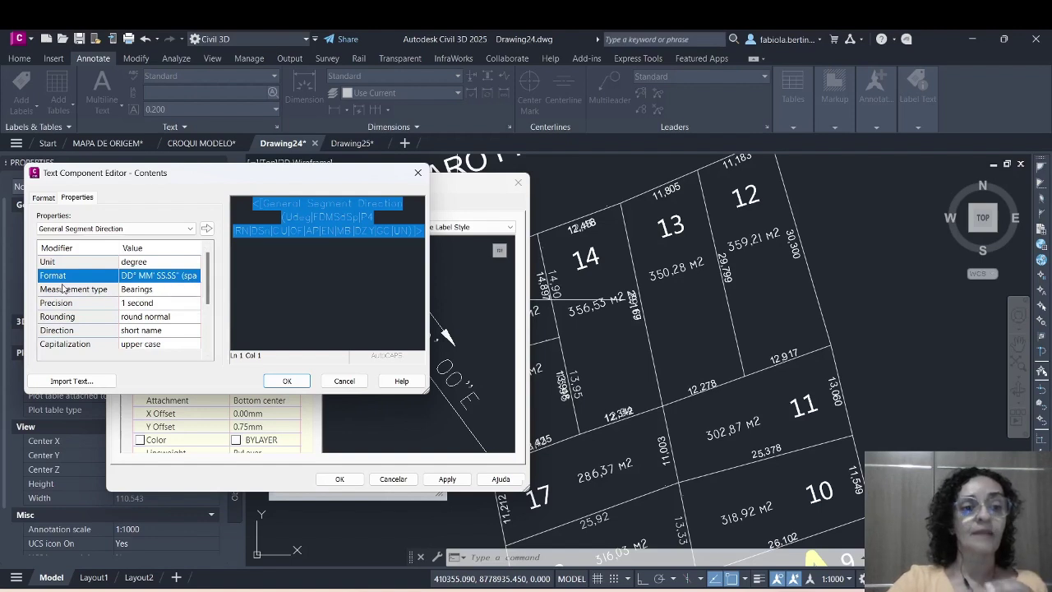
{"action": "left_click", "coordinate": [149, 291]}
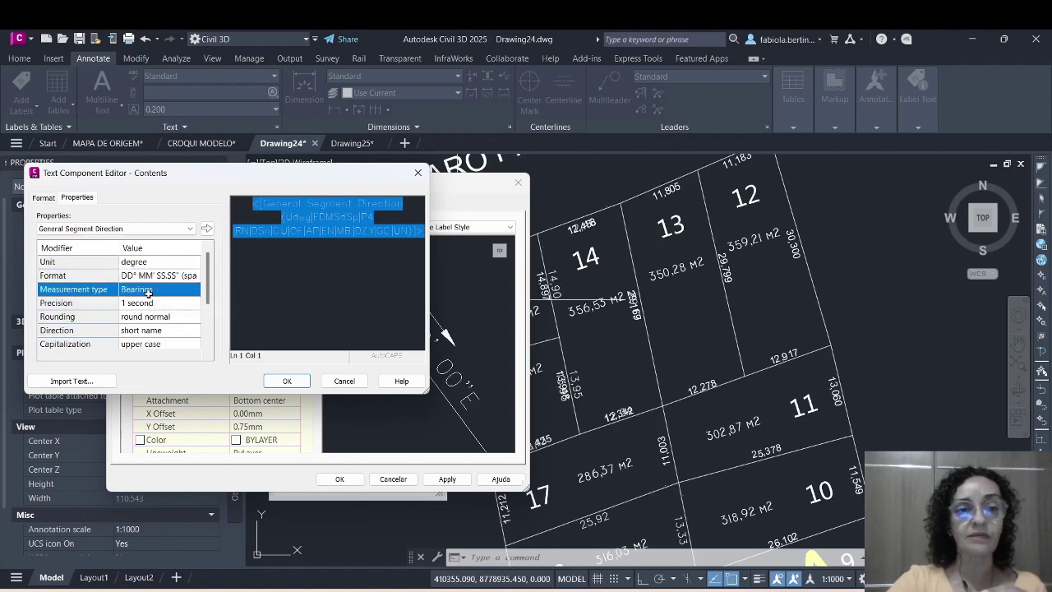
{"action": "left_click", "coordinate": [177, 289]}
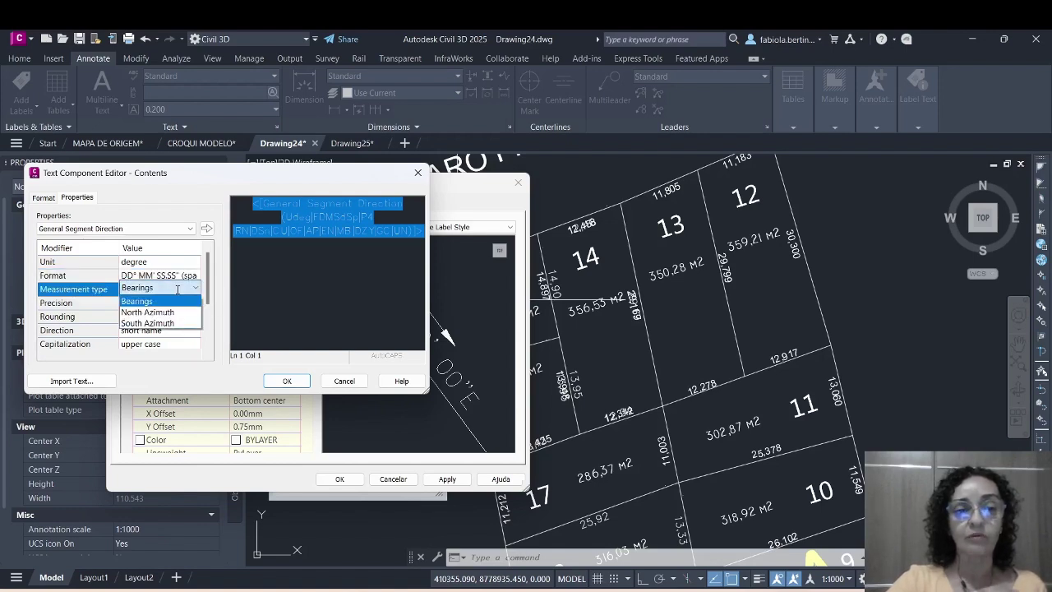
{"action": "left_click", "coordinate": [146, 312]}
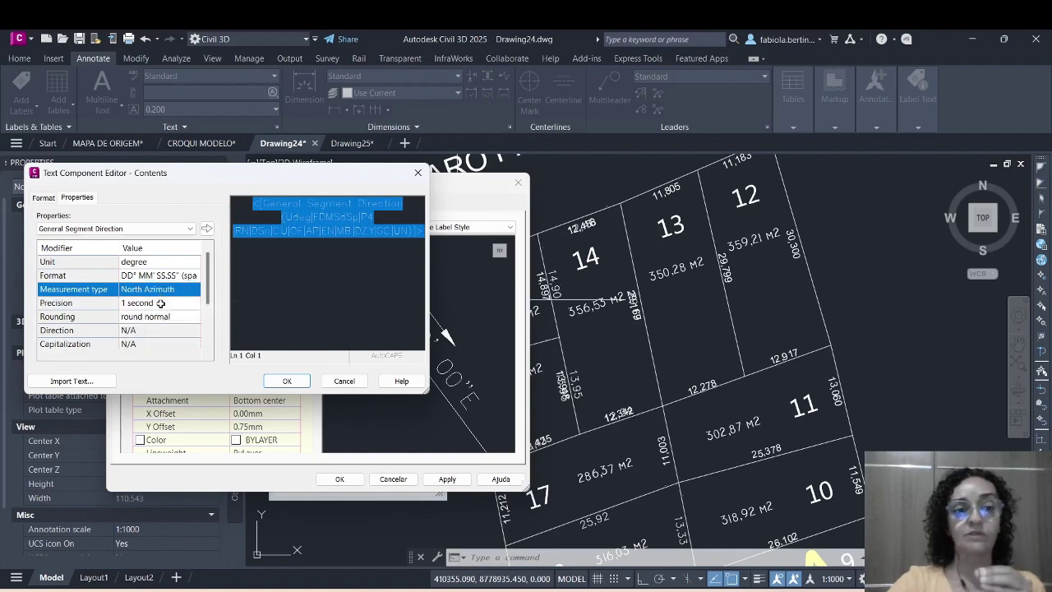
Set the direction precision to 0.01 seconds and update the selected expression with the modified settings.
{"action": "left_click", "coordinate": [88, 307]}
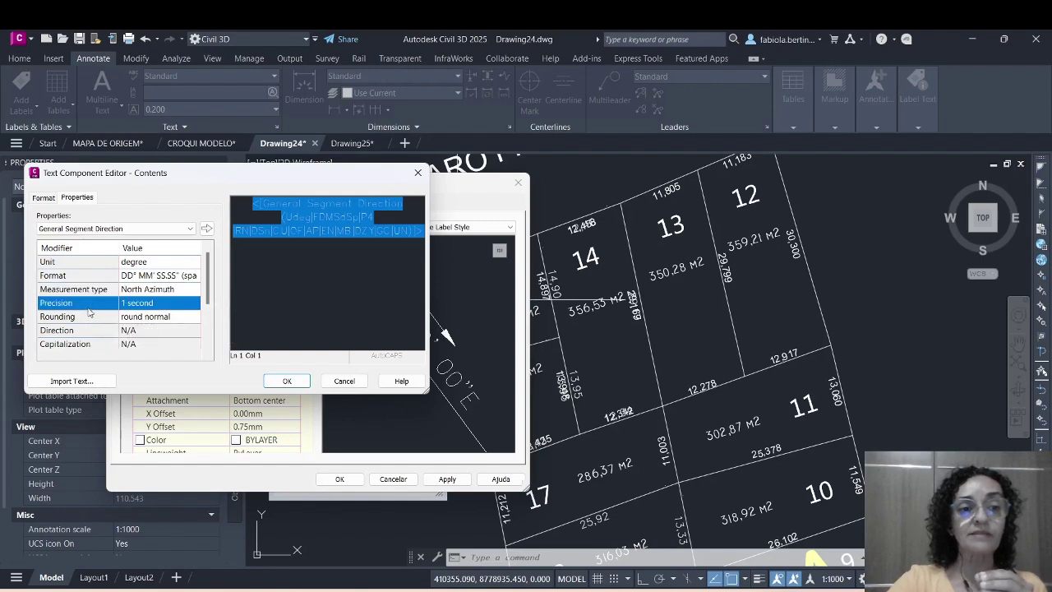
{"action": "left_click", "coordinate": [166, 304]}
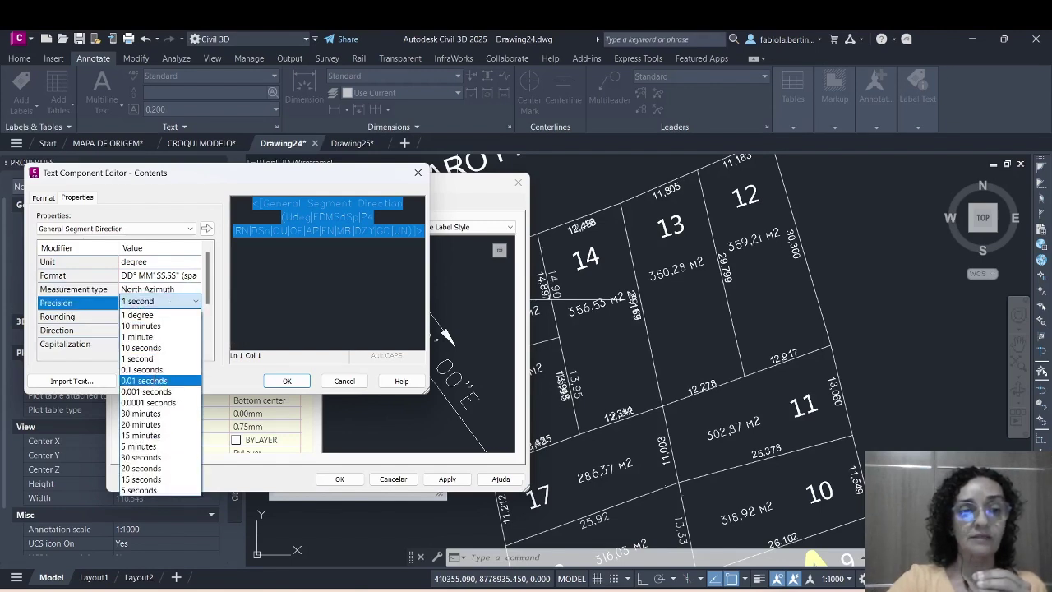
{"action": "left_click", "coordinate": [145, 380]}
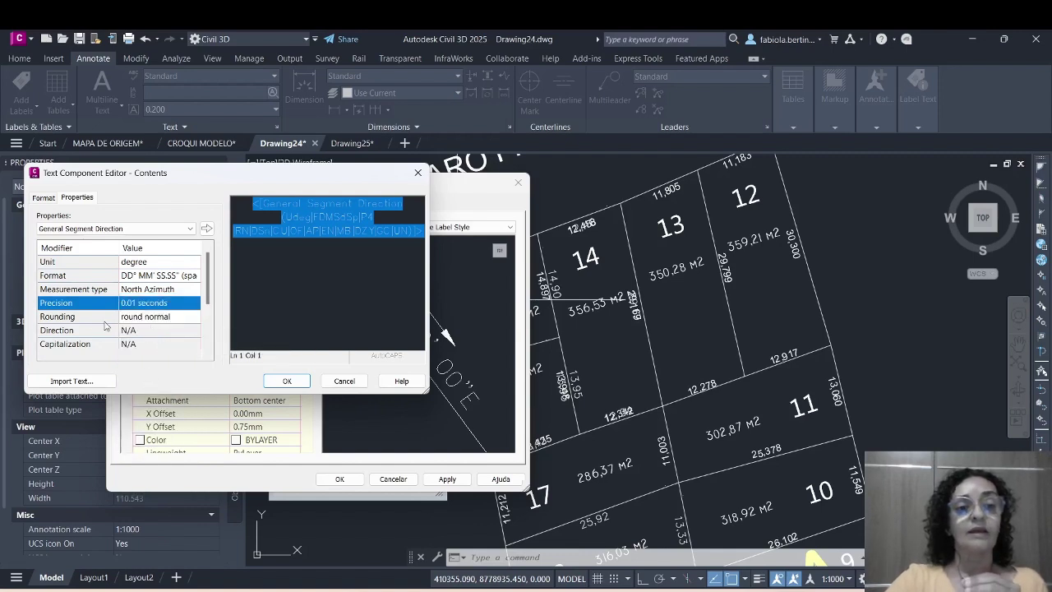
{"action": "scroll", "coordinate": [95, 320], "scroll_direction": "down", "scroll_amount": 1}
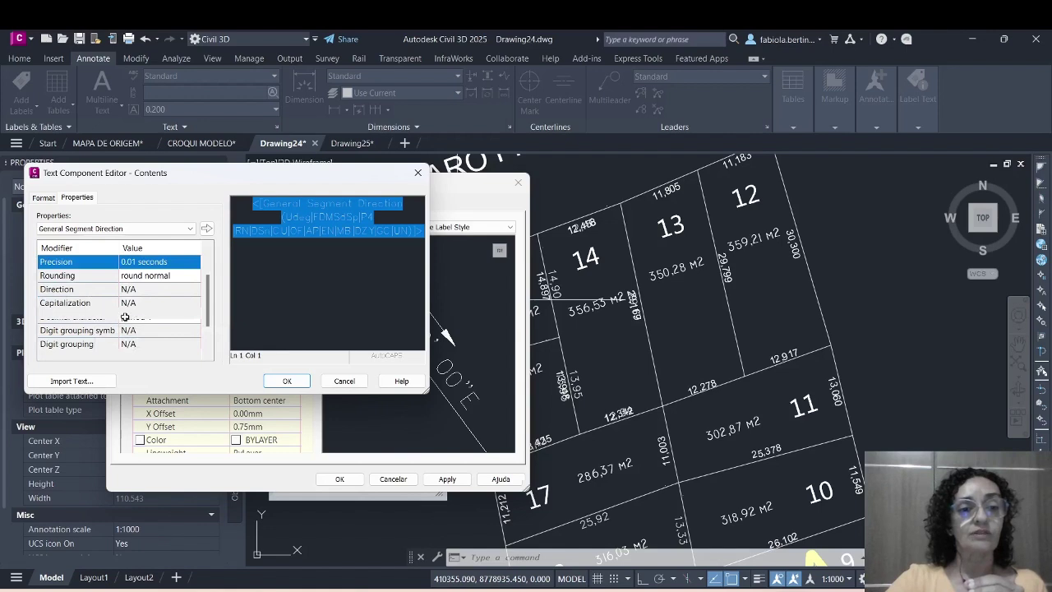
{"action": "scroll", "coordinate": [129, 315], "scroll_direction": "up", "scroll_amount": 1}
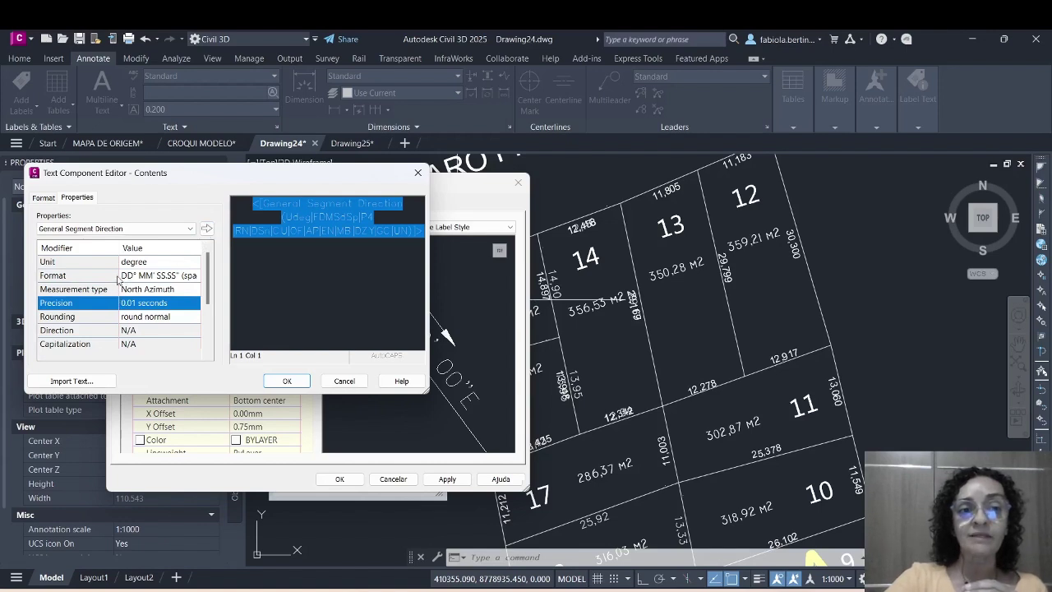
{"action": "left_click", "coordinate": [206, 229]}
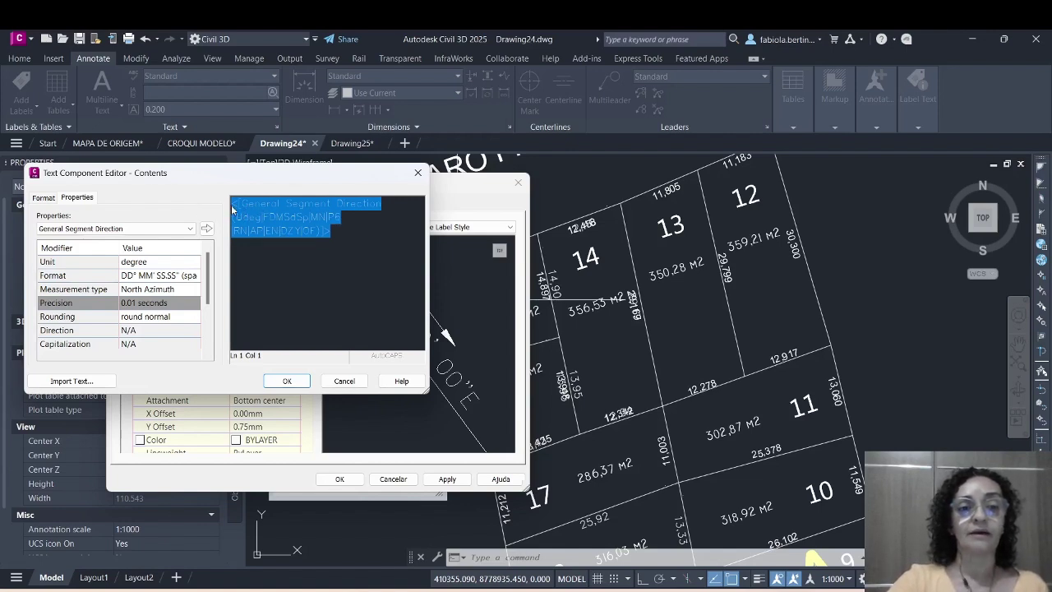
Set the justification of the direction text to Center and accept the edited Bearing contents.
{"action": "left_click", "coordinate": [43, 198]}
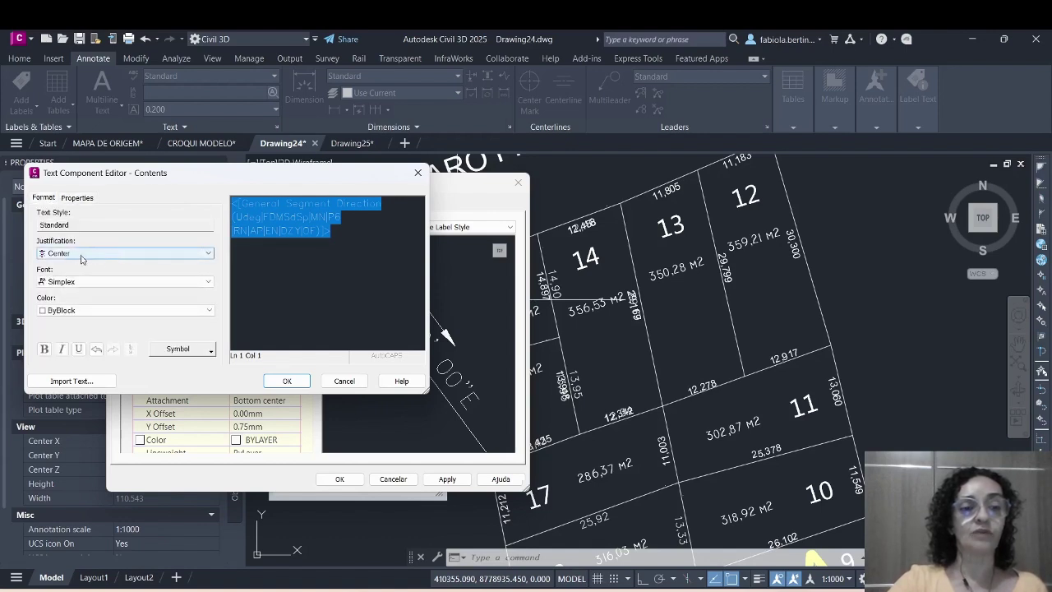
{"action": "left_click", "coordinate": [148, 255]}
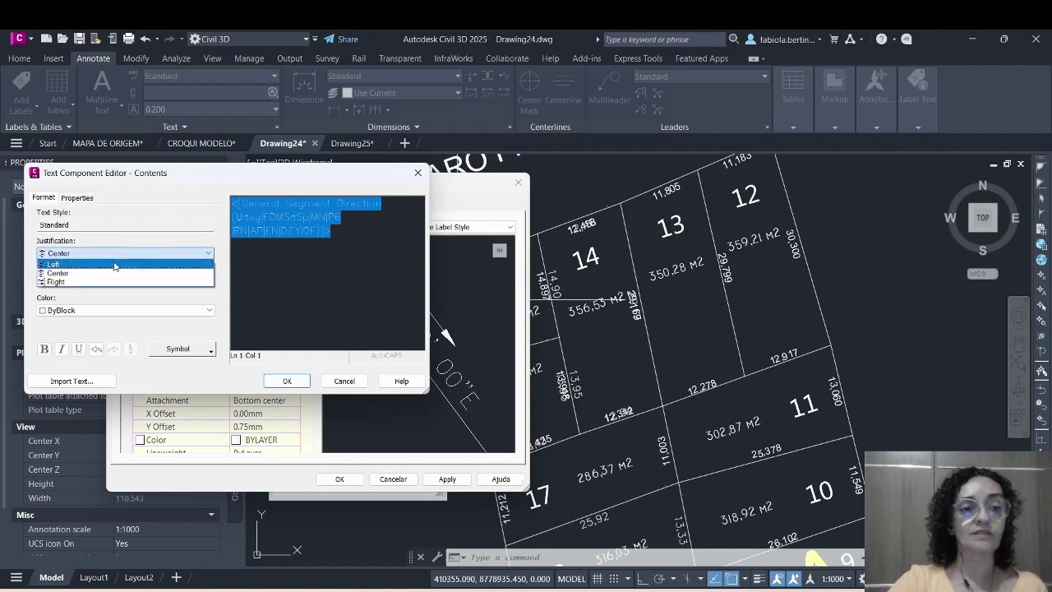
{"action": "left_click", "coordinate": [121, 263]}
{"action": "left_click", "coordinate": [125, 254]}
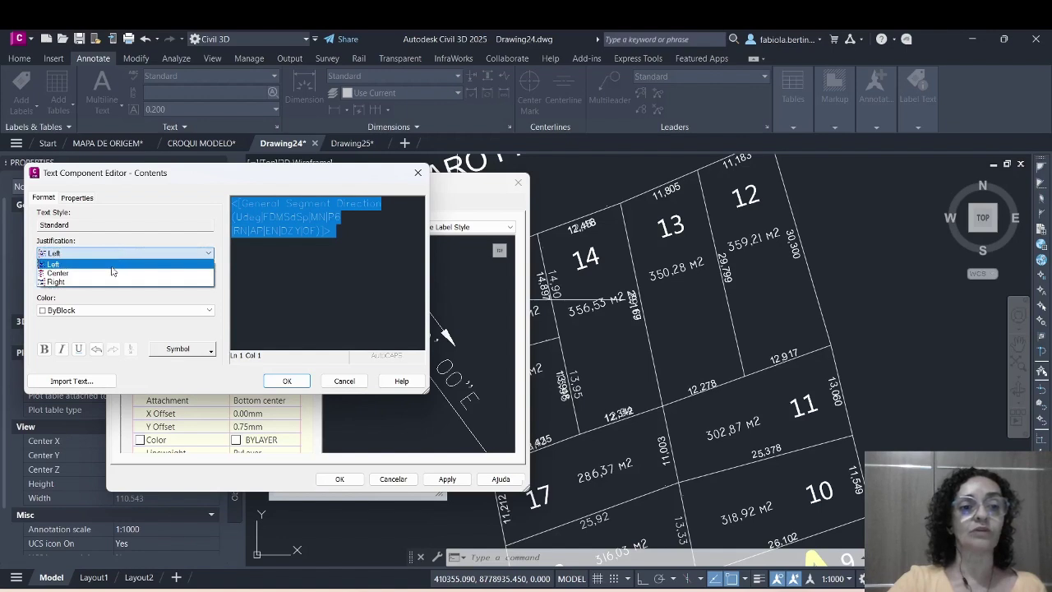
{"action": "left_click", "coordinate": [115, 273]}
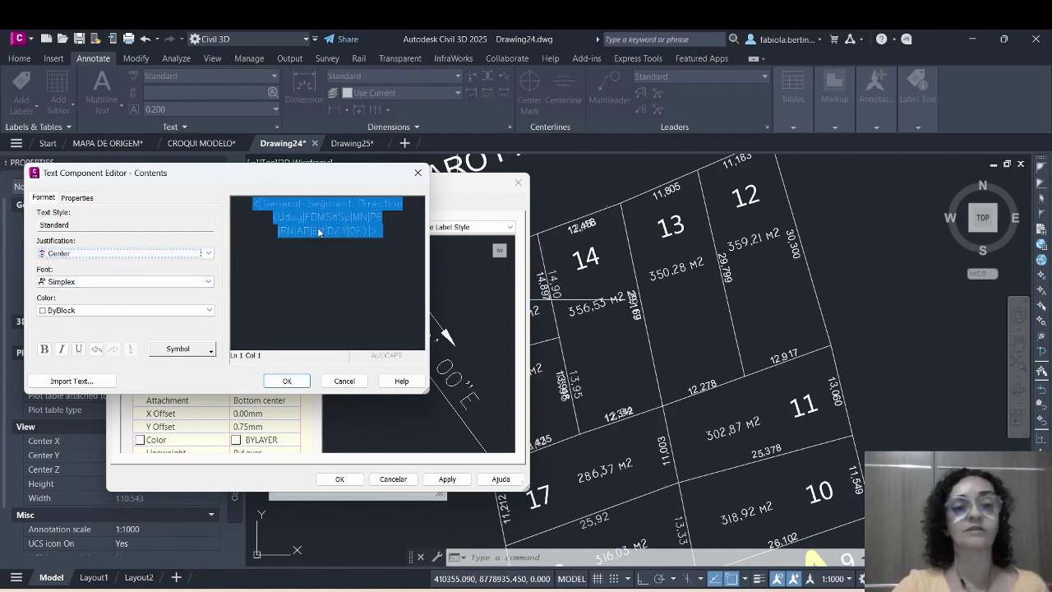
{"action": "left_click", "coordinate": [78, 198]}
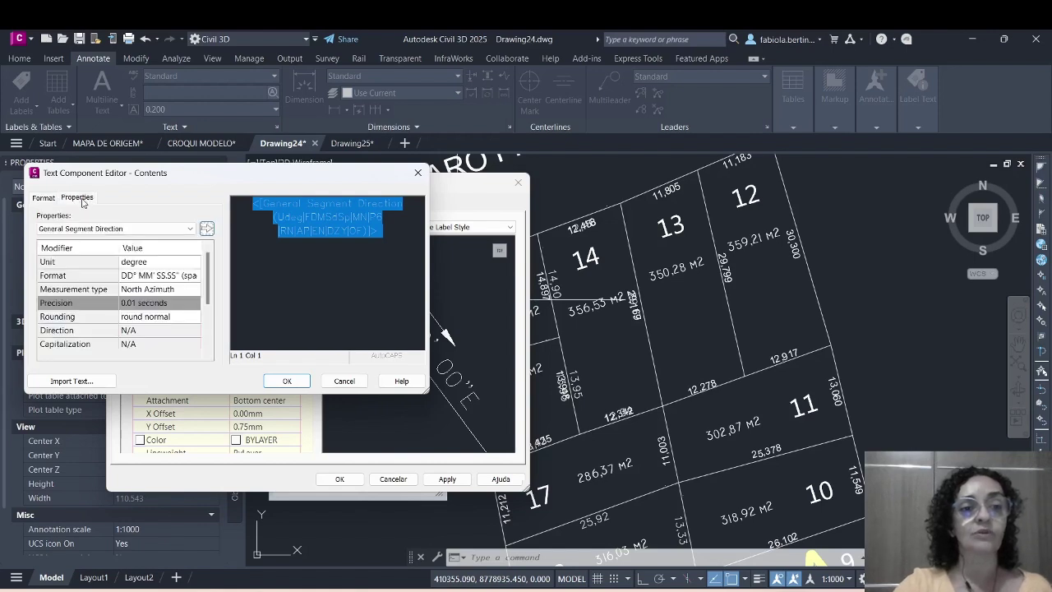
{"action": "left_click", "coordinate": [287, 381]}
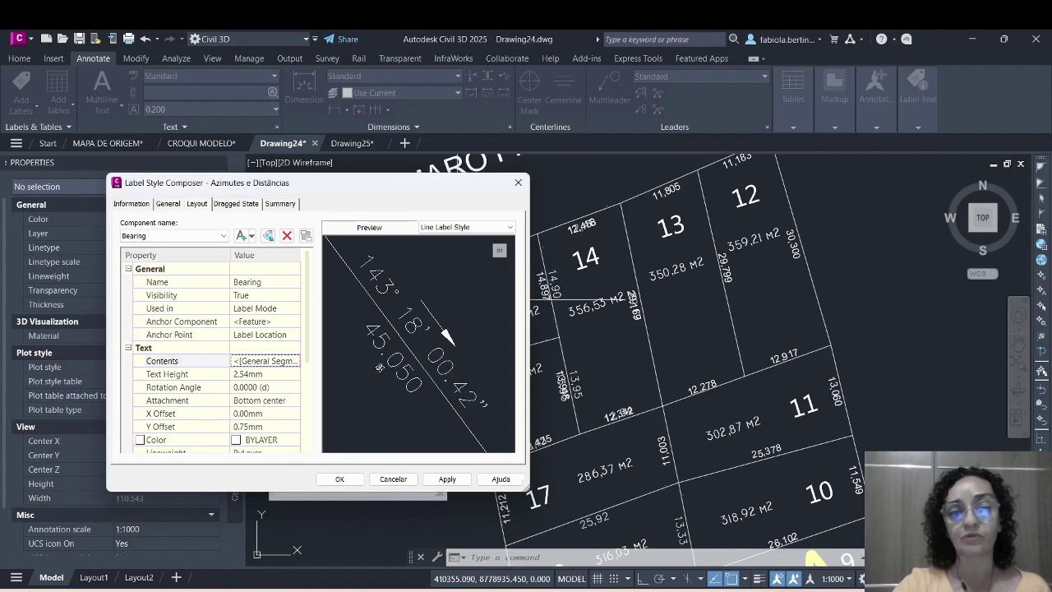
Open the text contents of the Distance component for editing and select its General Segment Length expression.
{"action": "left_click", "coordinate": [174, 237]}
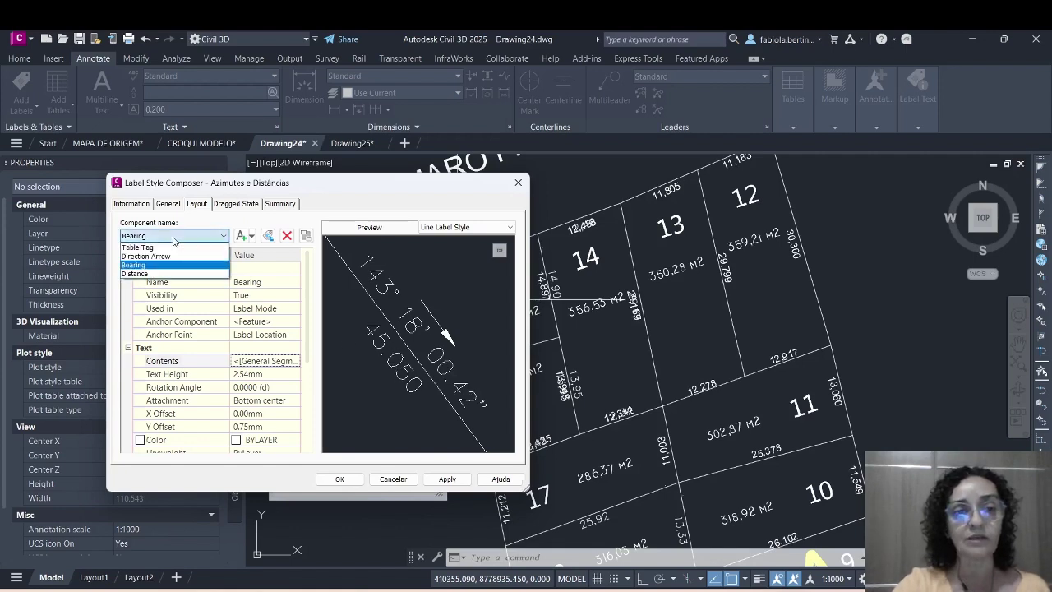
{"action": "left_click", "coordinate": [136, 274]}
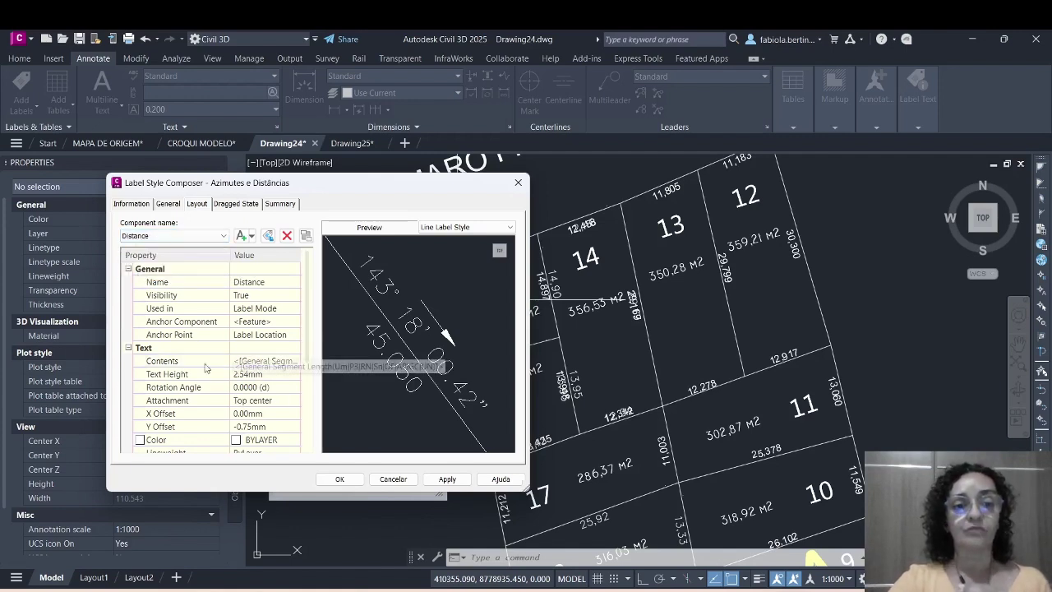
{"action": "left_click", "coordinate": [238, 361]}
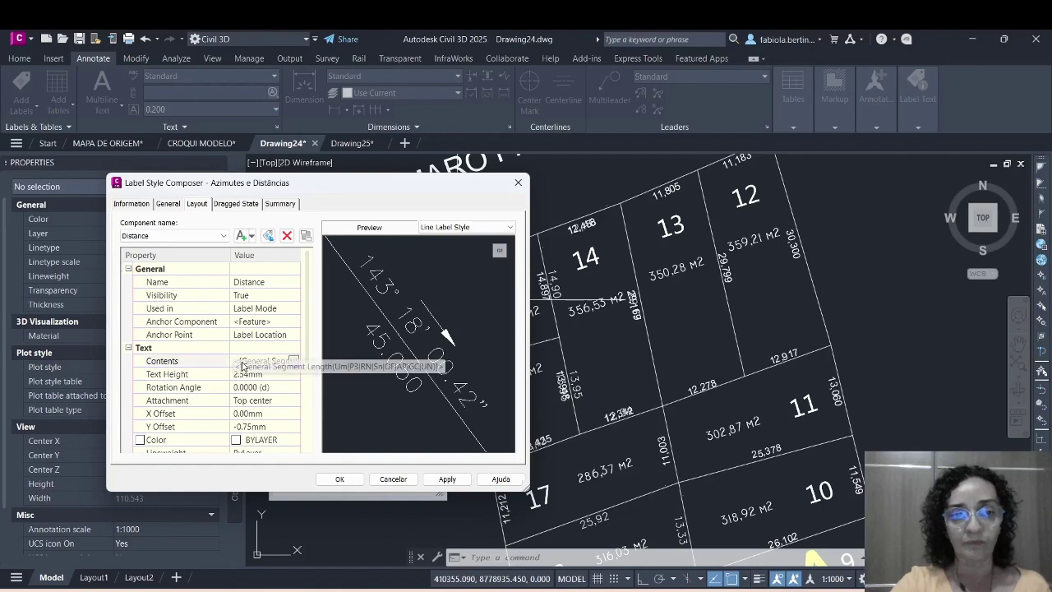
{"action": "left_click", "coordinate": [295, 362]}
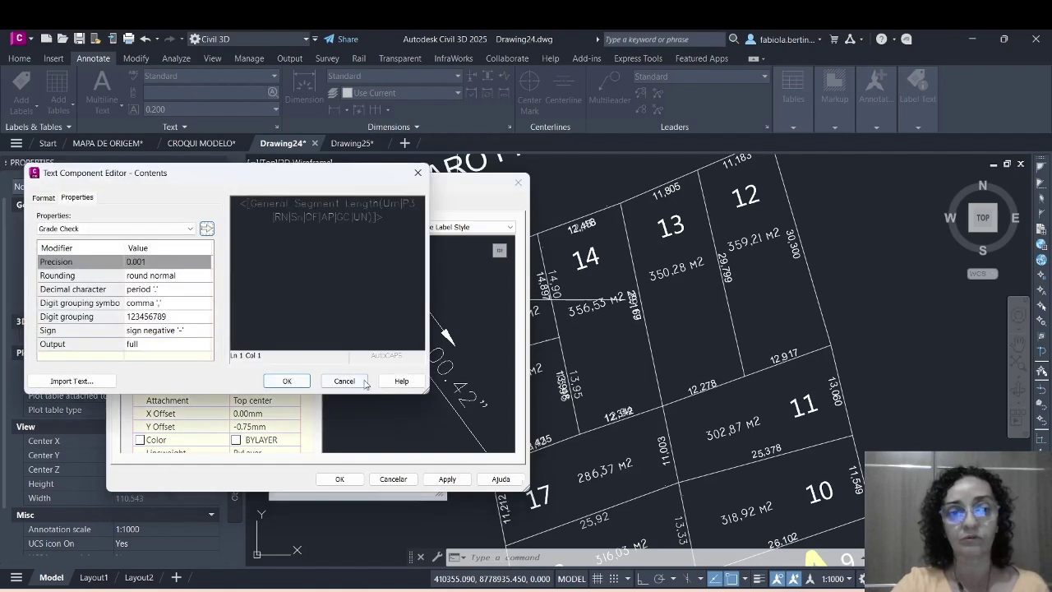
{"action": "left_click", "coordinate": [233, 208]}
{"action": "left_click_drag", "start_coordinate": [233, 214], "coordinate": [245, 284]}
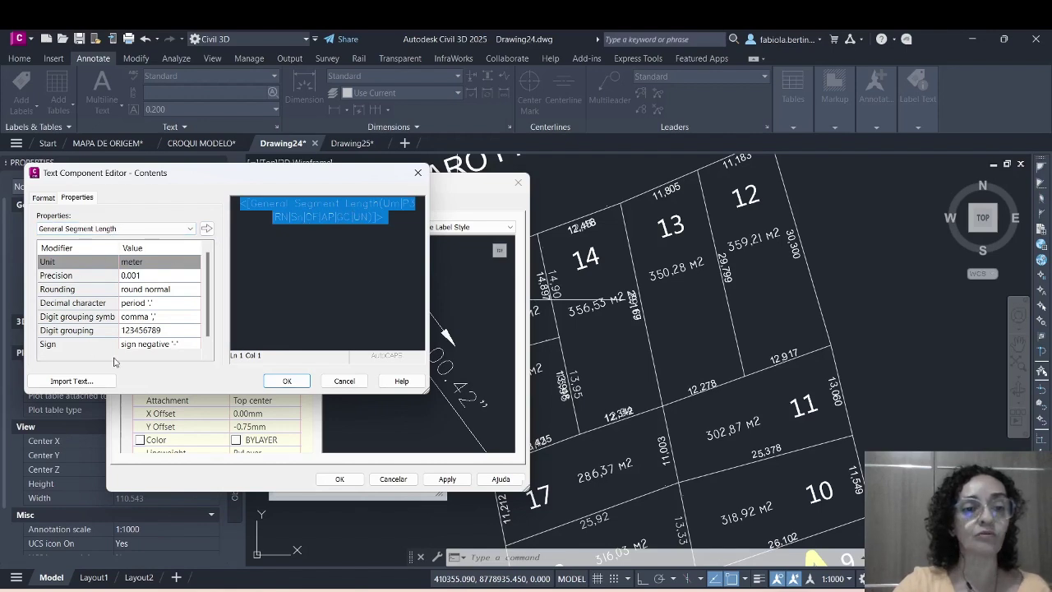
Set the precision of the segment length to 0.01.
{"action": "left_click", "coordinate": [145, 277]}
{"action": "left_click", "coordinate": [166, 277]}
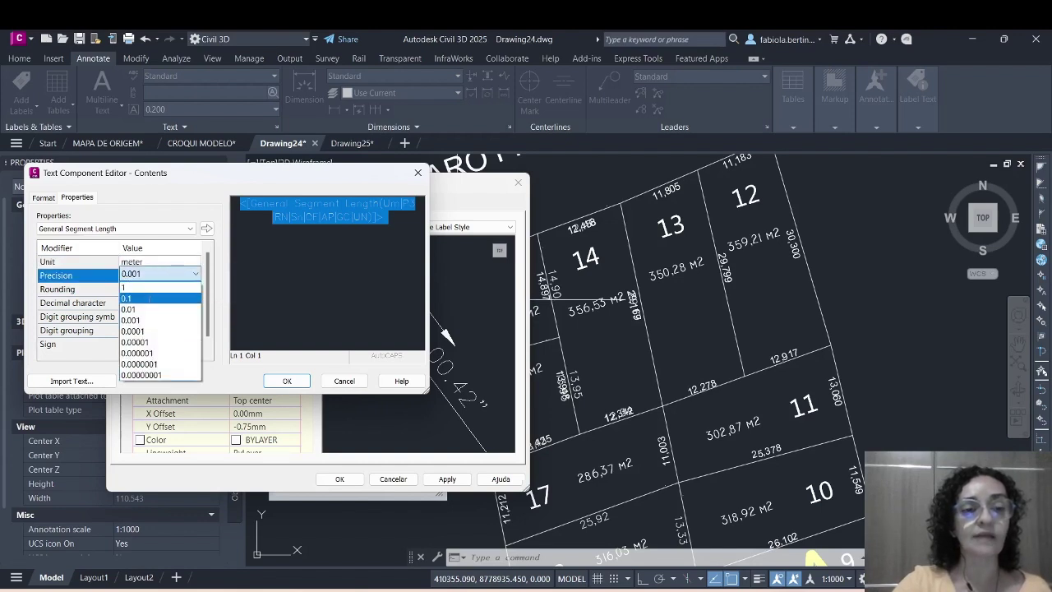
{"action": "left_click", "coordinate": [142, 309]}
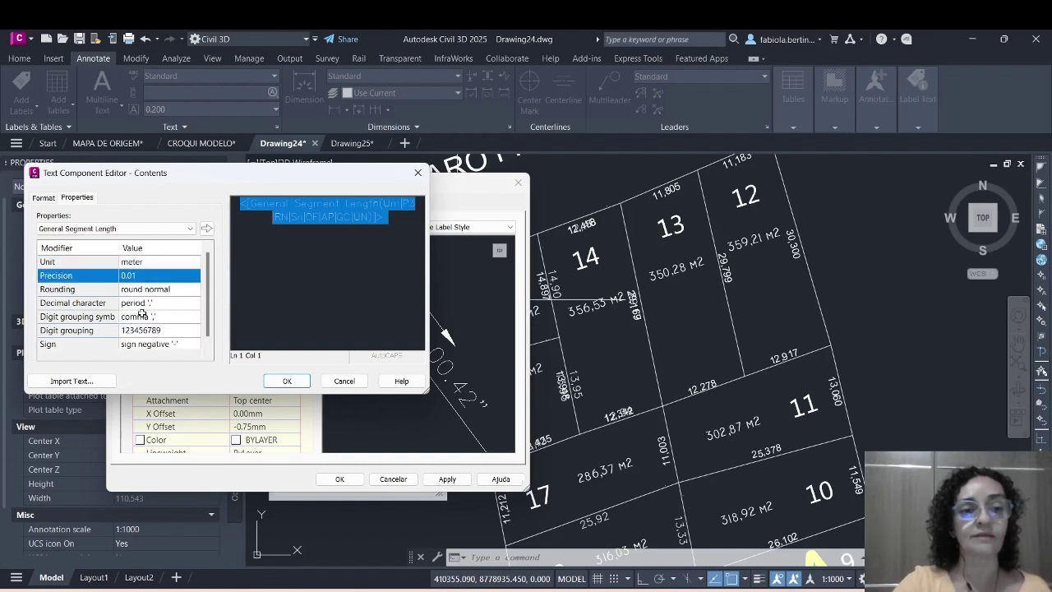
{"action": "left_click", "coordinate": [161, 291]}
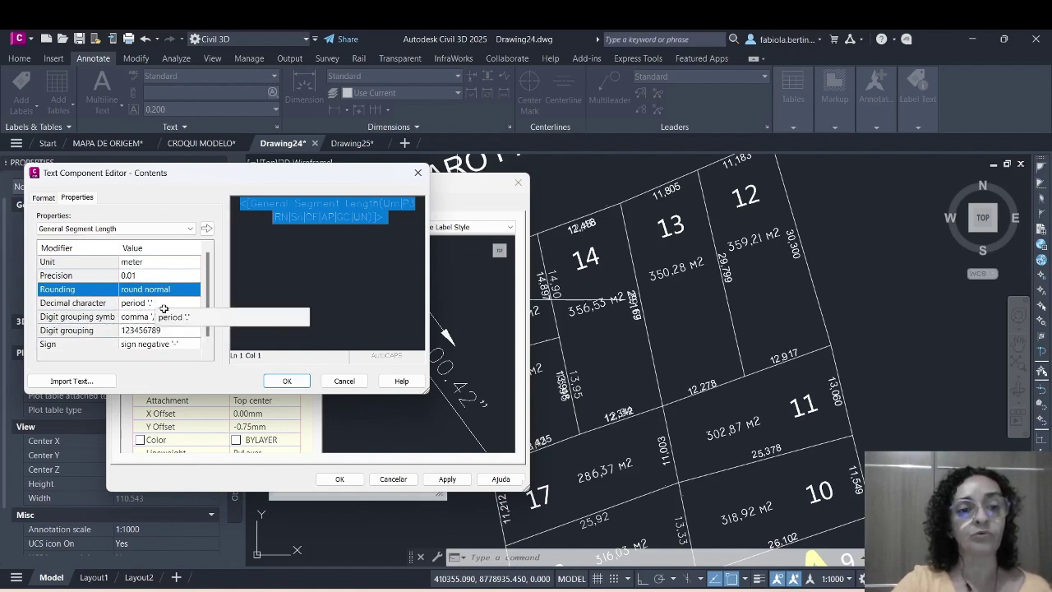
Set the segment length's decimal character to comma and its digit grouping symbol to period.
{"action": "left_click", "coordinate": [167, 304]}
{"action": "left_click", "coordinate": [171, 303]}
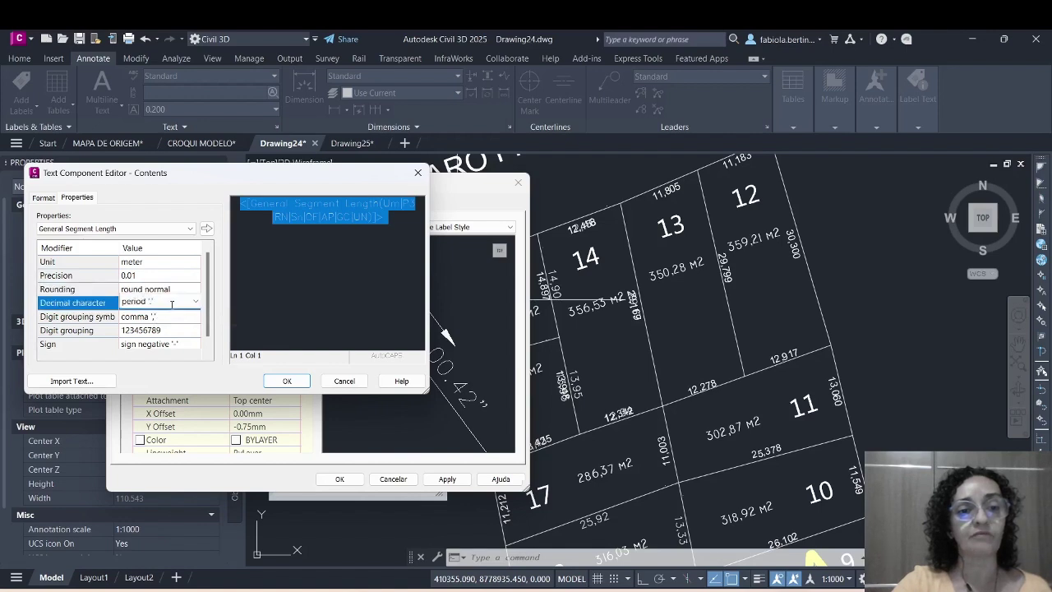
{"action": "left_click", "coordinate": [170, 304]}
{"action": "left_click", "coordinate": [153, 325]}
{"action": "left_click", "coordinate": [164, 318]}
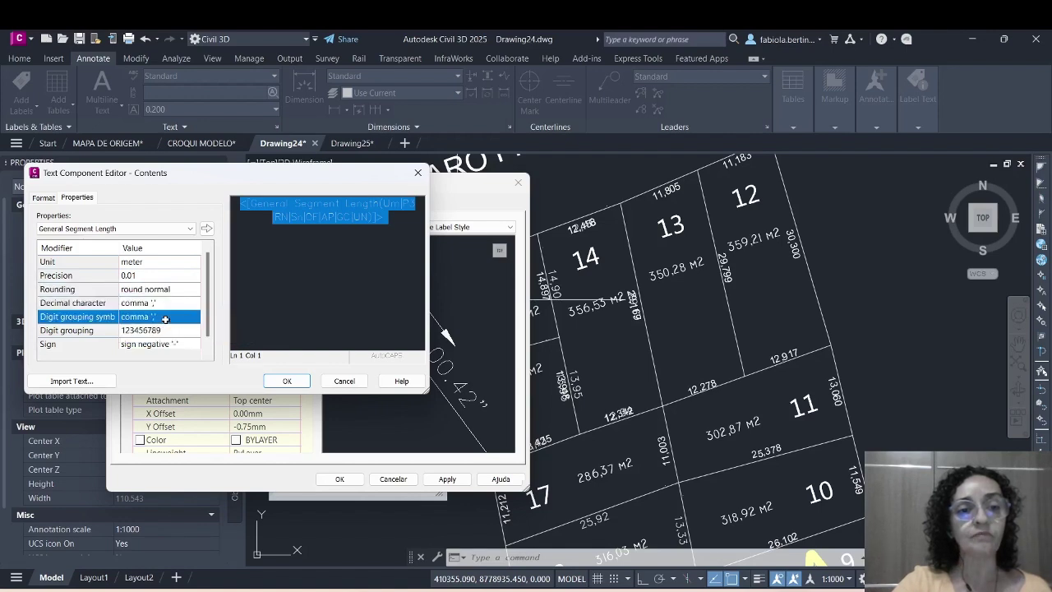
{"action": "left_click", "coordinate": [168, 318]}
{"action": "left_click", "coordinate": [170, 337]}
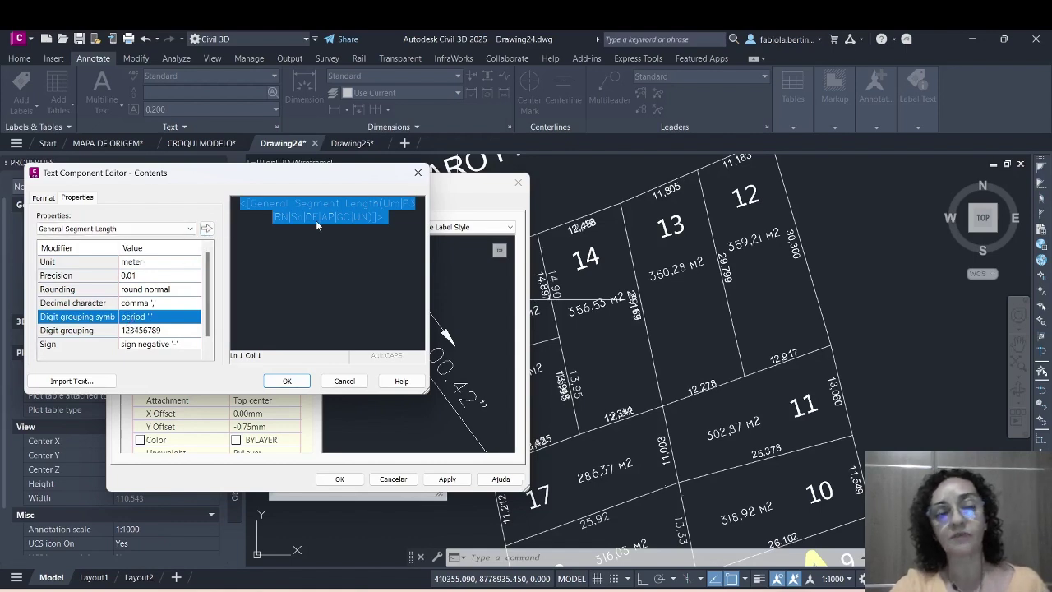
Update the Distance text with the newly formatted General Segment Length expression and set its justification to Center.
{"action": "left_click", "coordinate": [206, 230]}
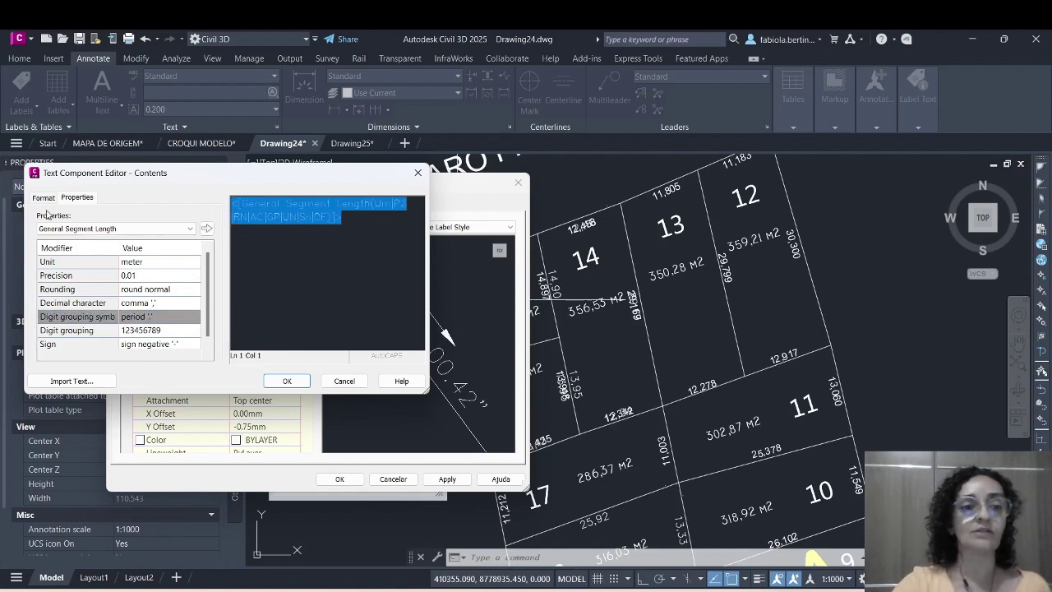
{"action": "left_click", "coordinate": [43, 198]}
{"action": "left_click", "coordinate": [91, 255]}
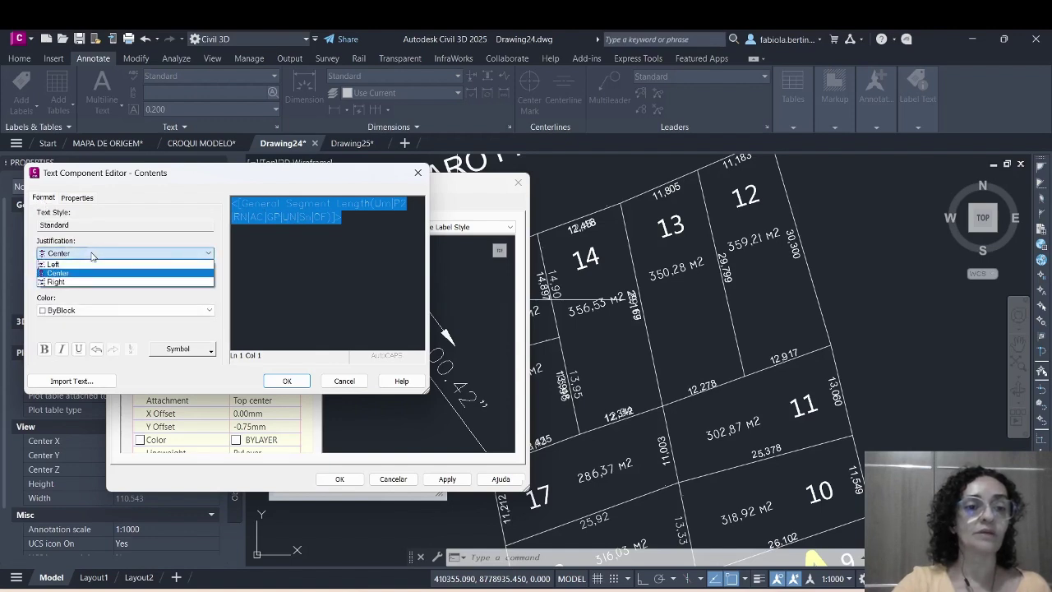
{"action": "left_click", "coordinate": [81, 264]}
{"action": "left_click", "coordinate": [87, 254]}
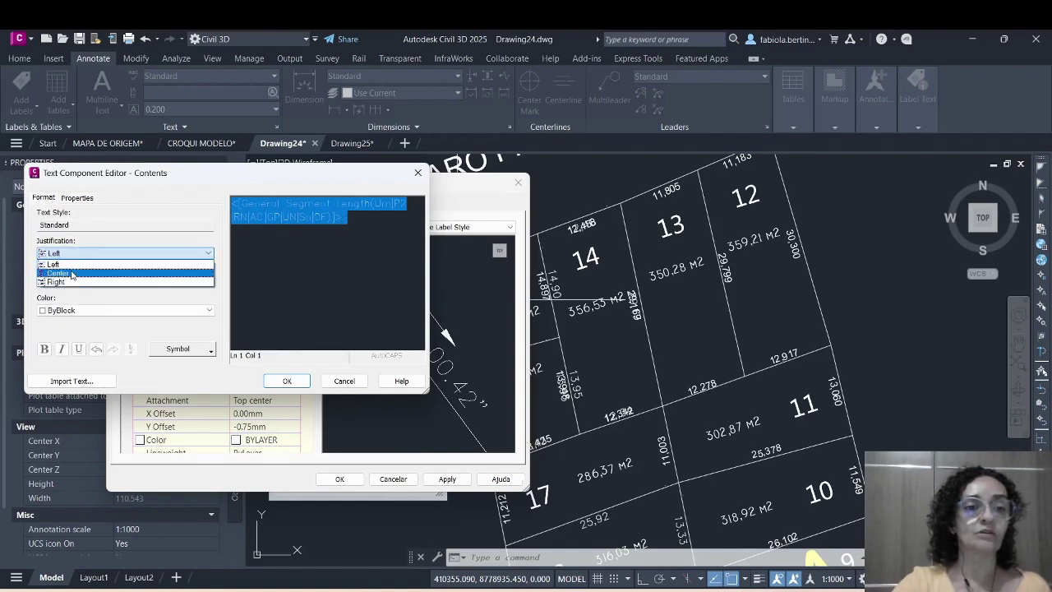
{"action": "left_click", "coordinate": [71, 274]}
Accept the edited Distance contents, then apply and save the Azimutes e Distâncias label style.
{"action": "left_click", "coordinate": [77, 198]}
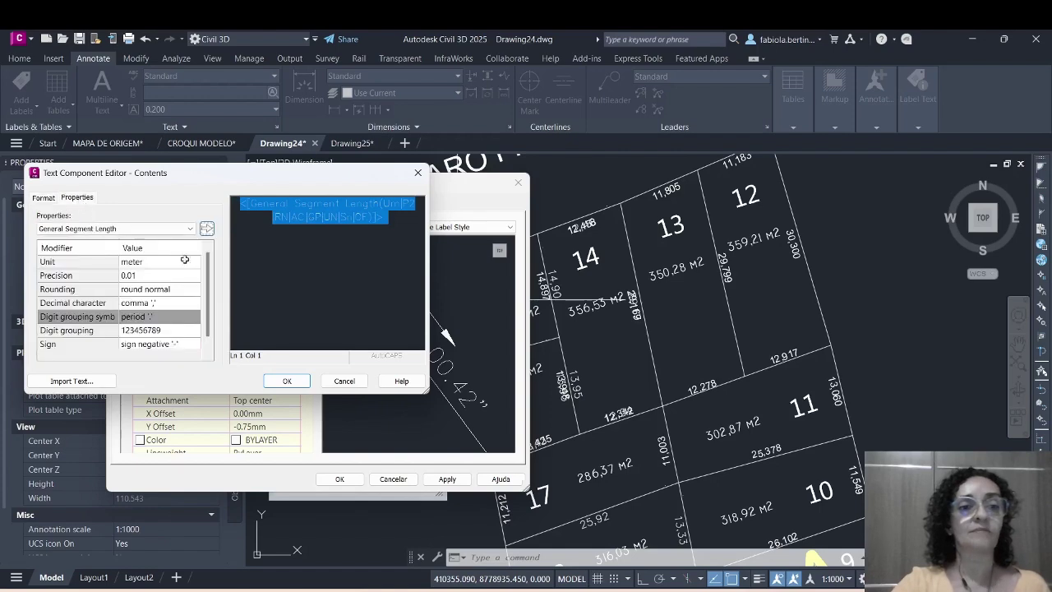
{"action": "left_click", "coordinate": [287, 381]}
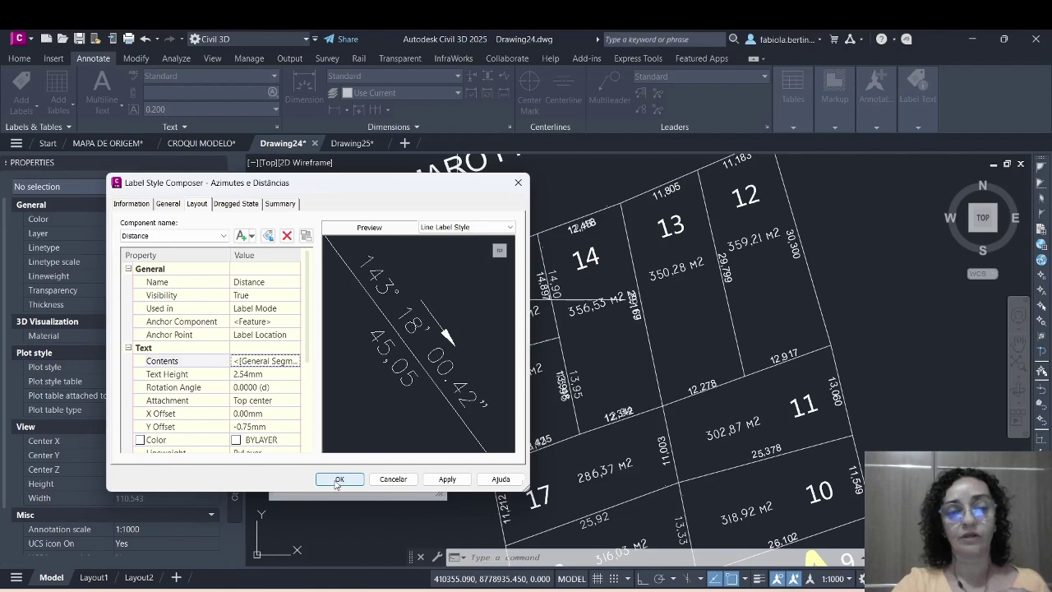
{"action": "left_click", "coordinate": [444, 480]}
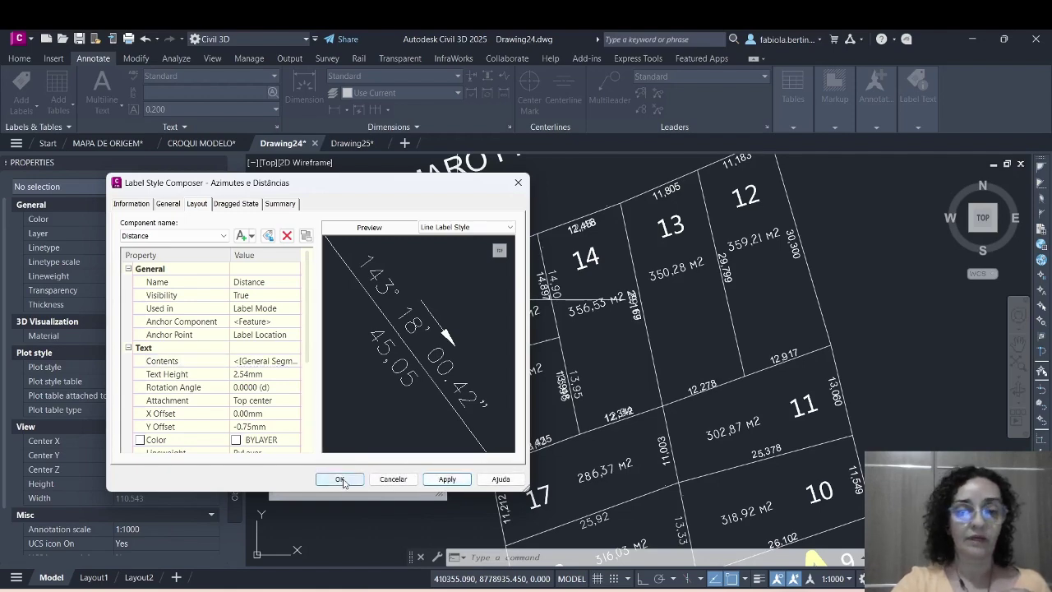
{"action": "left_click", "coordinate": [340, 479]}
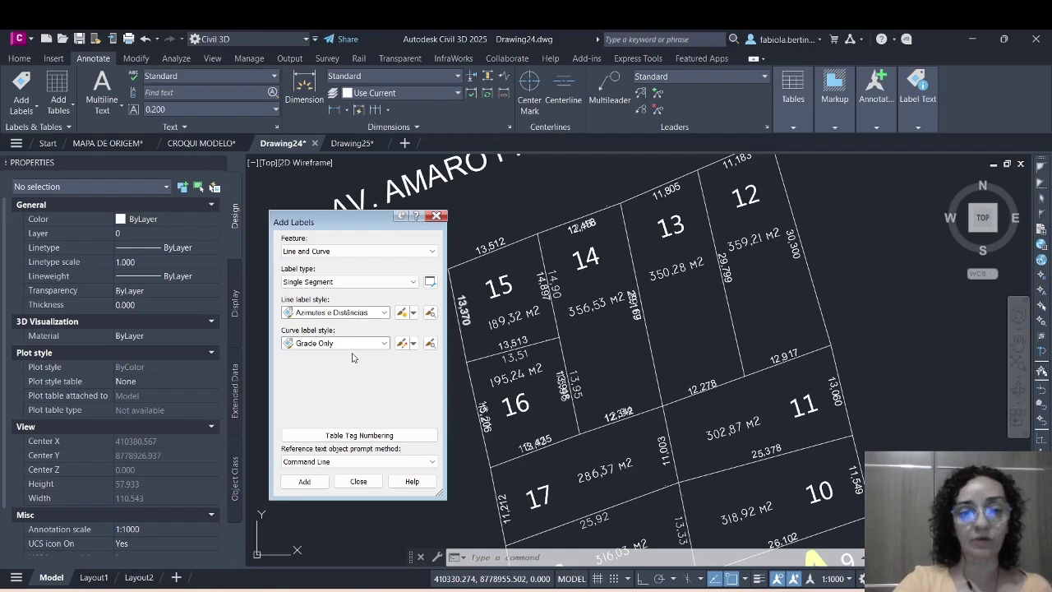
Add a single-segment azimuth and distance label to the boundary line between lots 13 and 14, then end the labeling.
{"action": "left_click", "coordinate": [304, 482]}
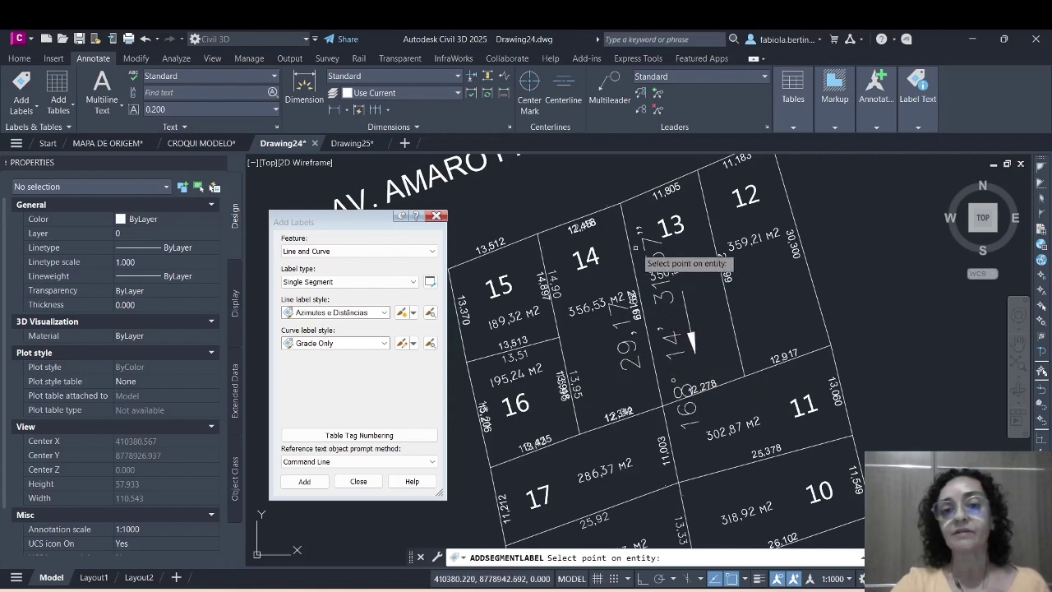
{"action": "left_click", "coordinate": [684, 303]}
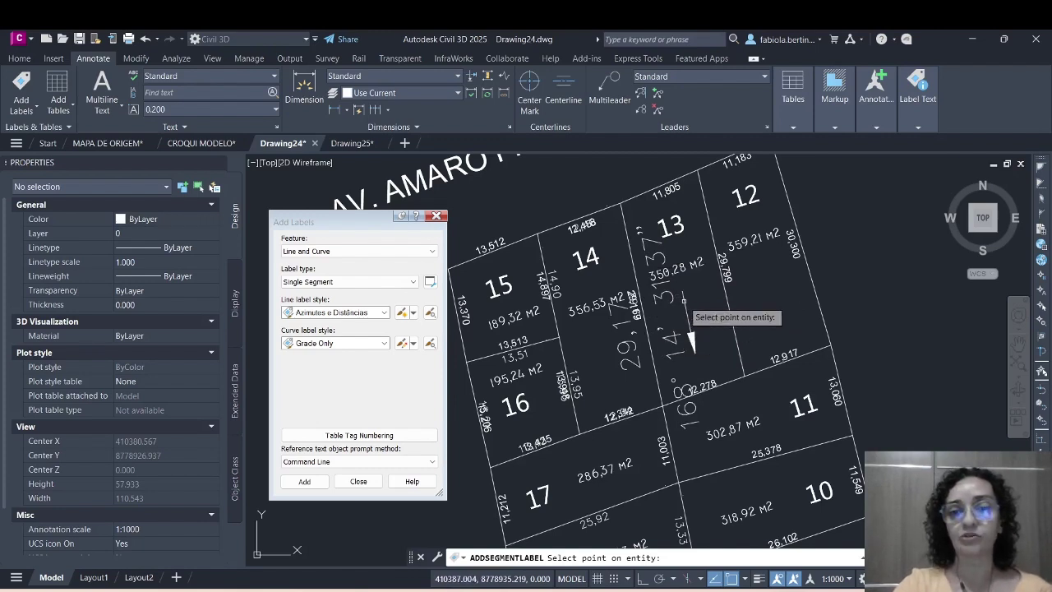
{"action": "key", "text": "Return"}
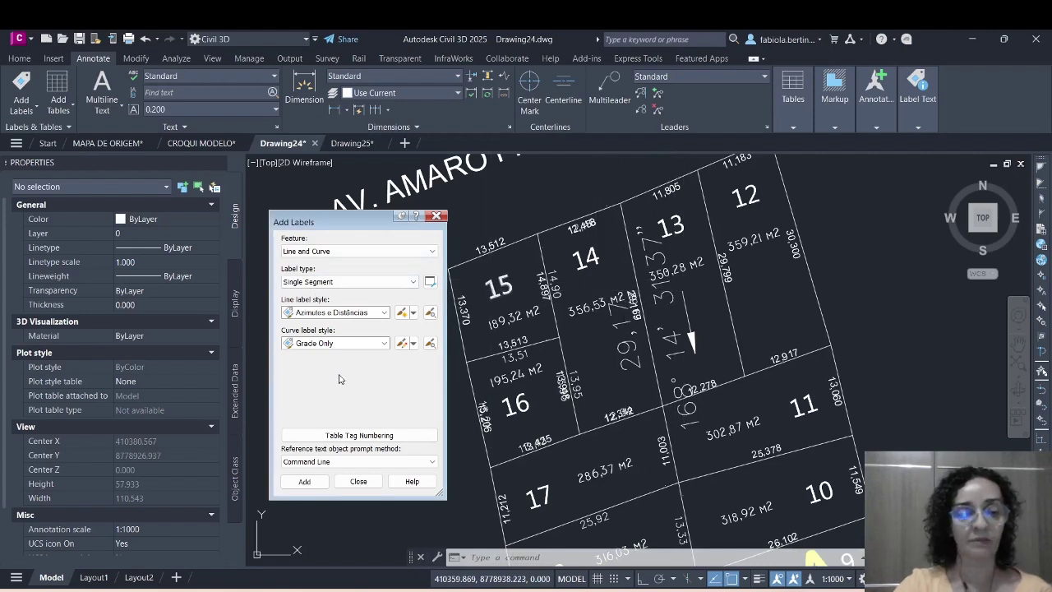
{"action": "key", "text": "Escape"}
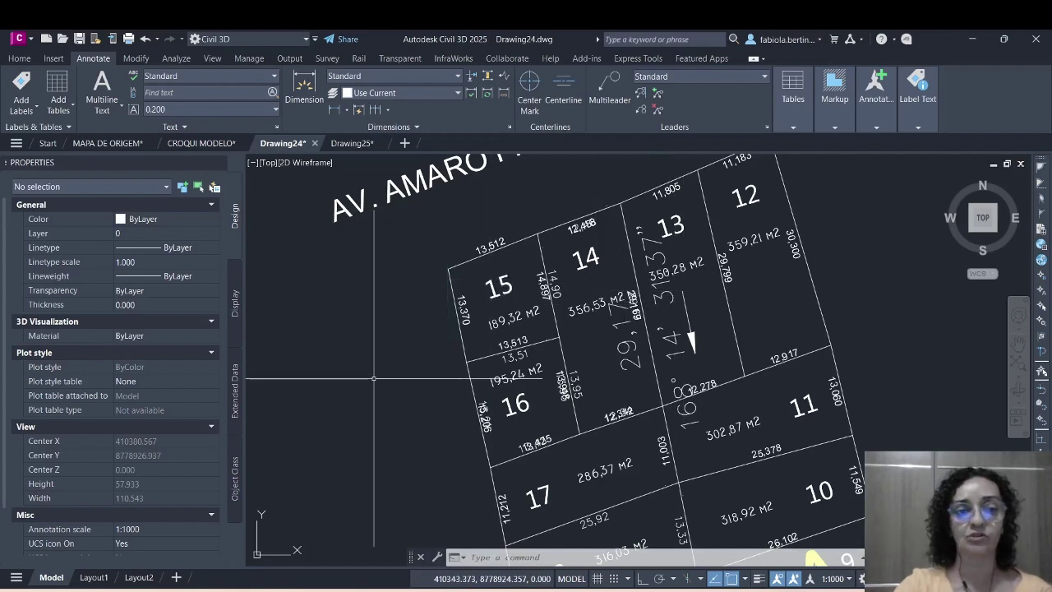
Start adding line and curve labels again with Azimutes e Distâncias as the line label style.
{"action": "left_click", "coordinate": [29, 111]}
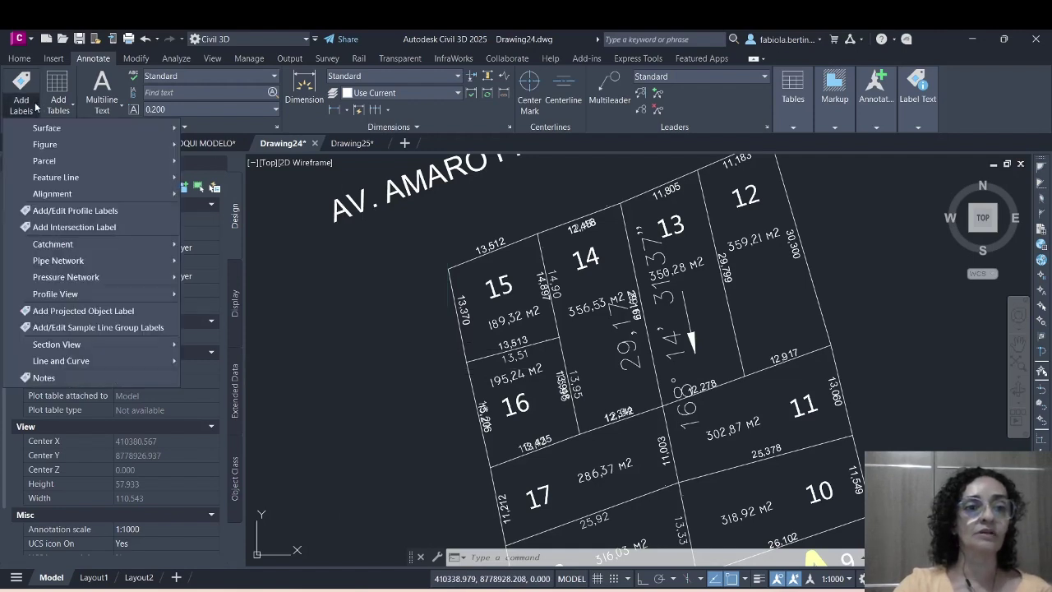
{"action": "mouse_move", "coordinate": [83, 367]}
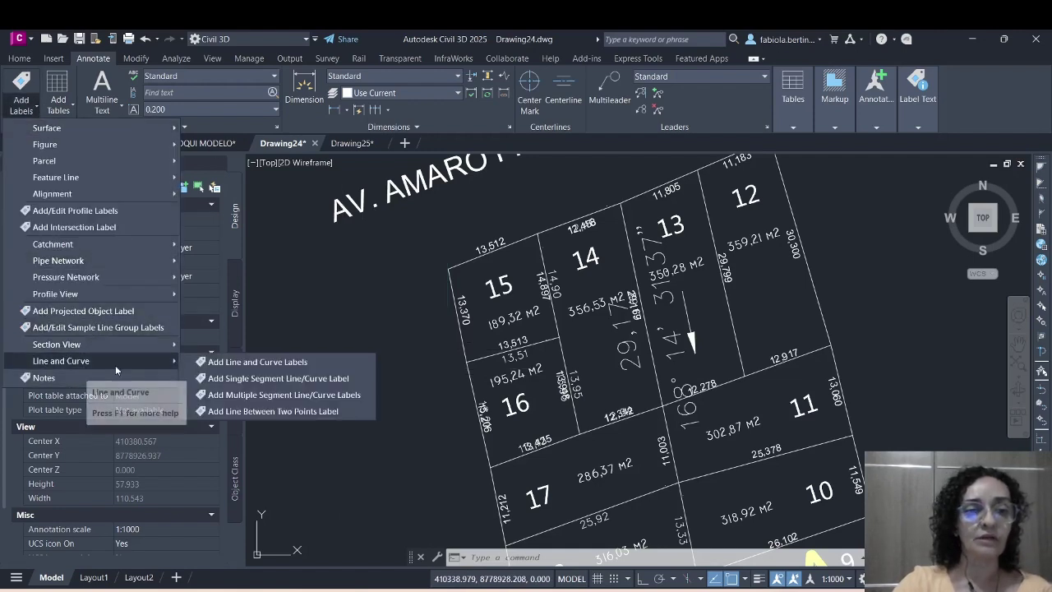
{"action": "left_click", "coordinate": [250, 362]}
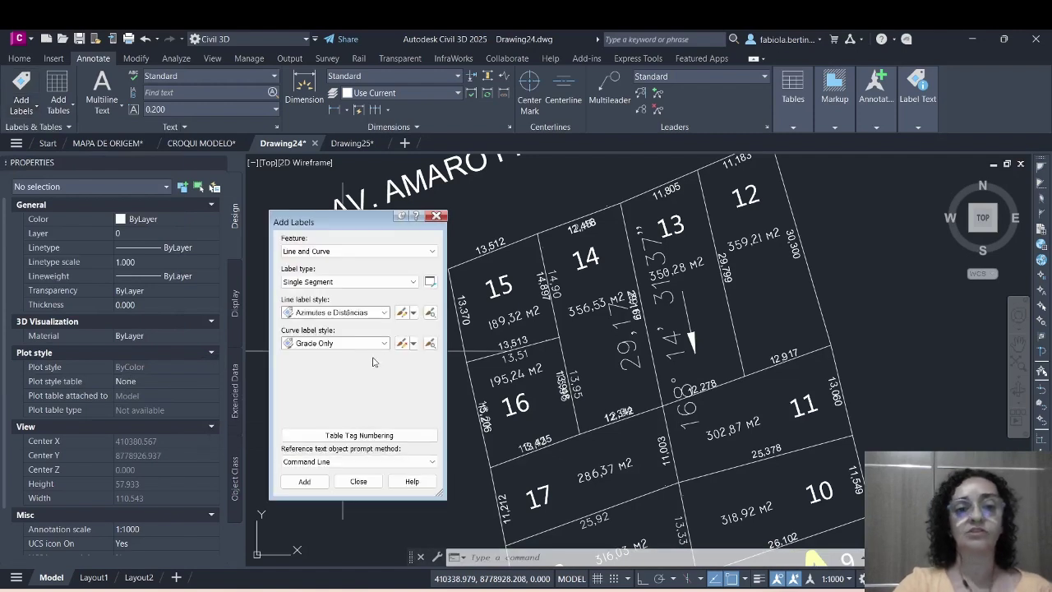
{"action": "left_click", "coordinate": [384, 313]}
{"action": "left_click", "coordinate": [361, 347]}
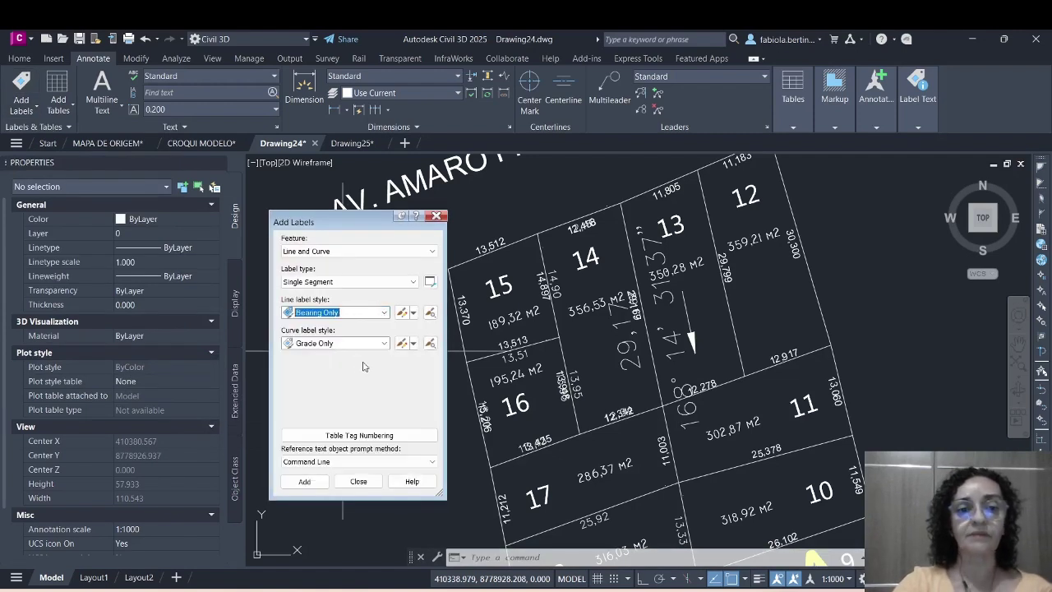
{"action": "left_click", "coordinate": [384, 313]}
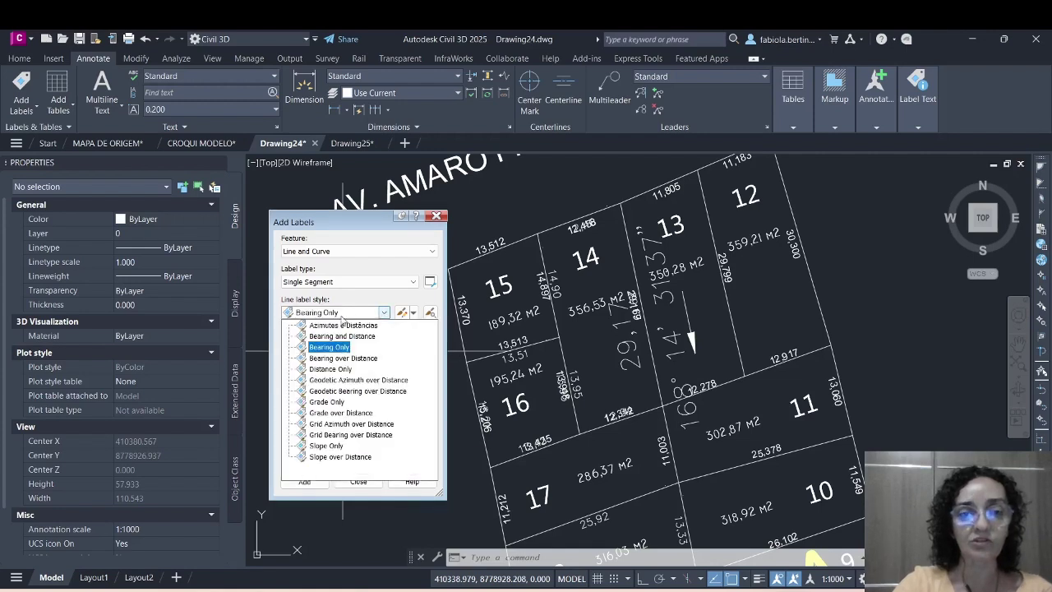
{"action": "left_click", "coordinate": [337, 327]}
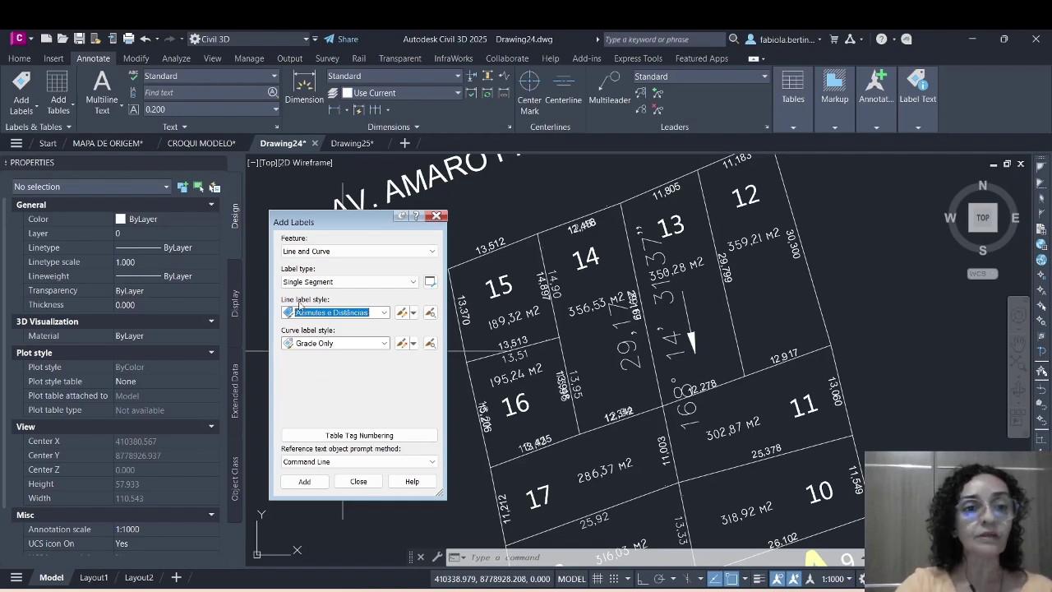
Trace the boundary of lot 14 with a closed polyline through its corners, beginning at the street corner shared with lot 13.
{"action": "left_click", "coordinate": [19, 58]}
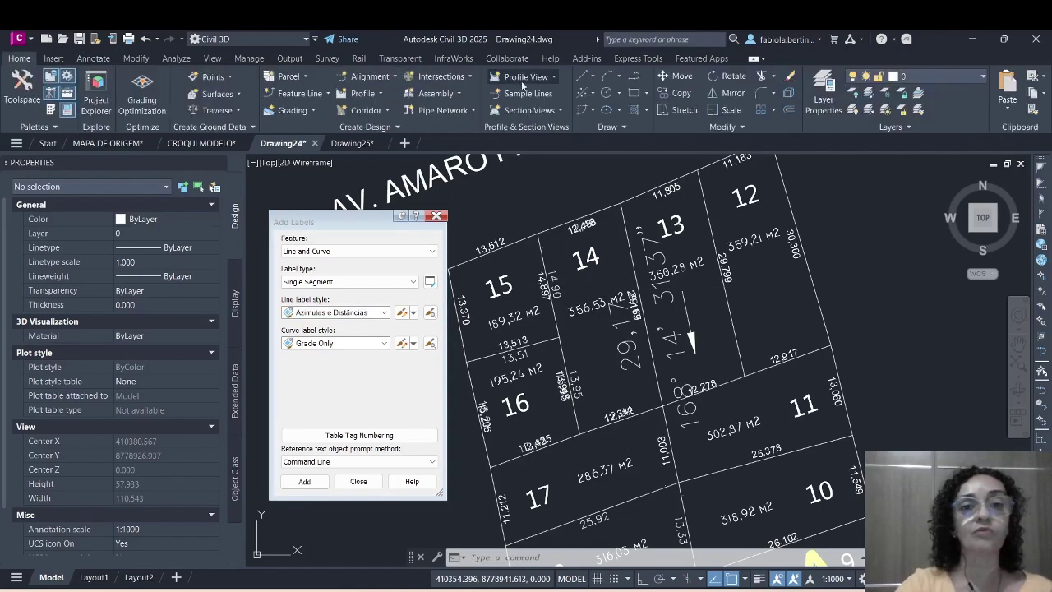
{"action": "left_click", "coordinate": [634, 77]}
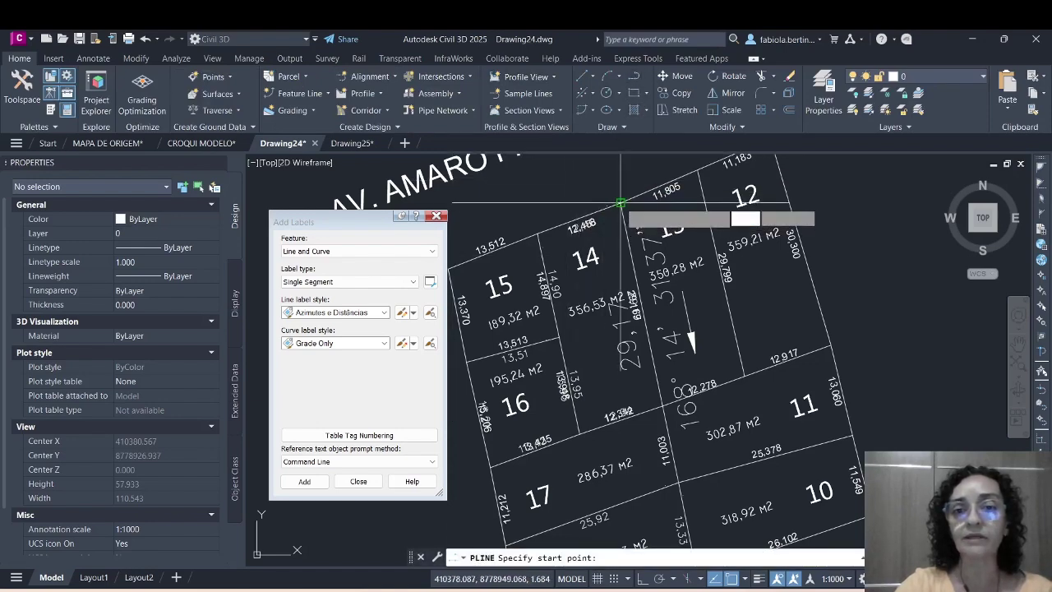
{"action": "left_click", "coordinate": [621, 207]}
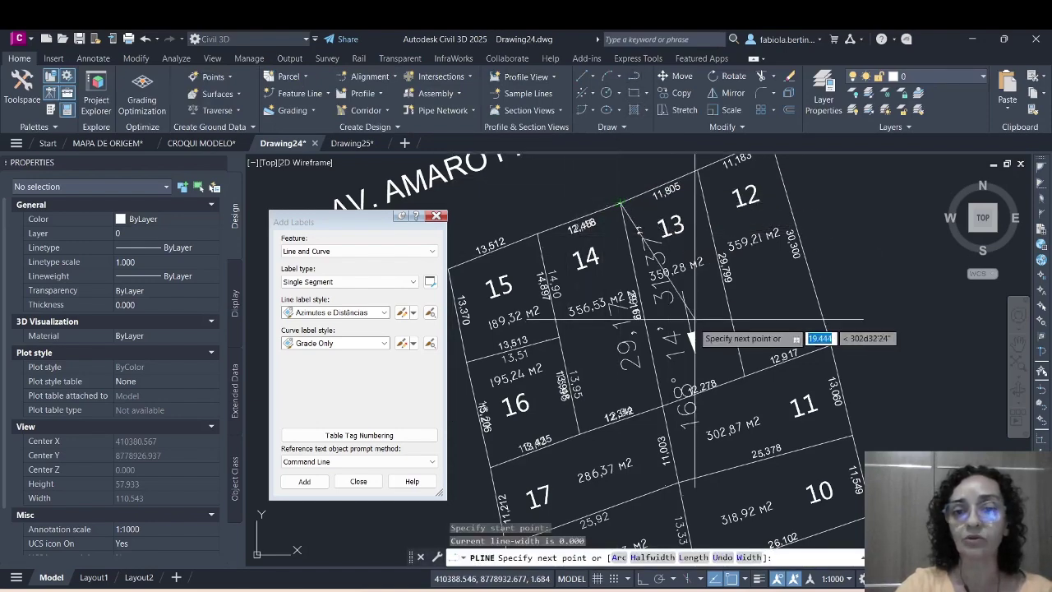
{"action": "left_click", "coordinate": [663, 402]}
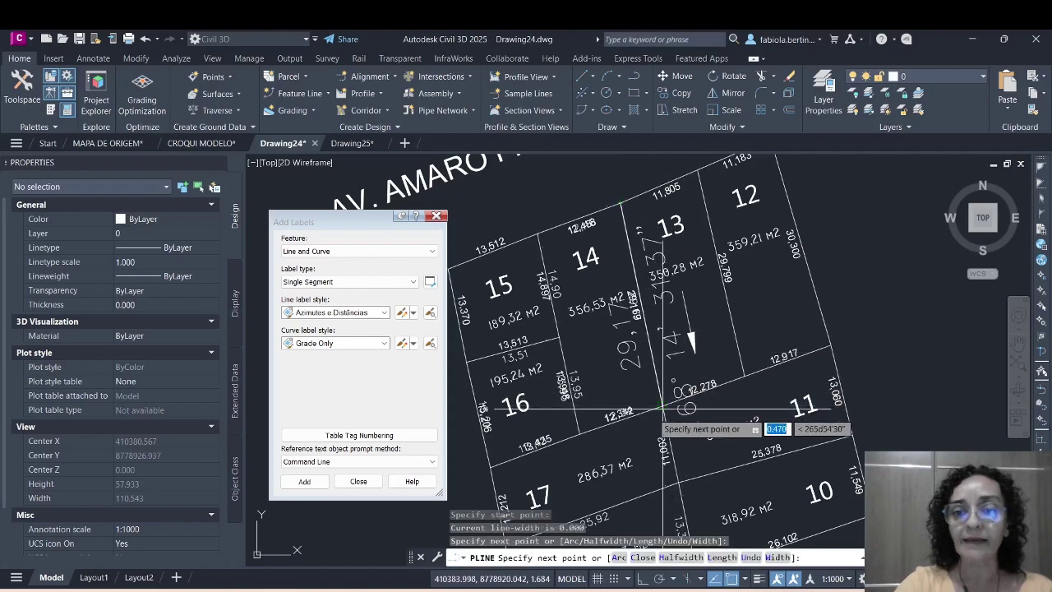
{"action": "left_click", "coordinate": [579, 434]}
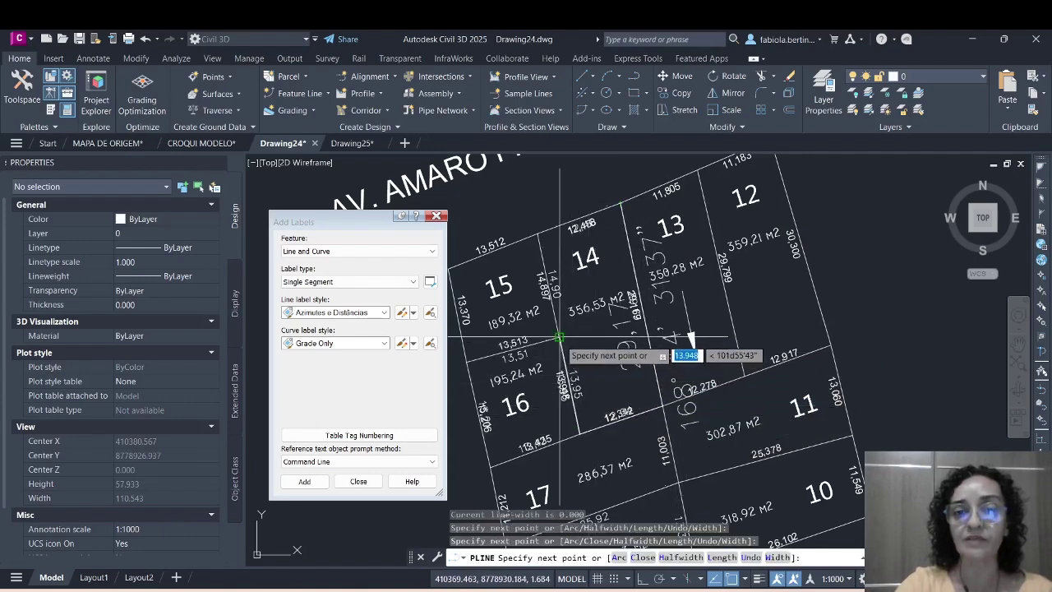
{"action": "left_click", "coordinate": [562, 345]}
{"action": "left_click", "coordinate": [538, 236]}
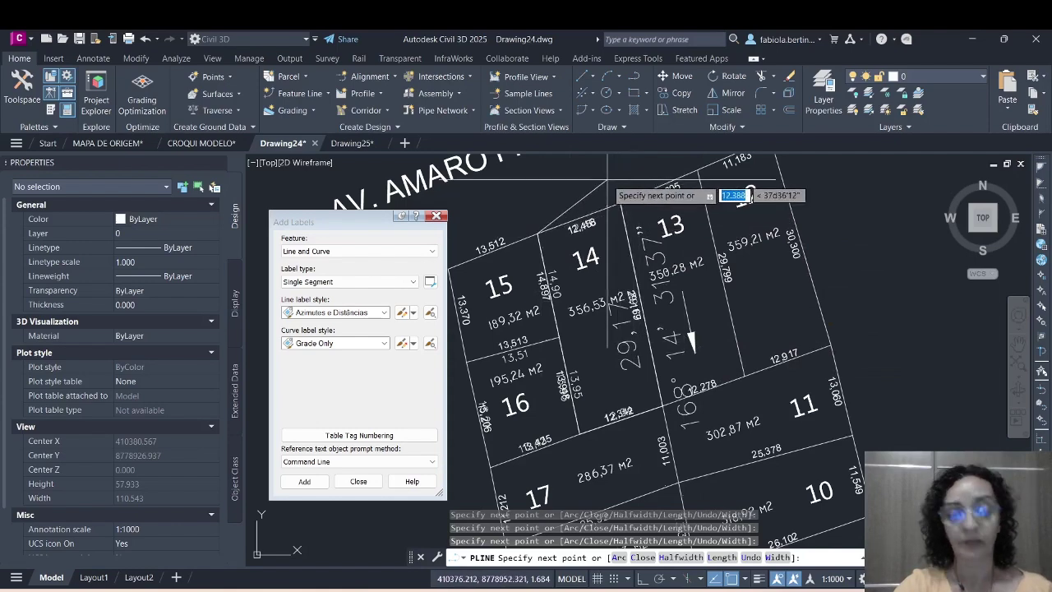
{"action": "type", "text": "c"}
{"action": "key", "text": "Return"}
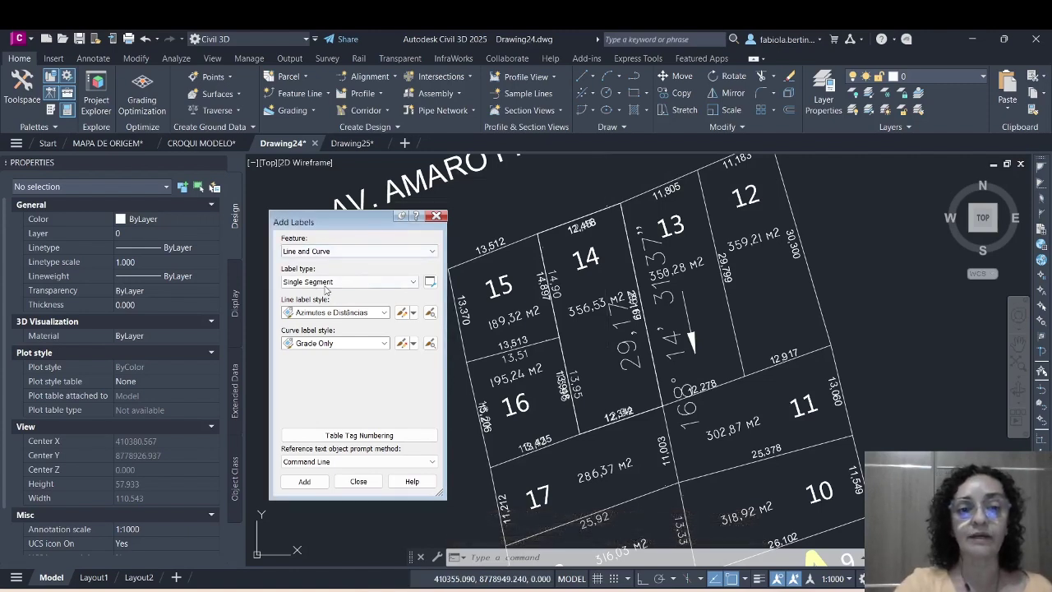
Set the label type to Multiple Segment and the line label style to Azimutes e Distâncias.
{"action": "left_click", "coordinate": [349, 283]}
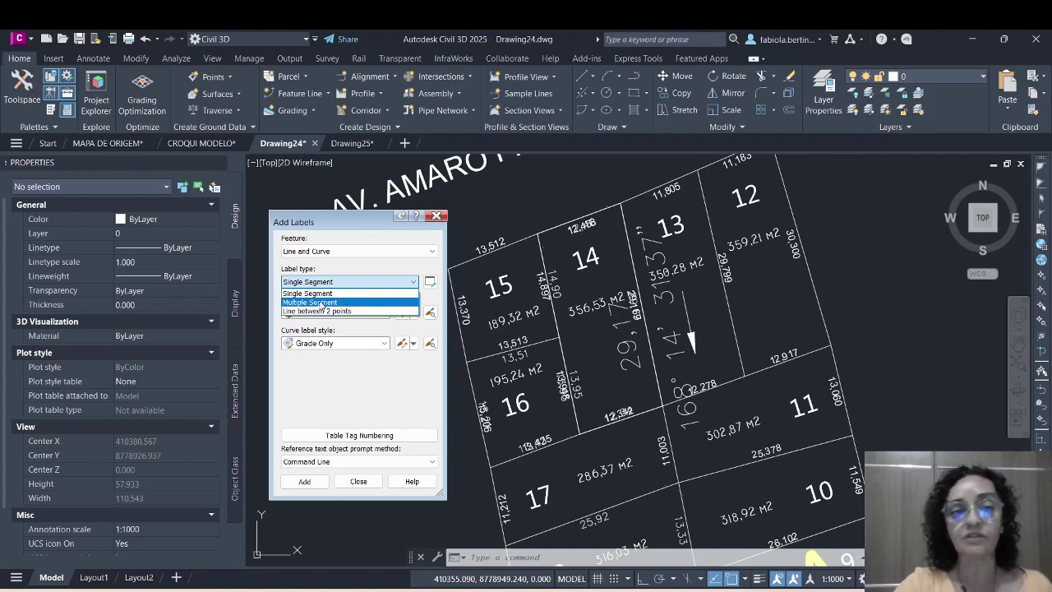
{"action": "left_click", "coordinate": [322, 303]}
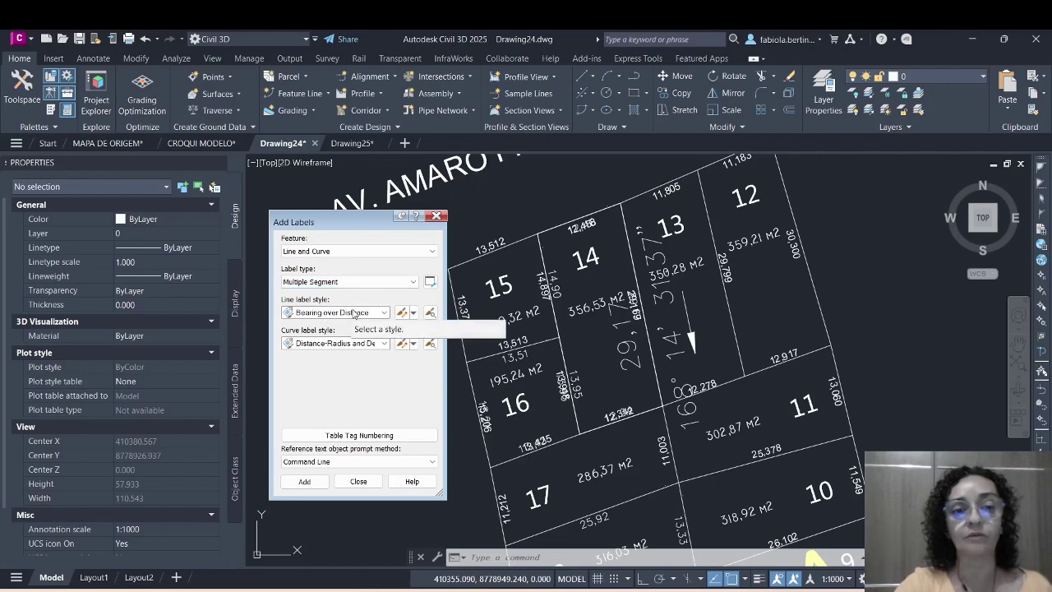
{"action": "left_click", "coordinate": [354, 314]}
{"action": "left_click", "coordinate": [344, 326]}
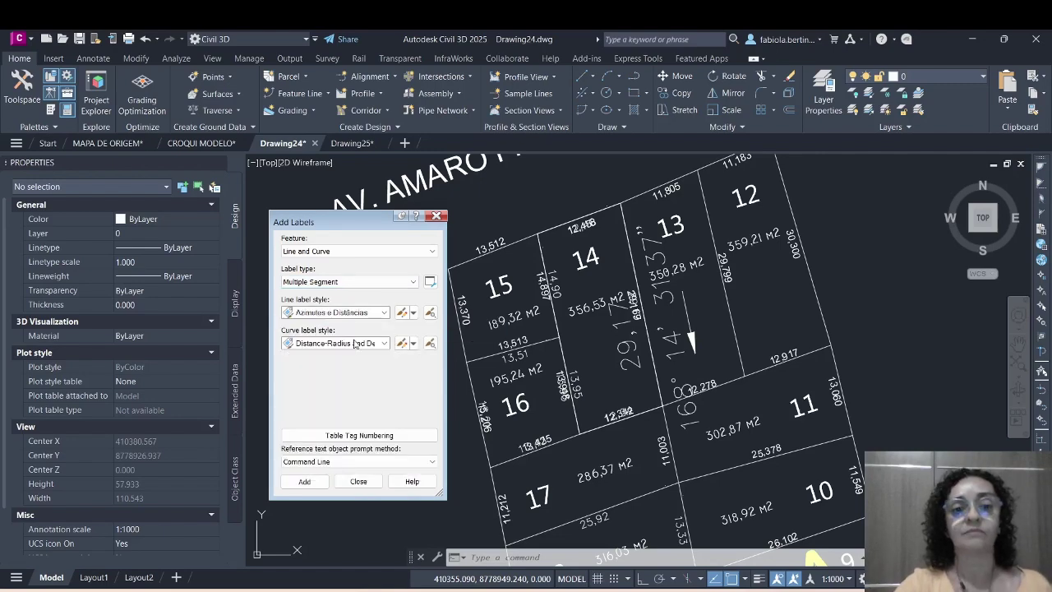
Delete the single-segment azimuth and distance label on the boundary between lots 13 and 14.
{"action": "left_click", "coordinate": [304, 482]}
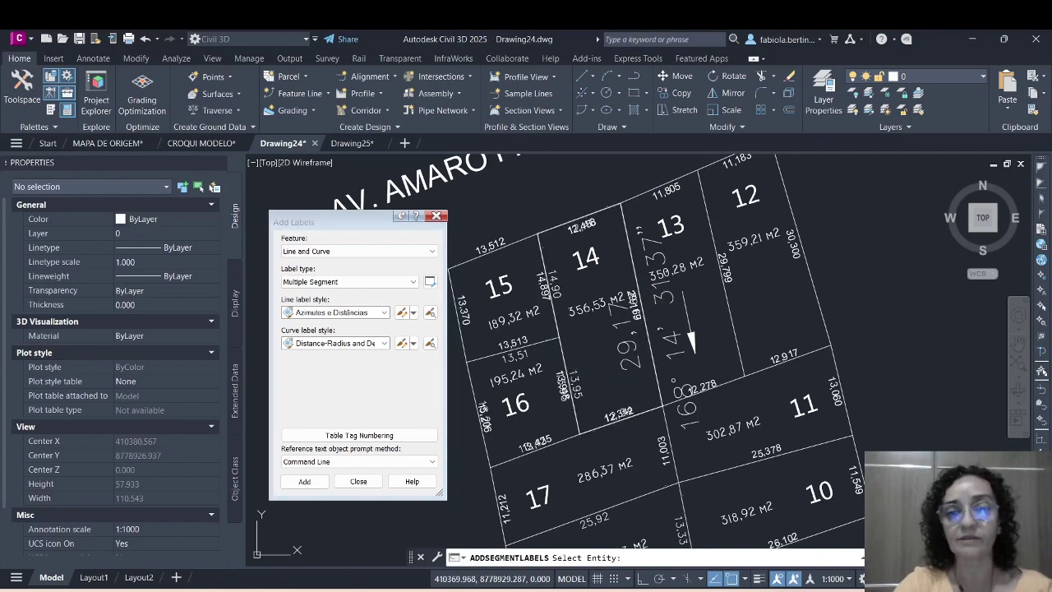
{"action": "key", "text": "Escape"}
{"action": "left_click", "coordinate": [623, 344]}
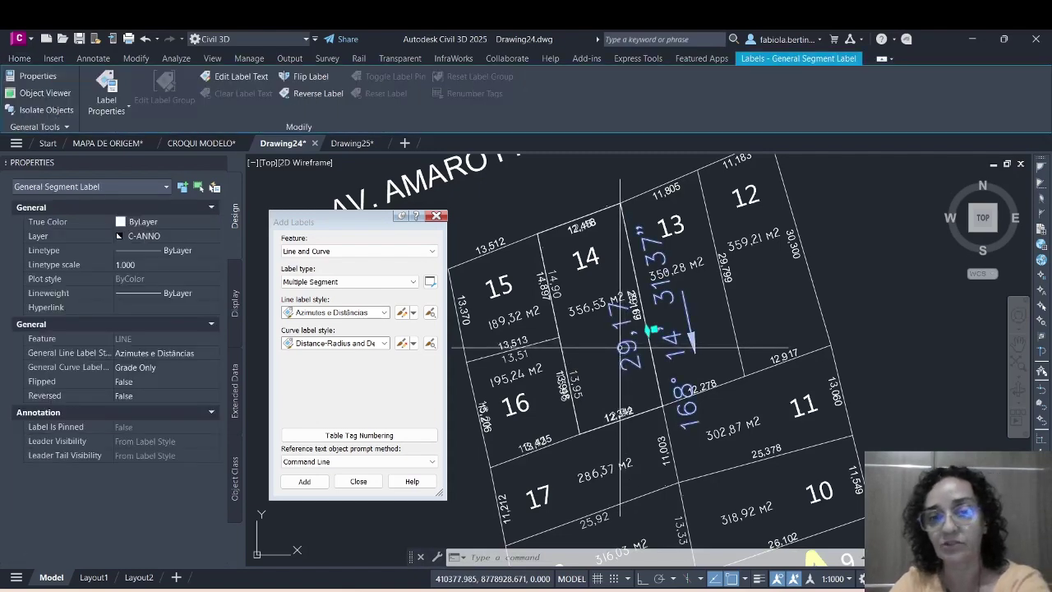
{"action": "key", "text": "Delete"}
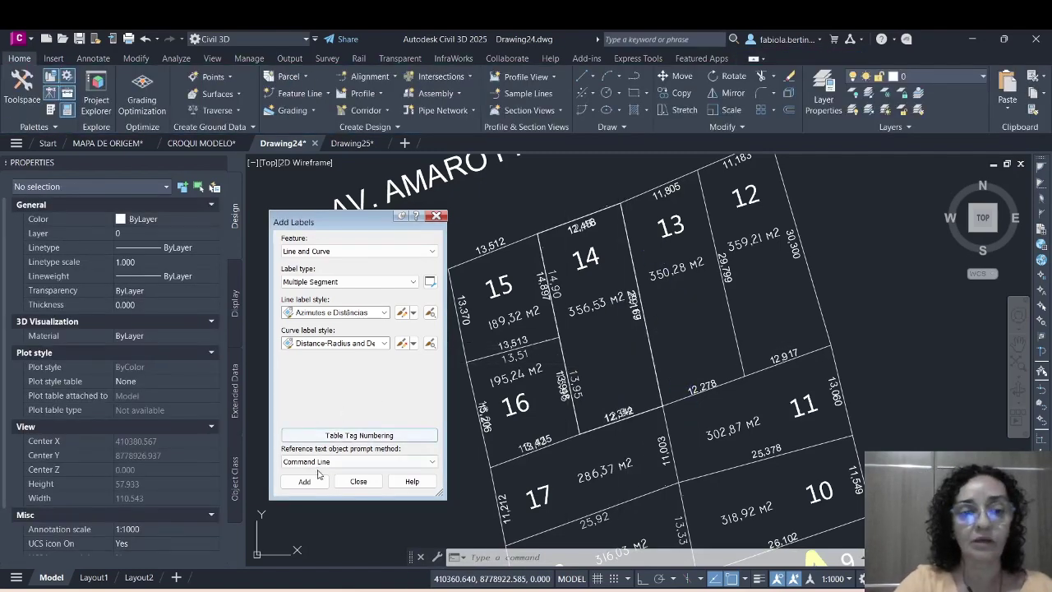
Add azimuth and distance labels to all segments of lot 14's boundary polyline.
{"action": "left_click", "coordinate": [306, 481]}
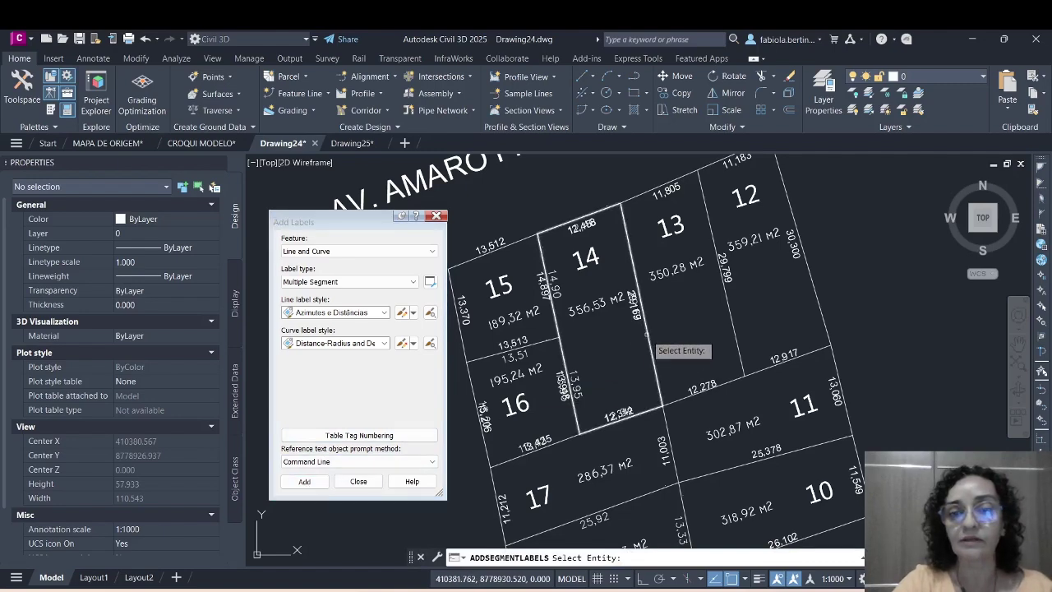
{"action": "left_click", "coordinate": [646, 335]}
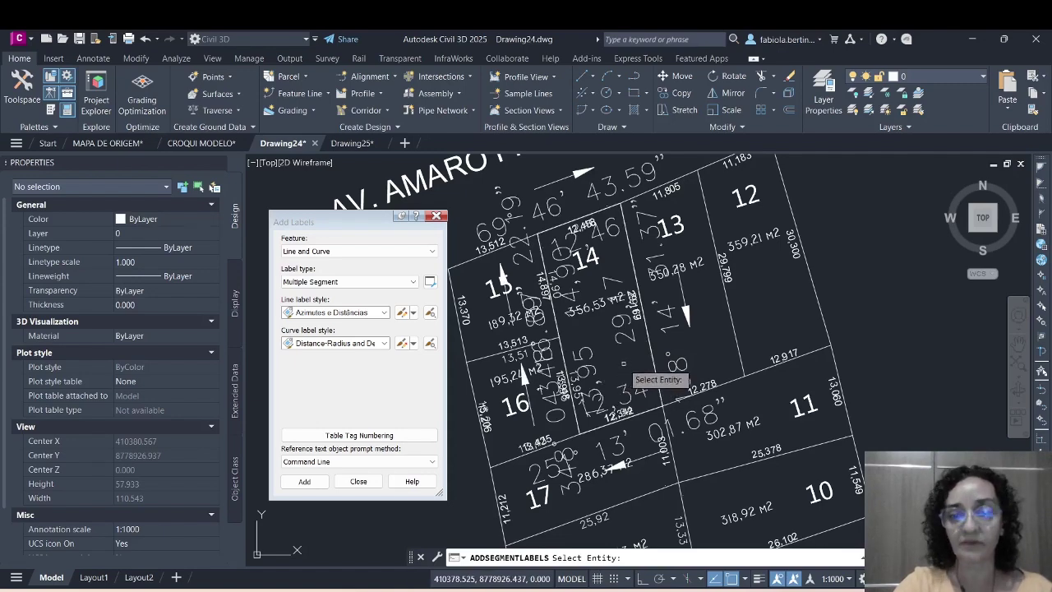
{"action": "key", "text": "Escape"}
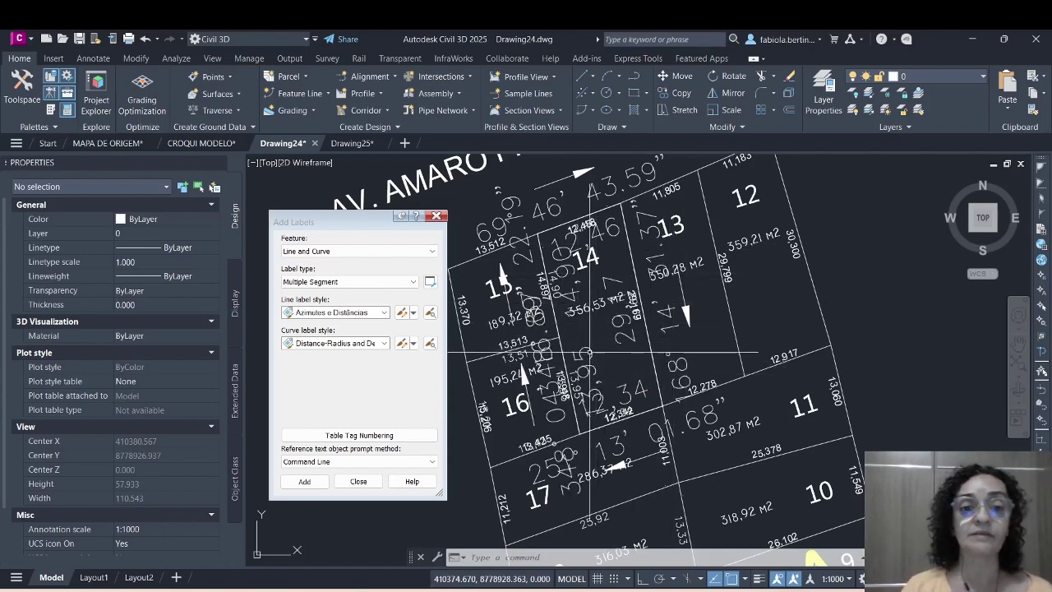
Edit the Azimutes e Distâncias line label style, setting the Bearing component's text height to 1.5 mm, and apply the change.
{"action": "left_click", "coordinate": [414, 313]}
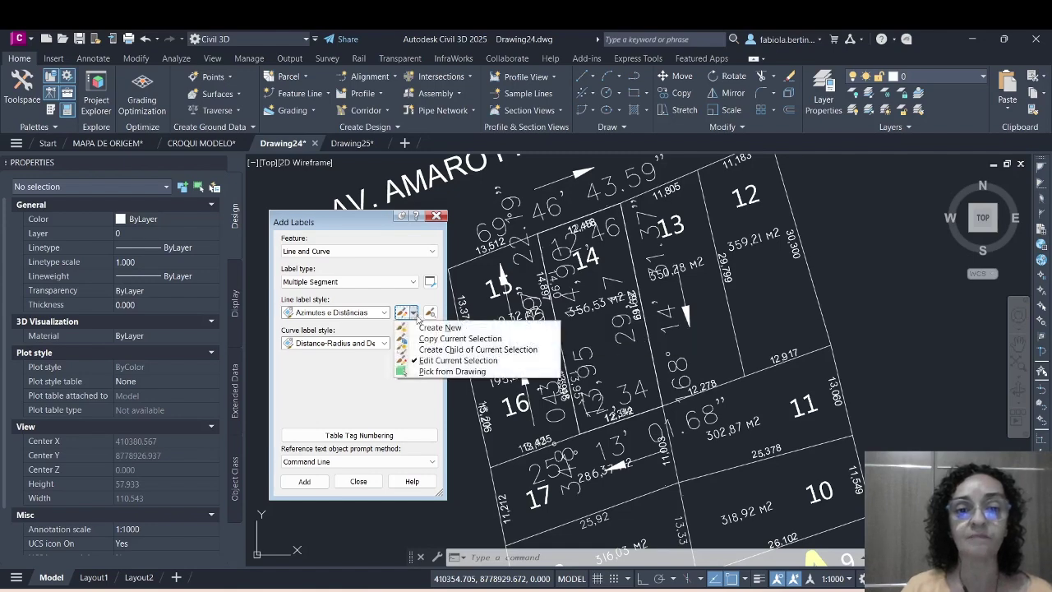
{"action": "left_click", "coordinate": [432, 362]}
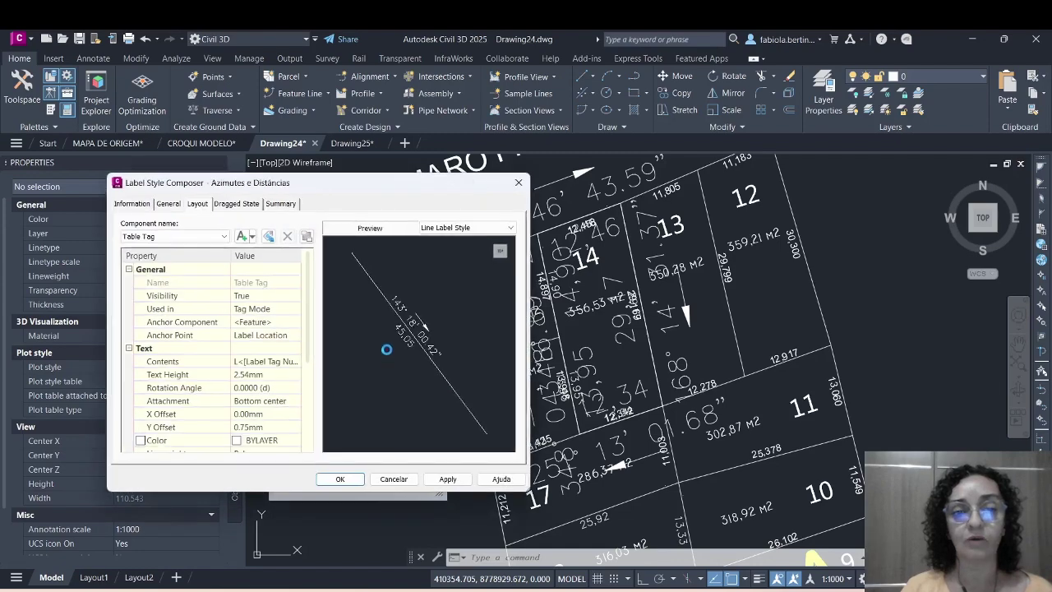
{"action": "left_click_drag", "start_coordinate": [377, 187], "coordinate": [275, 176]}
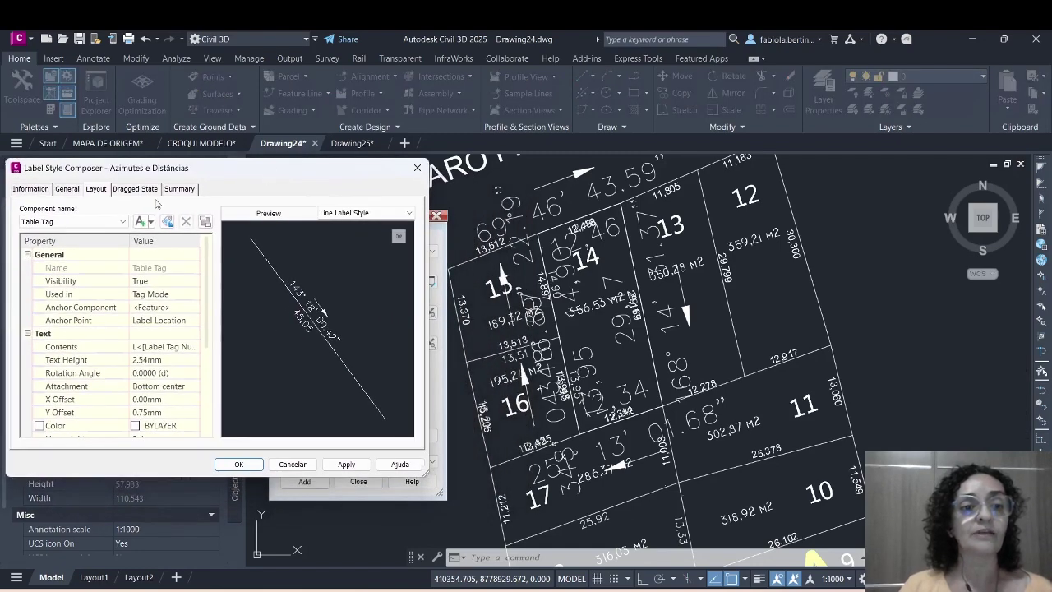
{"action": "left_click", "coordinate": [124, 222]}
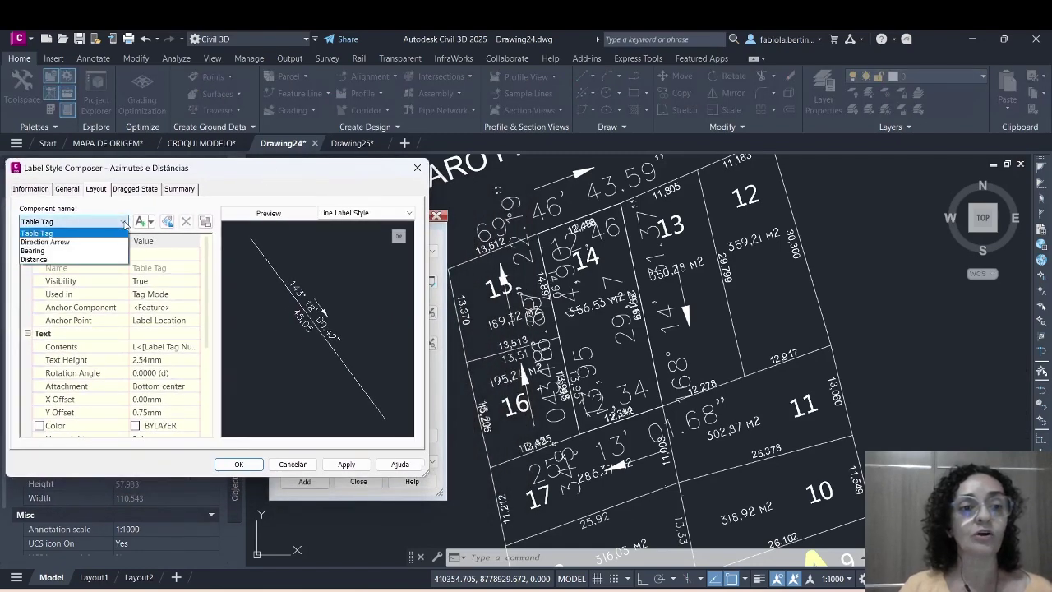
{"action": "left_click", "coordinate": [33, 251]}
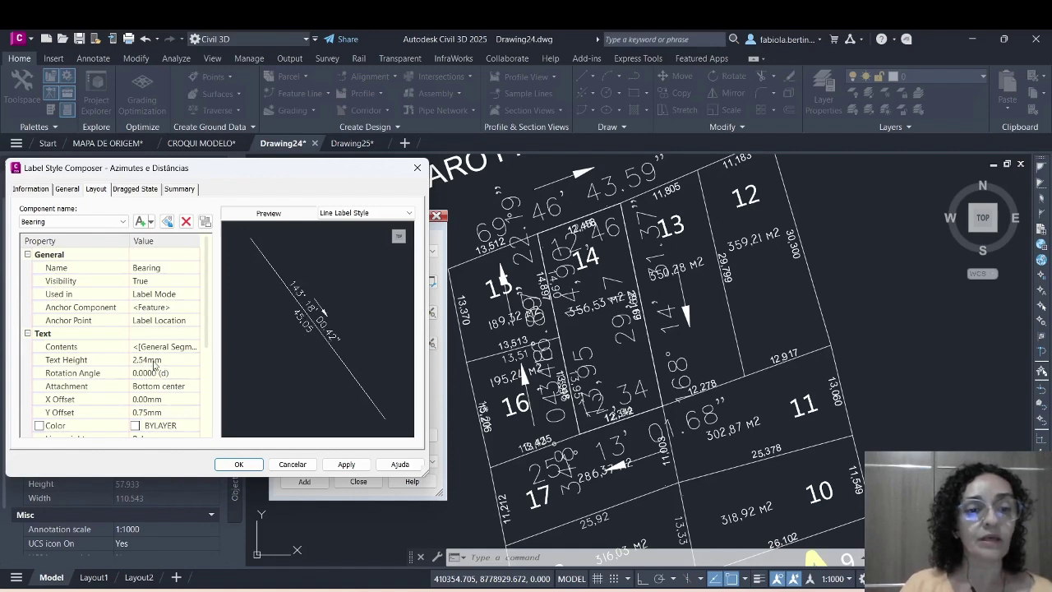
{"action": "left_click", "coordinate": [179, 361]}
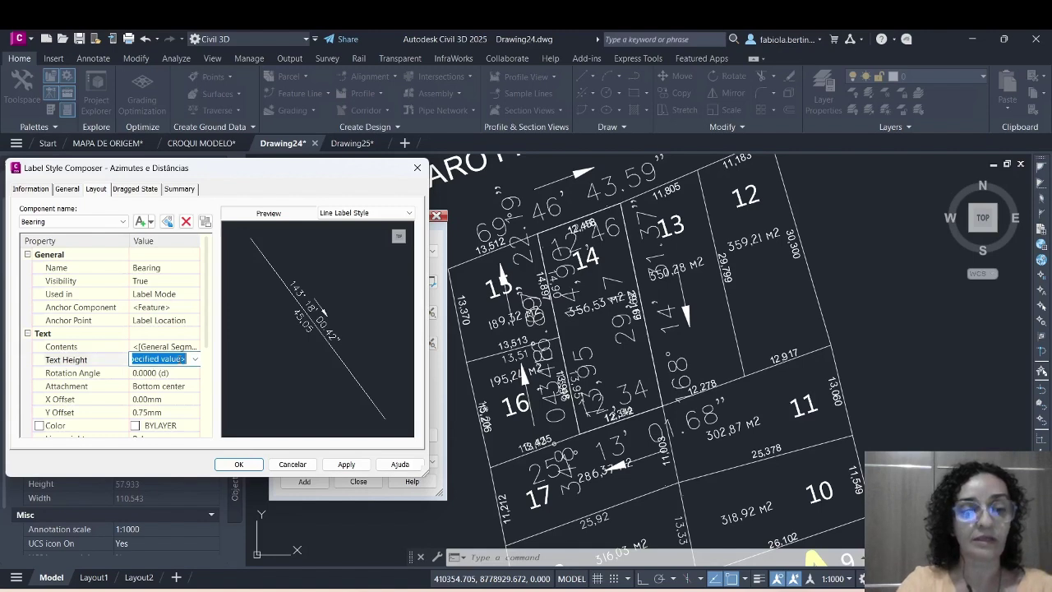
{"action": "type", "text": "1.5"}
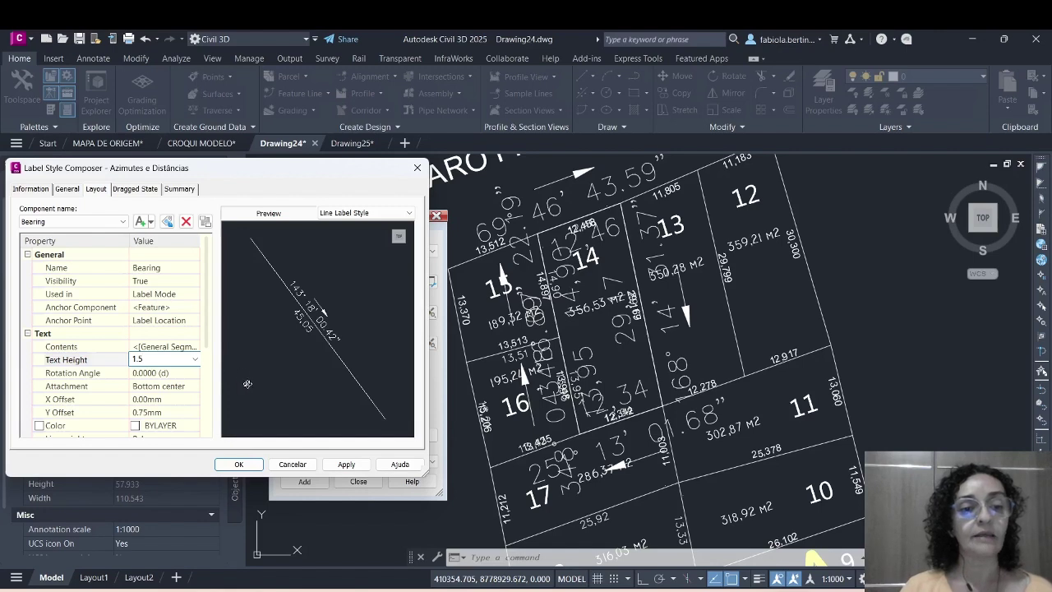
{"action": "key", "text": "Return"}
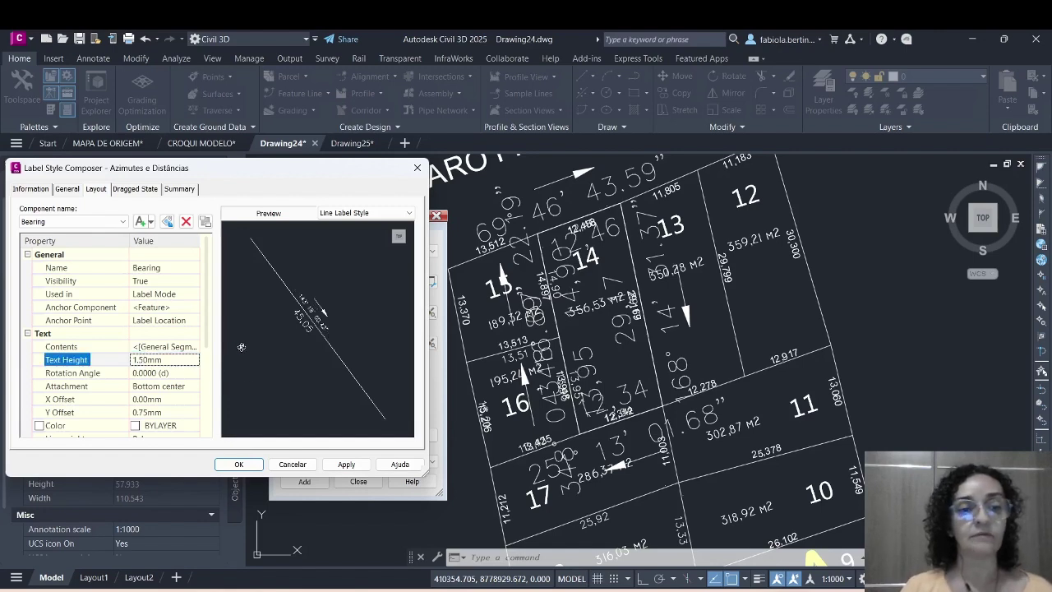
{"action": "left_click", "coordinate": [347, 465]}
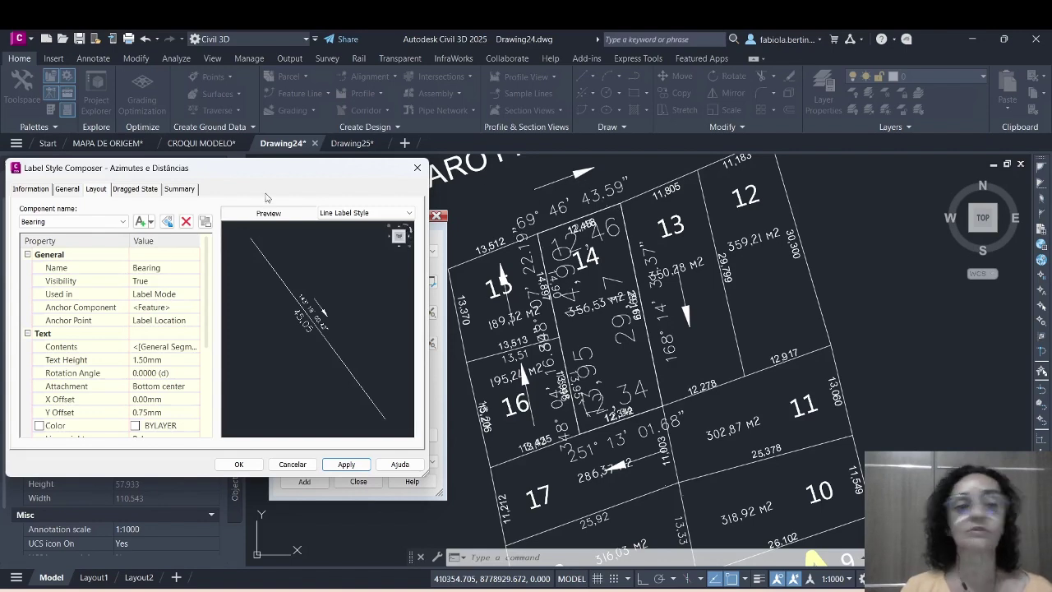
Set the Direction Arrow component's arrow head size to 2 mm and apply it to the labels.
{"action": "left_click", "coordinate": [122, 221]}
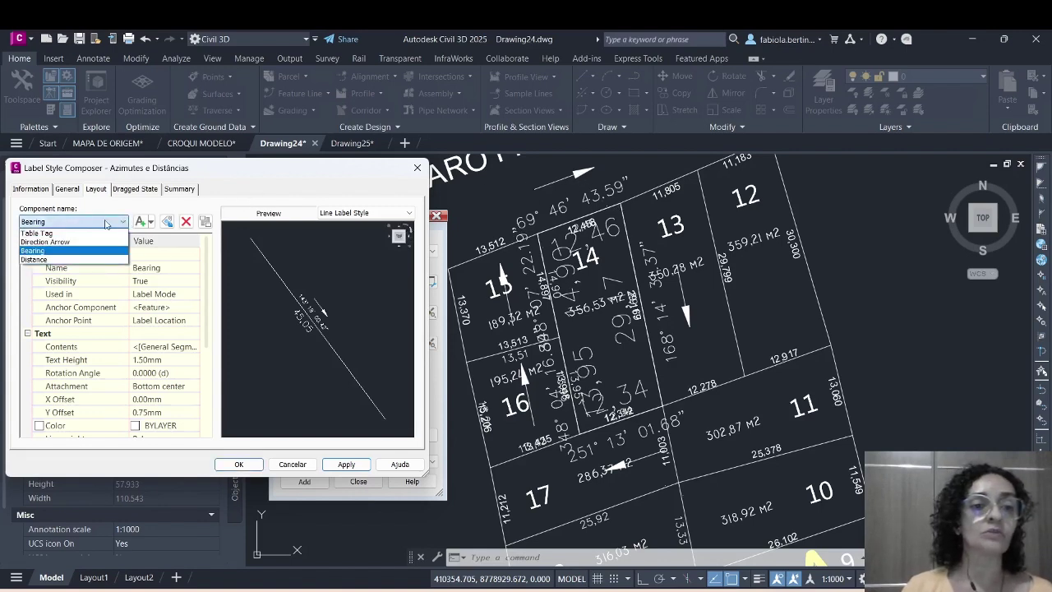
{"action": "left_click", "coordinate": [47, 241]}
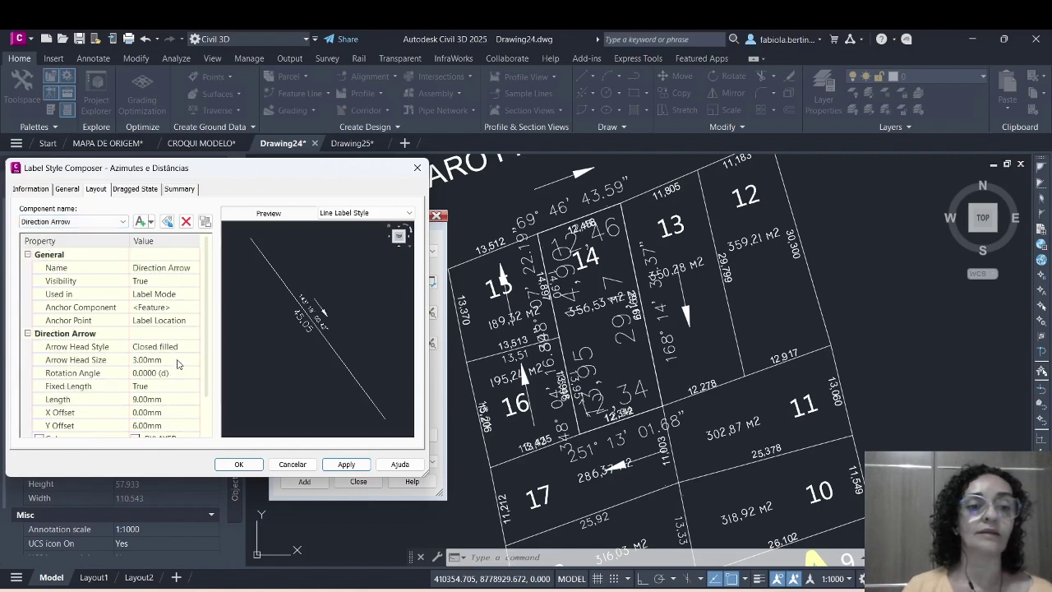
{"action": "left_click", "coordinate": [176, 361]}
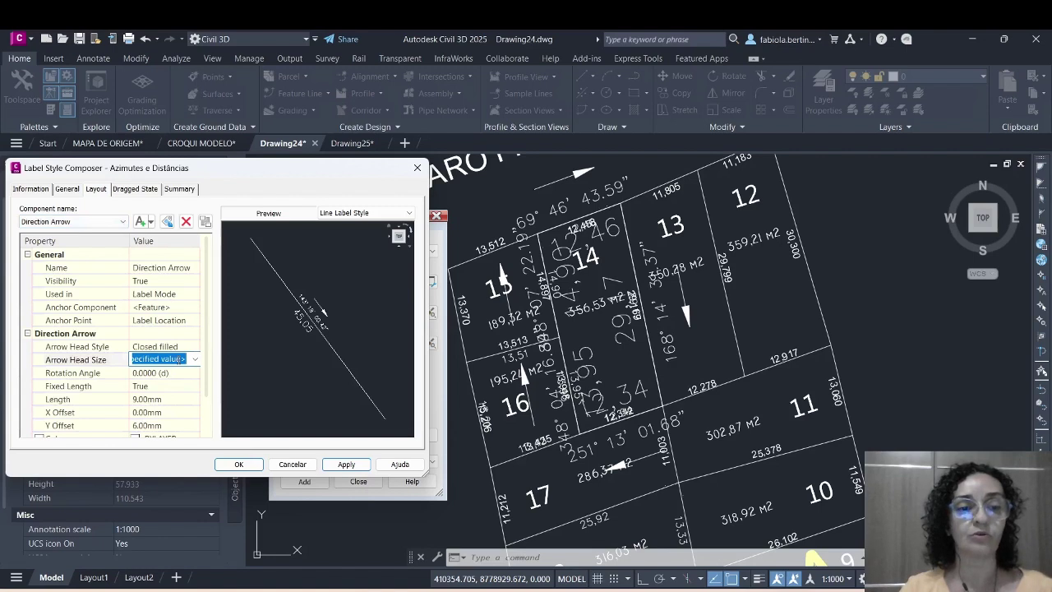
{"action": "type", "text": "2"}
{"action": "key", "text": "Return"}
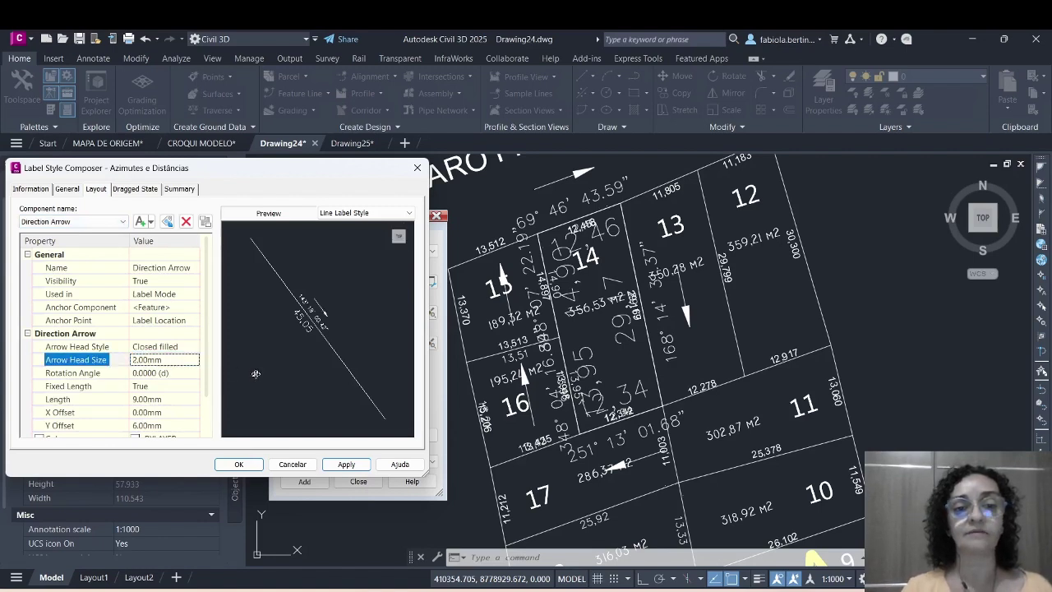
{"action": "left_click", "coordinate": [345, 465]}
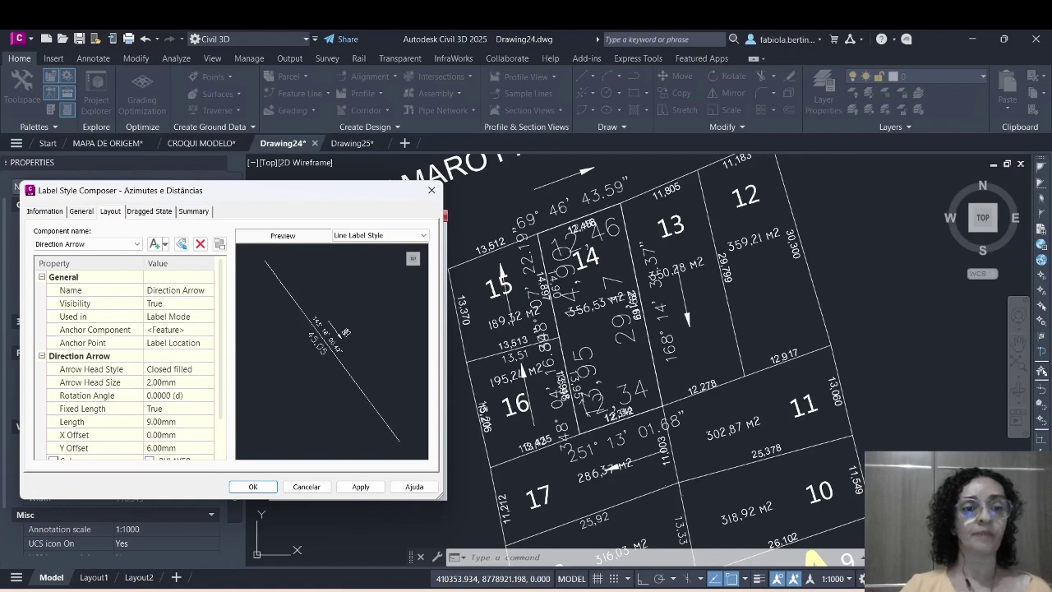
Set the Distance component's text height to 1.5 mm in the label style.
{"action": "left_click", "coordinate": [137, 245]}
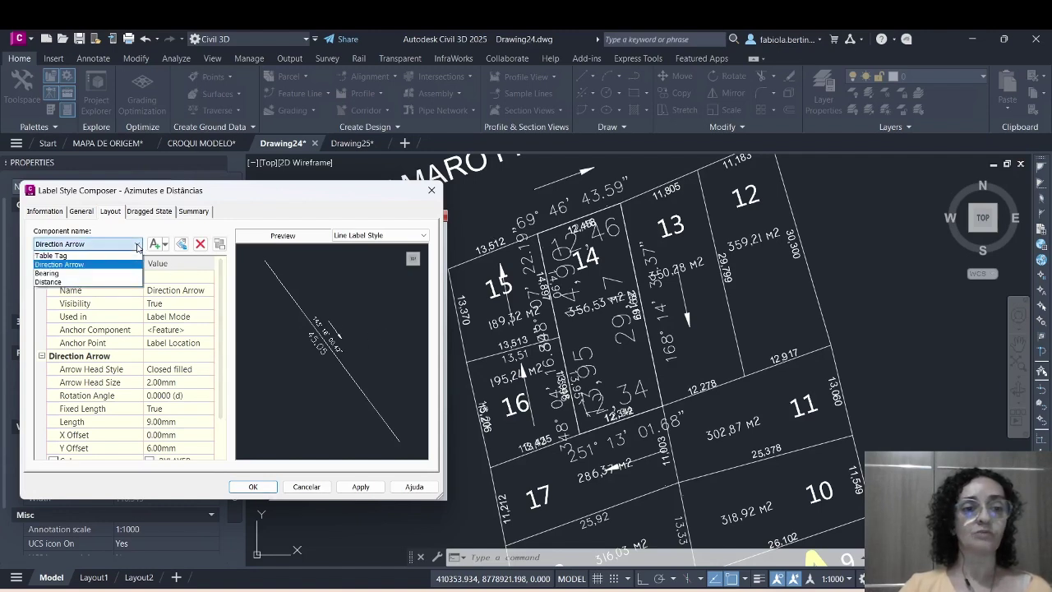
{"action": "left_click", "coordinate": [48, 282]}
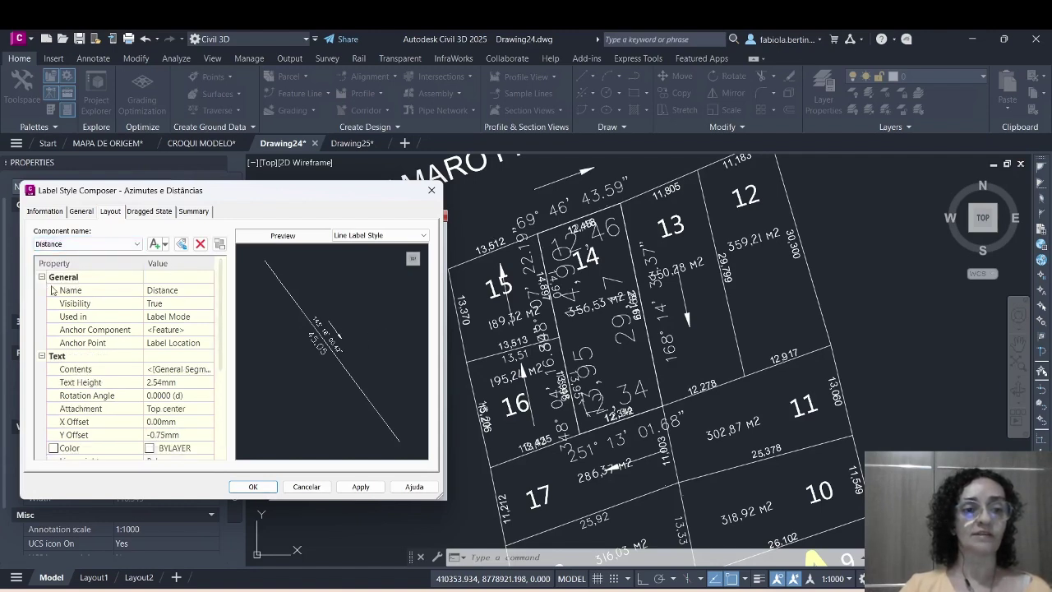
{"action": "left_click", "coordinate": [185, 383]}
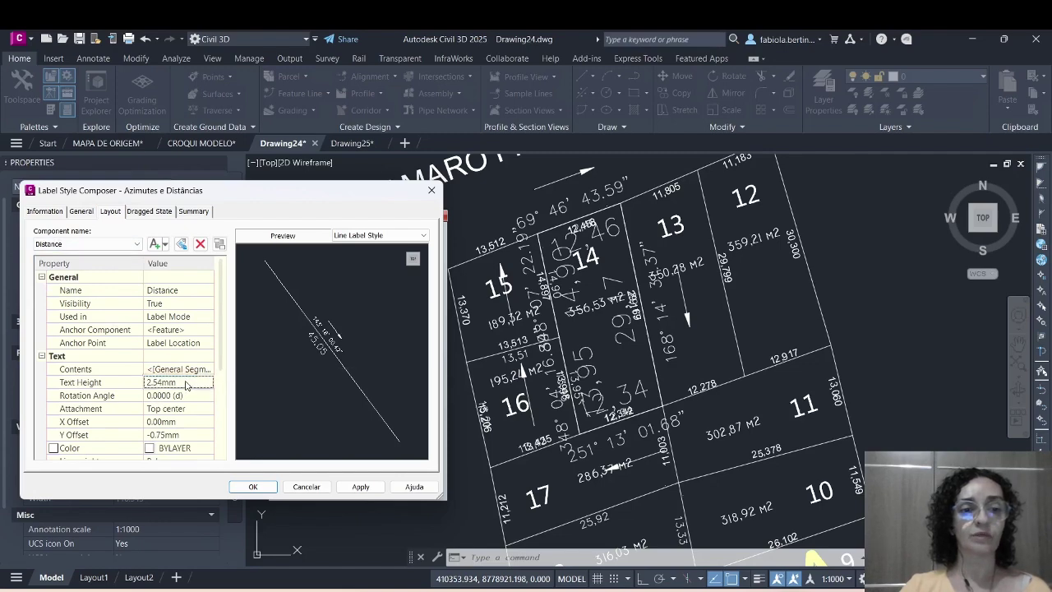
{"action": "type", "text": "1"}
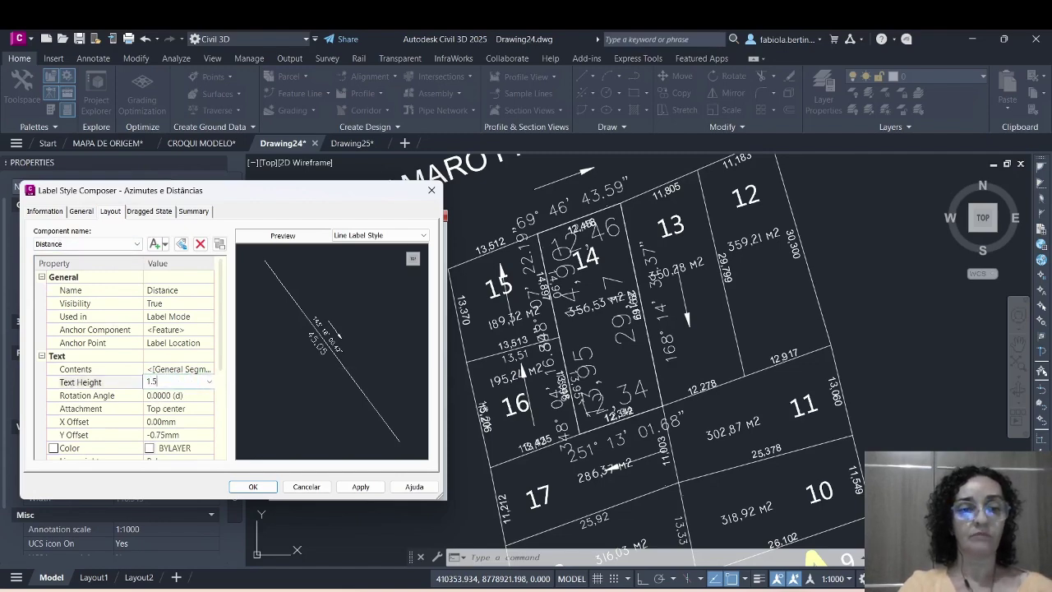
{"action": "type", "text": ".5"}
{"action": "key", "text": "Return"}
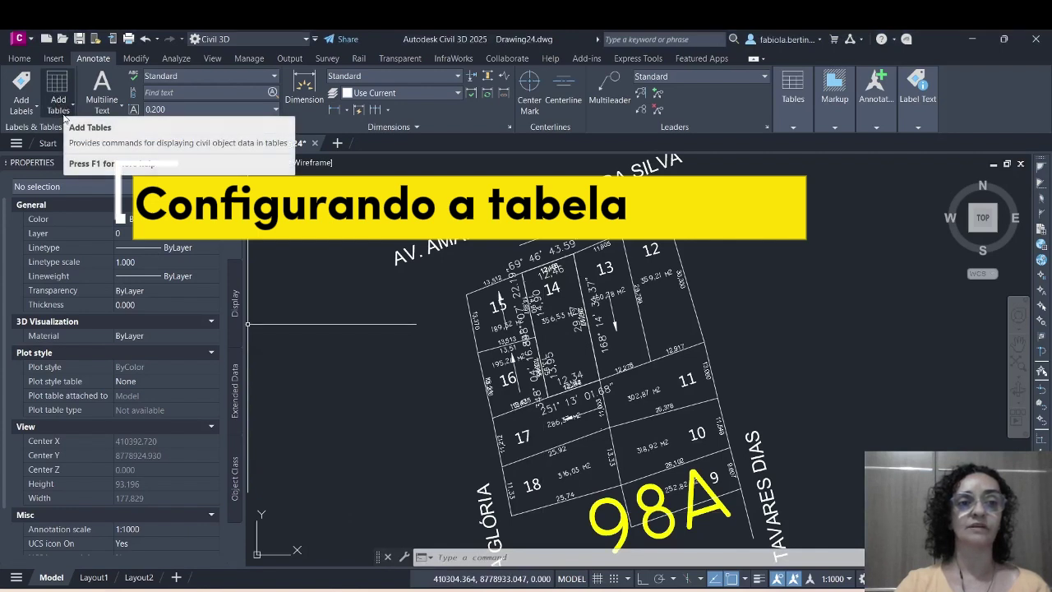
Start a line table for the line and curve labels and create a new table style named Tabela de Coordenadas.
{"action": "left_click", "coordinate": [59, 111]}
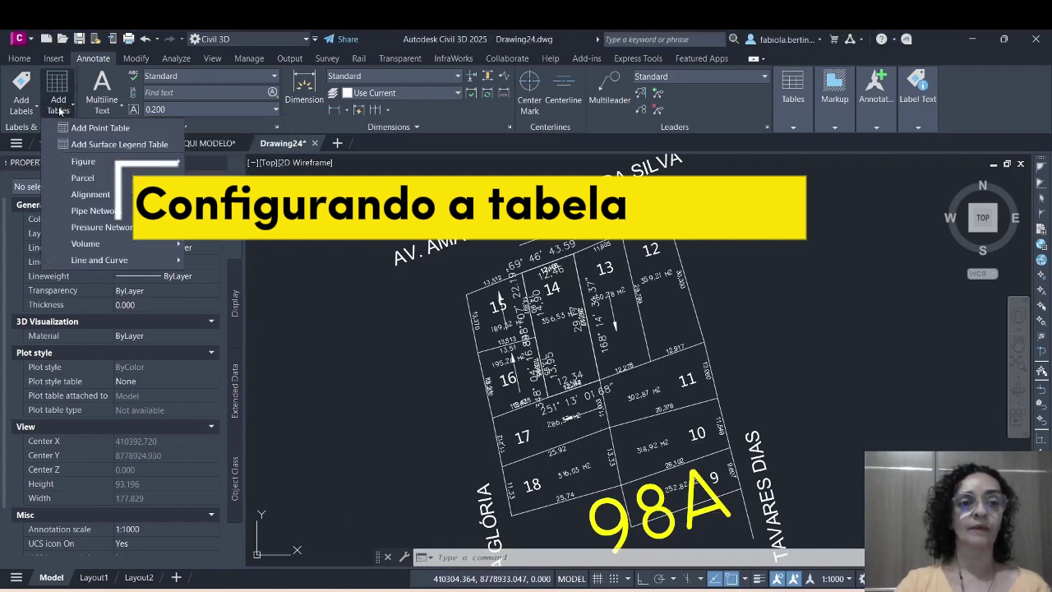
{"action": "mouse_move", "coordinate": [74, 263]}
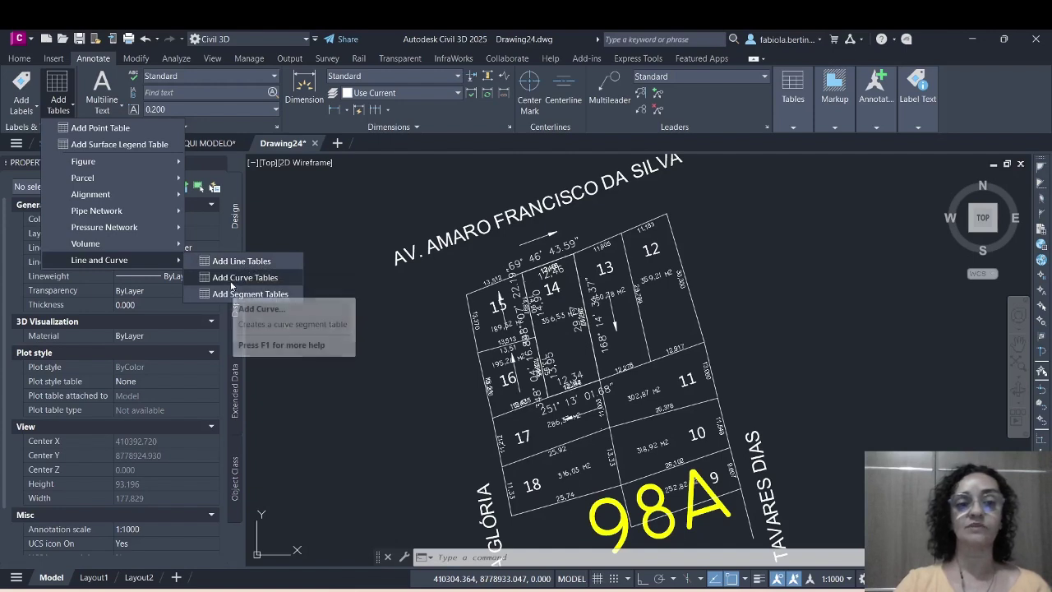
{"action": "left_click", "coordinate": [263, 261]}
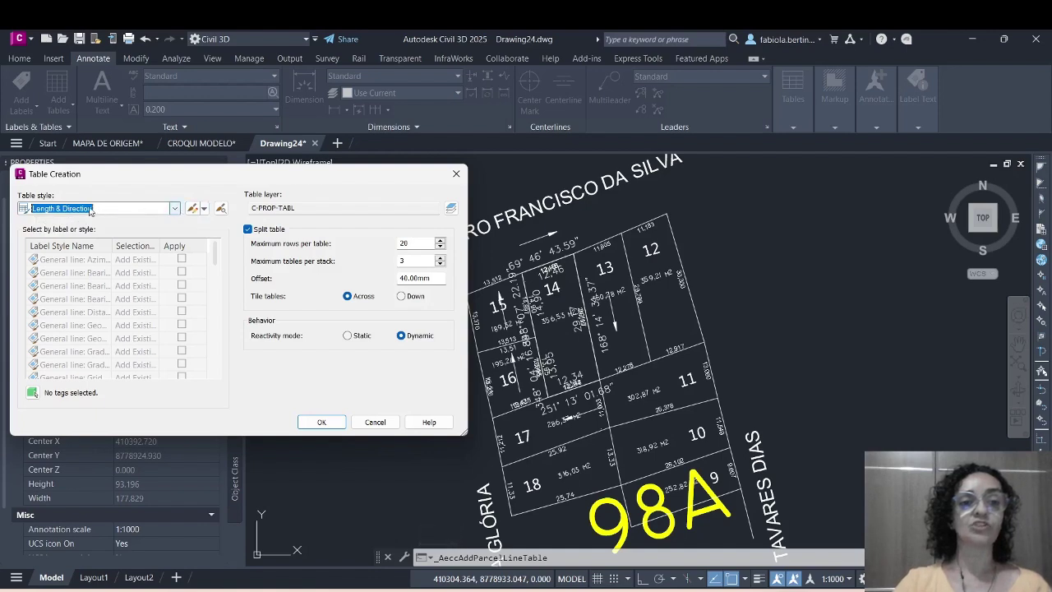
{"action": "left_click", "coordinate": [204, 209]}
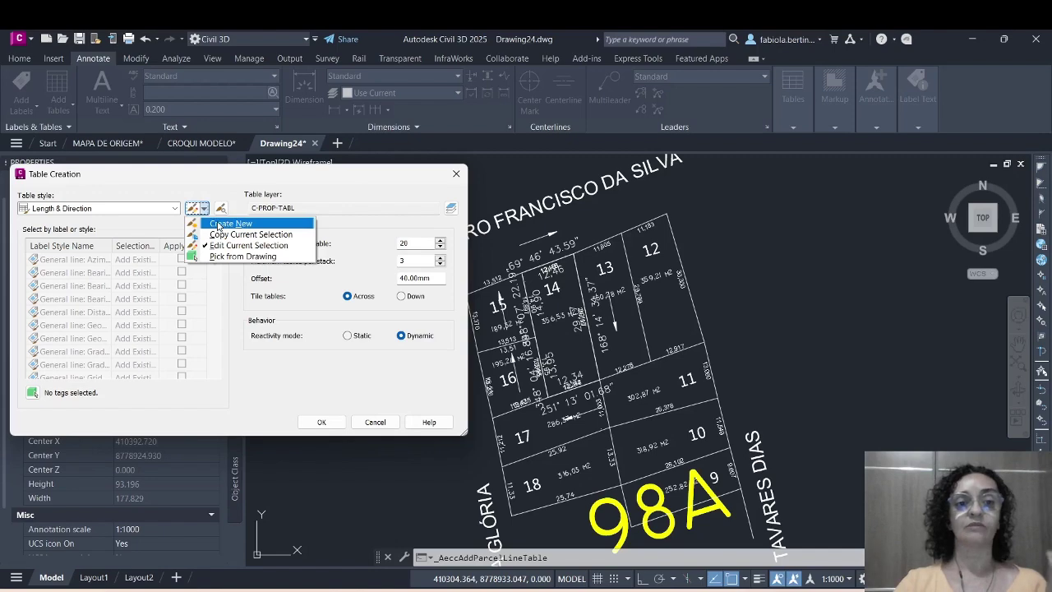
{"action": "left_click", "coordinate": [218, 224]}
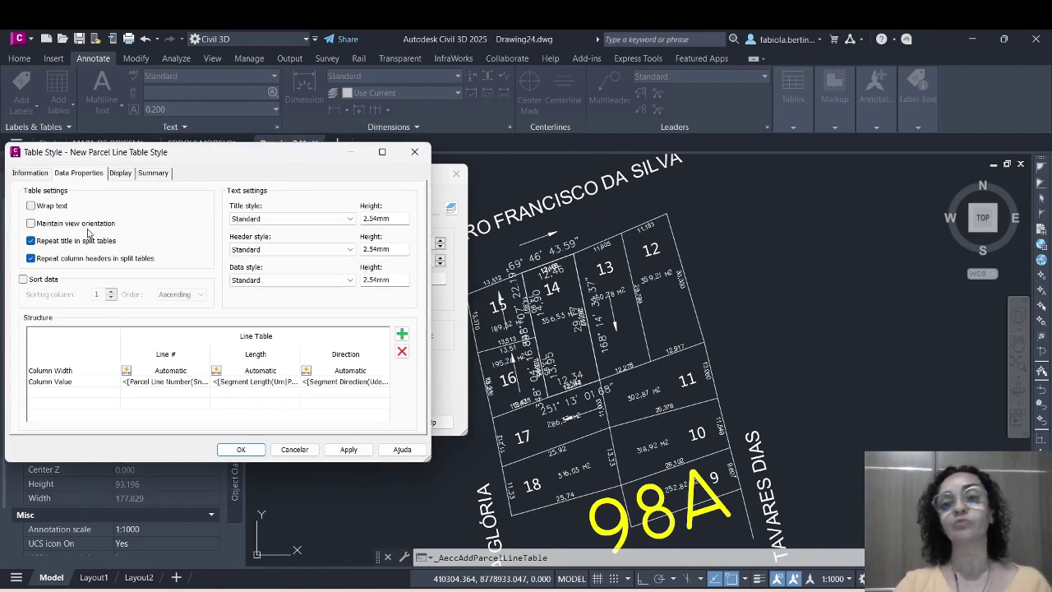
{"action": "left_click", "coordinate": [29, 173]}
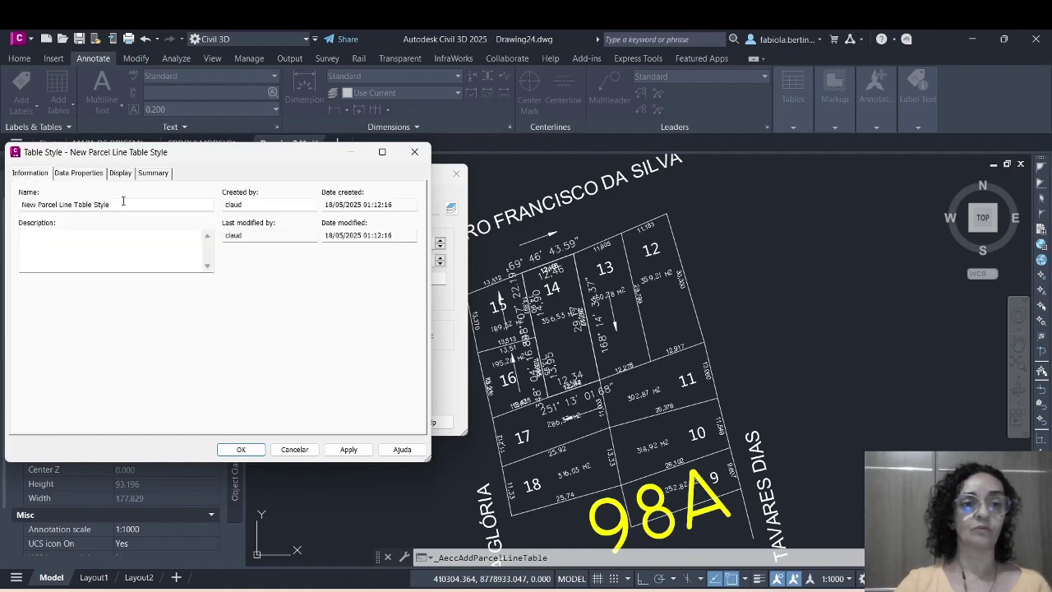
{"action": "left_click_drag", "start_coordinate": [130, 204], "coordinate": [13, 207]}
{"action": "type", "text": "T"}
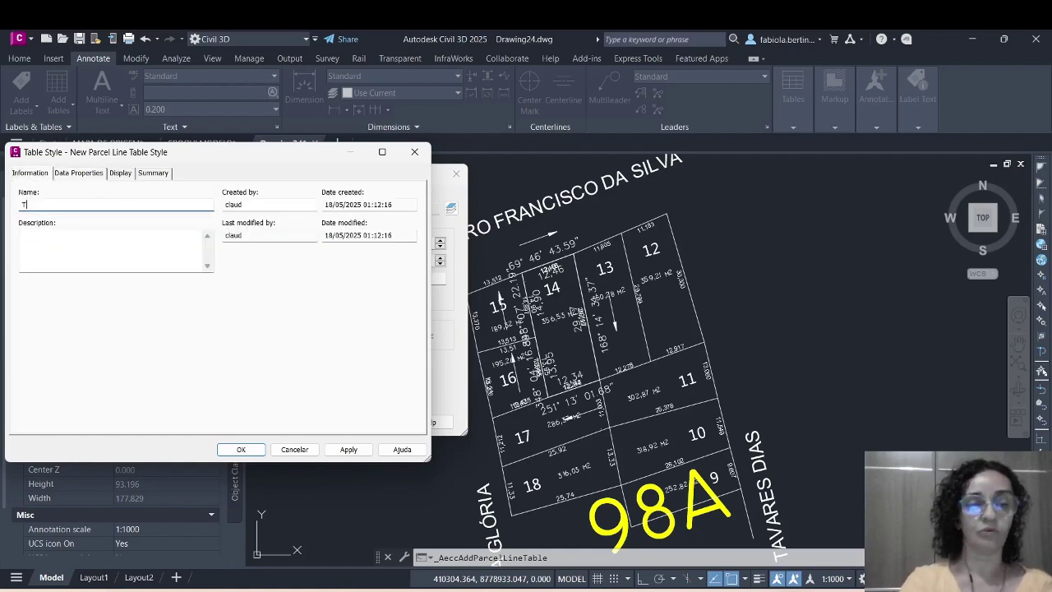
{"action": "type", "text": "abela de Coorde"}
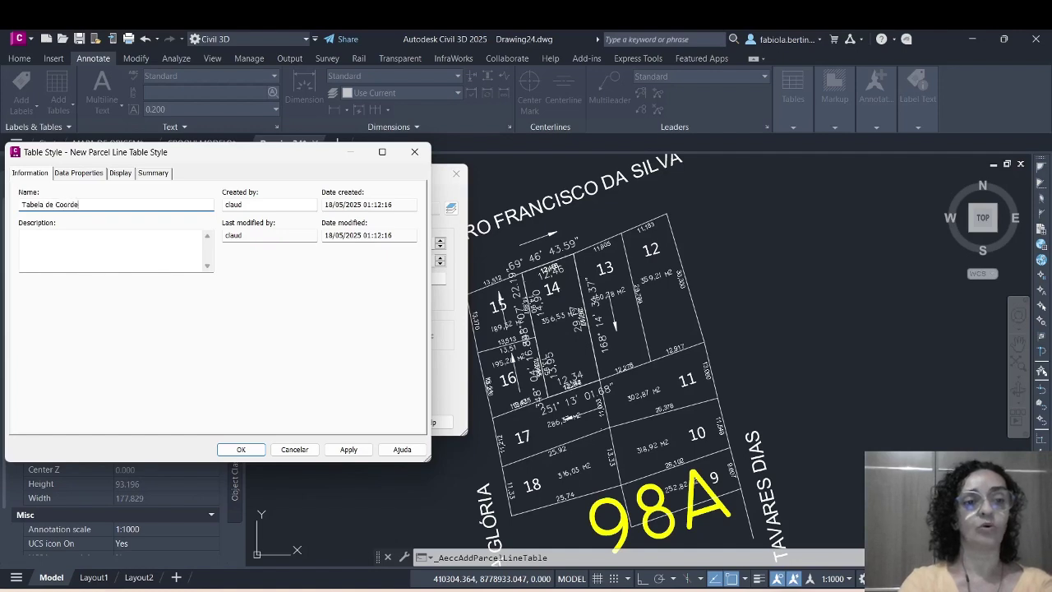
{"action": "type", "text": "nadas"}
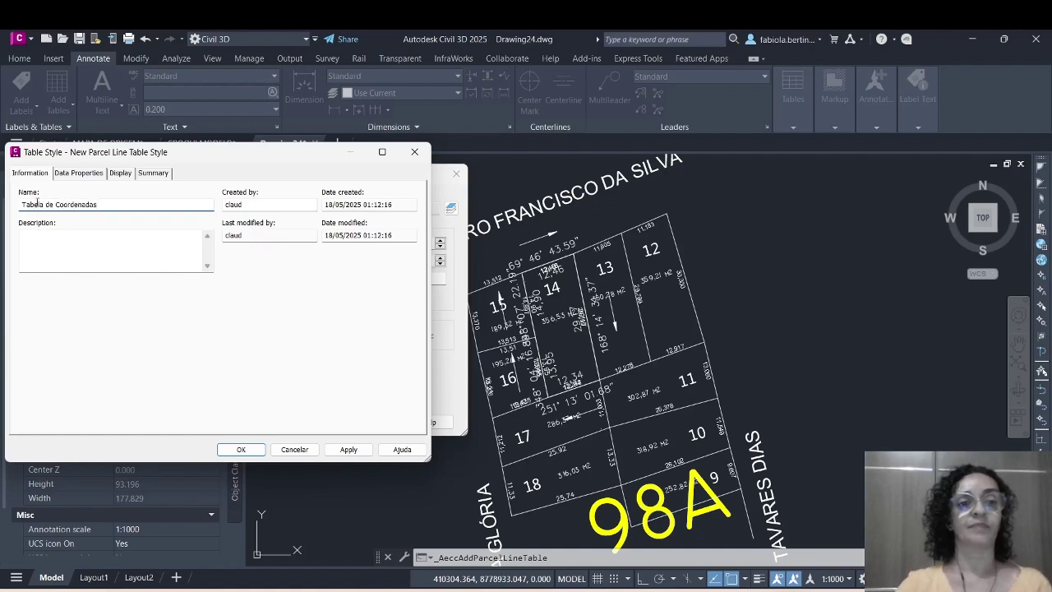
Edit the Length column's Segment Length expression in the table style, setting its precision to 0.01.
{"action": "left_click", "coordinate": [77, 173]}
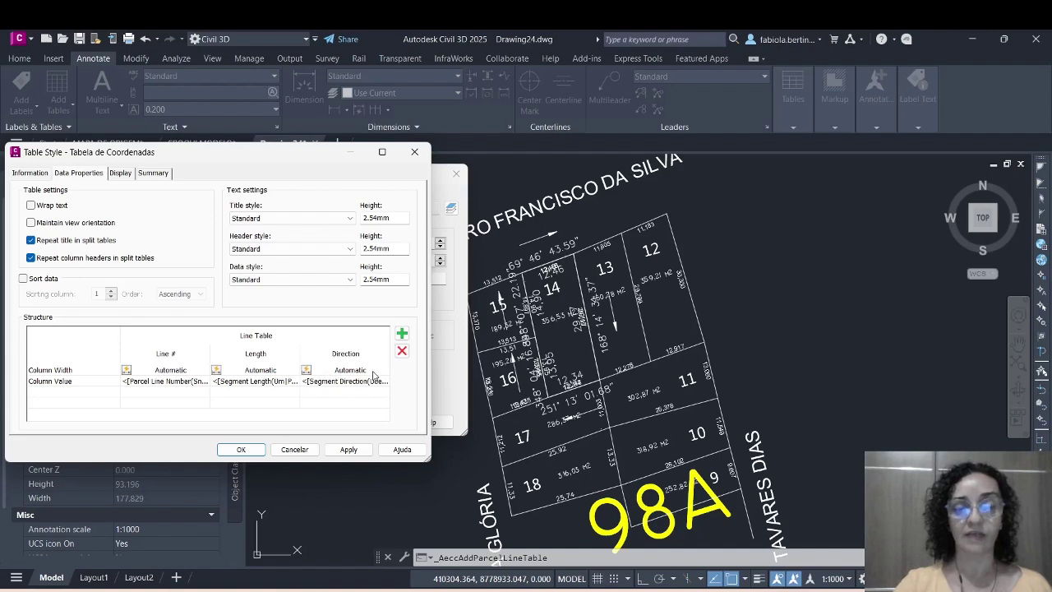
{"action": "left_click", "coordinate": [255, 381]}
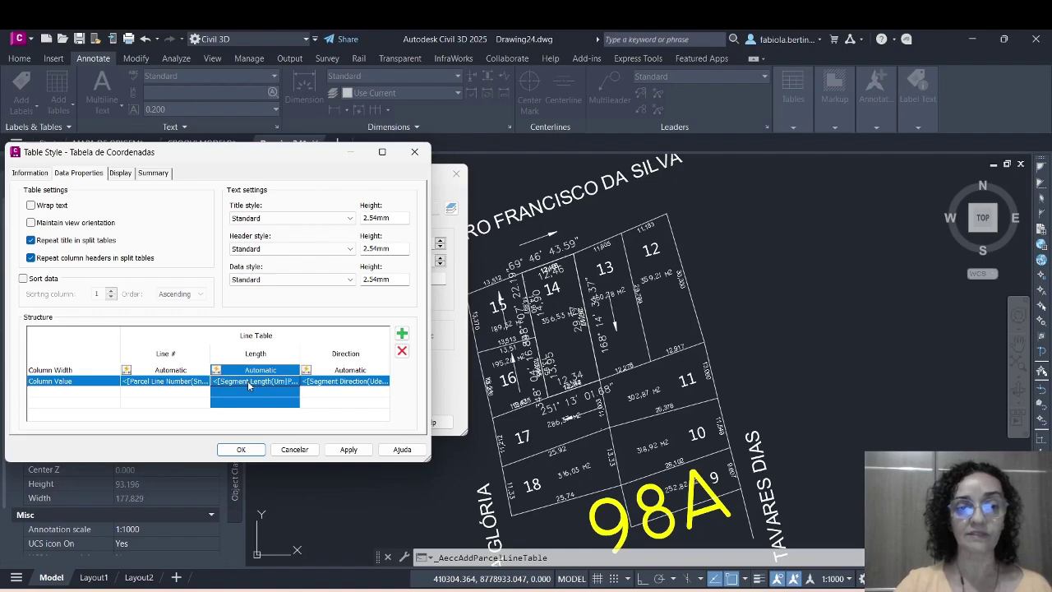
{"action": "double_click", "coordinate": [247, 381]}
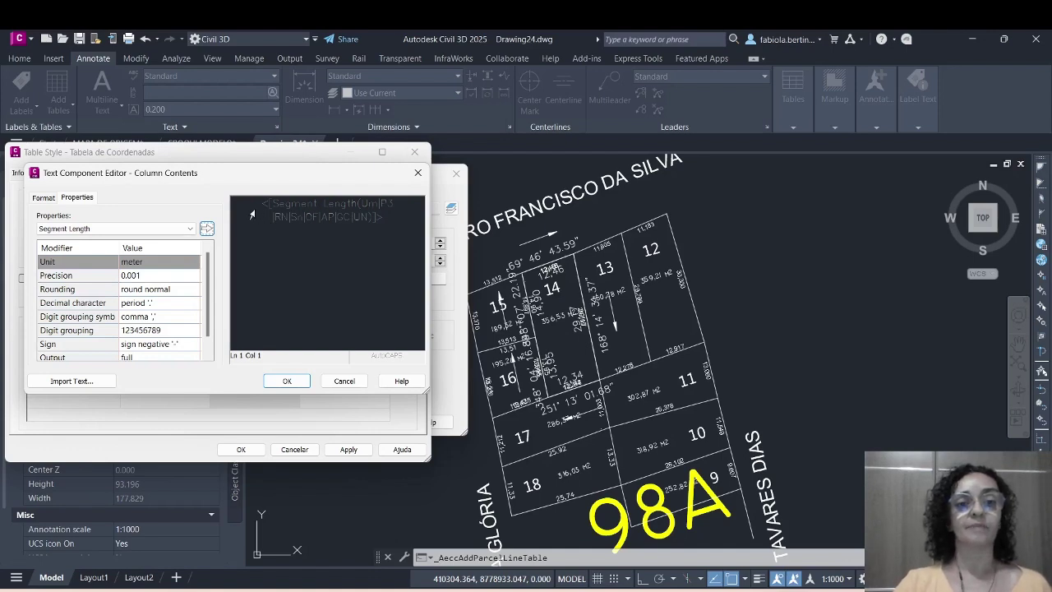
{"action": "left_click_drag", "start_coordinate": [245, 208], "coordinate": [256, 248]}
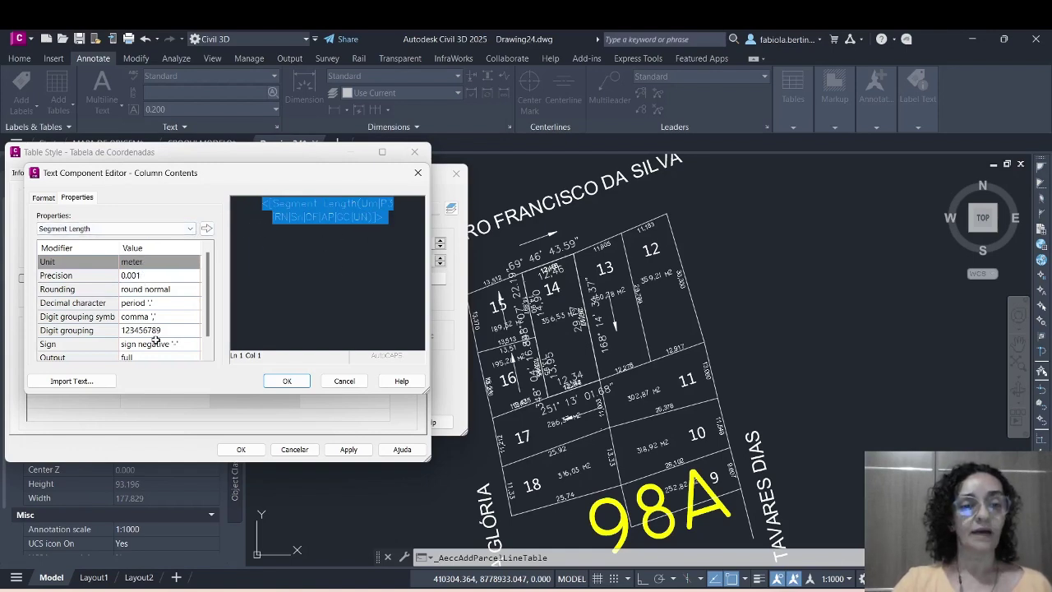
{"action": "left_click", "coordinate": [136, 262]}
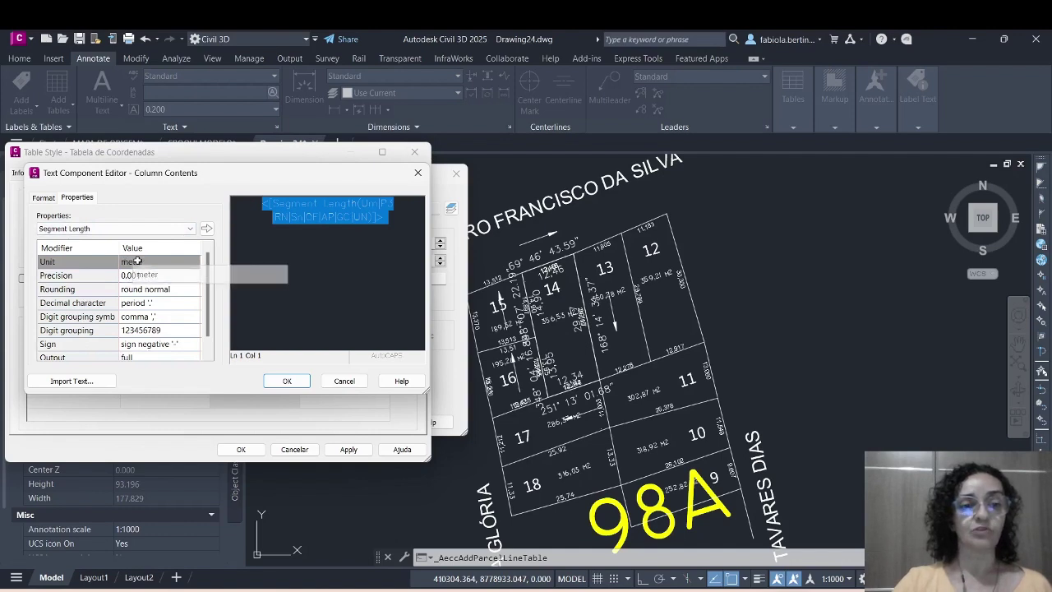
{"action": "left_click", "coordinate": [173, 277]}
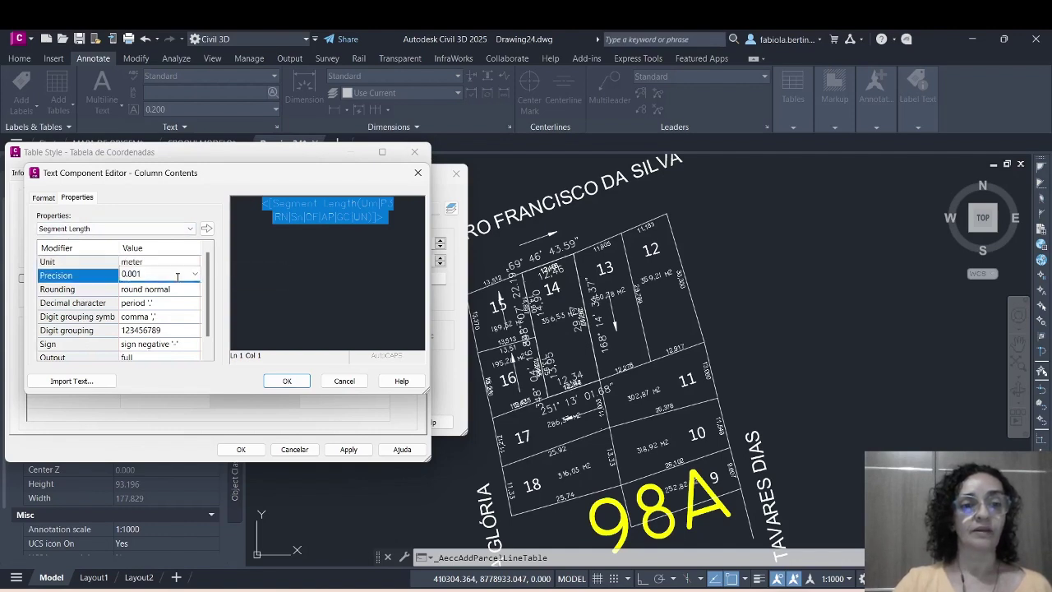
{"action": "left_click", "coordinate": [176, 277]}
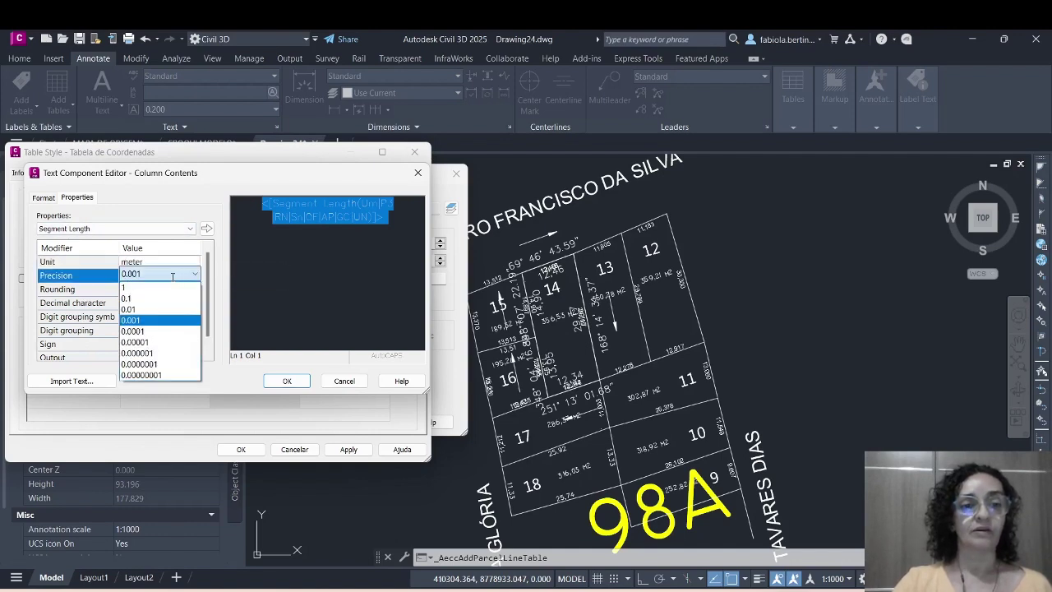
{"action": "left_click", "coordinate": [135, 310]}
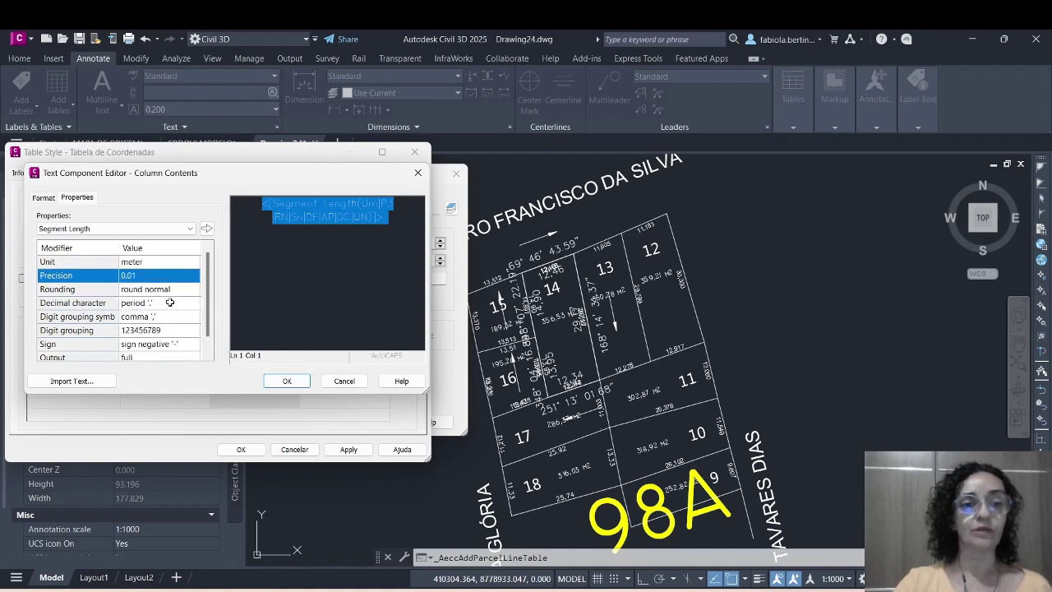
Set the segment length's decimal character to comma and its digit grouping symbol to period.
{"action": "left_click", "coordinate": [170, 302]}
{"action": "left_click", "coordinate": [172, 302]}
{"action": "left_click", "coordinate": [173, 316]}
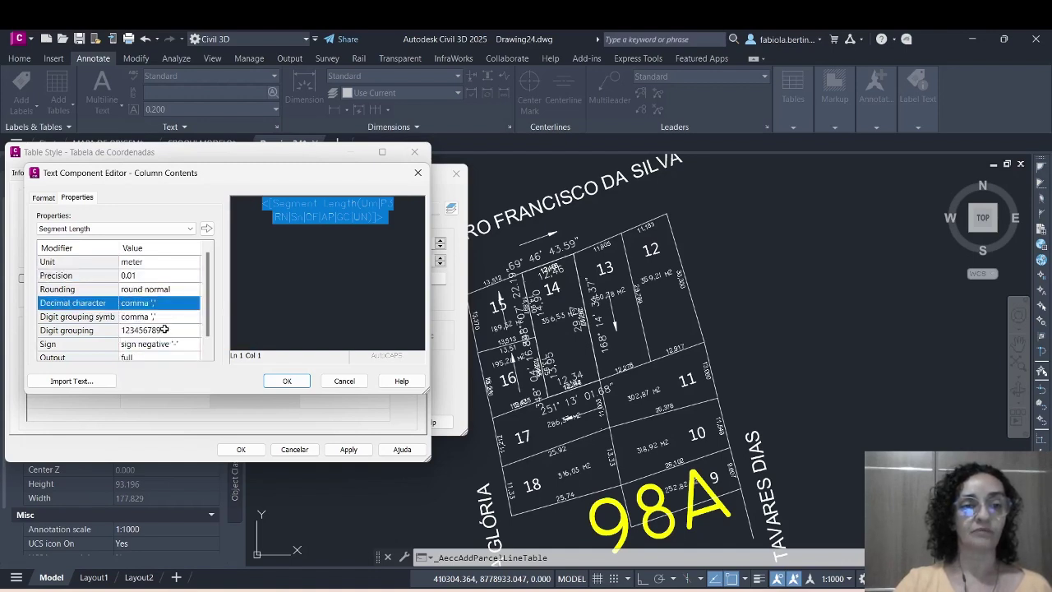
{"action": "left_click", "coordinate": [172, 317]}
{"action": "left_click", "coordinate": [172, 317]}
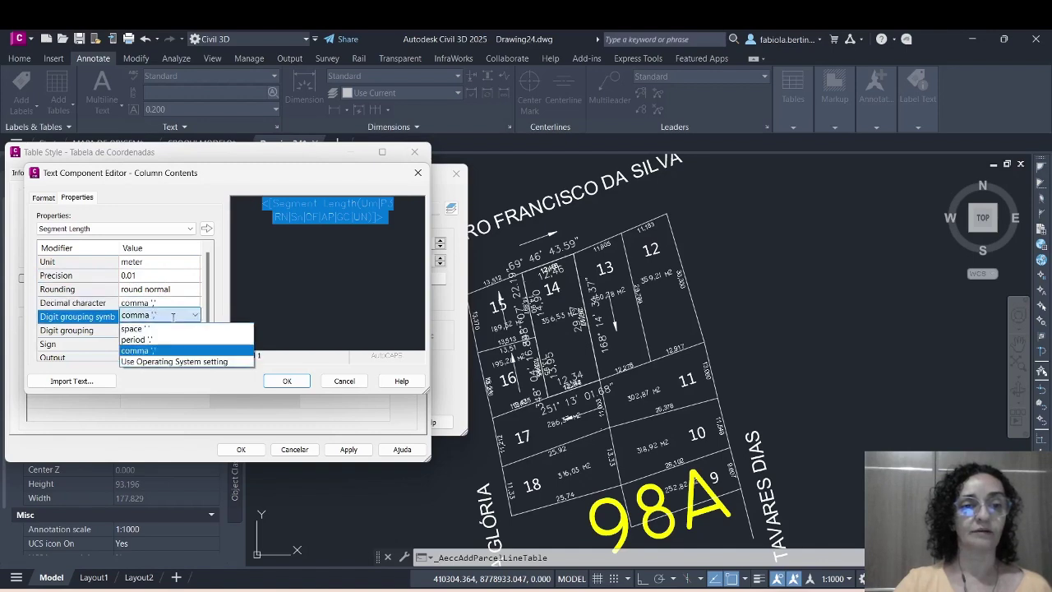
{"action": "left_click", "coordinate": [160, 343]}
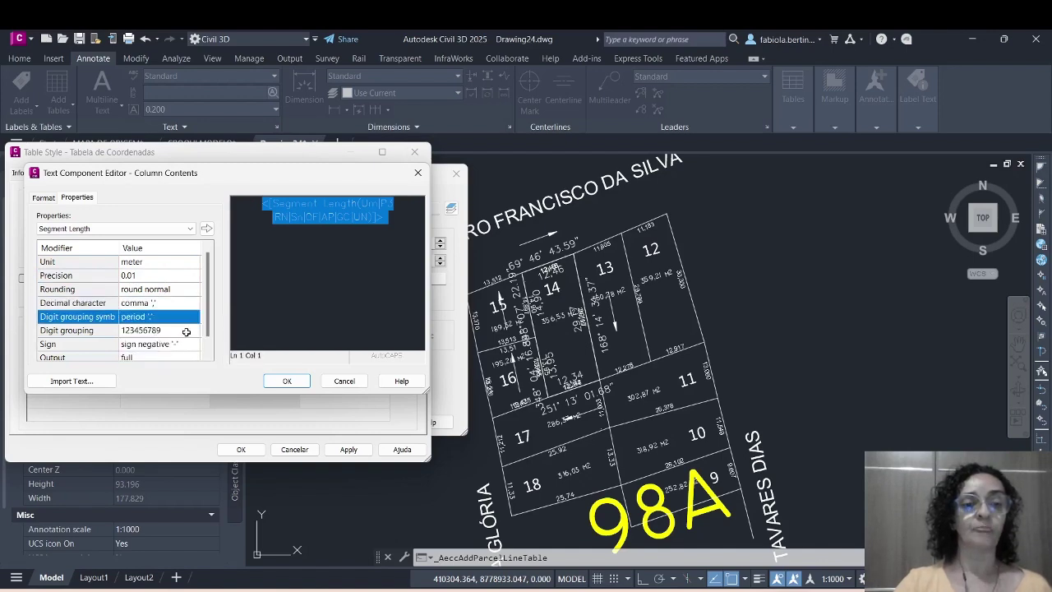
Set the segment length's digit grouping to 123,456,789 and update the selected expression with the new modifiers.
{"action": "left_click", "coordinate": [180, 331]}
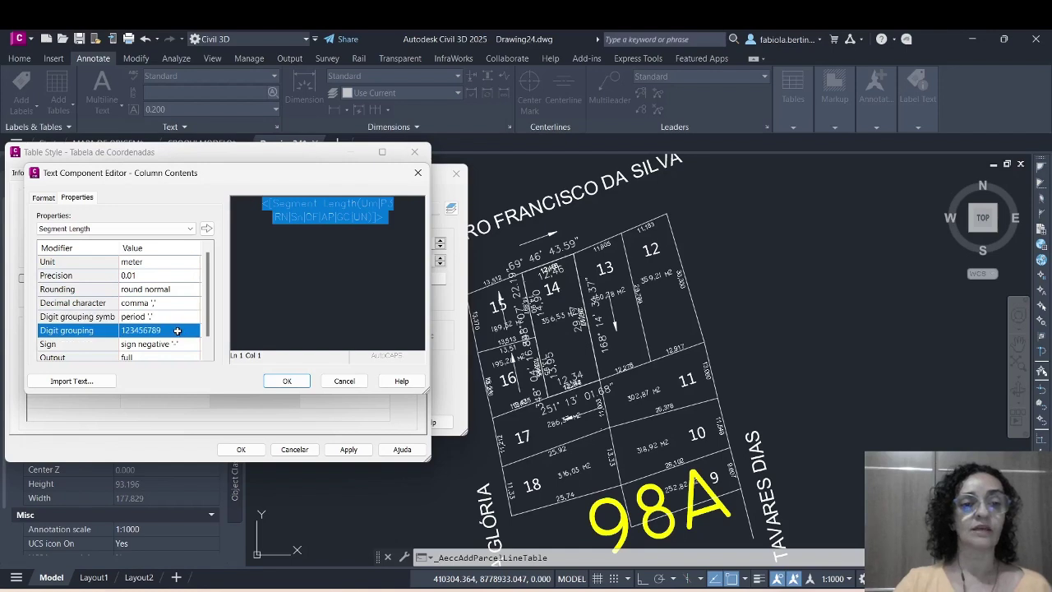
{"action": "left_click", "coordinate": [178, 331]}
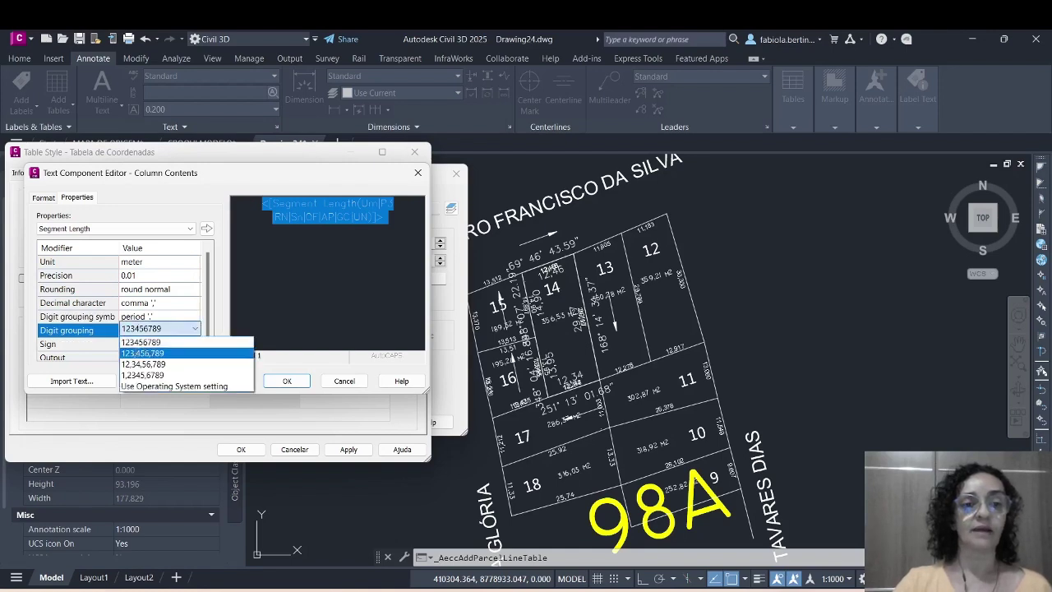
{"action": "left_click", "coordinate": [143, 353]}
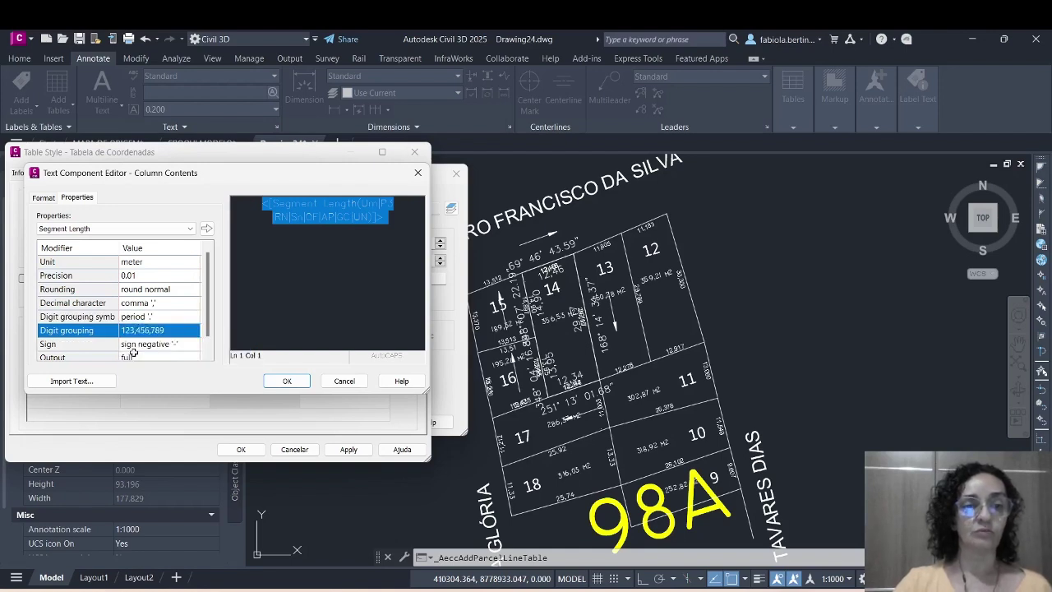
{"action": "left_click", "coordinate": [210, 350]}
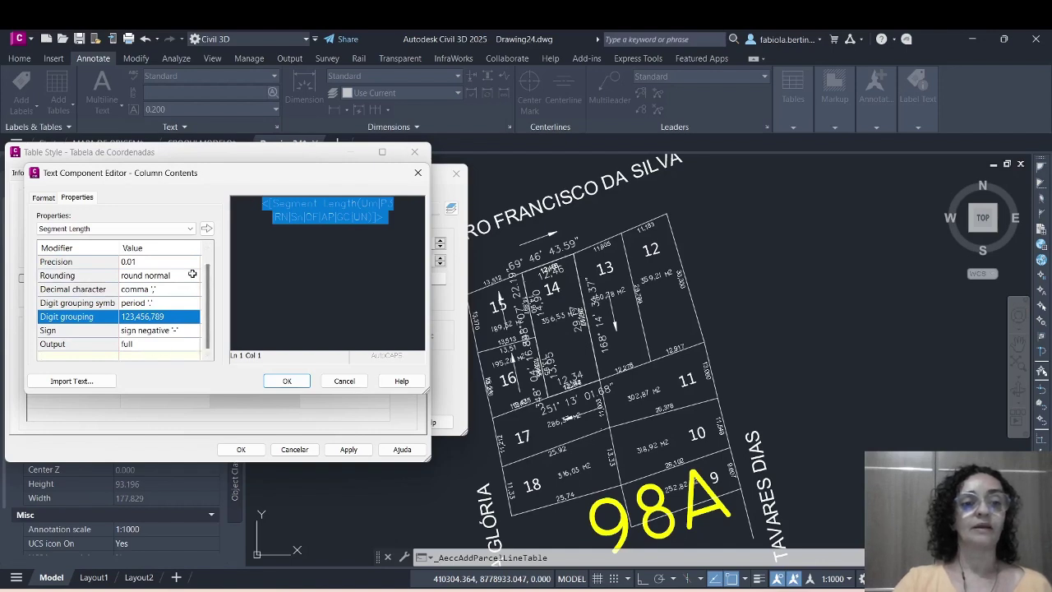
{"action": "left_click", "coordinate": [206, 229]}
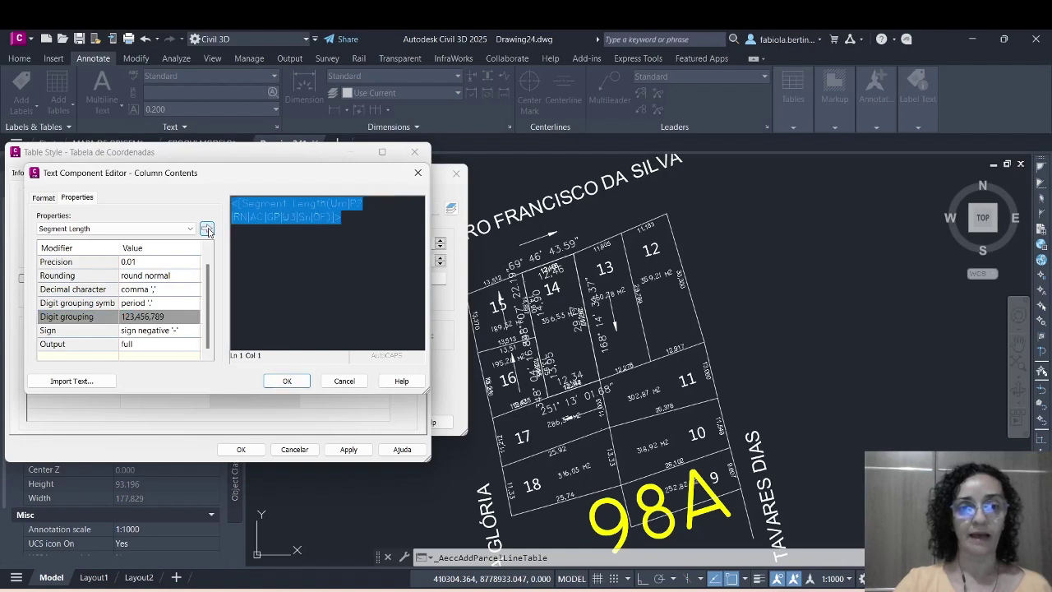
Center-justify the Length column's contents and accept the edited column text.
{"action": "left_click", "coordinate": [41, 198]}
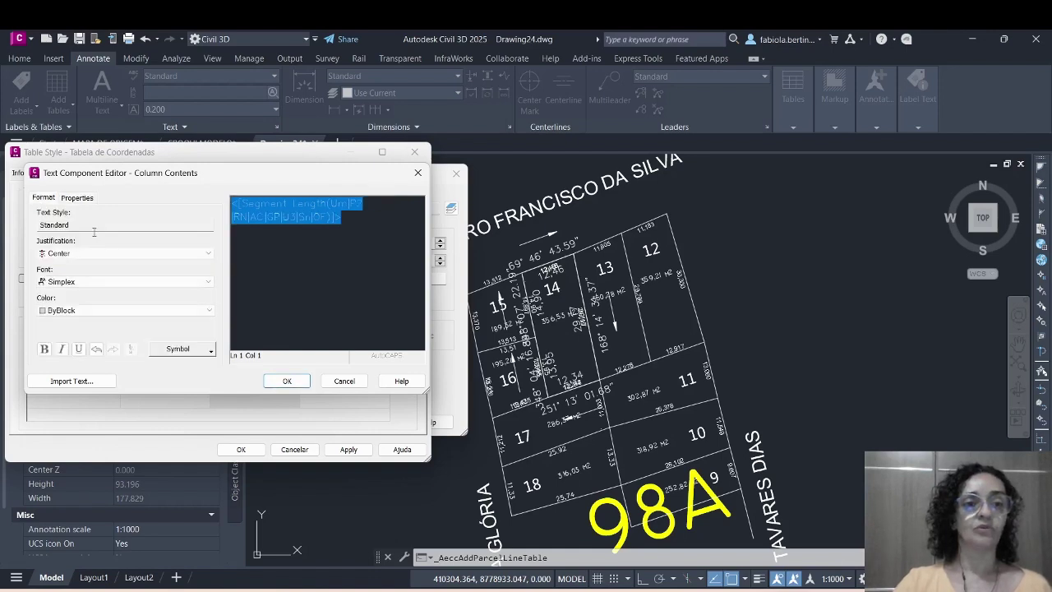
{"action": "left_click", "coordinate": [102, 253]}
{"action": "left_click", "coordinate": [103, 263]}
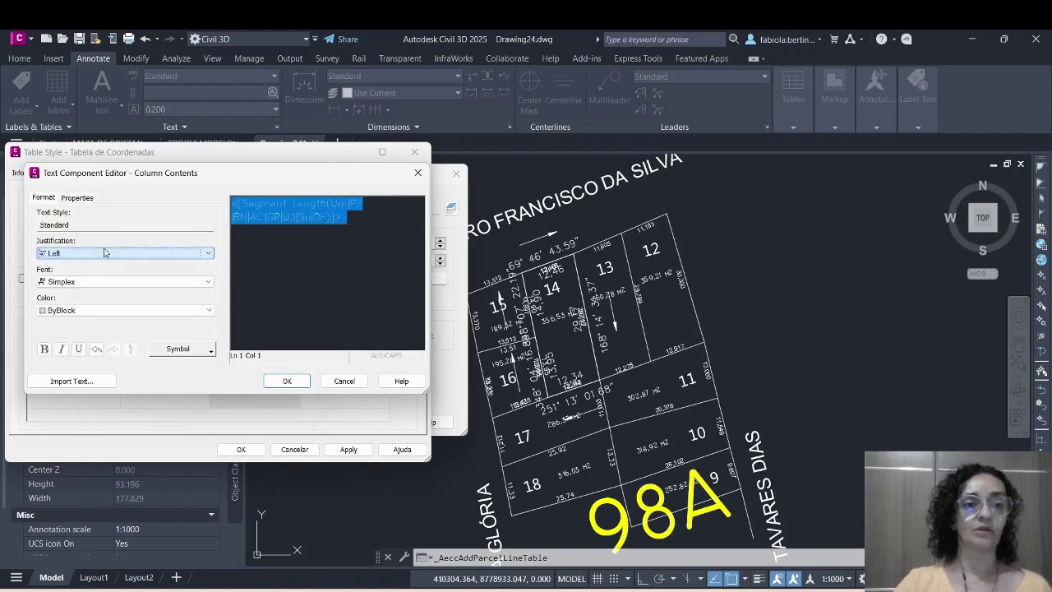
{"action": "left_click", "coordinate": [104, 253]}
{"action": "left_click", "coordinate": [100, 272]}
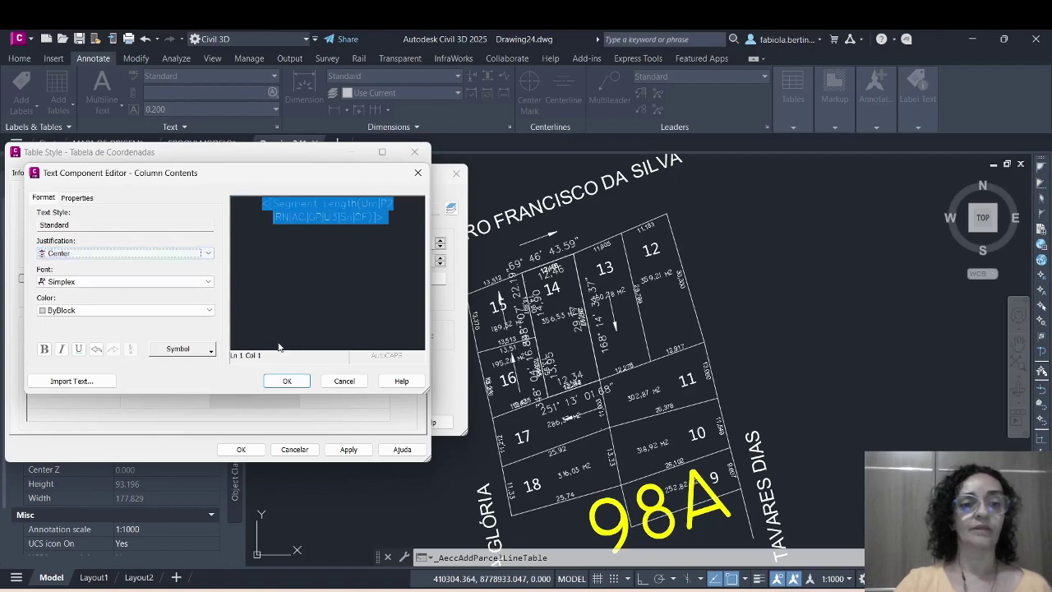
{"action": "left_click", "coordinate": [285, 381]}
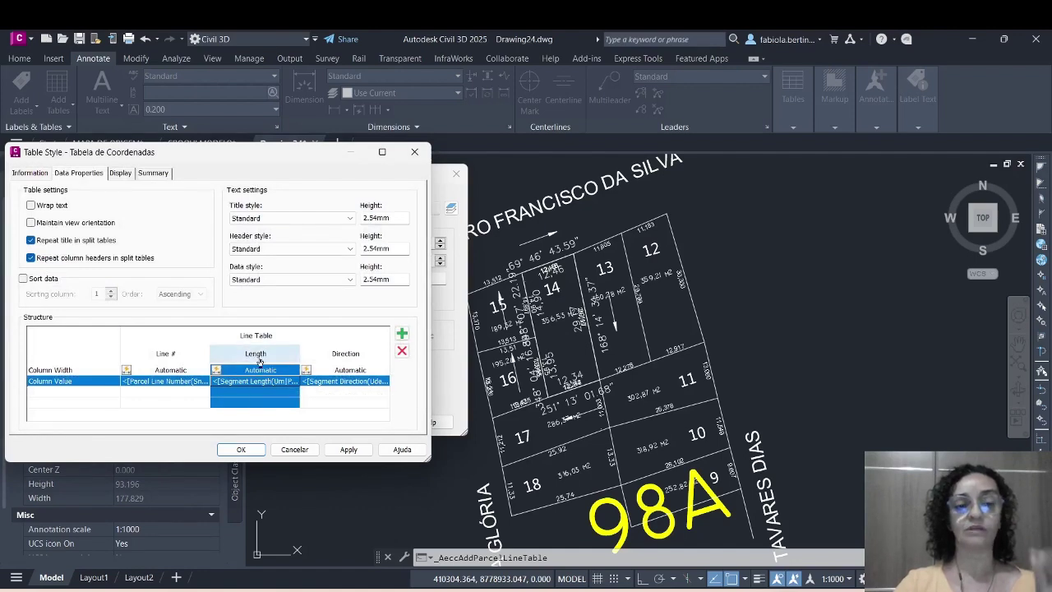
Edit the Direction column's Segment Direction expression, setting its format to DD°MM'SS.SS" without spaces.
{"action": "double_click", "coordinate": [347, 381]}
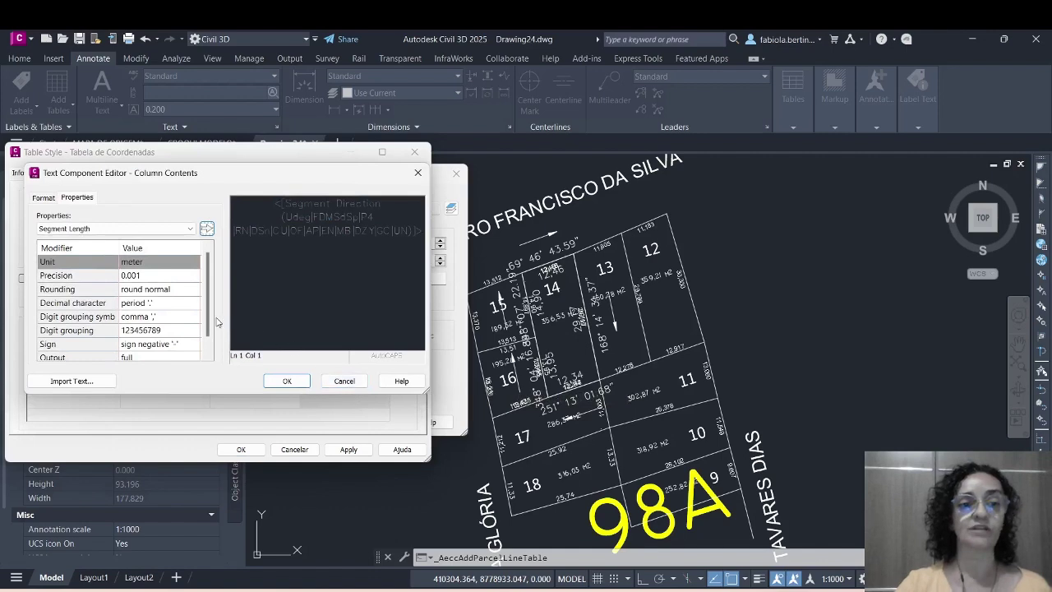
{"action": "left_click_drag", "start_coordinate": [246, 206], "coordinate": [230, 243]}
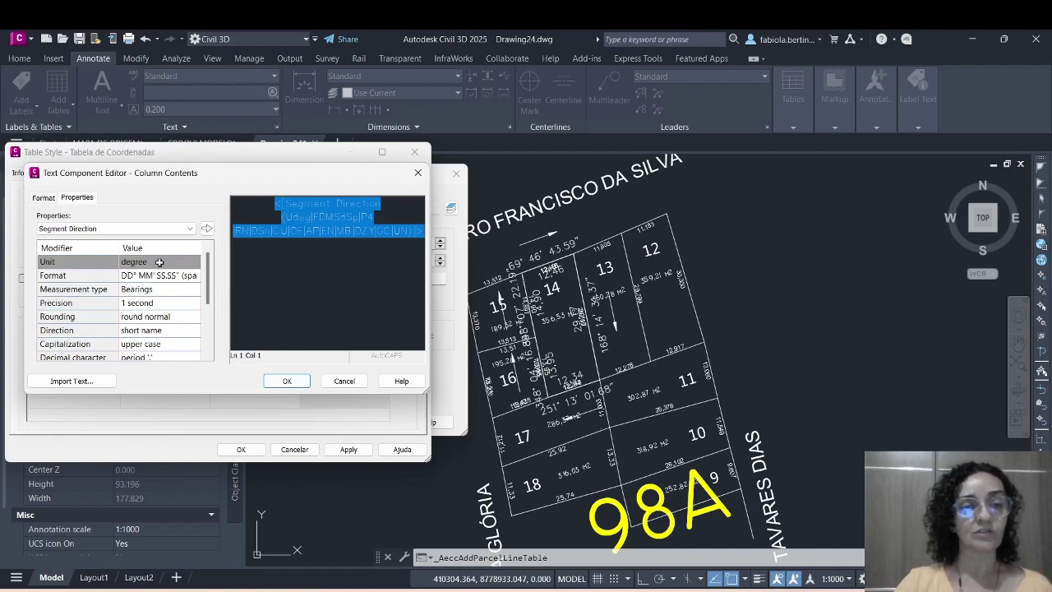
{"action": "left_click", "coordinate": [178, 277]}
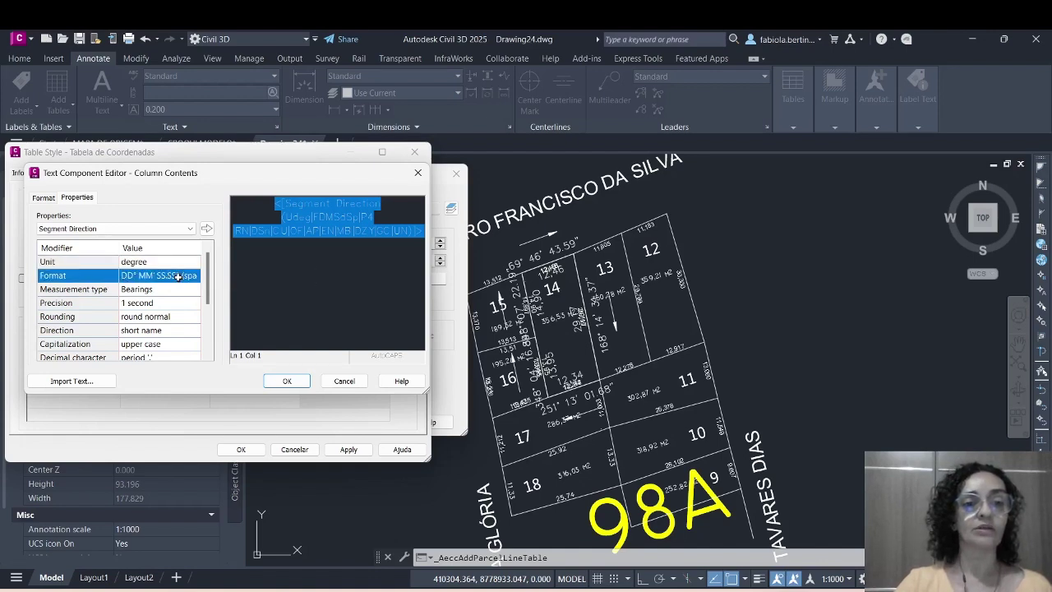
{"action": "left_click", "coordinate": [178, 276]}
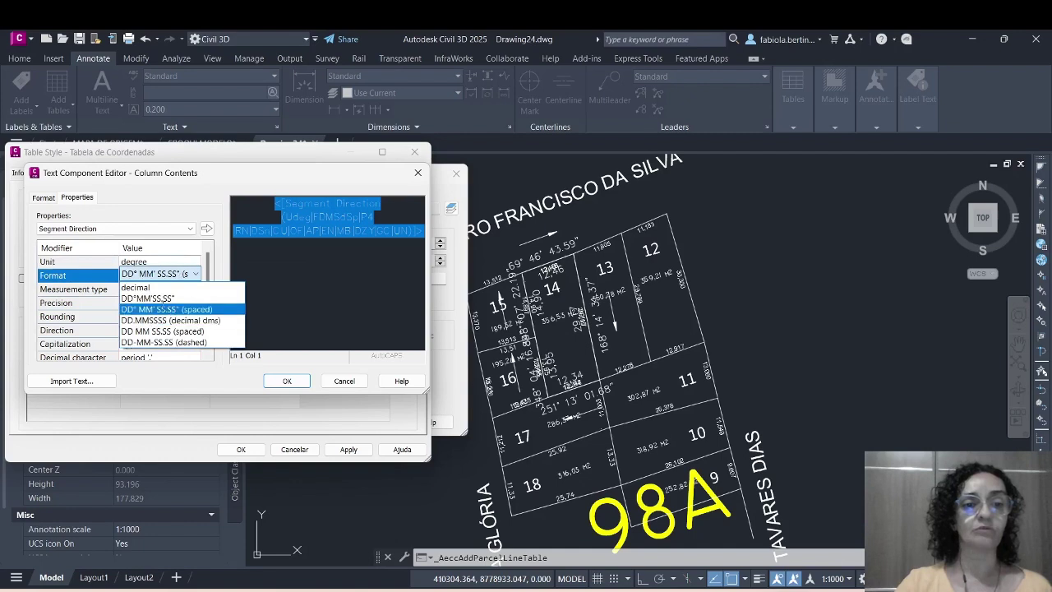
{"action": "left_click", "coordinate": [159, 299]}
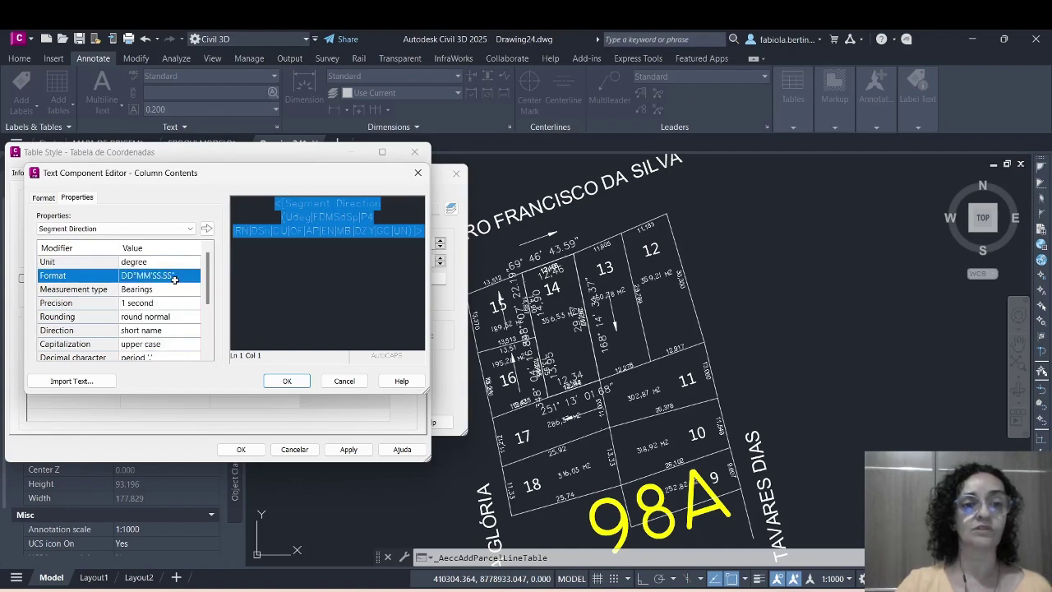
Set the segment direction's measurement type to North Azimuth and its precision to 0.01 seconds.
{"action": "left_click", "coordinate": [167, 290]}
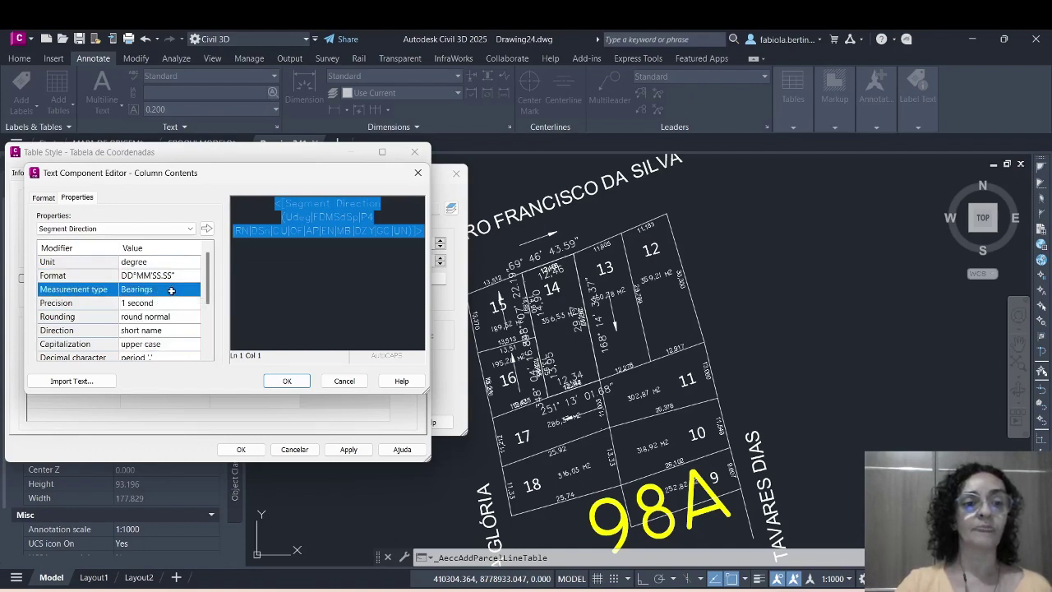
{"action": "left_click", "coordinate": [172, 290]}
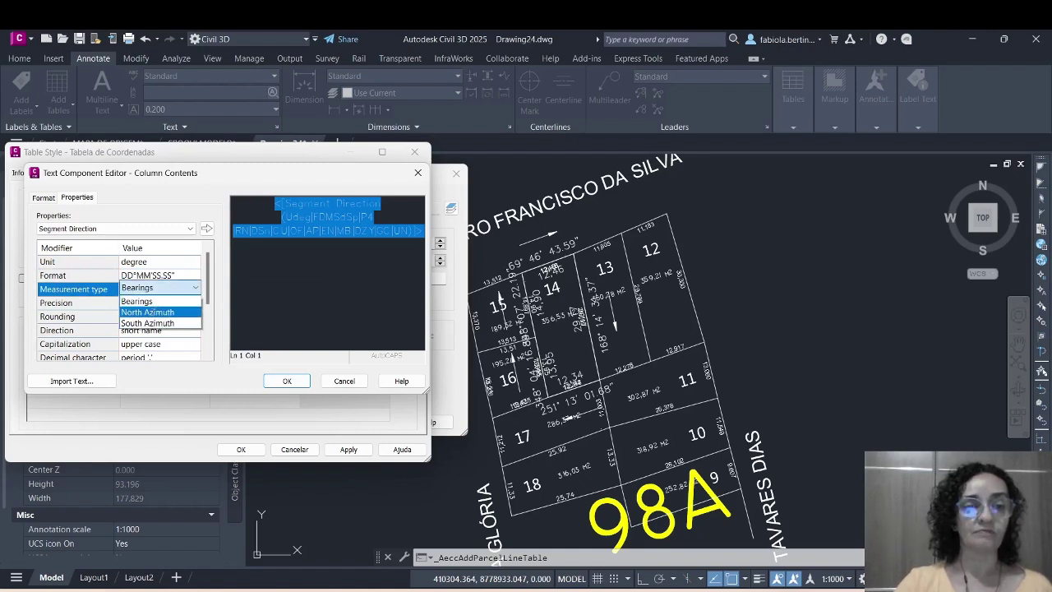
{"action": "left_click", "coordinate": [150, 312]}
{"action": "left_click", "coordinate": [167, 304]}
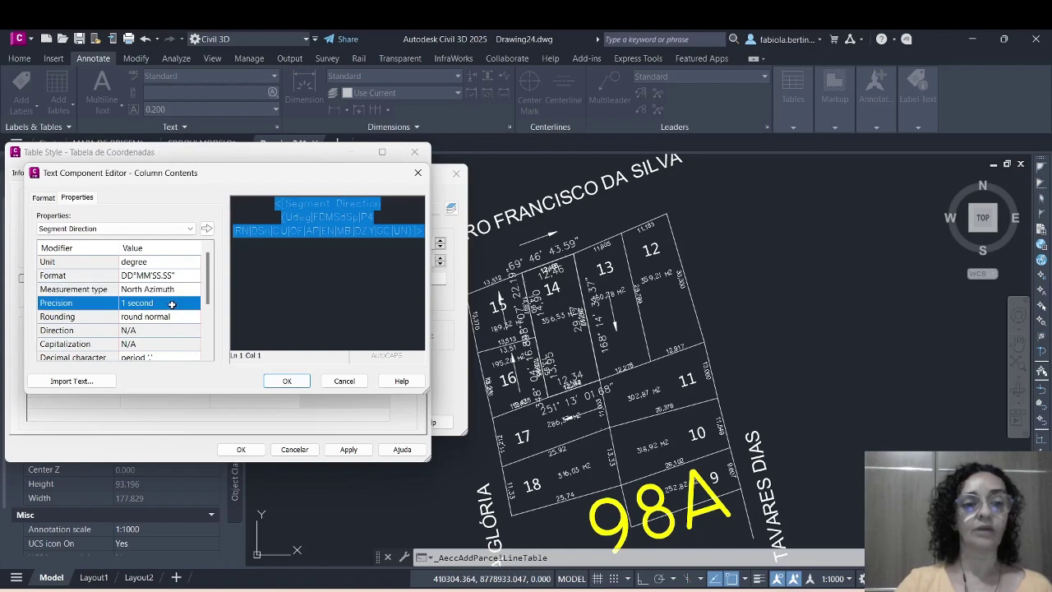
{"action": "left_click", "coordinate": [167, 301]}
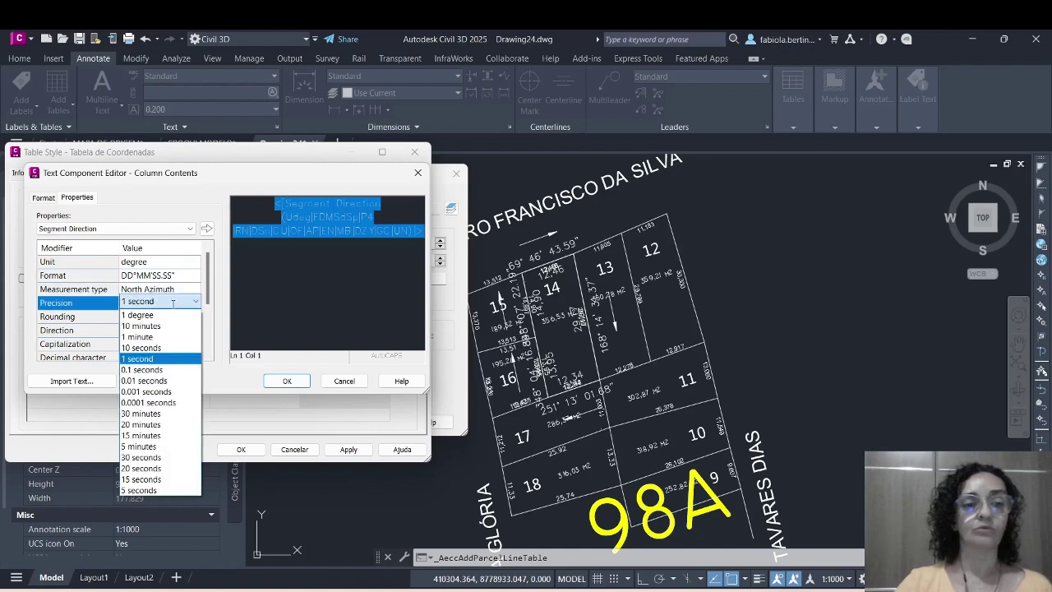
{"action": "left_click", "coordinate": [144, 382]}
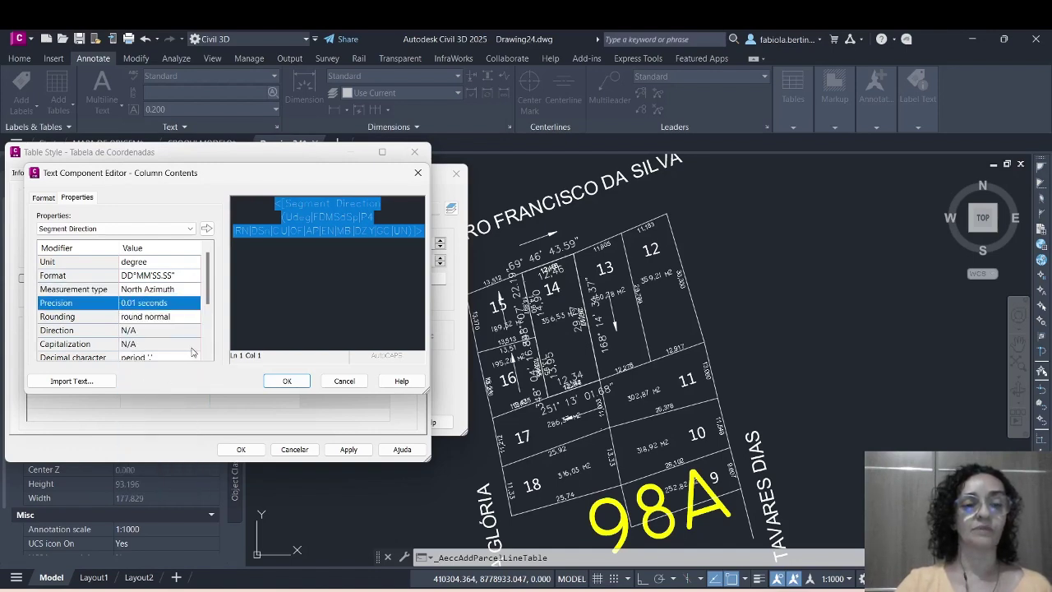
Set the segment direction's decimal character to comma and update the selected expression with the new modifiers.
{"action": "scroll", "coordinate": [154, 317], "scroll_direction": "down", "scroll_amount": 1}
{"action": "left_click", "coordinate": [160, 317]}
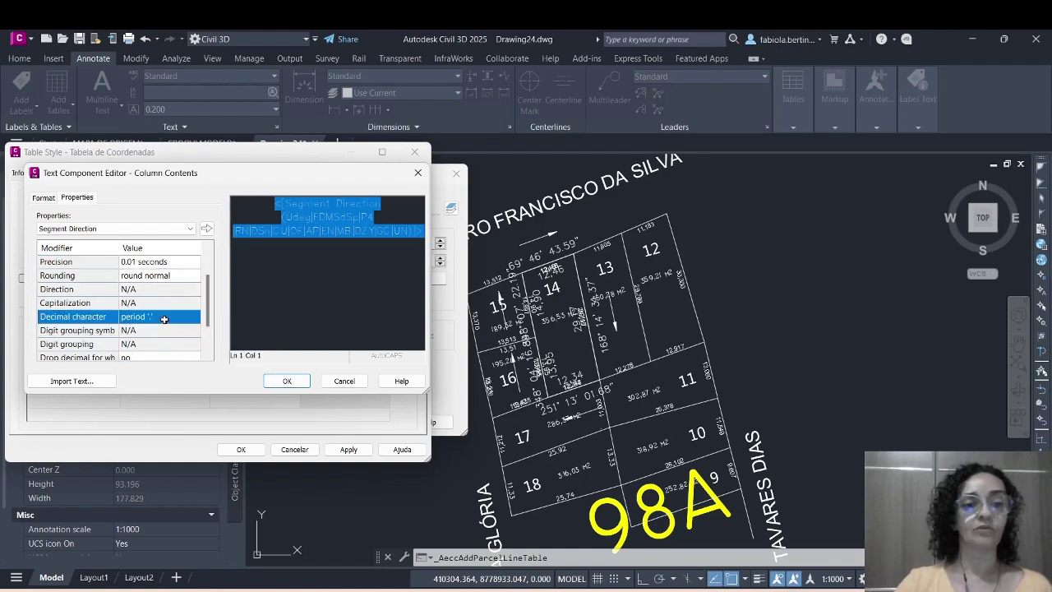
{"action": "left_click", "coordinate": [170, 316]}
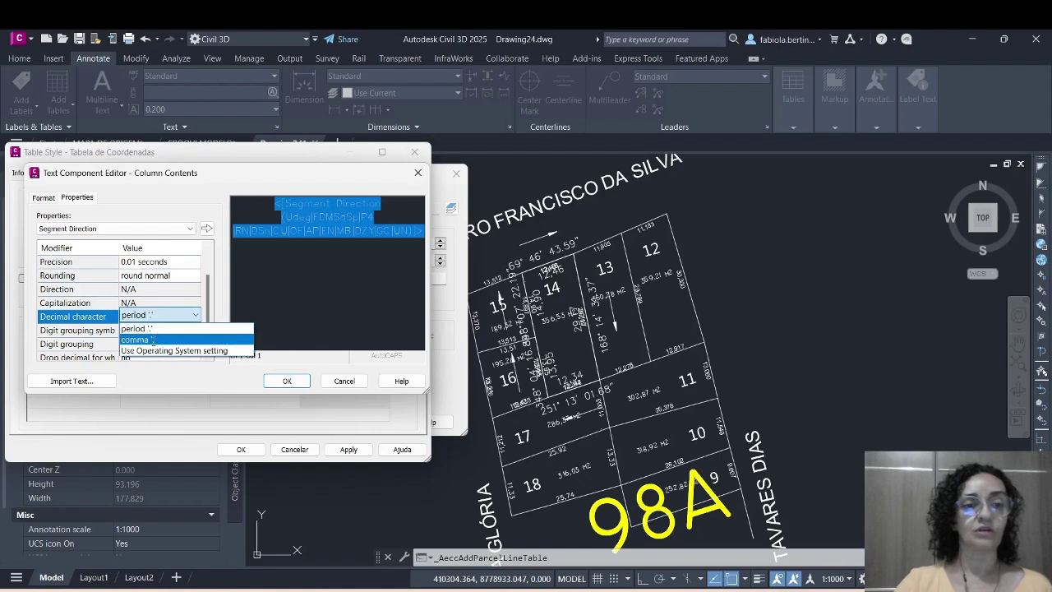
{"action": "left_click", "coordinate": [152, 340]}
{"action": "scroll", "coordinate": [164, 340], "scroll_direction": "down", "scroll_amount": 1}
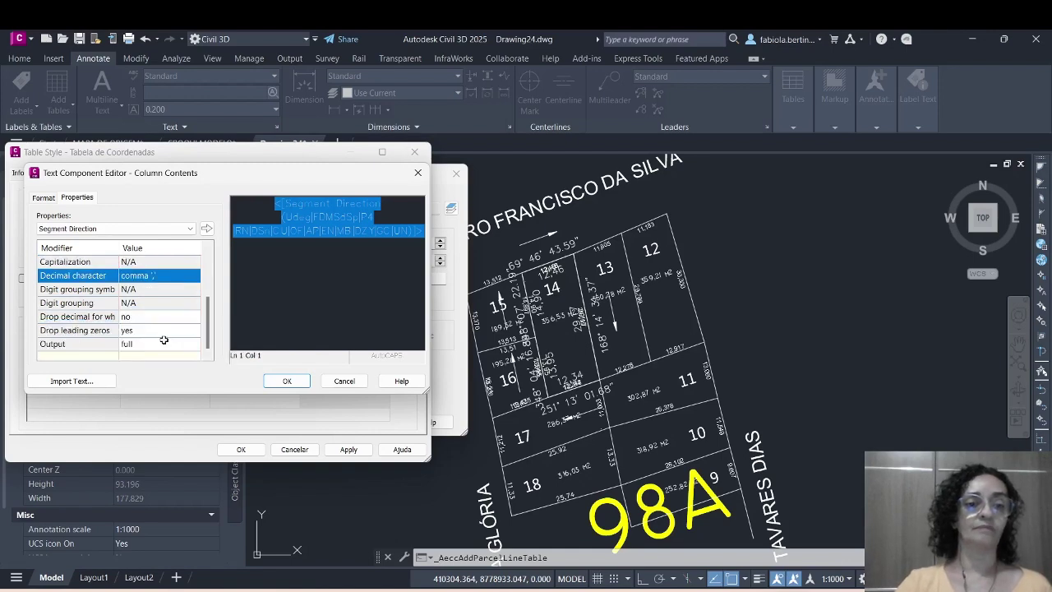
{"action": "scroll", "coordinate": [164, 339], "scroll_direction": "up", "scroll_amount": 3}
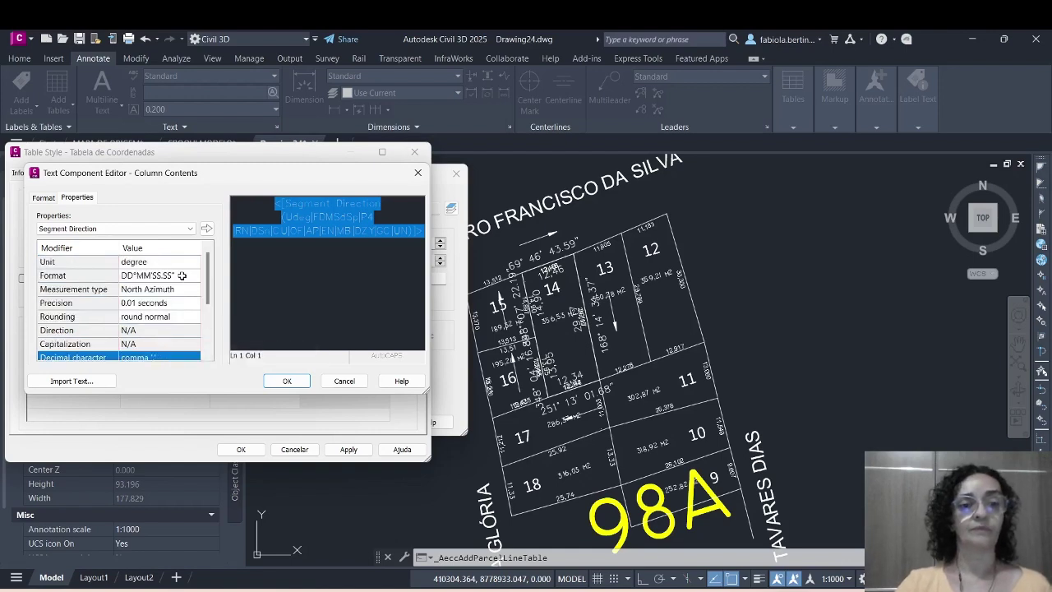
{"action": "left_click", "coordinate": [207, 230]}
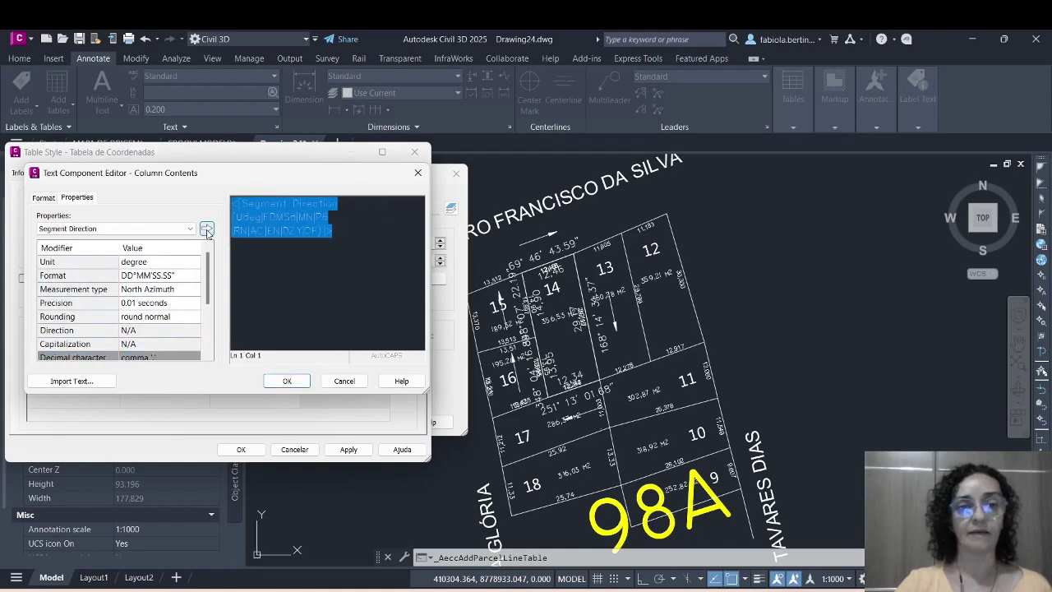
Center-justify the Direction column's contents and accept the edited column text.
{"action": "left_click", "coordinate": [47, 199]}
{"action": "left_click", "coordinate": [117, 255]}
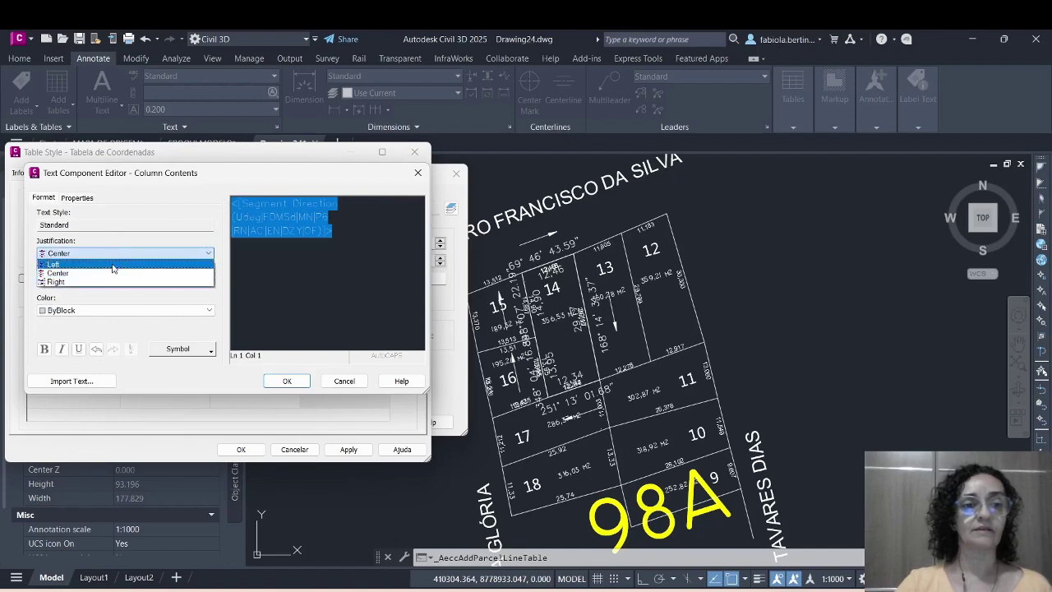
{"action": "left_click", "coordinate": [114, 264]}
{"action": "left_click", "coordinate": [118, 255]}
{"action": "left_click", "coordinate": [111, 274]}
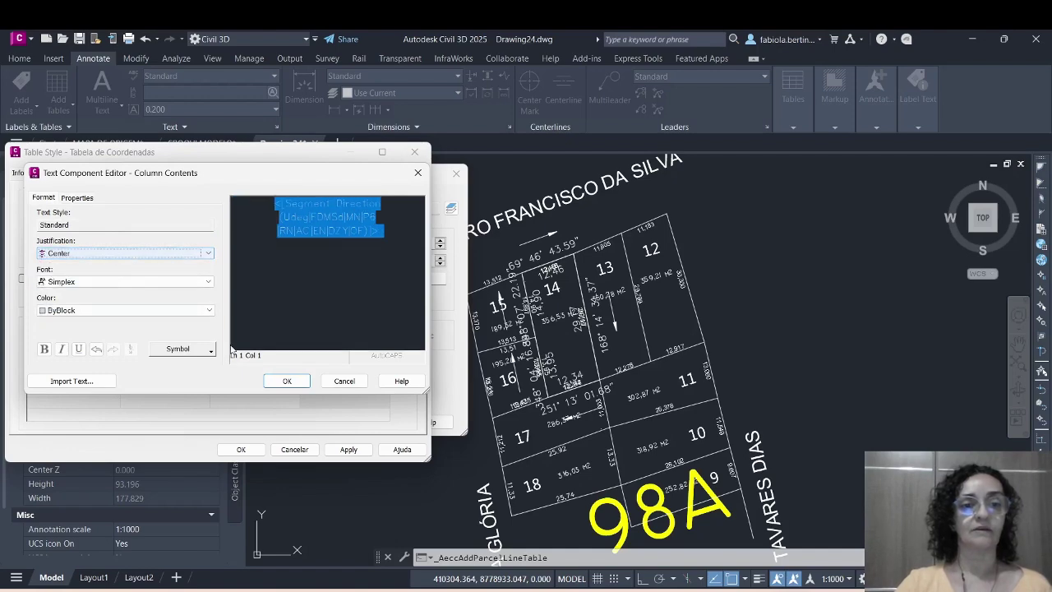
{"action": "left_click", "coordinate": [286, 380]}
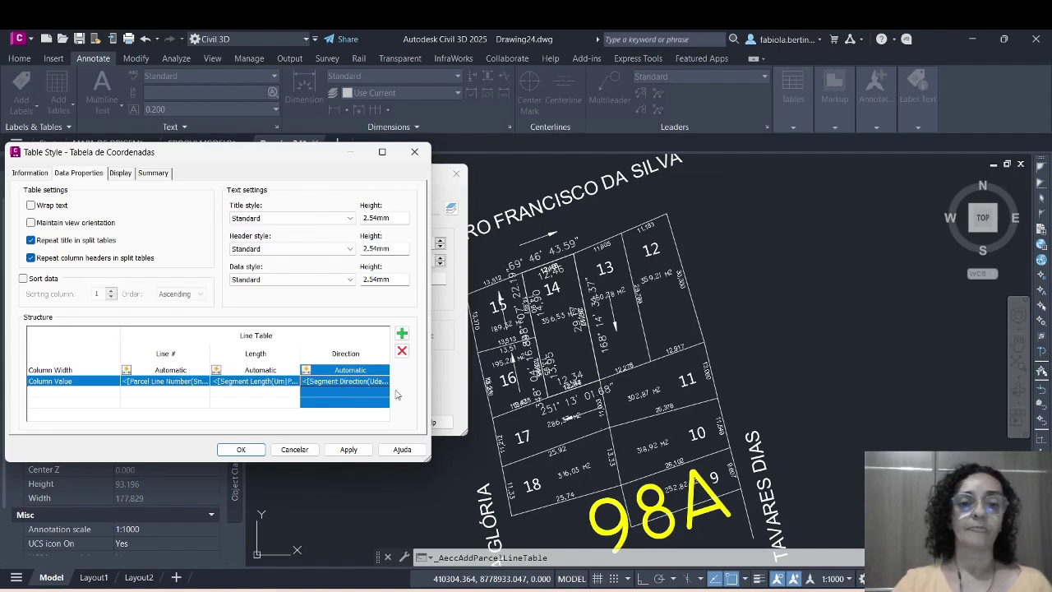
Add a column after Direction in the line table structure and title it "Coordenada N".
{"action": "left_click", "coordinate": [402, 333]}
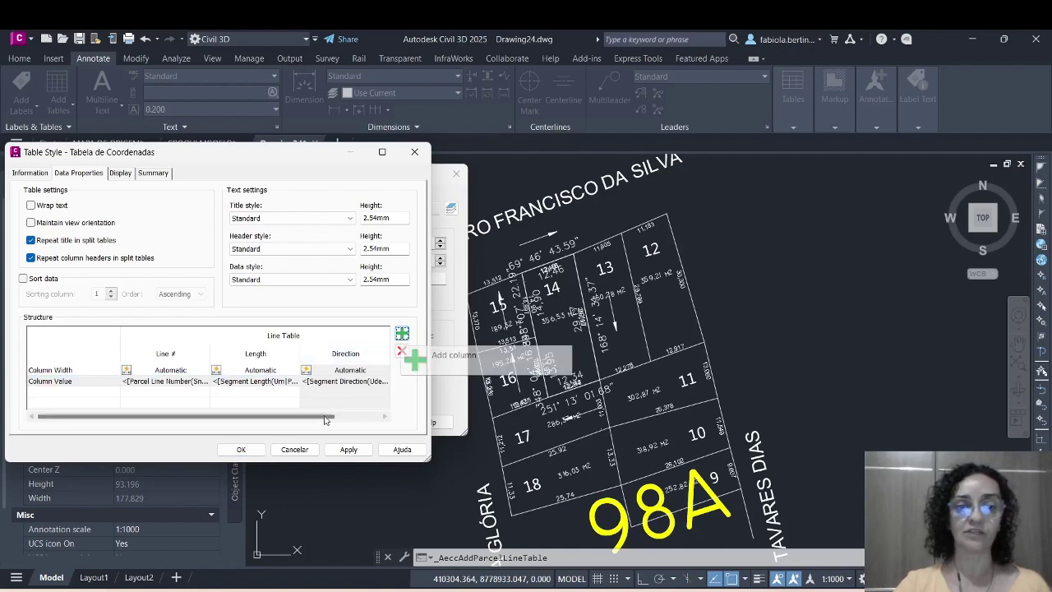
{"action": "left_click_drag", "start_coordinate": [327, 418], "coordinate": [380, 418]}
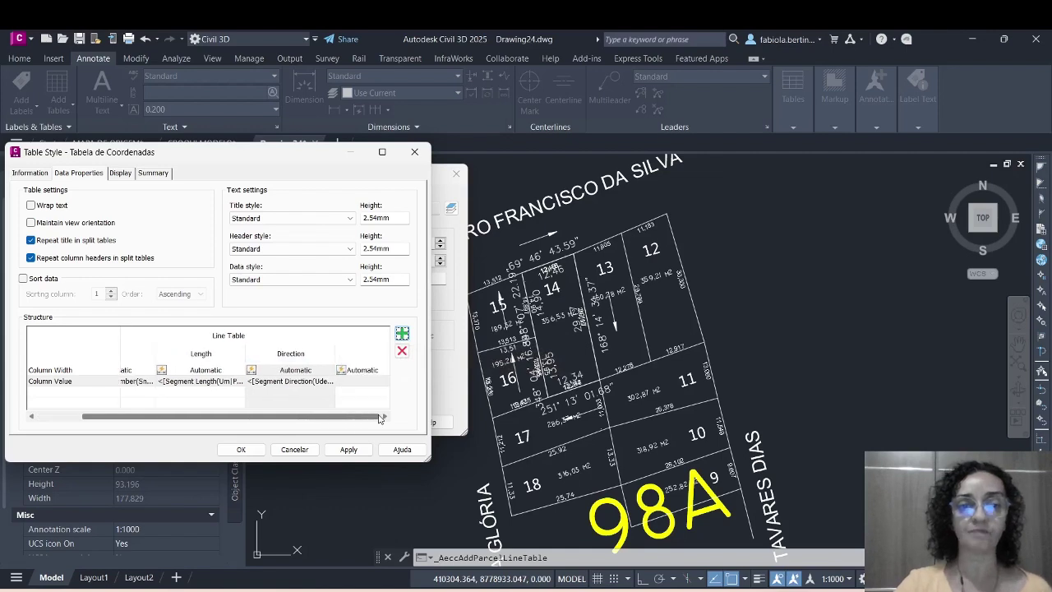
{"action": "double_click", "coordinate": [360, 355]}
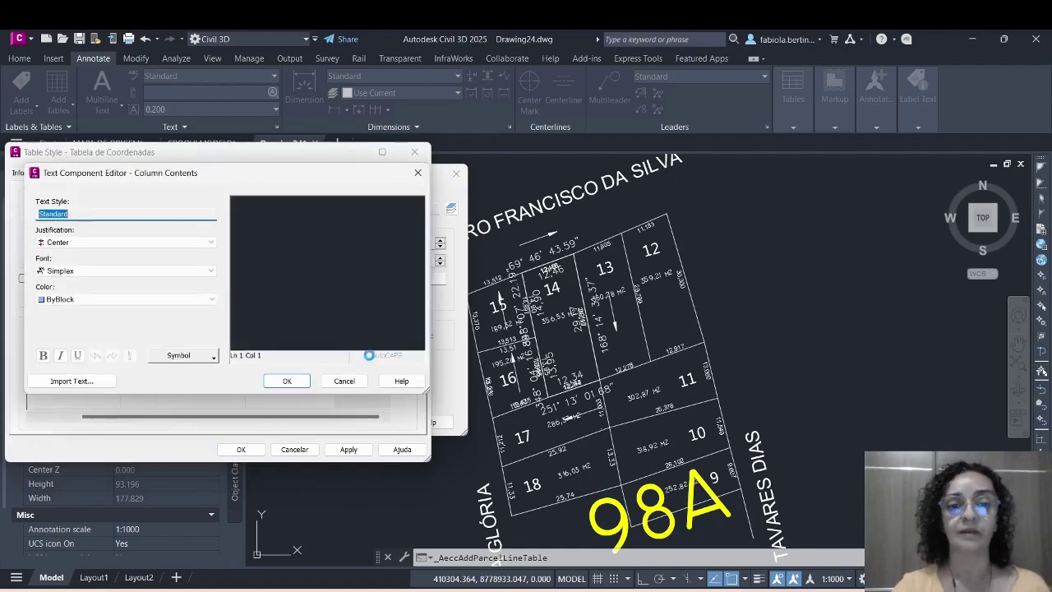
{"action": "left_click", "coordinate": [335, 218]}
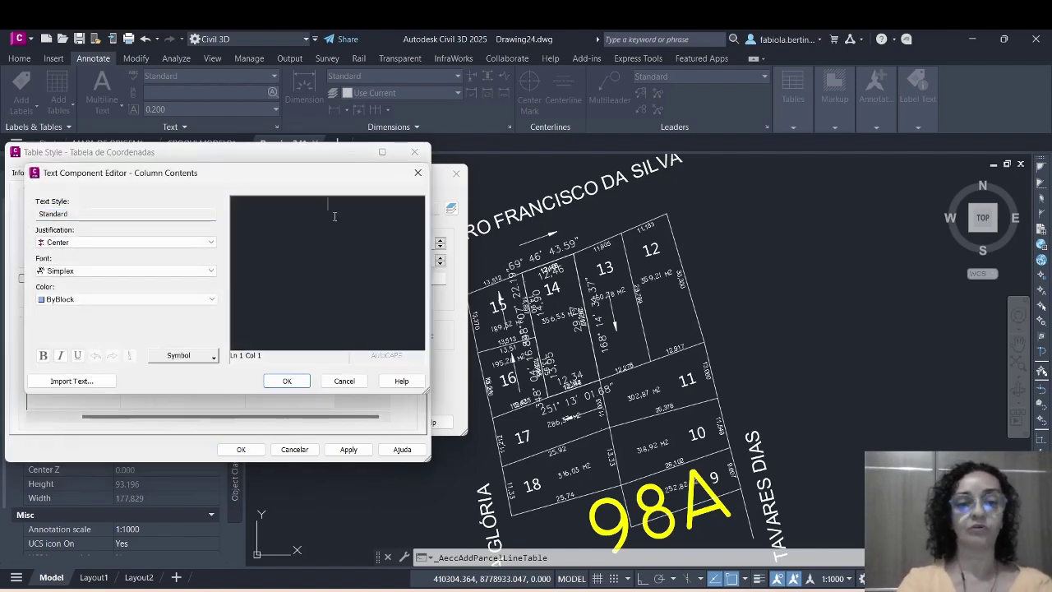
{"action": "type", "text": "Coo"}
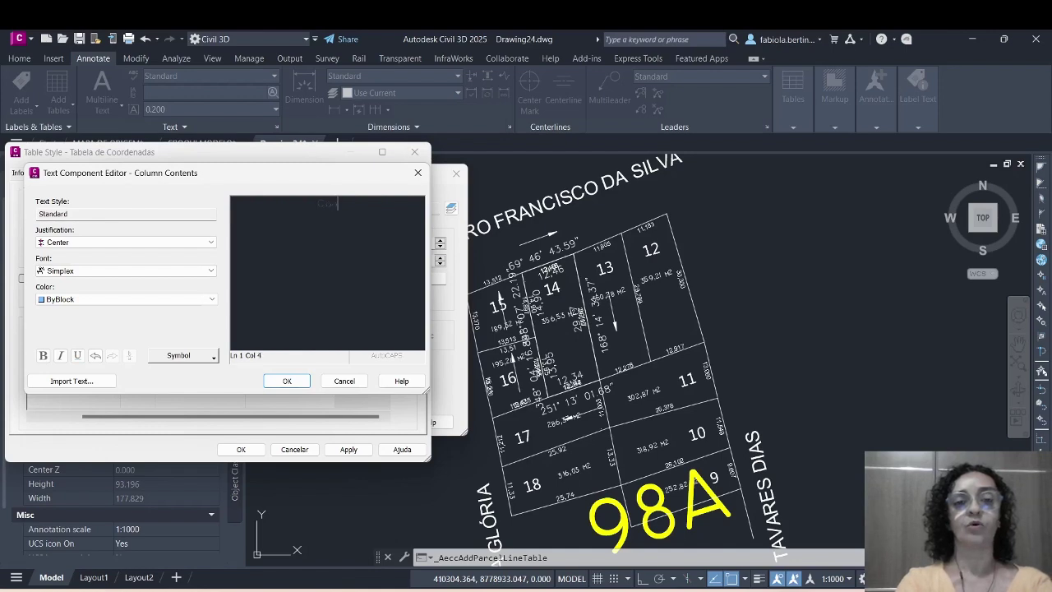
{"action": "type", "text": "rdenada N"}
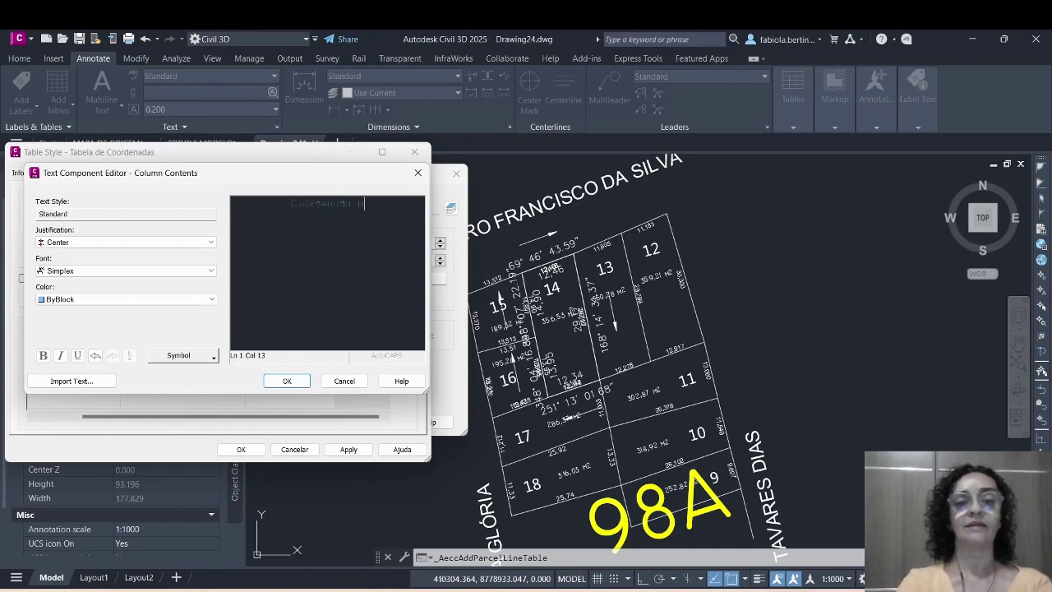
{"action": "left_click", "coordinate": [290, 381]}
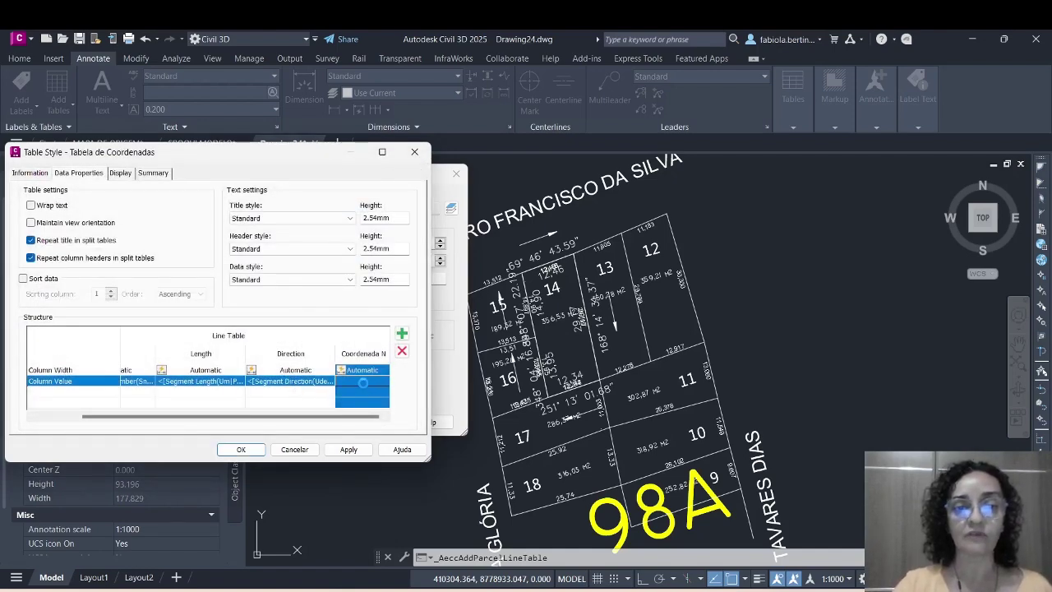
Edit the Coordenada N column's value, choosing the Segment Start Northing property with a precision of 0.01.
{"action": "double_click", "coordinate": [364, 381]}
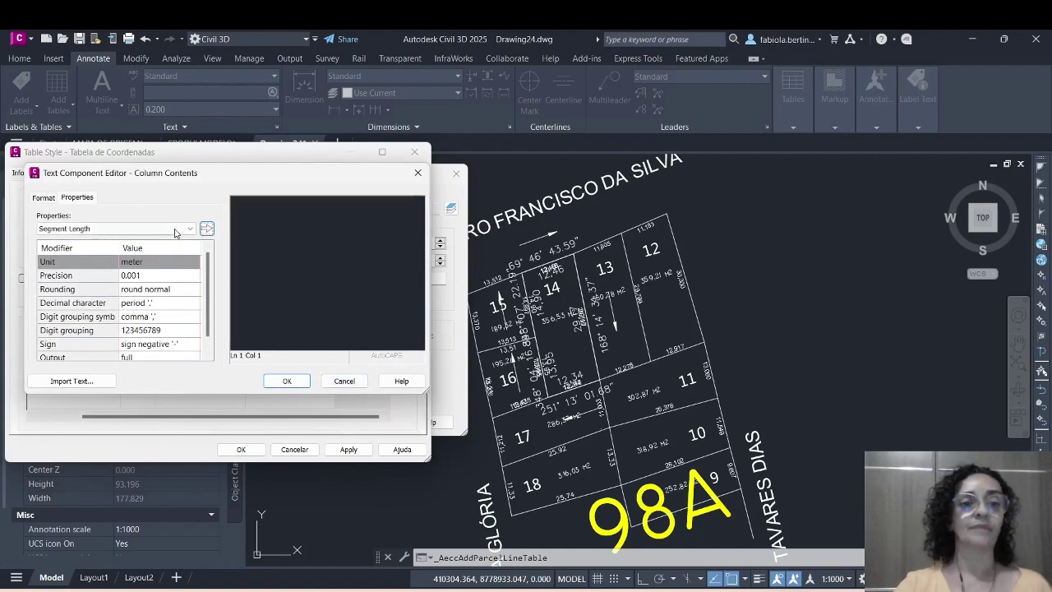
{"action": "left_click", "coordinate": [140, 229]}
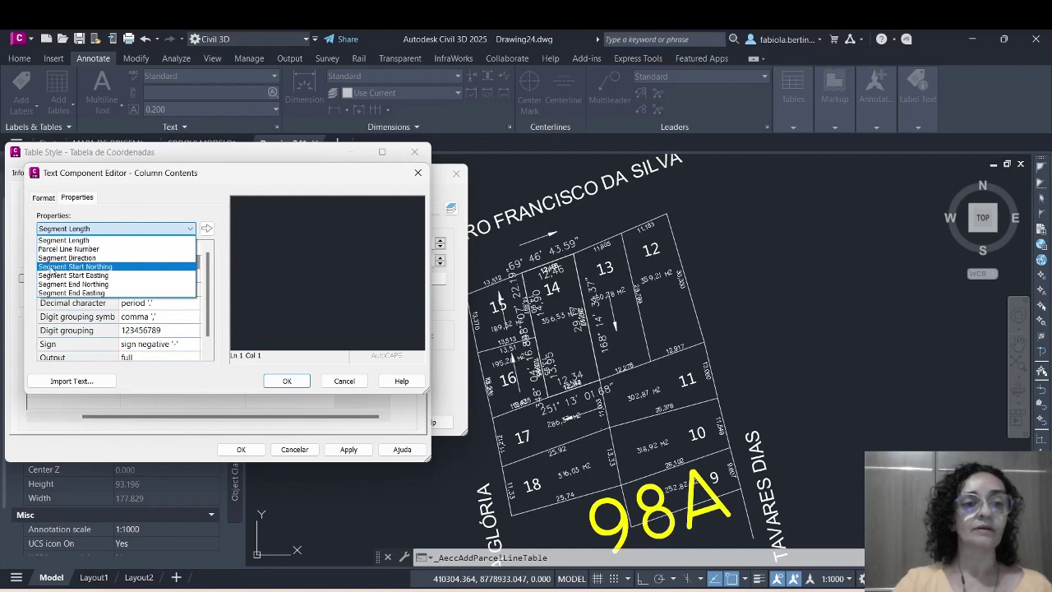
{"action": "left_click", "coordinate": [86, 268]}
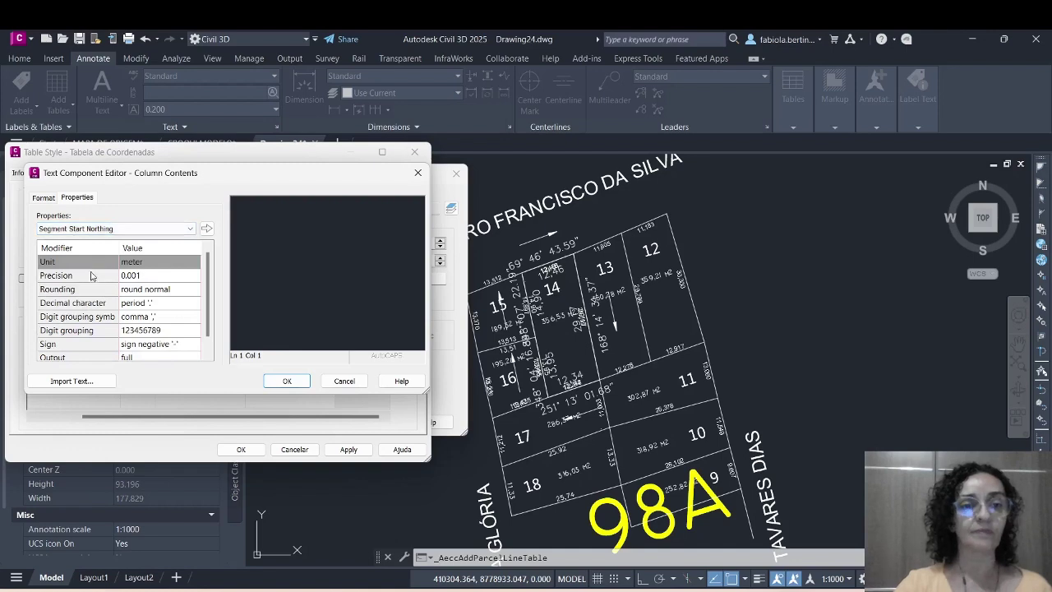
{"action": "left_click", "coordinate": [164, 276]}
{"action": "left_click", "coordinate": [164, 276]}
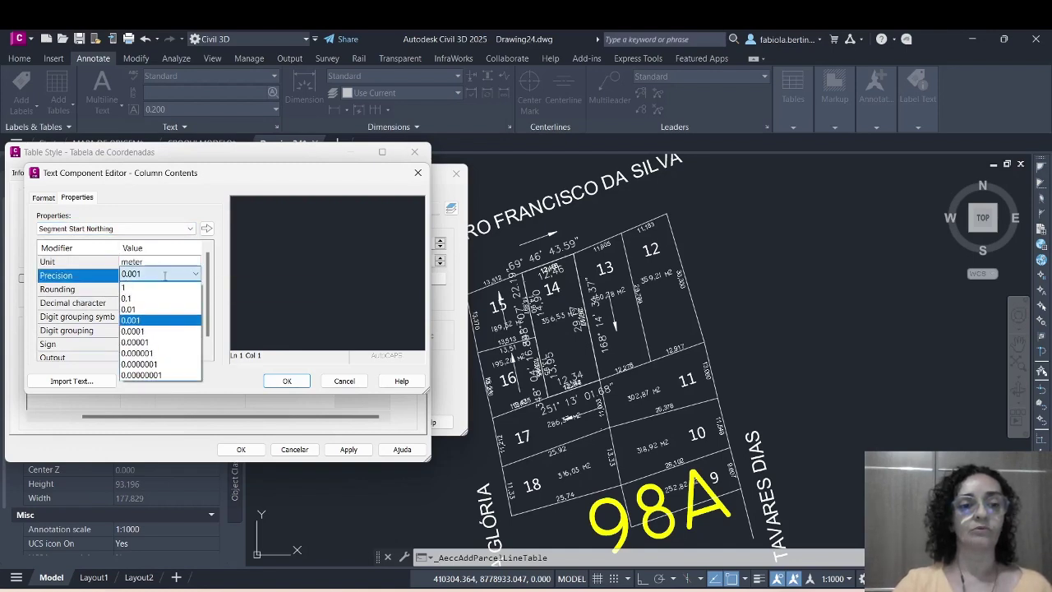
{"action": "left_click", "coordinate": [148, 310]}
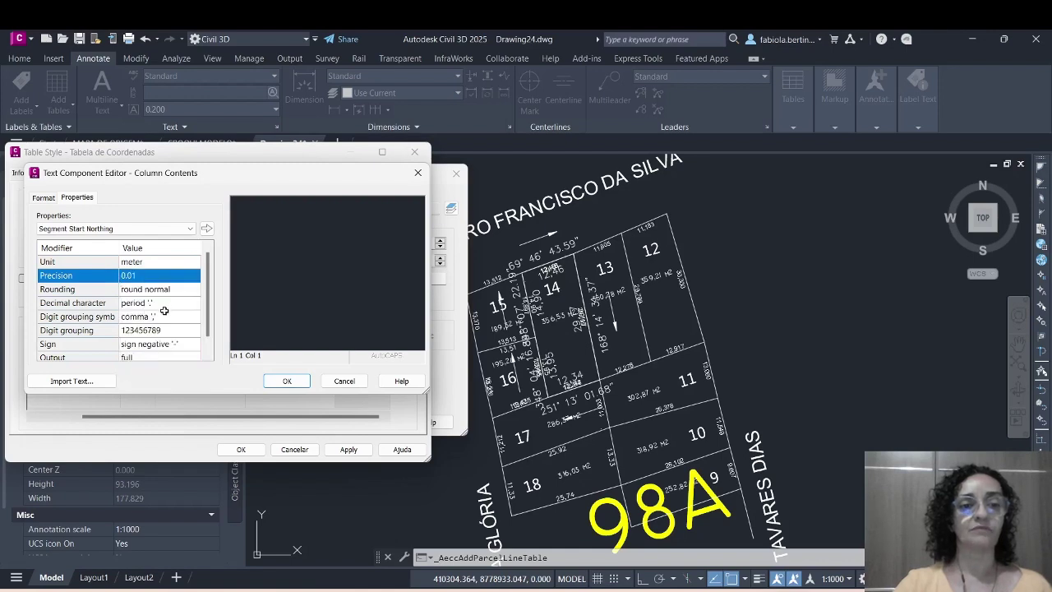
Set the start northing's decimal character to comma and its digit grouping symbol to period.
{"action": "left_click", "coordinate": [166, 305]}
{"action": "left_click", "coordinate": [171, 304]}
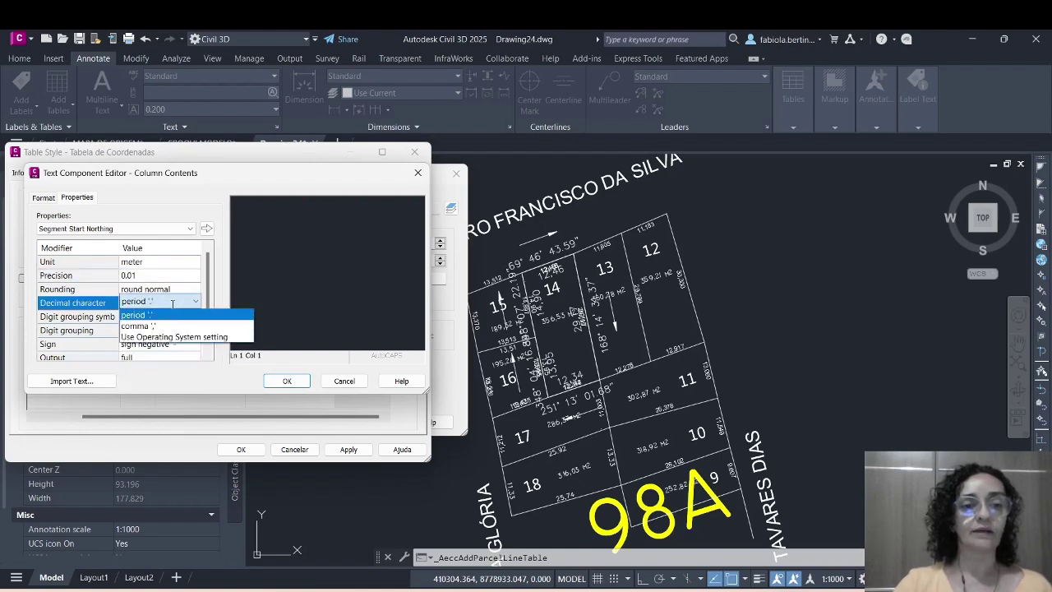
{"action": "left_click", "coordinate": [153, 326]}
{"action": "left_click", "coordinate": [167, 317]}
{"action": "left_click", "coordinate": [171, 317]}
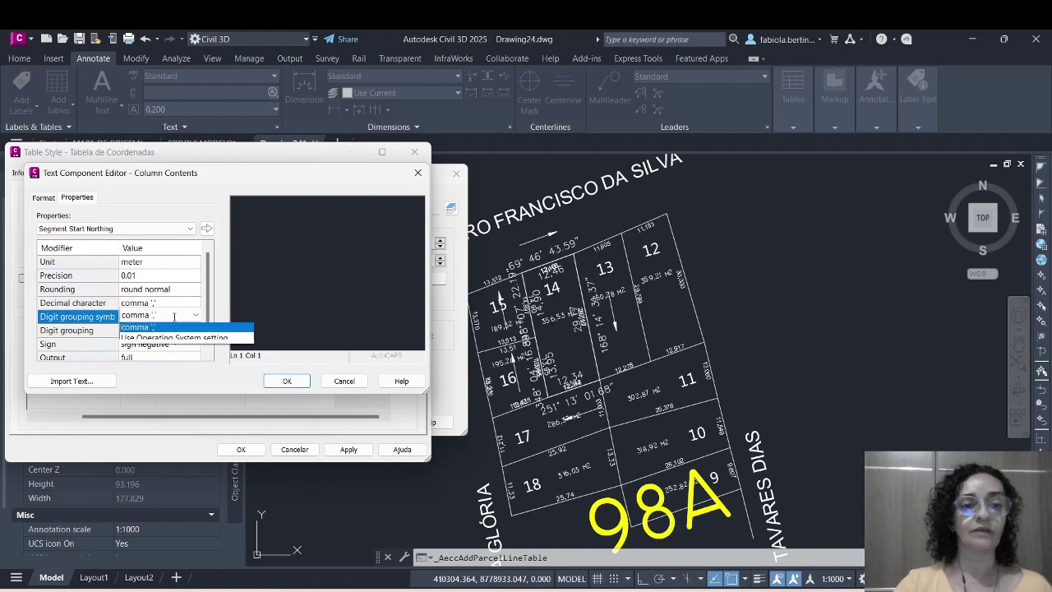
{"action": "left_click", "coordinate": [161, 339]}
Set the start northing's digit grouping to 123,456,789 and insert the expression into the column text.
{"action": "left_click", "coordinate": [170, 330]}
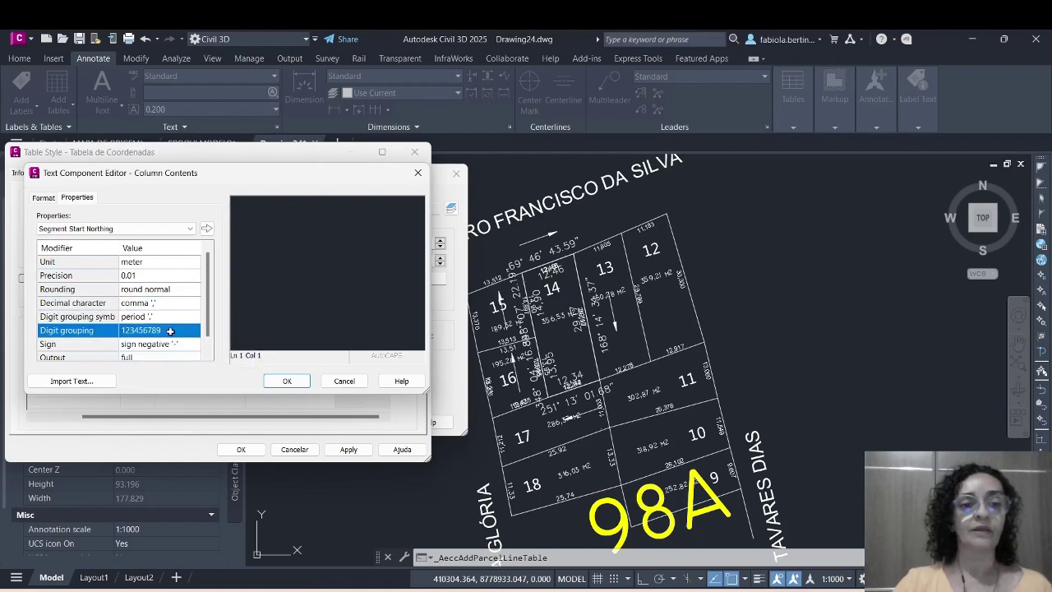
{"action": "left_click", "coordinate": [173, 329]}
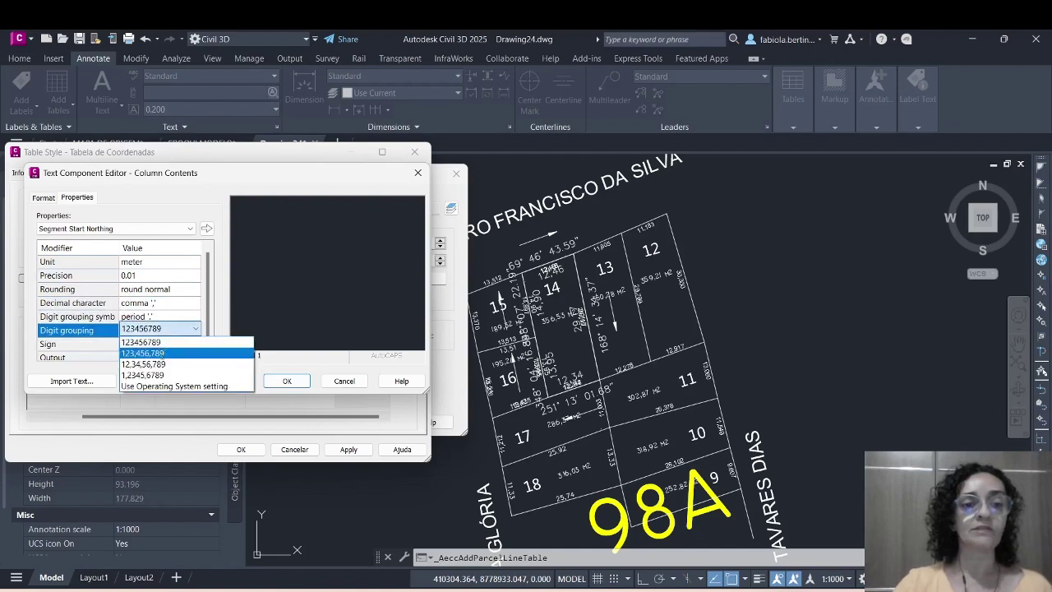
{"action": "left_click", "coordinate": [144, 353]}
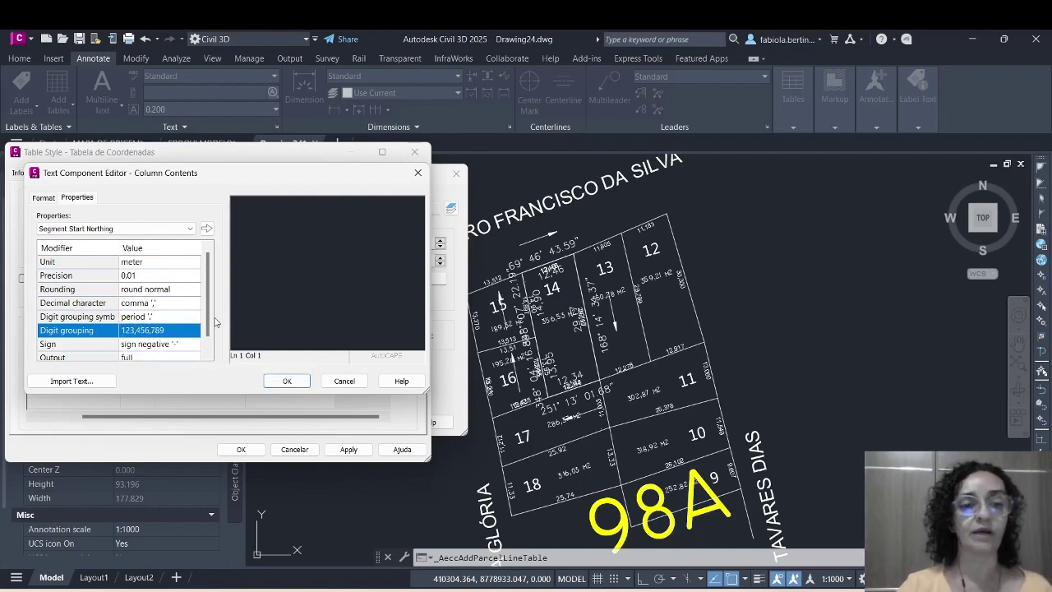
{"action": "scroll", "coordinate": [211, 319], "scroll_direction": "down", "scroll_amount": 1}
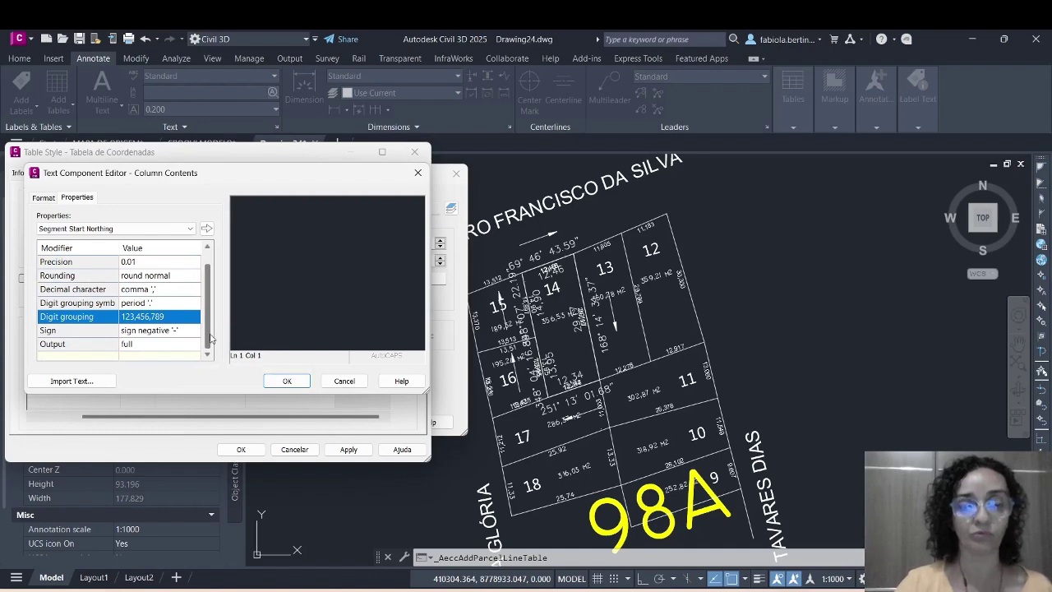
{"action": "left_click", "coordinate": [207, 229]}
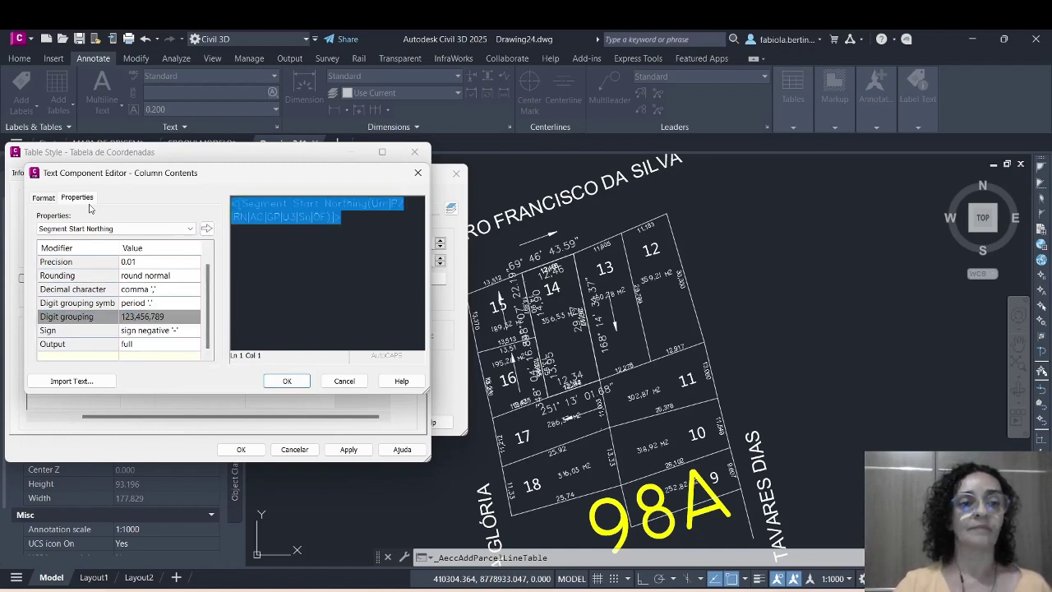
Center-justify the Coordenada N column's contents and accept the column text.
{"action": "left_click", "coordinate": [46, 198]}
{"action": "left_click", "coordinate": [94, 253]}
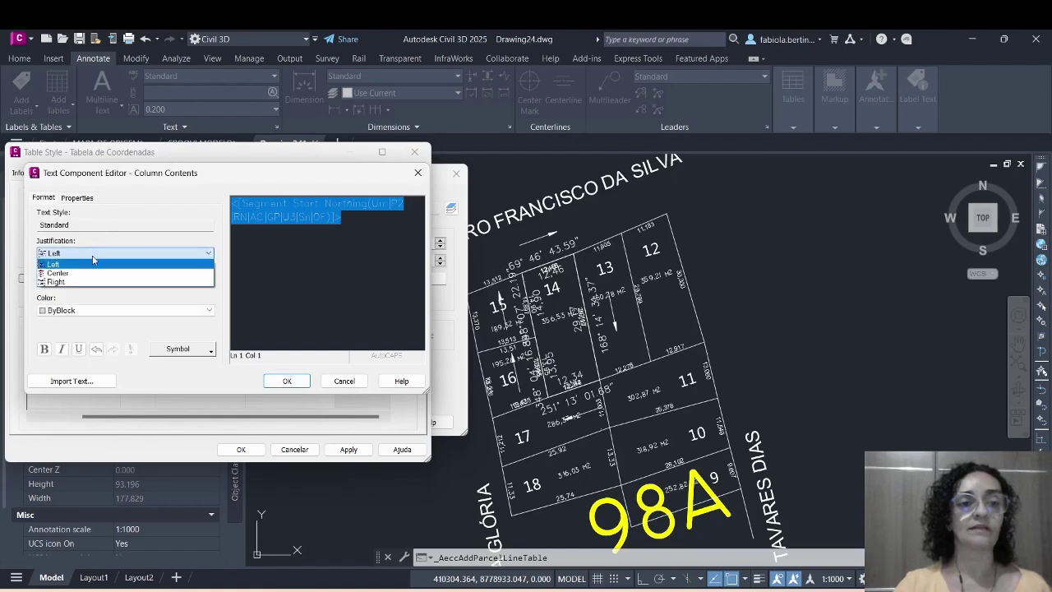
{"action": "left_click", "coordinate": [83, 273]}
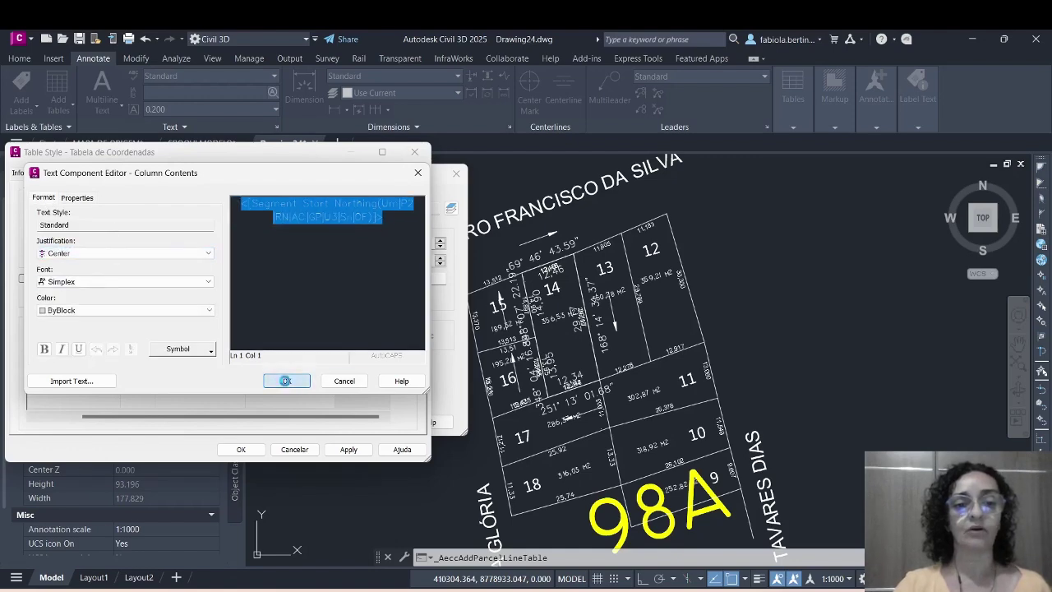
{"action": "left_click", "coordinate": [284, 382]}
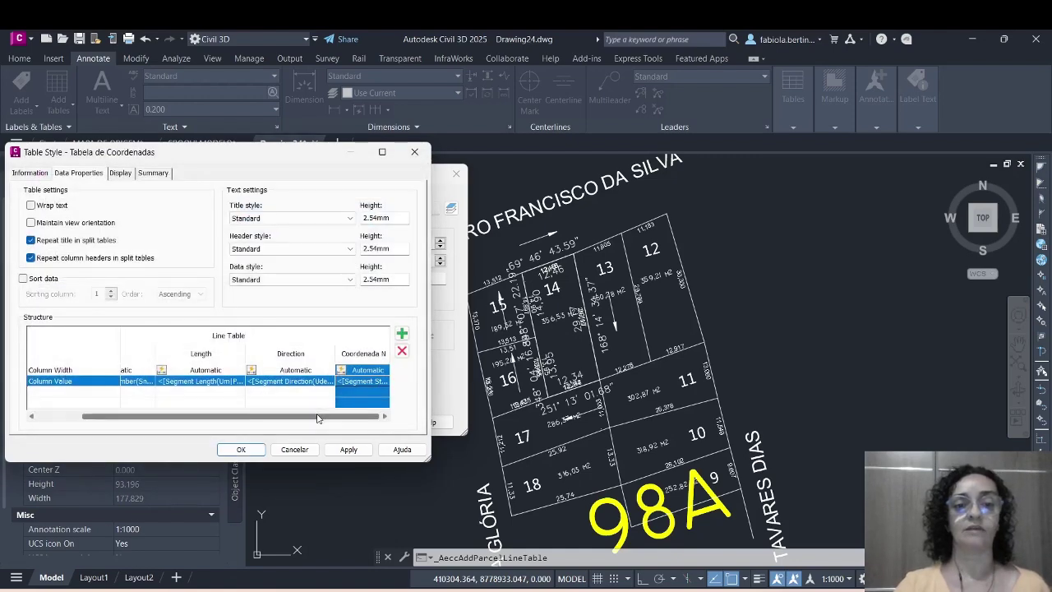
Add another column after Coordenada N and title it "Coordenada E".
{"action": "left_click", "coordinate": [403, 339]}
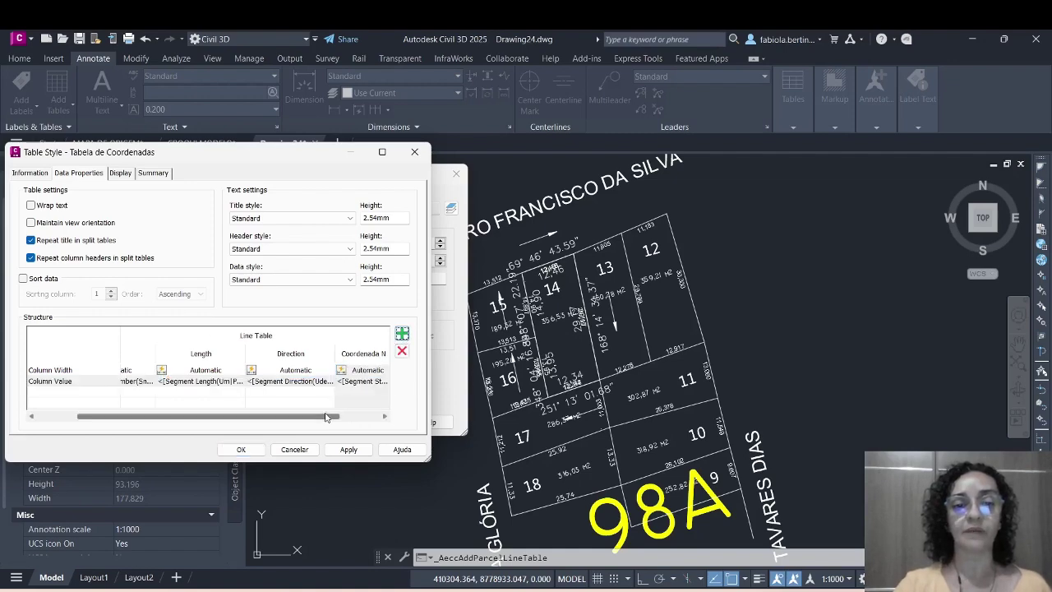
{"action": "left_click", "coordinate": [384, 416]}
{"action": "double_click", "coordinate": [366, 380]}
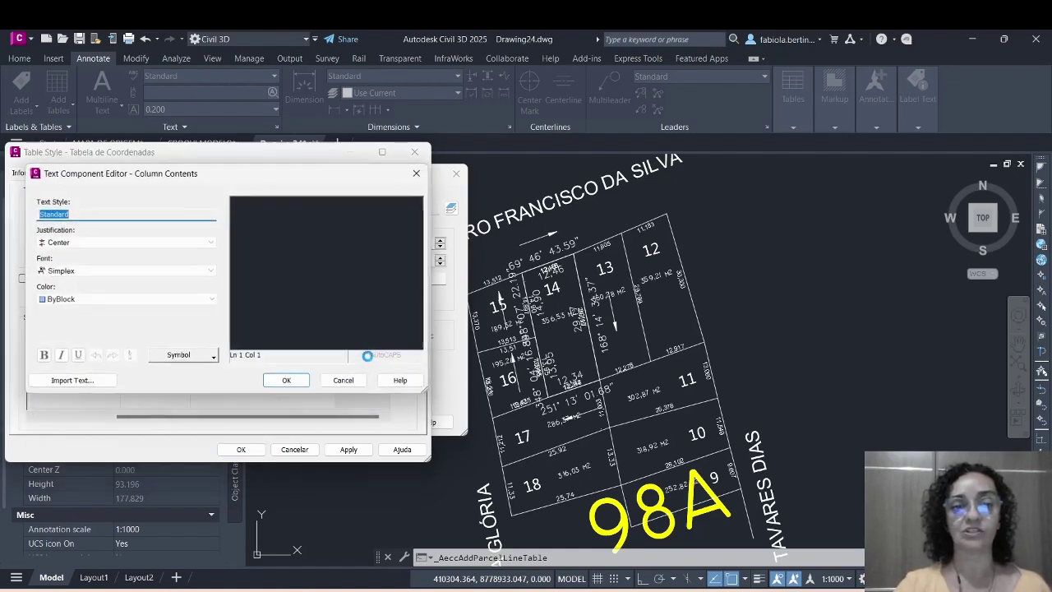
{"action": "left_click", "coordinate": [321, 228]}
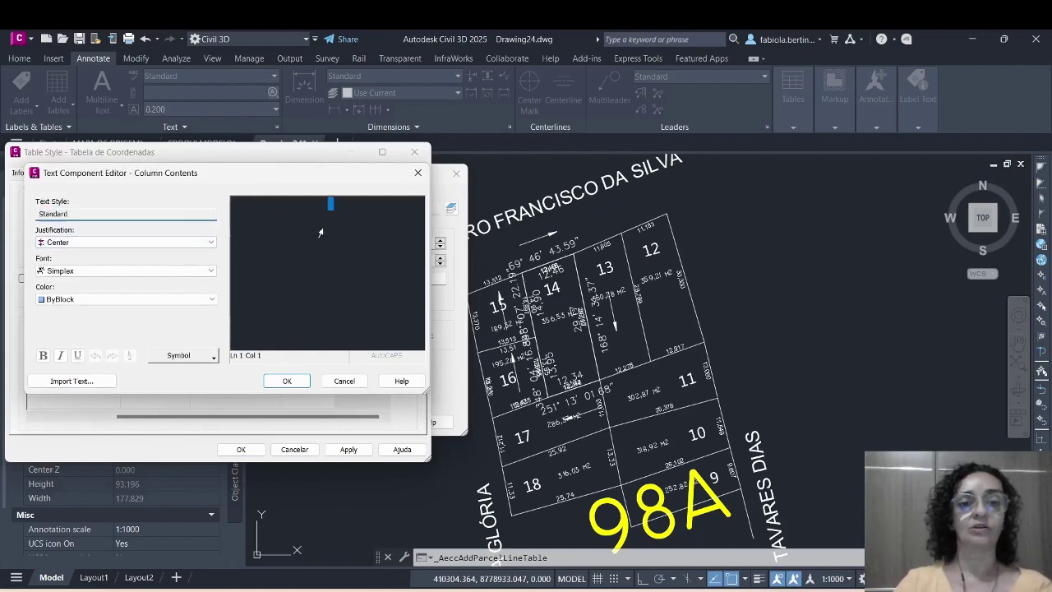
{"action": "type", "text": "Cotrde"}
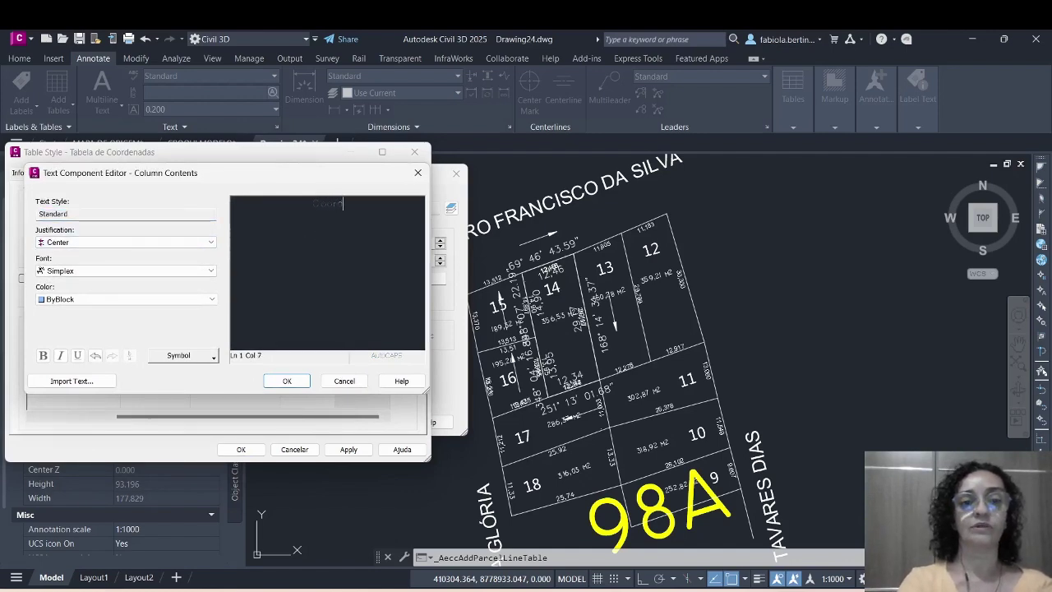
{"action": "type", "text": "nada E"}
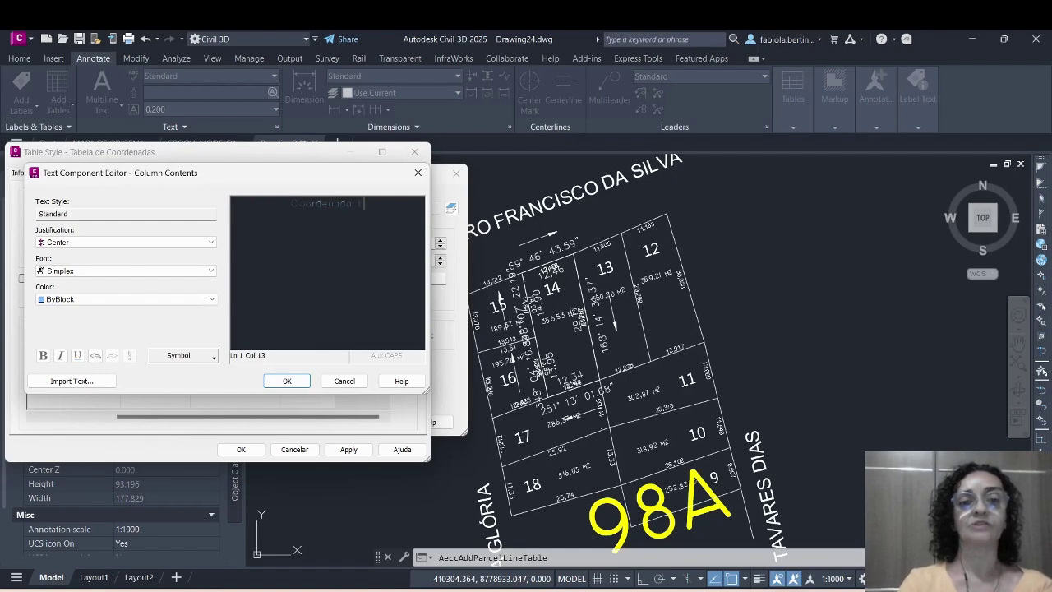
{"action": "left_click", "coordinate": [285, 382]}
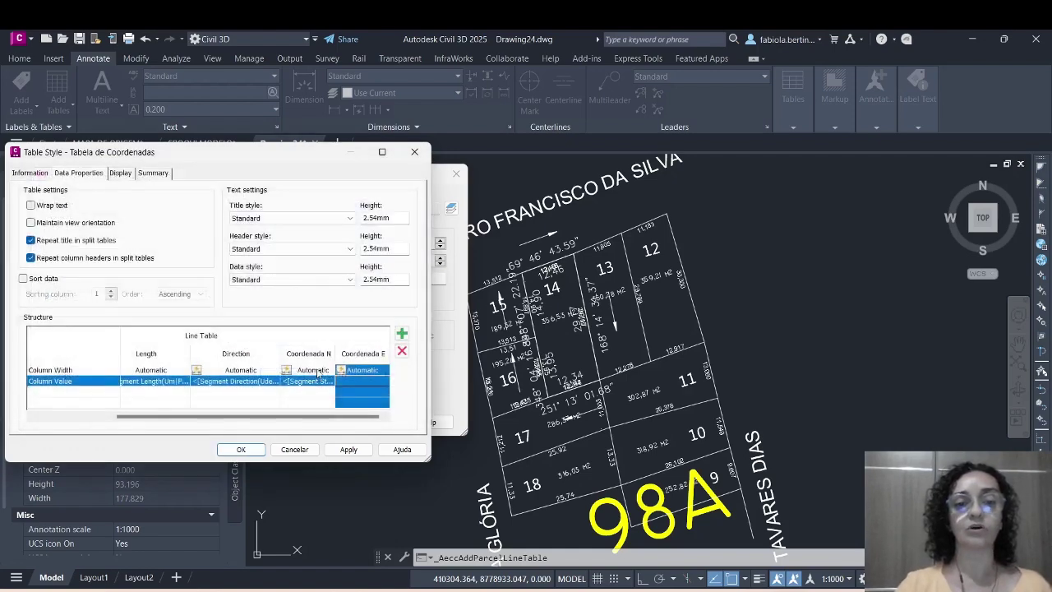
Base the Coordenada E column's value on Segment Start Easting with a precision of 0.01.
{"action": "double_click", "coordinate": [370, 379]}
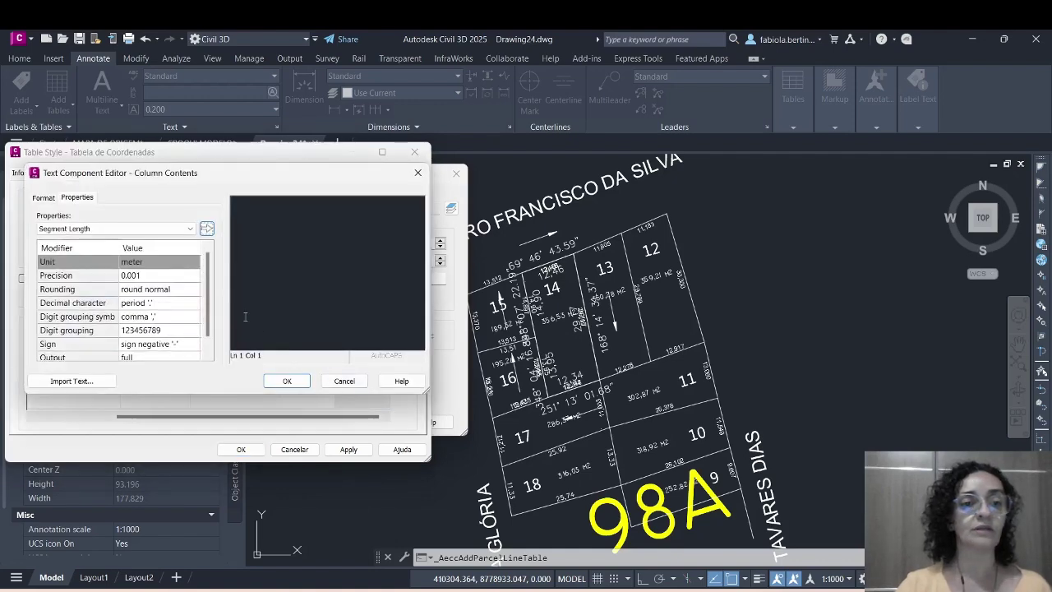
{"action": "left_click", "coordinate": [148, 230]}
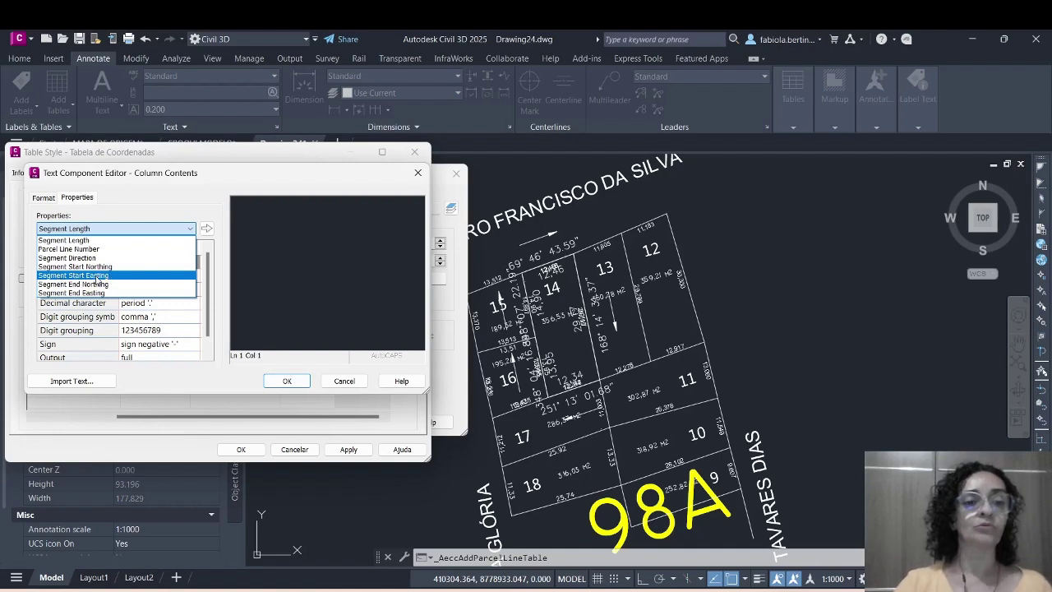
{"action": "left_click", "coordinate": [64, 276]}
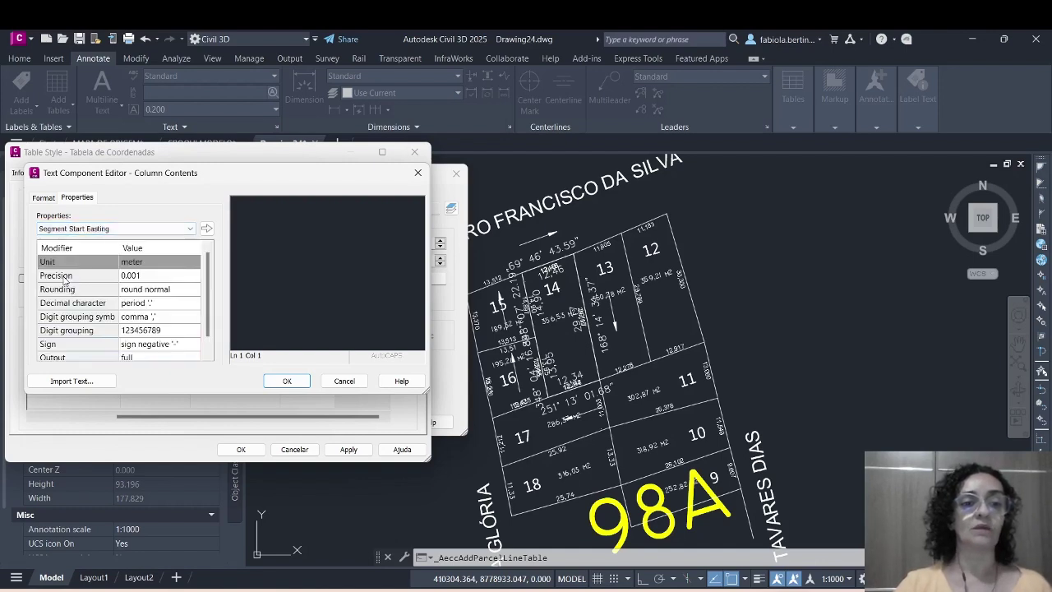
{"action": "left_click", "coordinate": [162, 277]}
{"action": "left_click", "coordinate": [162, 275]}
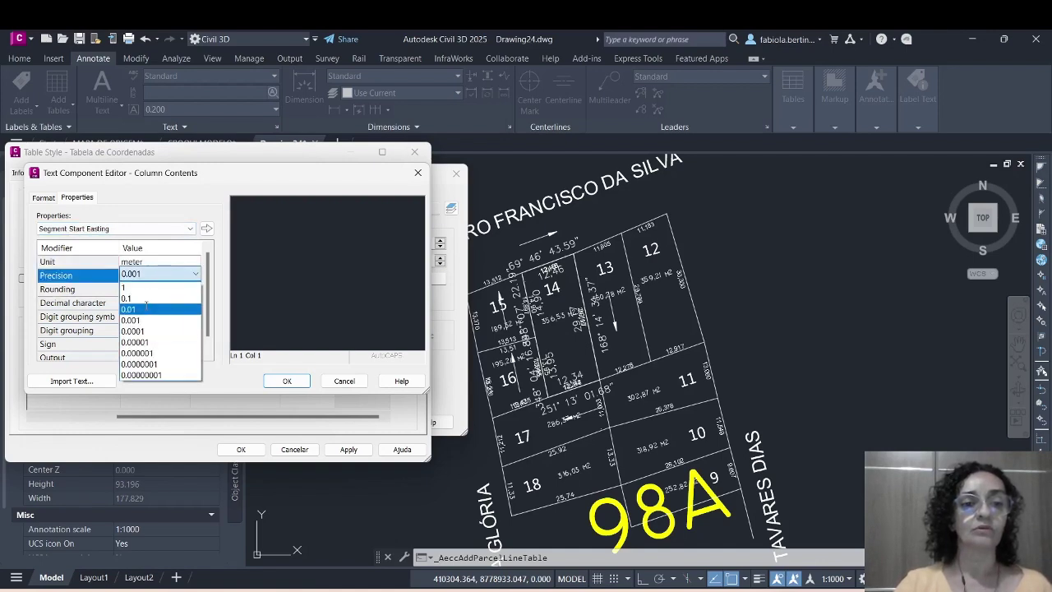
{"action": "left_click", "coordinate": [168, 307]}
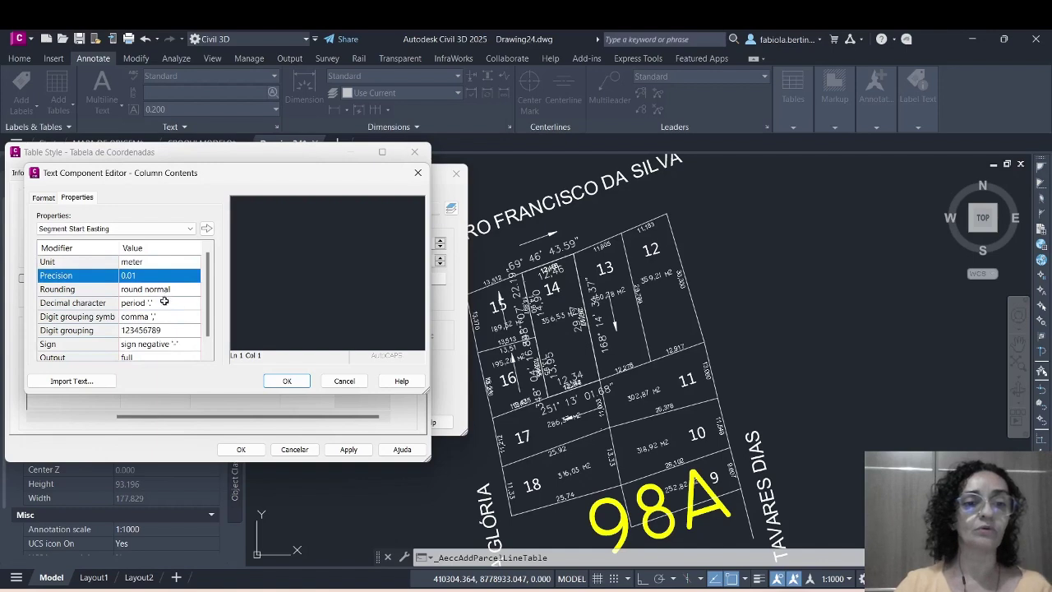
Set the start easting's decimal character to comma and its digit grouping symbol to period.
{"action": "left_click", "coordinate": [168, 303]}
{"action": "left_click", "coordinate": [169, 302]}
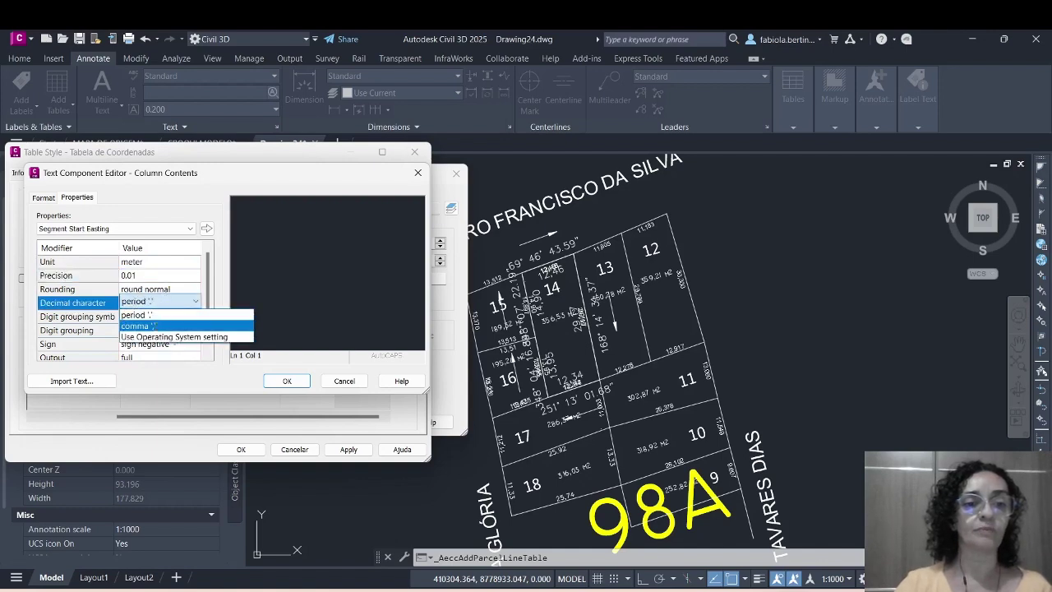
{"action": "left_click", "coordinate": [163, 323]}
{"action": "left_click", "coordinate": [171, 316]}
{"action": "left_click", "coordinate": [171, 317]}
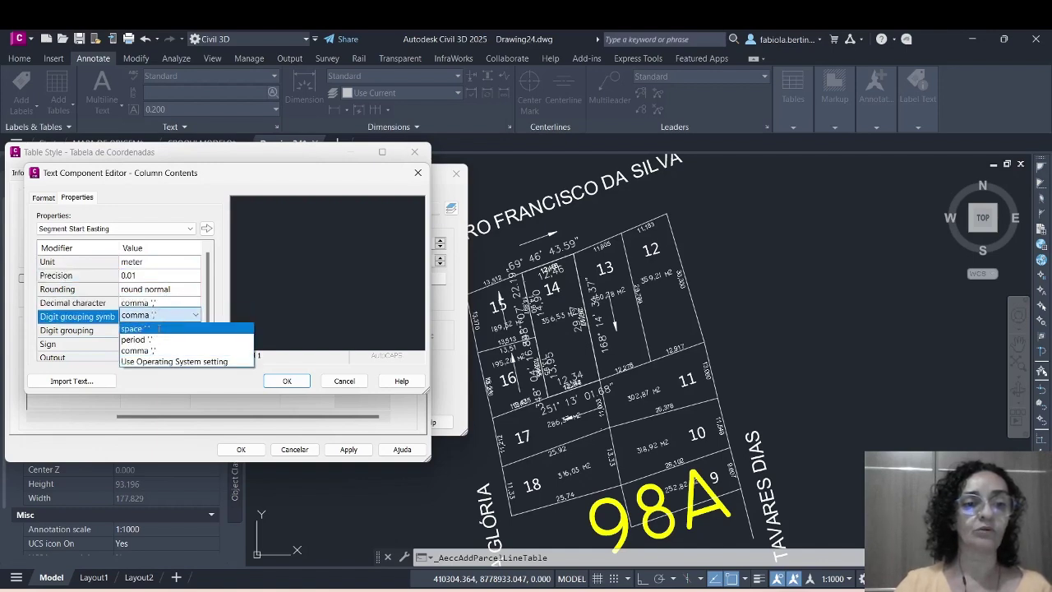
{"action": "left_click", "coordinate": [158, 336]}
Set the start easting's digit grouping to 123,456,789 and insert the expression into the column text.
{"action": "left_click", "coordinate": [176, 330]}
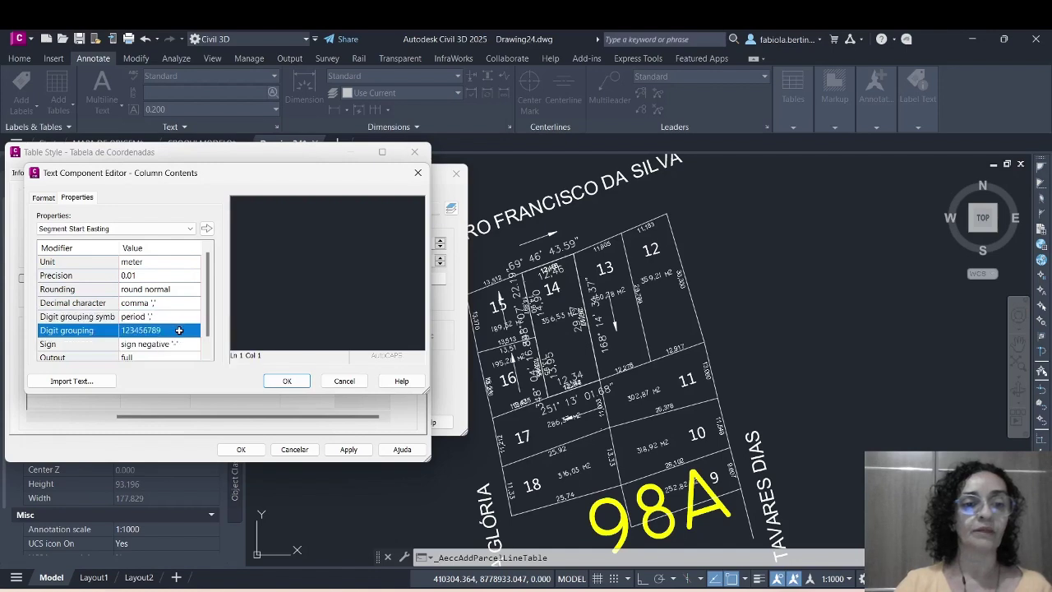
{"action": "left_click", "coordinate": [181, 328]}
{"action": "left_click", "coordinate": [144, 353]}
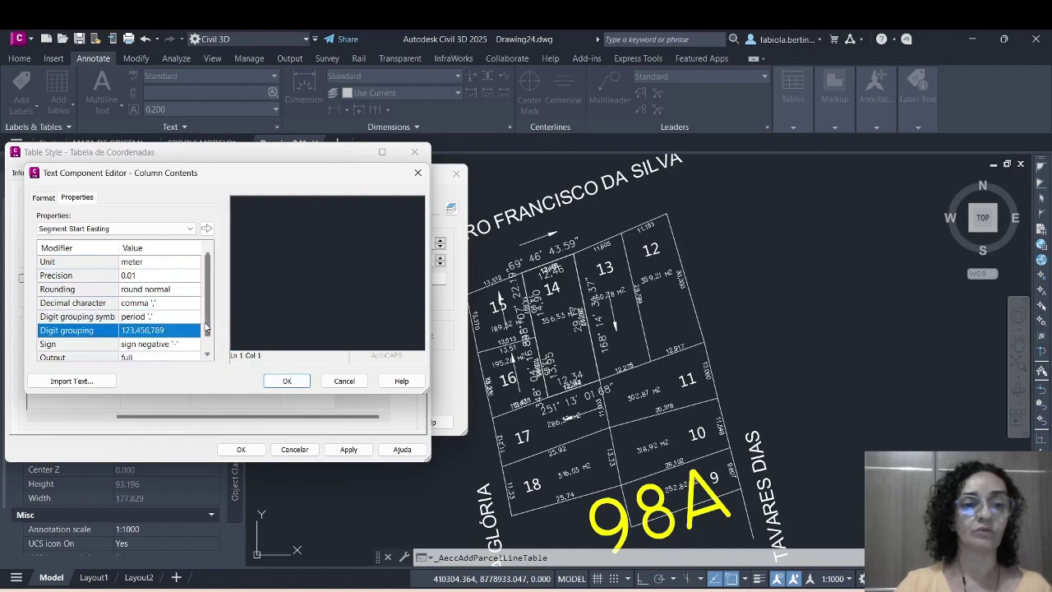
{"action": "scroll", "coordinate": [210, 339], "scroll_direction": "down", "scroll_amount": 1}
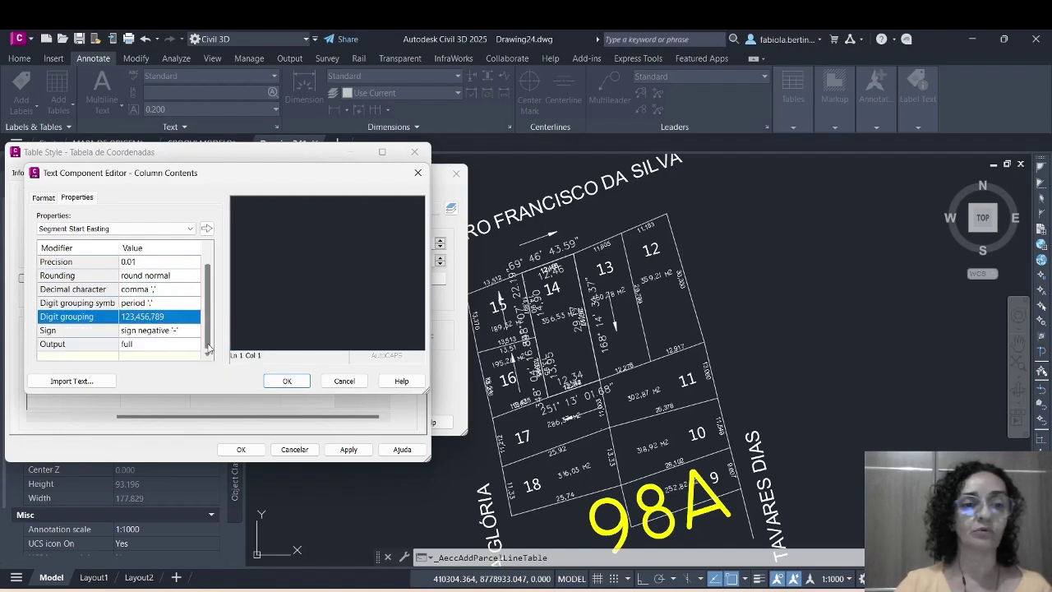
{"action": "left_click", "coordinate": [206, 228]}
Center-justify the Coordenada E column's contents, accept the column text and apply the table style.
{"action": "left_click", "coordinate": [48, 199]}
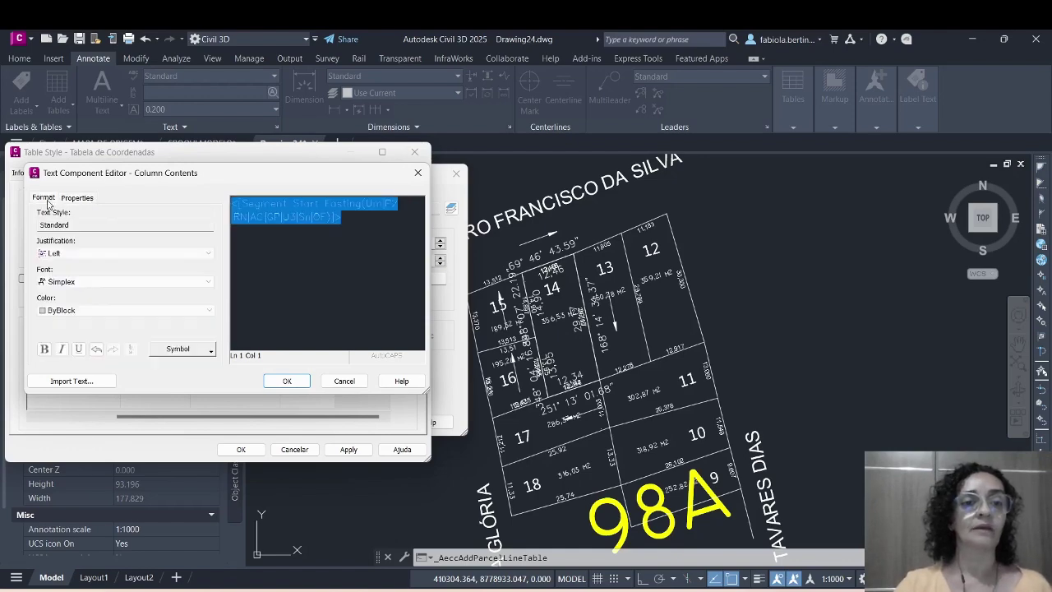
{"action": "left_click", "coordinate": [103, 254]}
{"action": "left_click", "coordinate": [116, 275]}
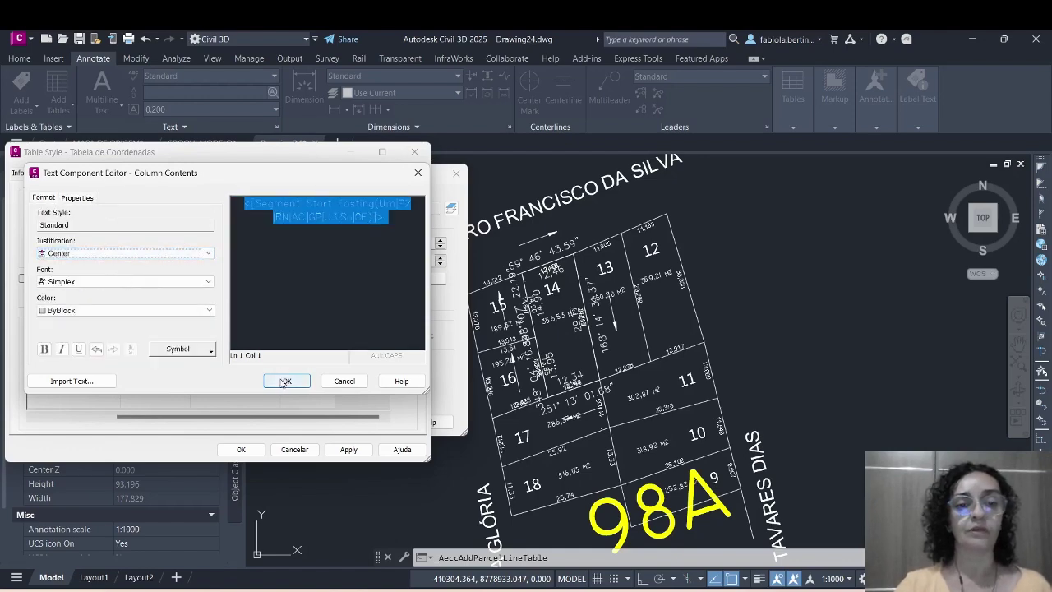
{"action": "left_click", "coordinate": [284, 382]}
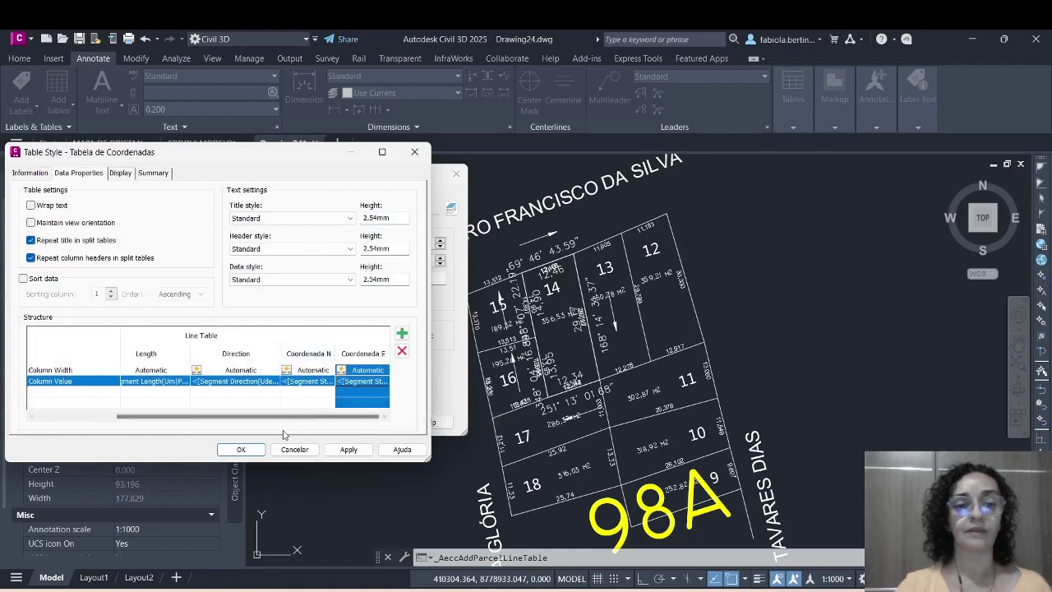
{"action": "left_click", "coordinate": [348, 451]}
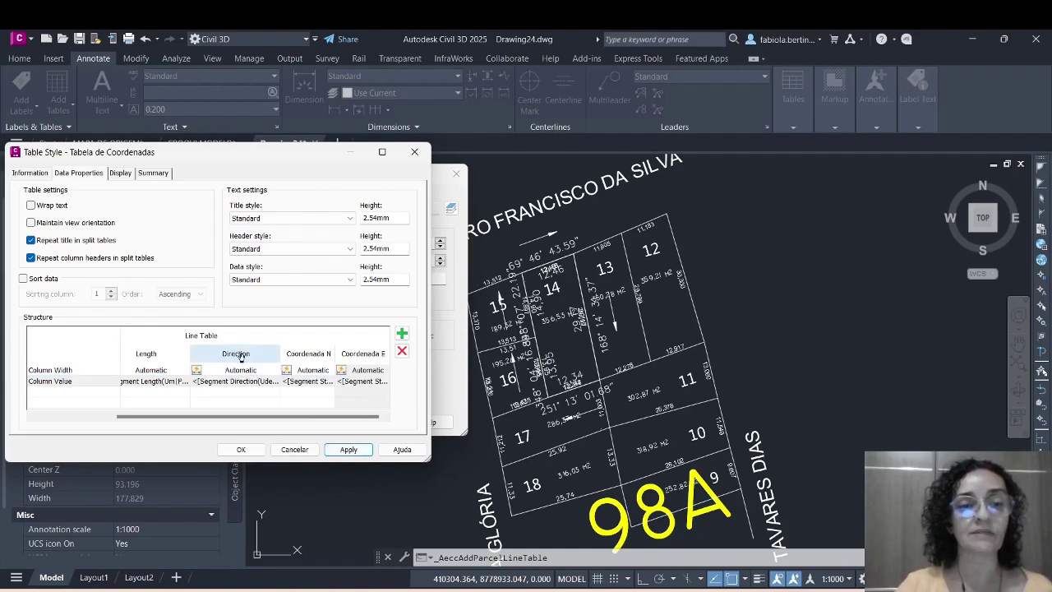
Move the Direction column ahead of the Length column and save the Tabela de Coordenadas style.
{"action": "left_click_drag", "start_coordinate": [241, 355], "coordinate": [128, 357]}
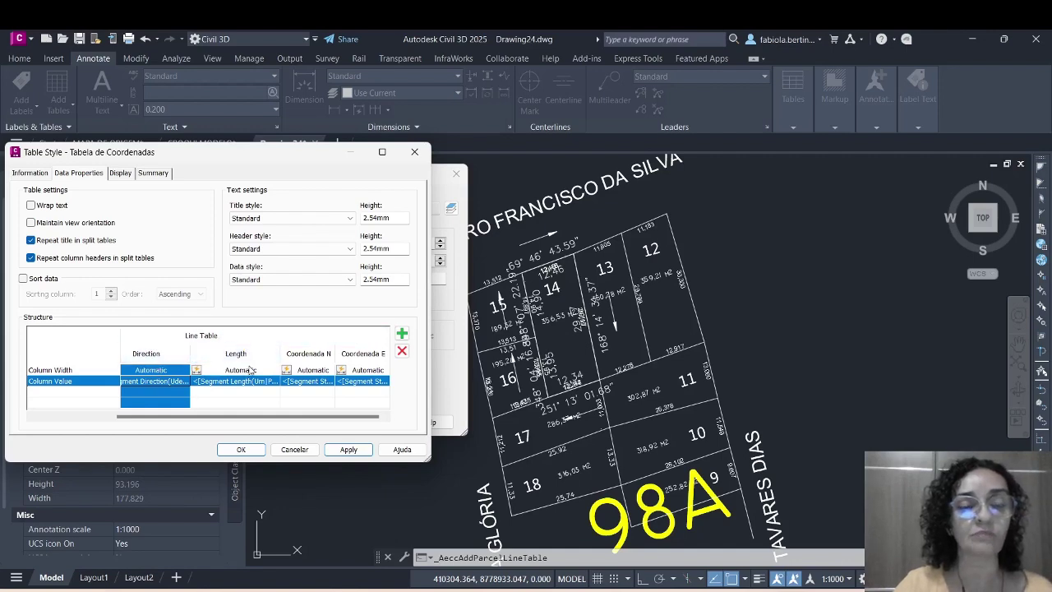
{"action": "left_click", "coordinate": [348, 449]}
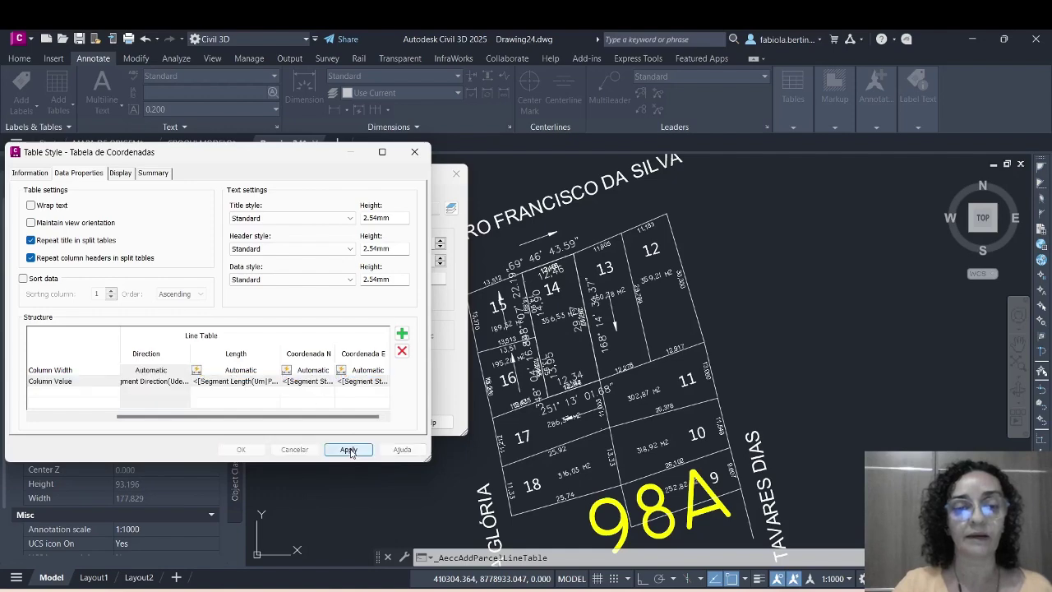
{"action": "left_click", "coordinate": [241, 450]}
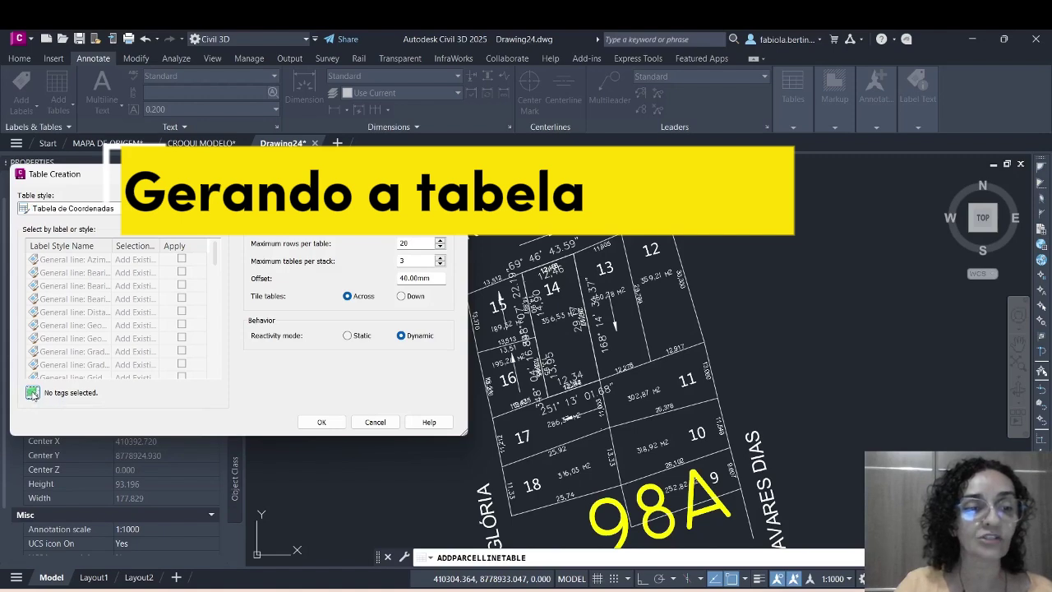
Select the line labels around lot 14 for the table and convert all their label styles to tag mode.
{"action": "left_click", "coordinate": [32, 394]}
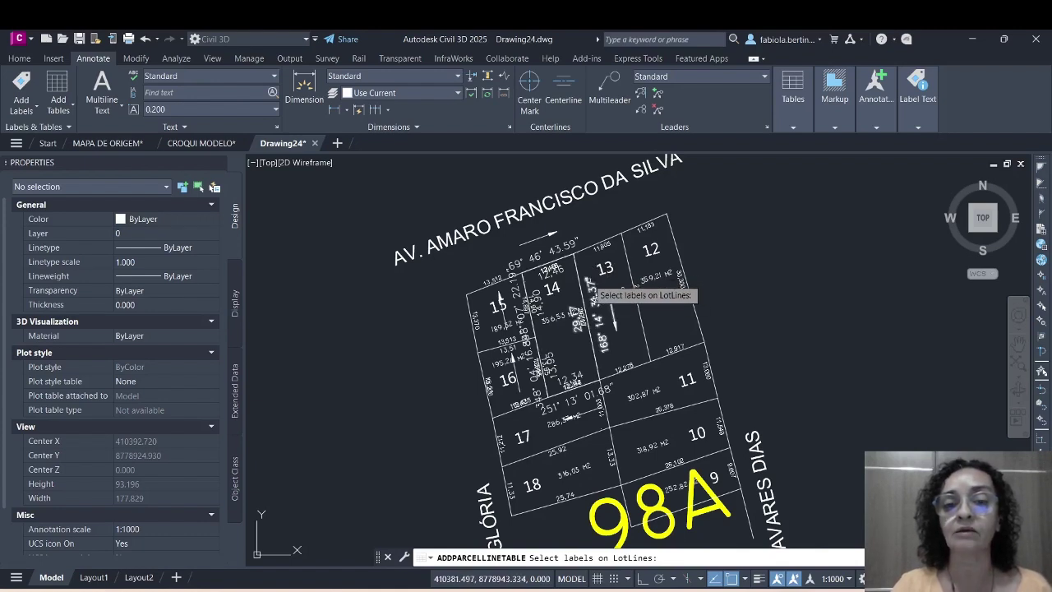
{"action": "left_click", "coordinate": [596, 296]}
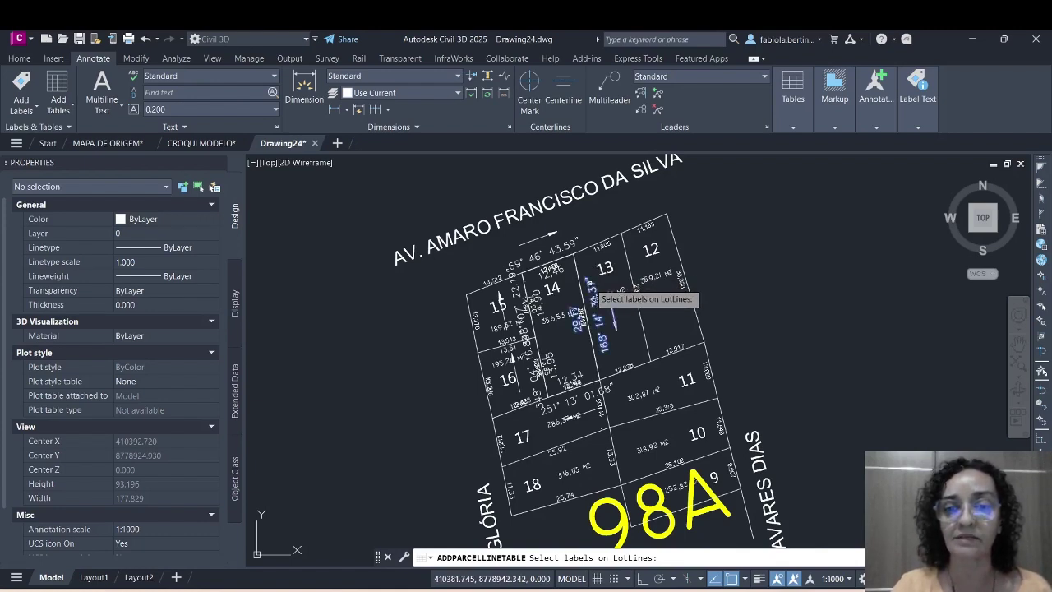
{"action": "scroll", "coordinate": [575, 365], "scroll_direction": "up", "scroll_amount": 2}
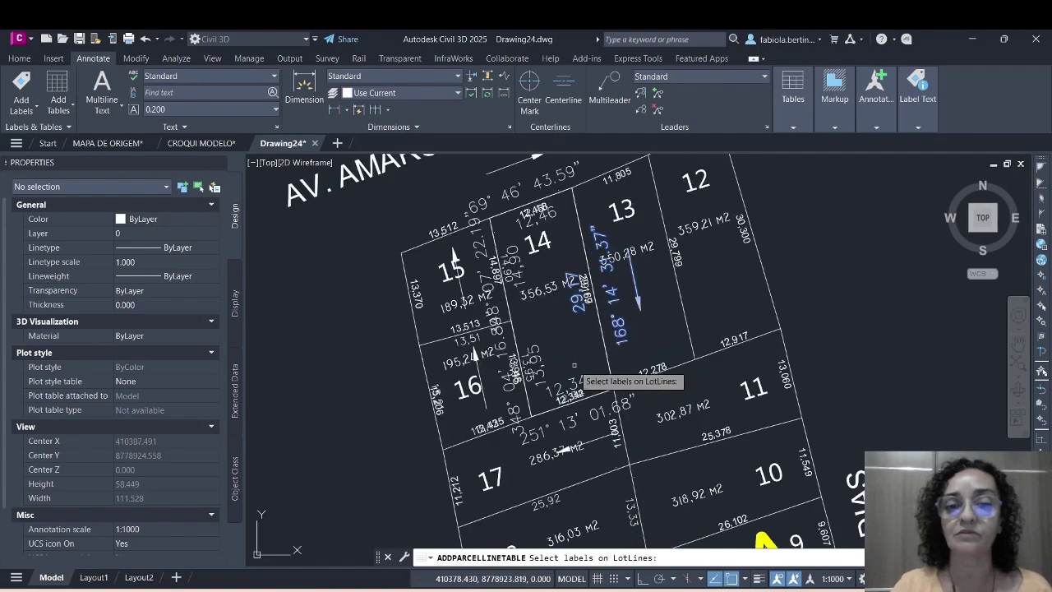
{"action": "left_click", "coordinate": [573, 380]}
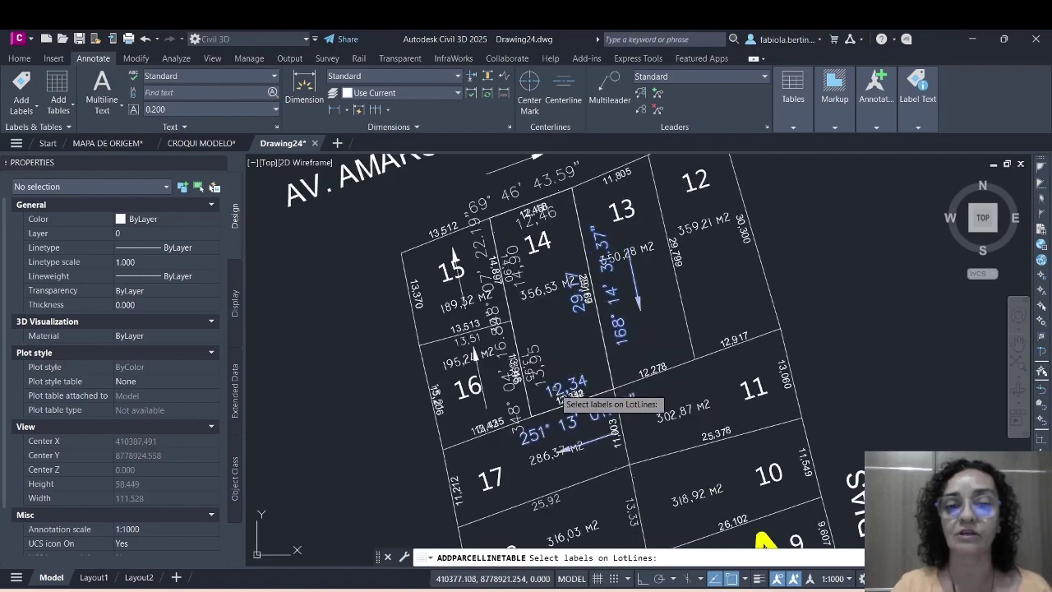
{"action": "left_click", "coordinate": [518, 400]}
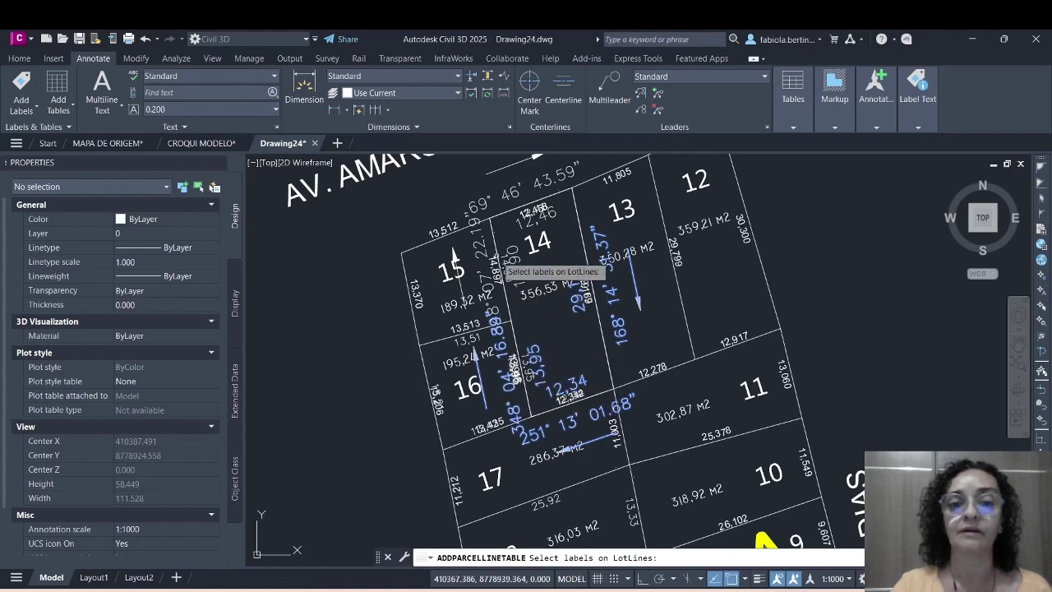
{"action": "left_click", "coordinate": [492, 257]}
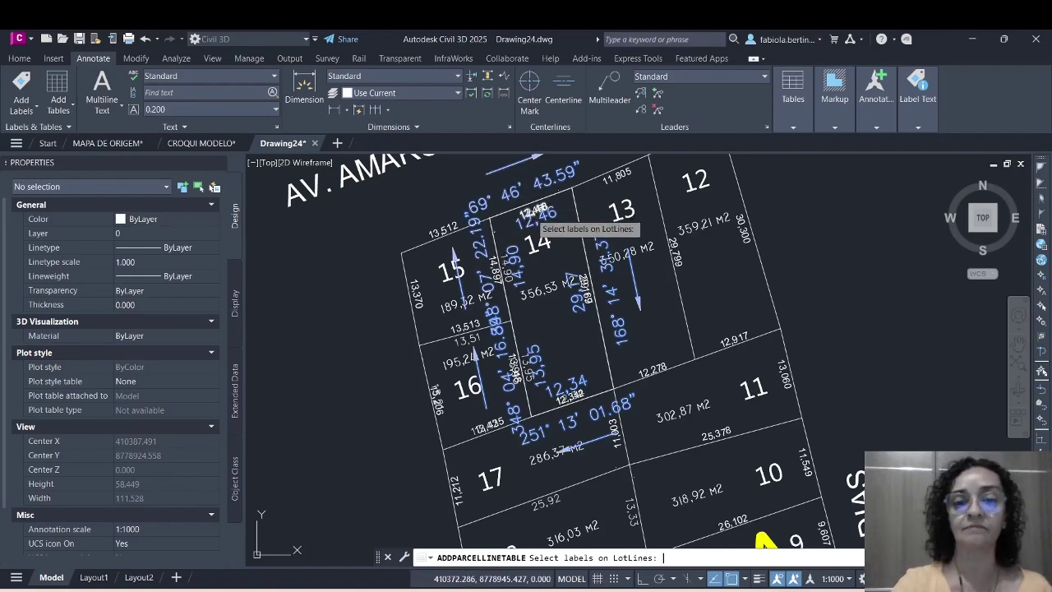
{"action": "key", "text": "Return"}
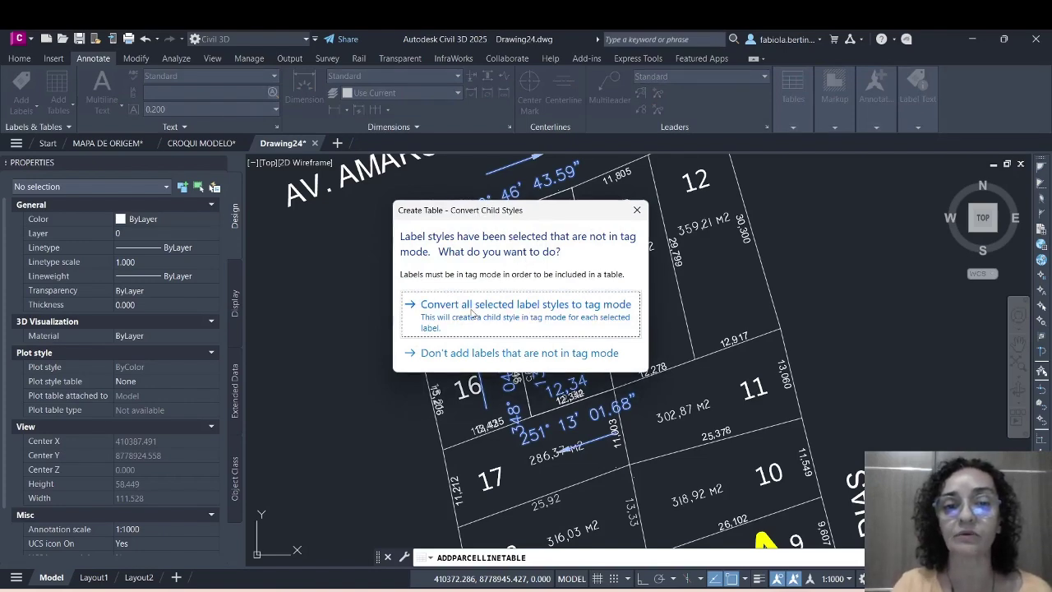
{"action": "left_click", "coordinate": [511, 310]}
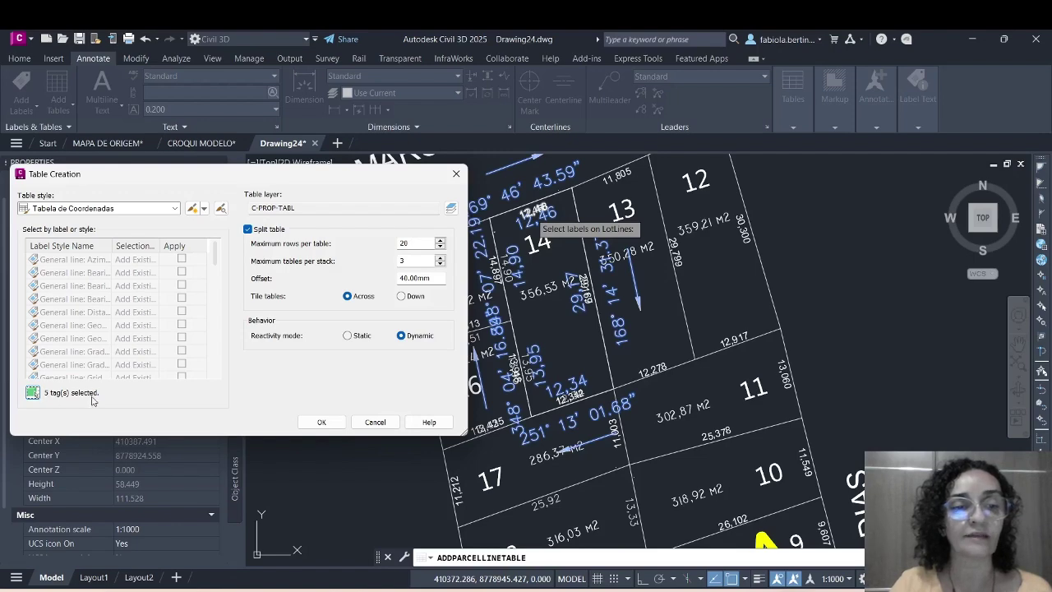
Create the line table and place it in the empty area to the right of block 98A.
{"action": "left_click", "coordinate": [323, 424]}
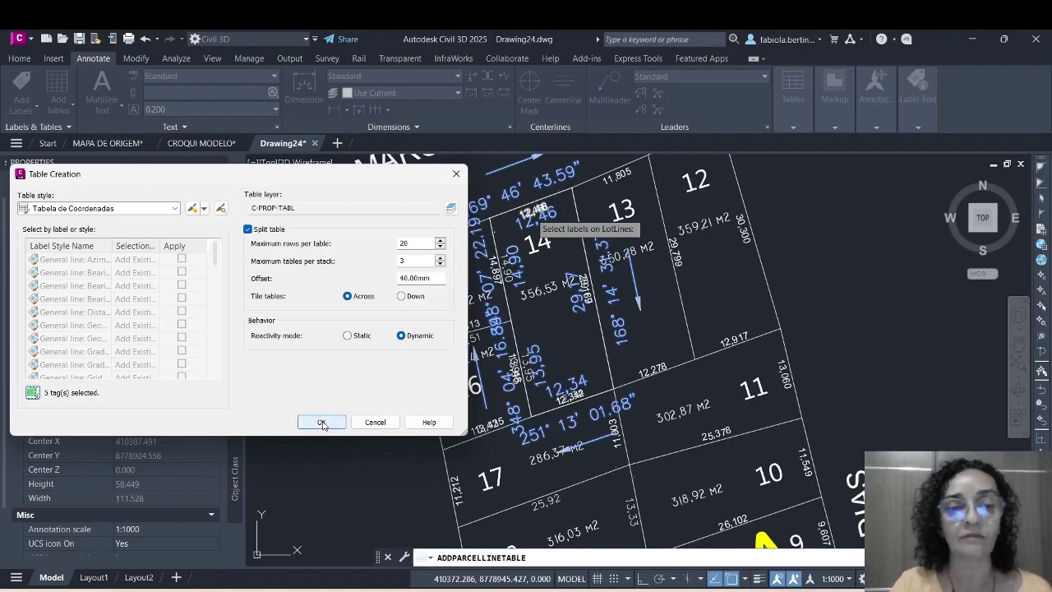
{"action": "scroll", "coordinate": [329, 353], "scroll_direction": "down", "scroll_amount": 4}
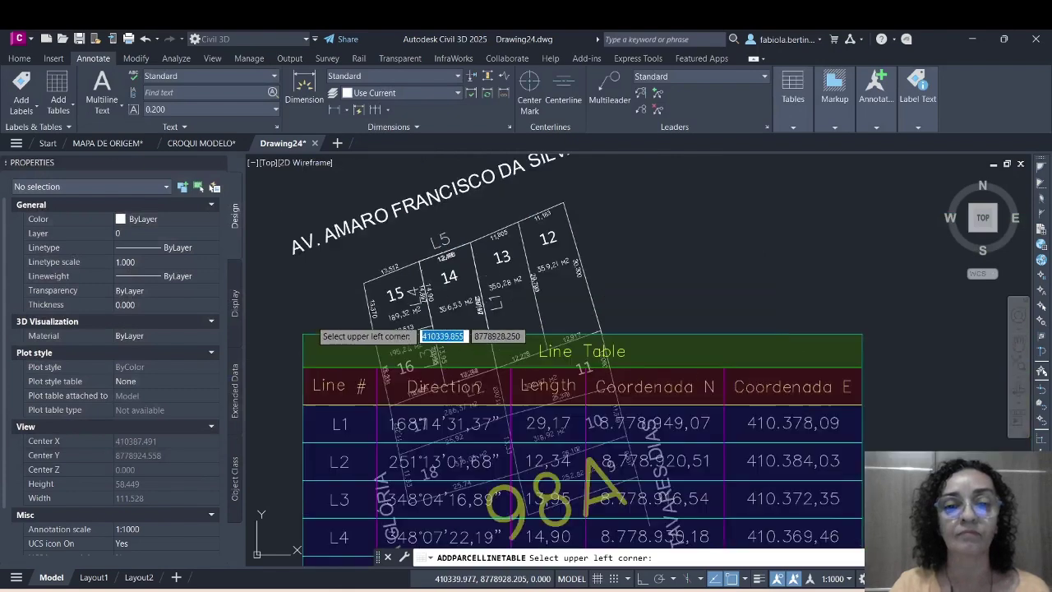
{"action": "scroll", "coordinate": [317, 322], "scroll_direction": "down", "scroll_amount": 2}
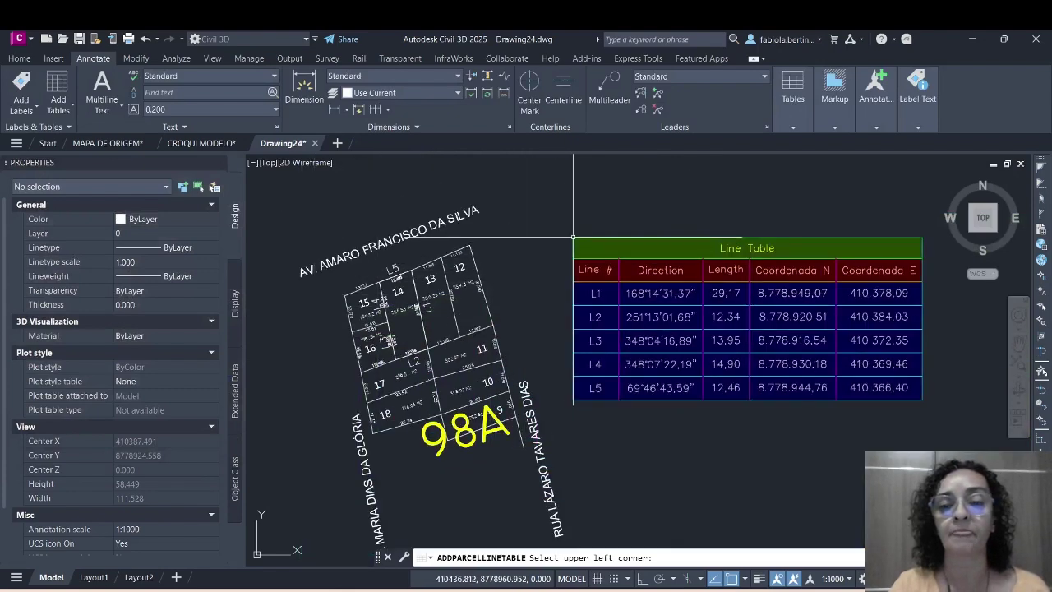
{"action": "left_click", "coordinate": [573, 237]}
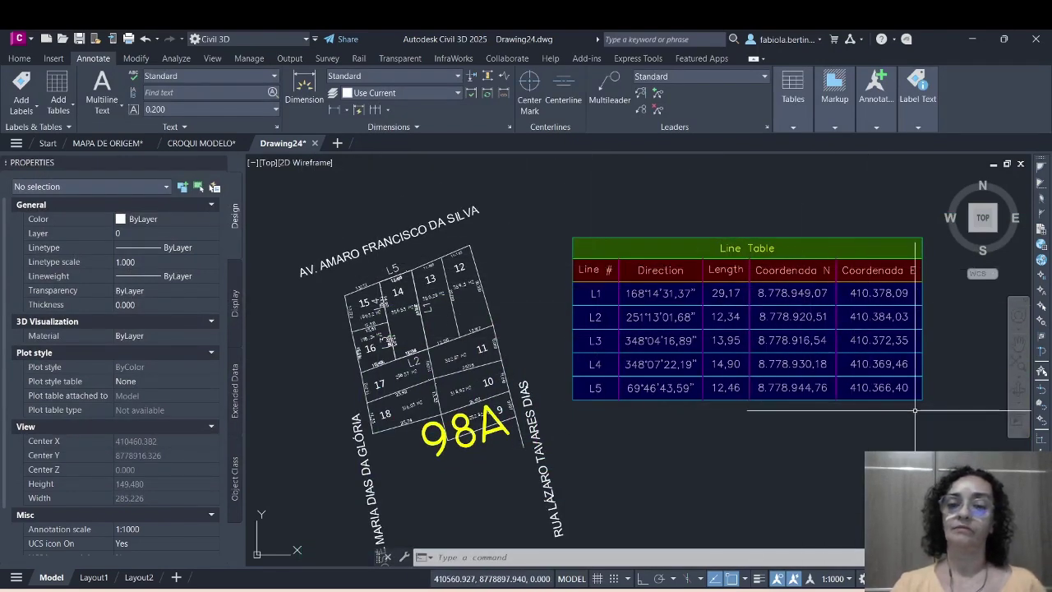
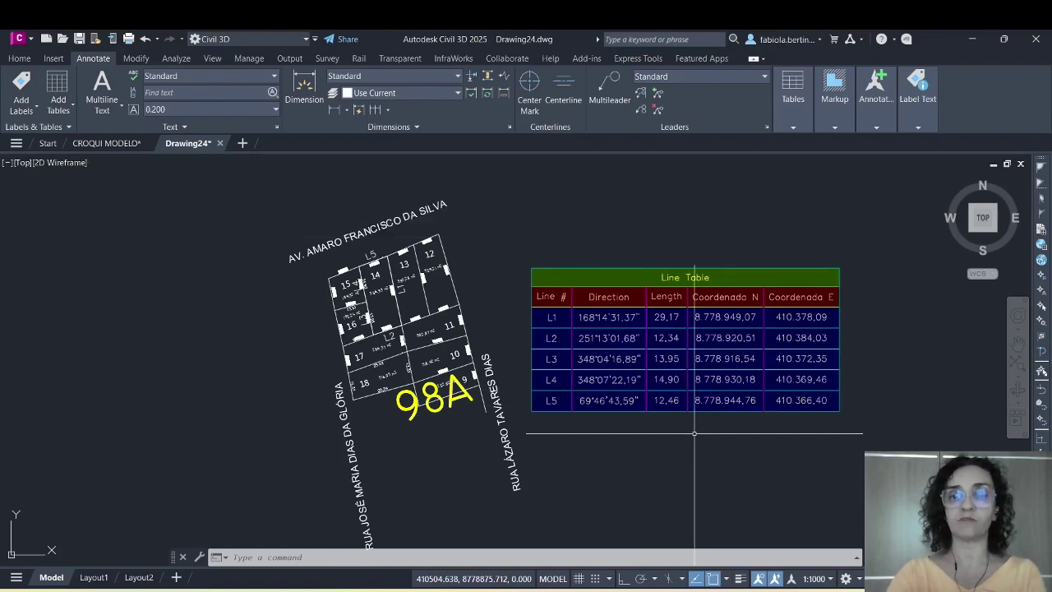
Explode the Line Table twice in succession to break it down into separate lines and texts.
{"action": "left_click", "coordinate": [682, 430]}
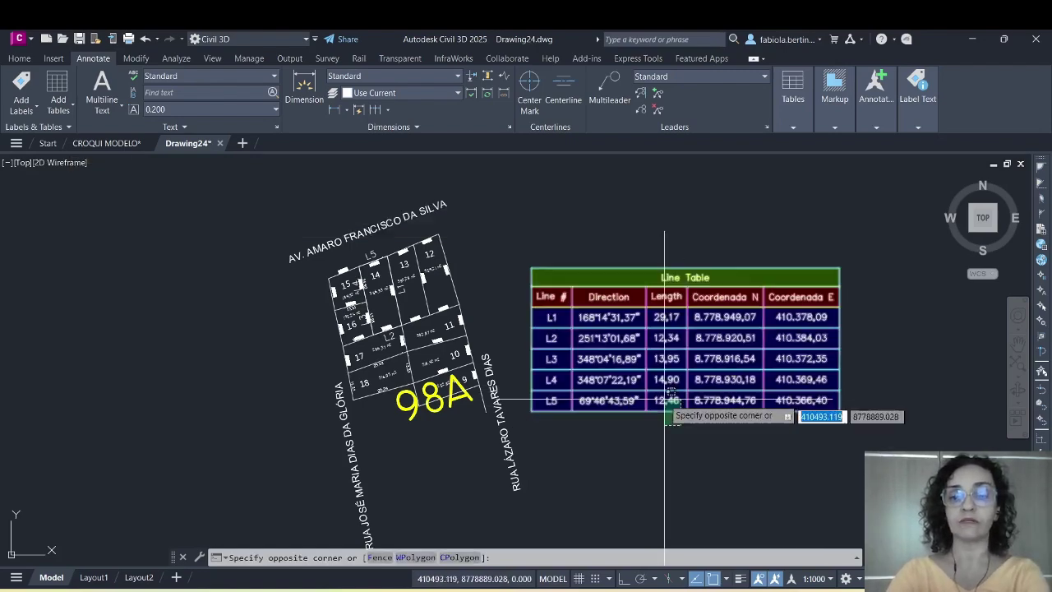
{"action": "left_click", "coordinate": [661, 396]}
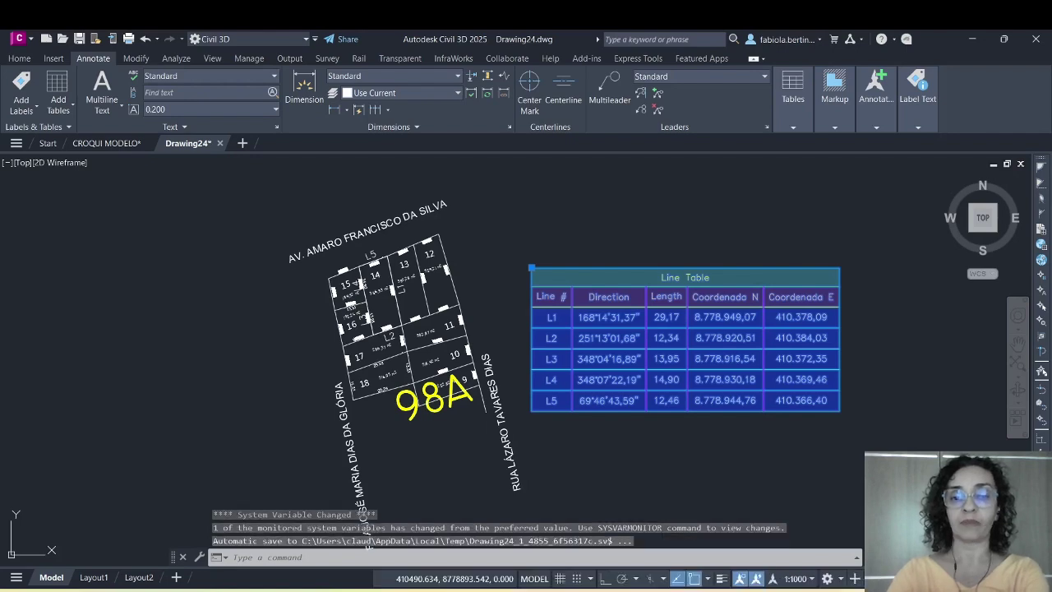
{"action": "type", "text": "EXPL"}
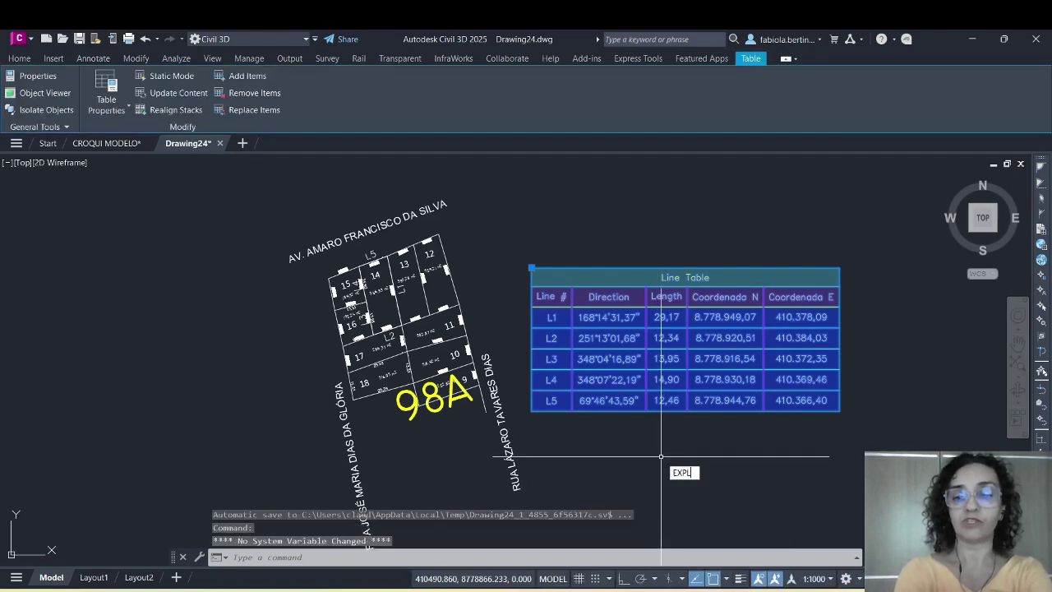
{"action": "type", "text": "ODE"}
{"action": "key", "text": "Return"}
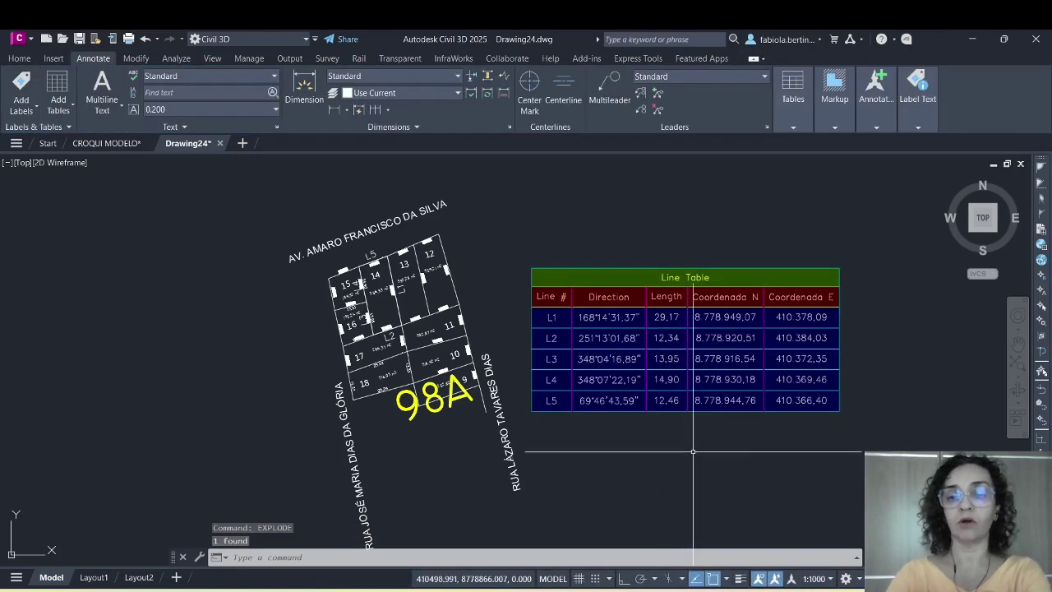
{"action": "key", "text": "Return"}
{"action": "left_click", "coordinate": [707, 444]}
{"action": "left_click", "coordinate": [645, 372]}
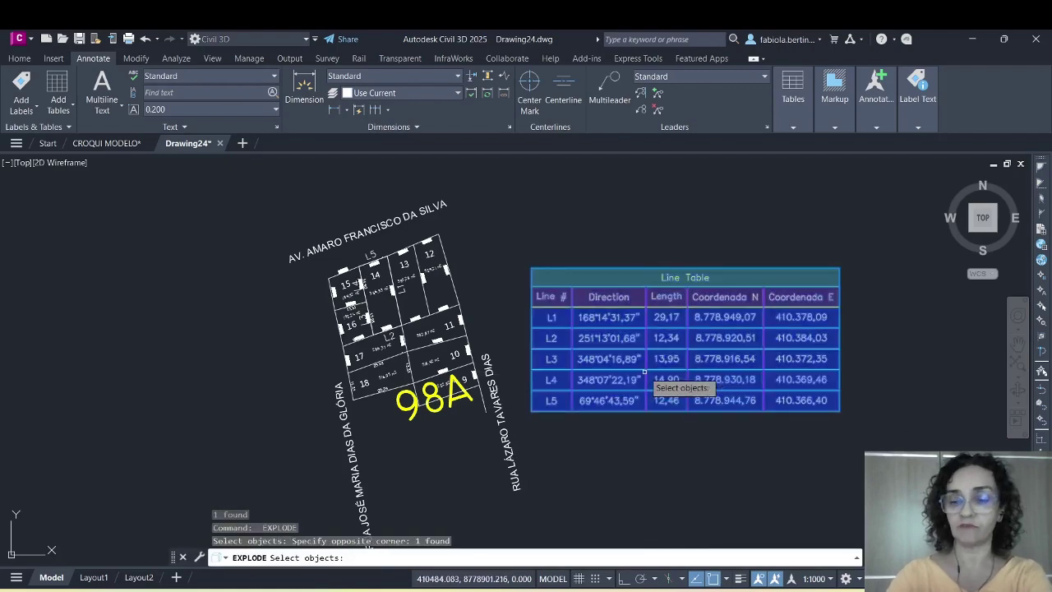
{"action": "key", "text": "Return"}
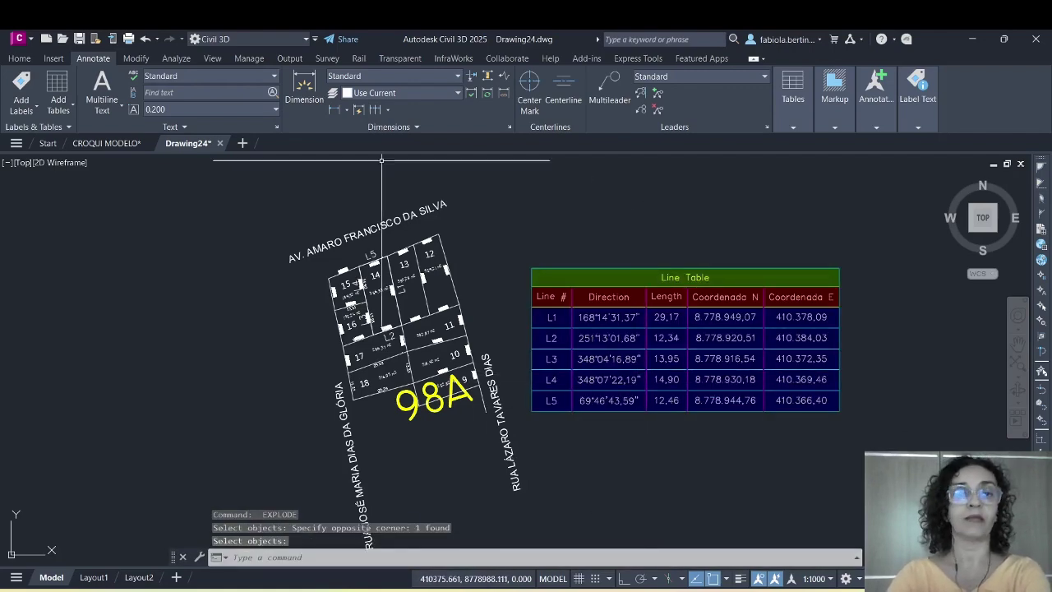
Place the Civil 3D window side by side with the TABELA DE COORDENADAS workbook in Excel, with the Line Table in view.
{"action": "left_click_drag", "start_coordinate": [375, 42], "coordinate": [467, 66]}
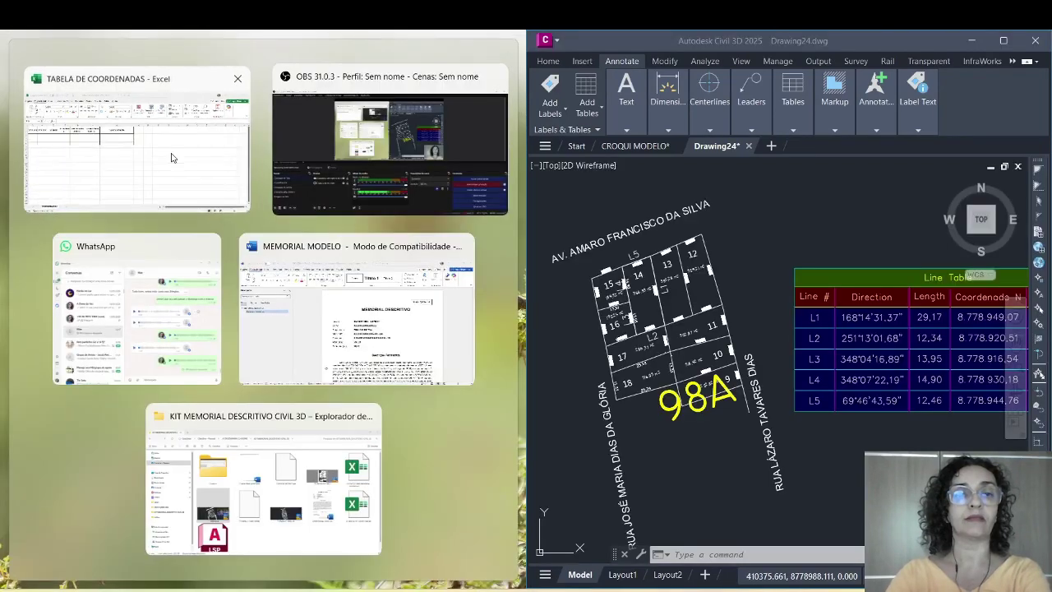
{"action": "left_click", "coordinate": [169, 156]}
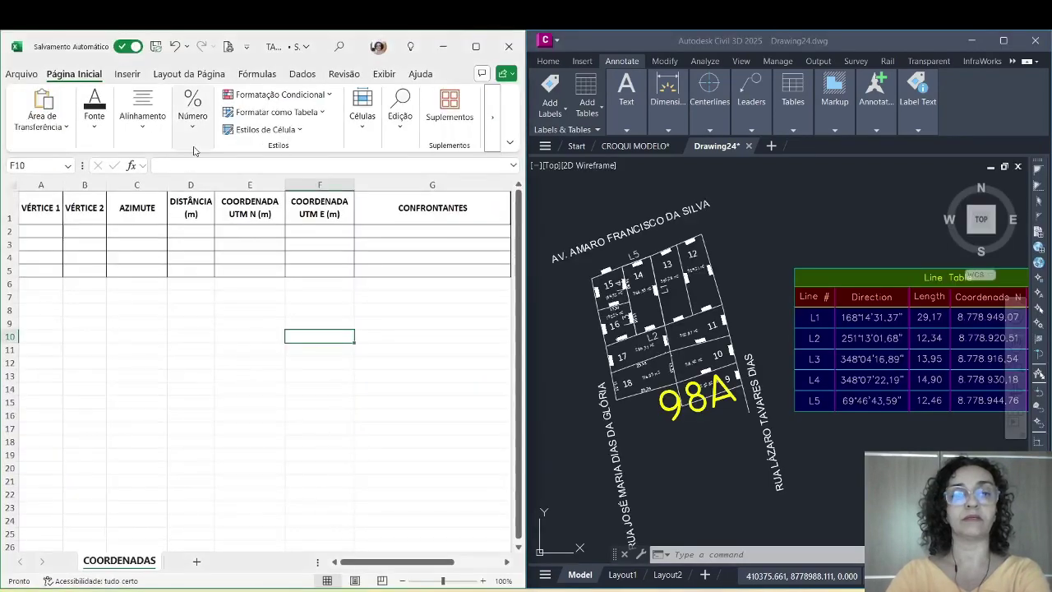
{"action": "middle_click_drag", "start_coordinate": [737, 267], "coordinate": [668, 254]}
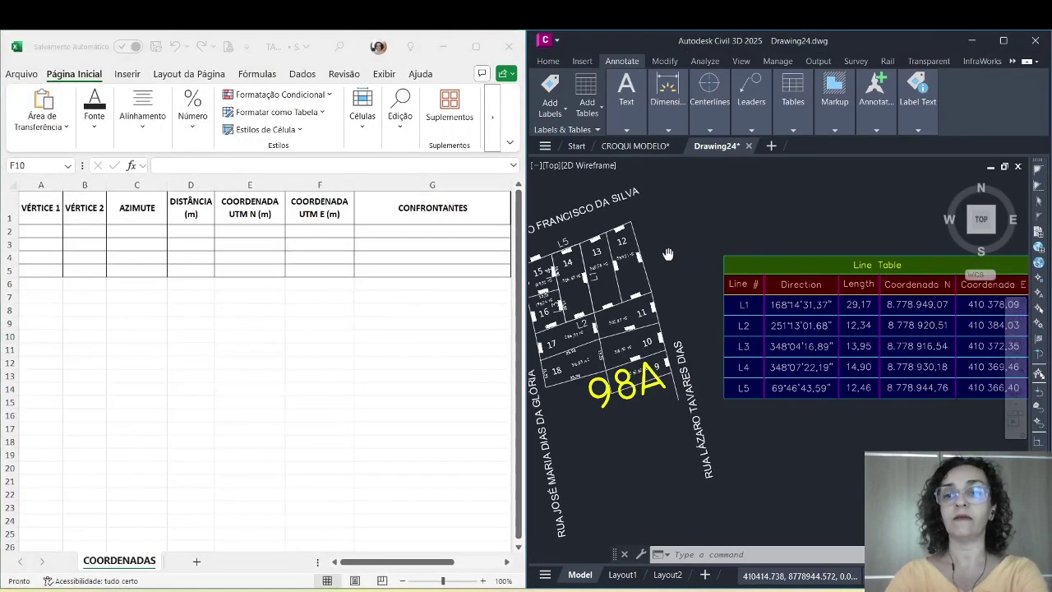
{"action": "middle_click_drag", "start_coordinate": [775, 238], "coordinate": [662, 235]}
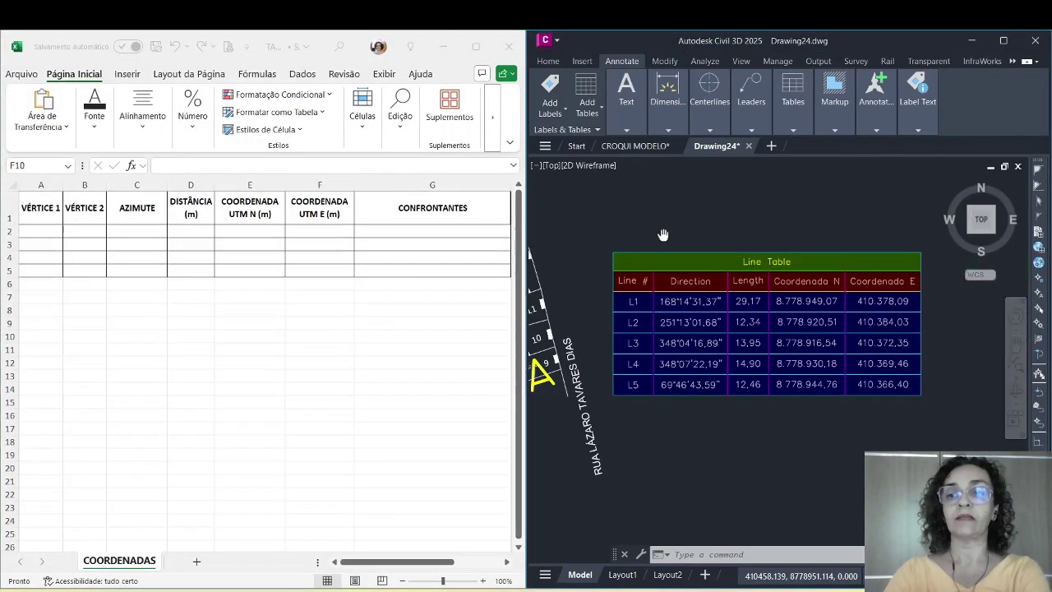
Copy line L1's direction 168°14'31,37" from the Line Table into cell C2 of the AZIMUTE column, and close the text editor.
{"action": "double_click", "coordinate": [689, 302]}
{"action": "key", "text": "ctrl+c"}
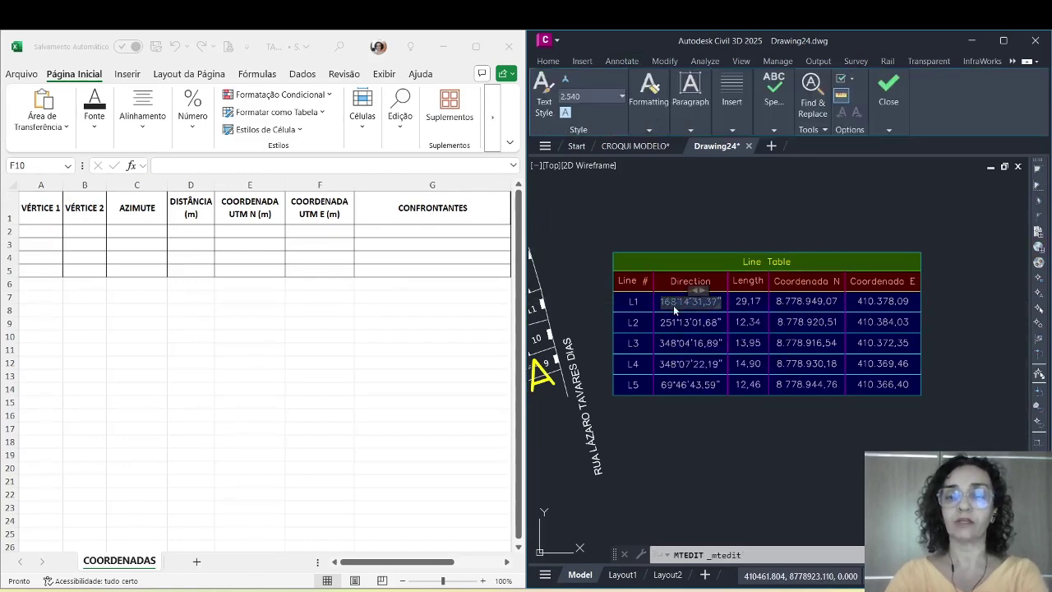
{"action": "left_click", "coordinate": [143, 231]}
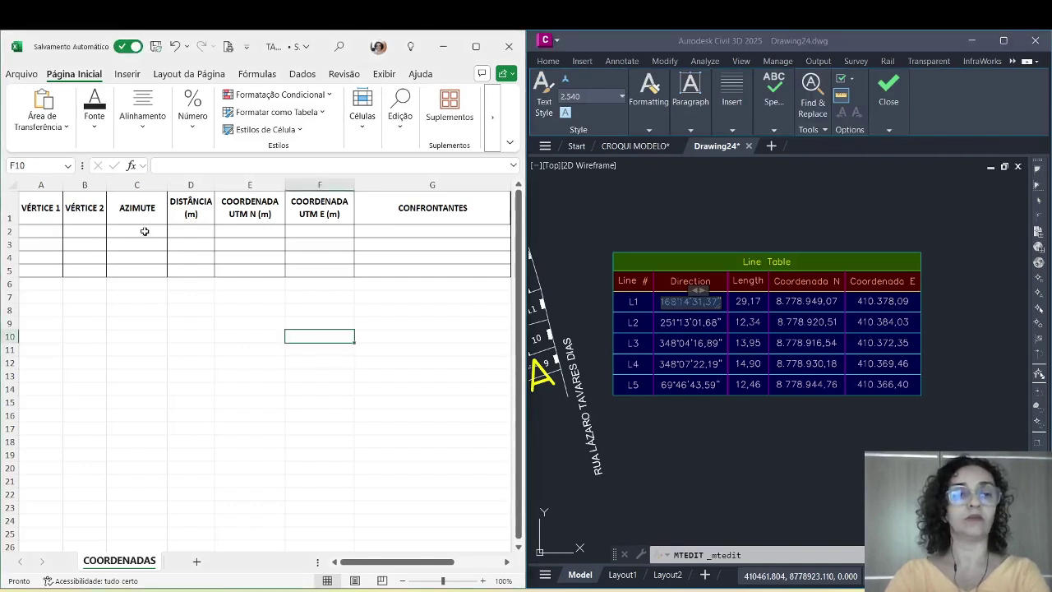
{"action": "double_click", "coordinate": [146, 231]}
{"action": "key", "text": "ctrl+v"}
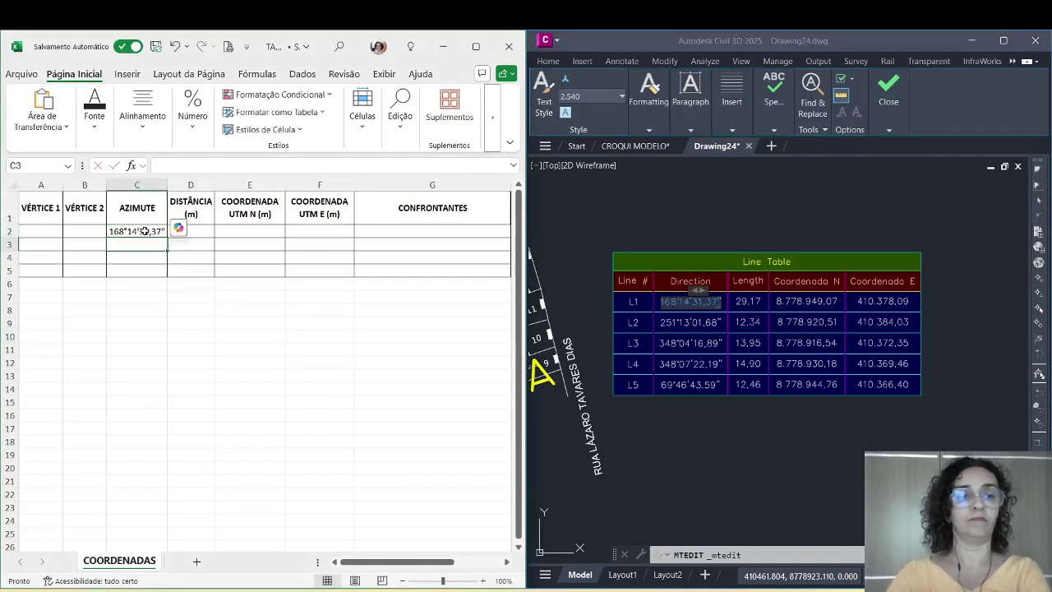
{"action": "left_click", "coordinate": [239, 350]}
{"action": "left_click", "coordinate": [740, 217]}
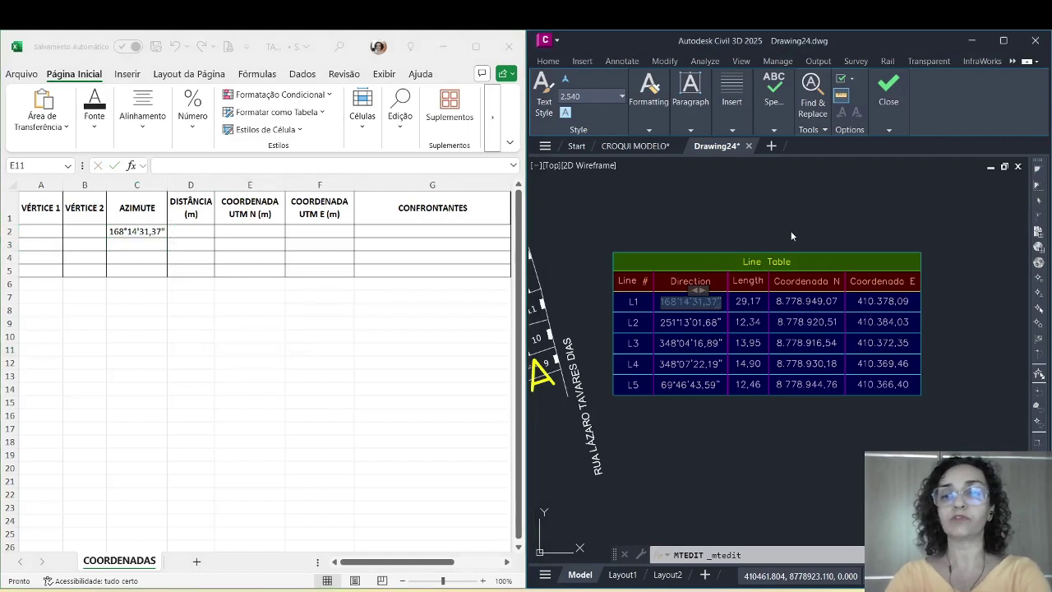
{"action": "key", "text": "Escape"}
{"action": "key", "text": "Escape"}
Load the TE_TableExport LISP routine from the LISPS folder with APPLOAD.
{"action": "left_click", "coordinate": [784, 220]}
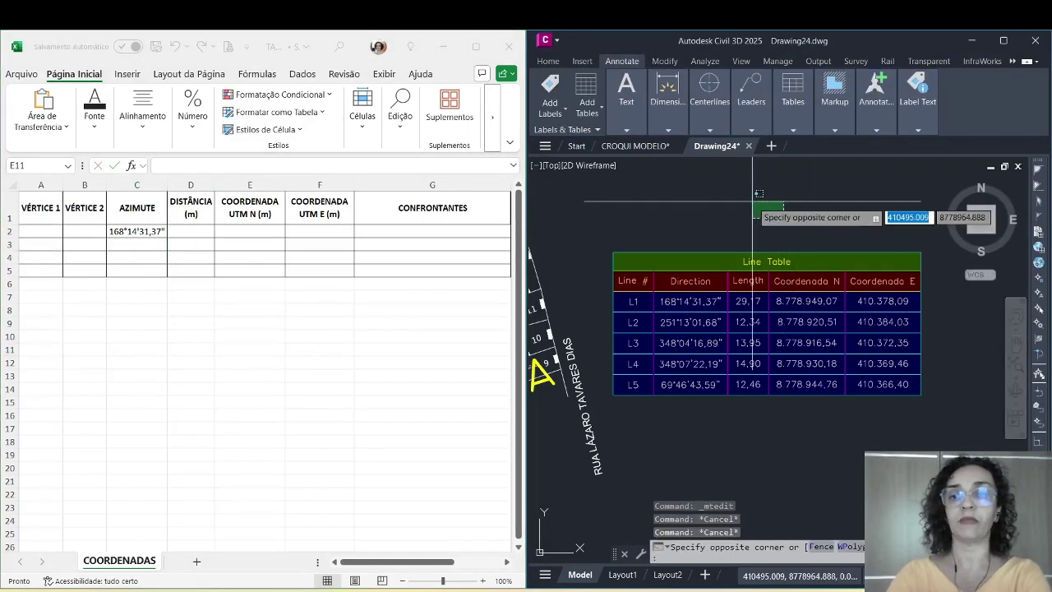
{"action": "left_click", "coordinate": [752, 202]}
{"action": "type", "text": "A"}
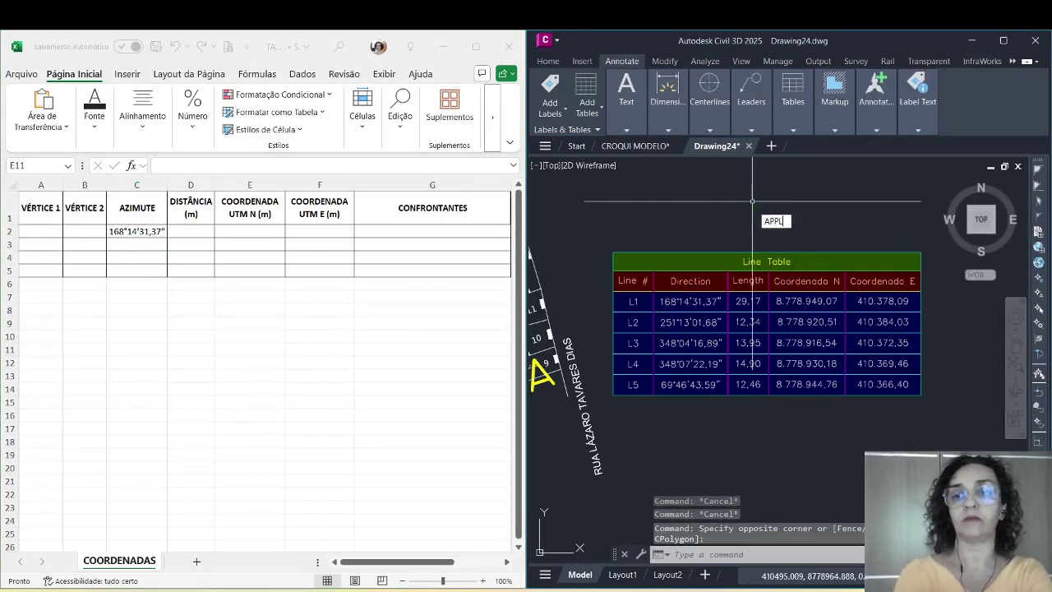
{"action": "type", "text": "PPL"}
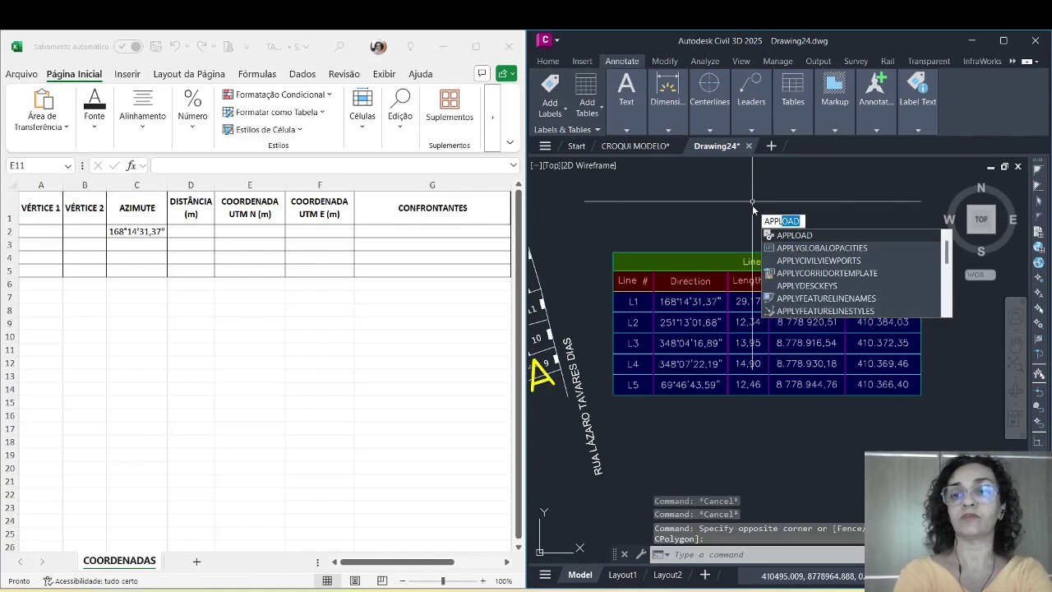
{"action": "type", "text": "OAD"}
{"action": "key", "text": "Return"}
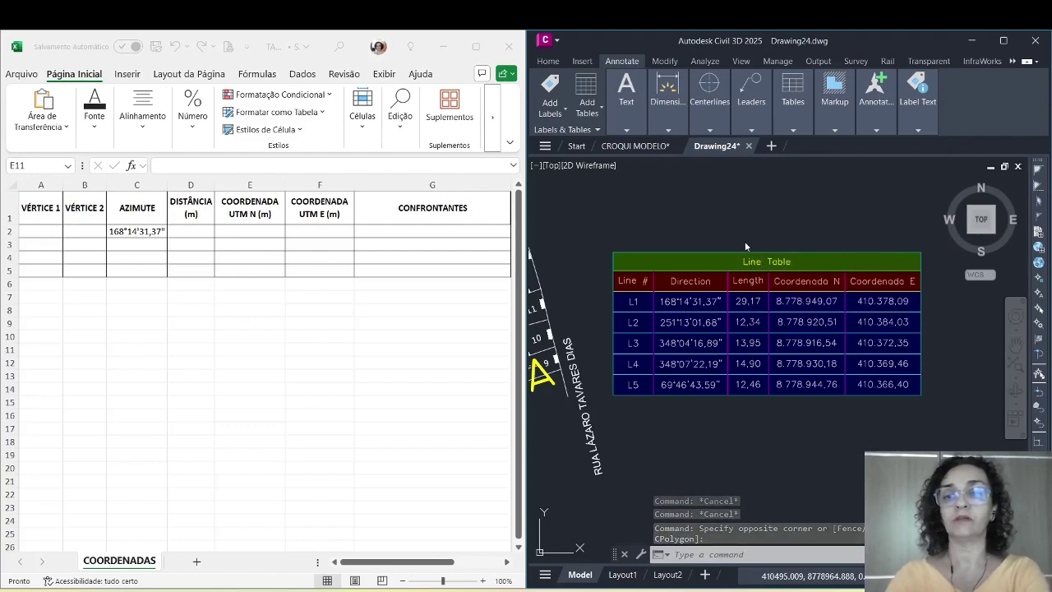
{"action": "left_click", "coordinate": [398, 239]}
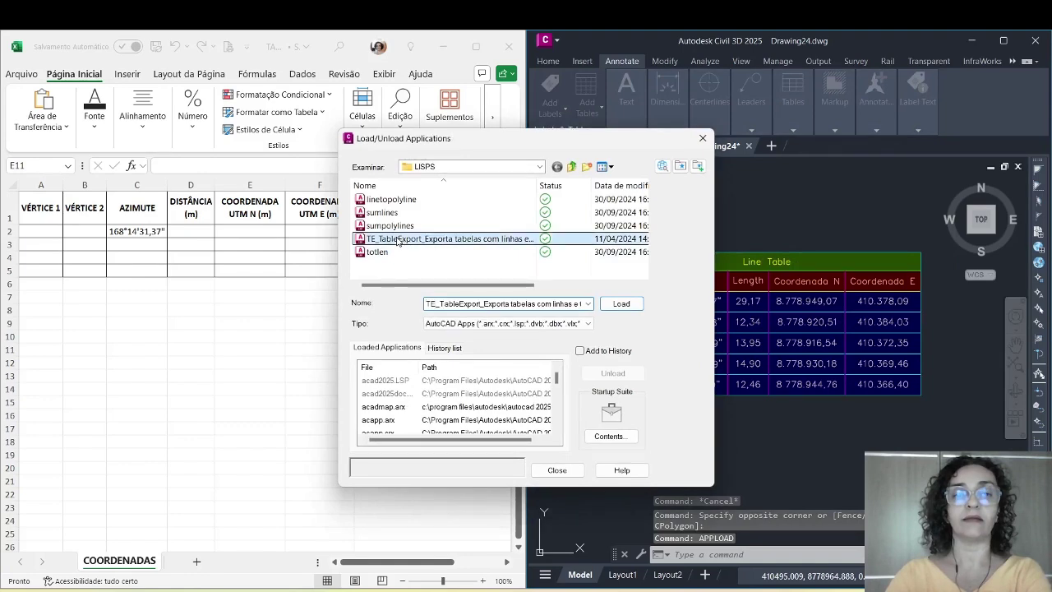
{"action": "left_click", "coordinate": [621, 304]}
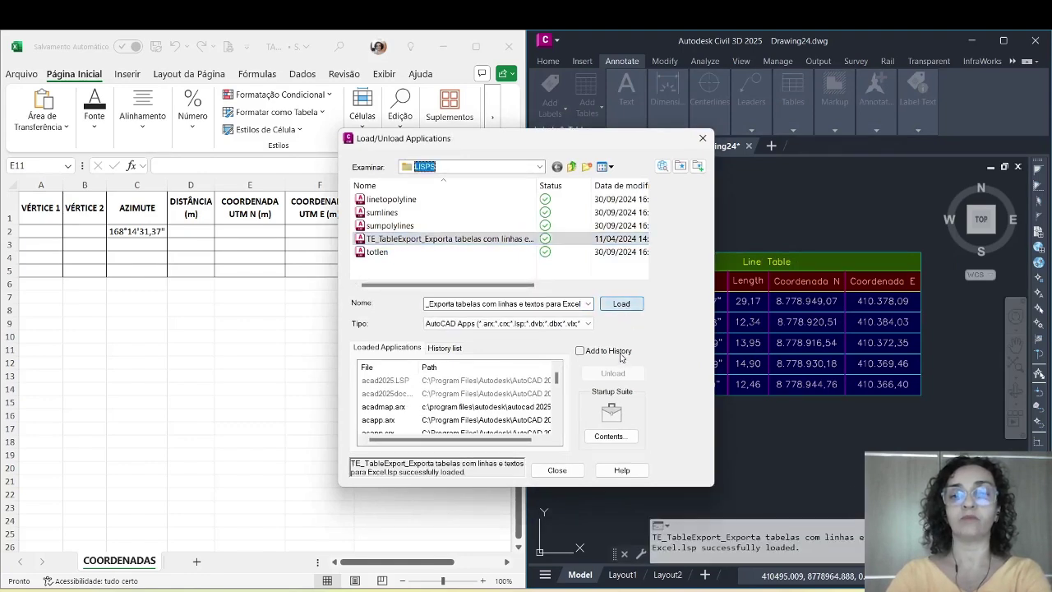
{"action": "left_click", "coordinate": [557, 471]}
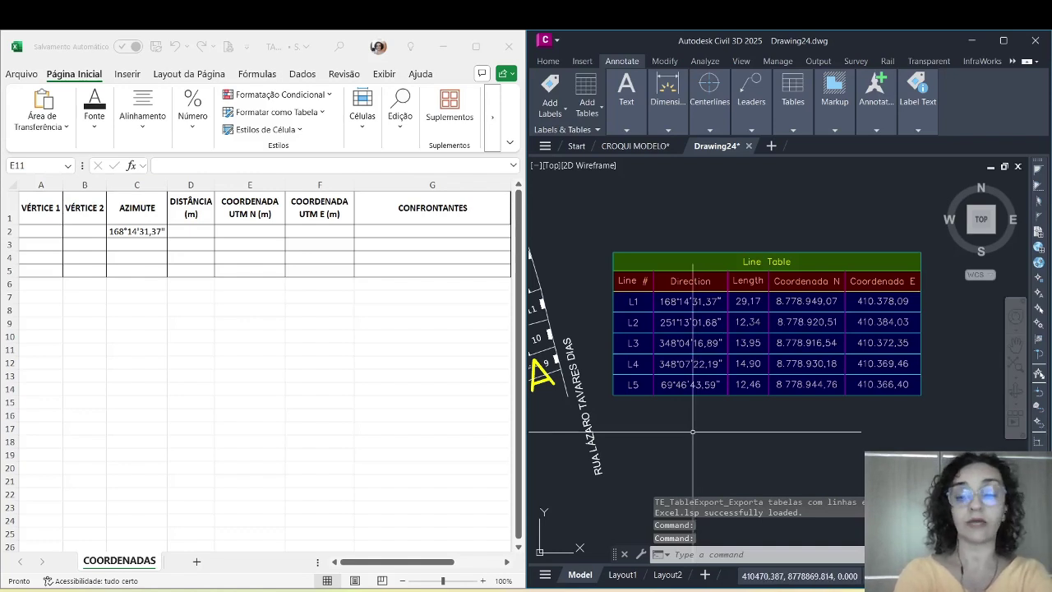
Run the TE command on the entire exploded Line Table to export it to a new Excel workbook.
{"action": "type", "text": "TE"}
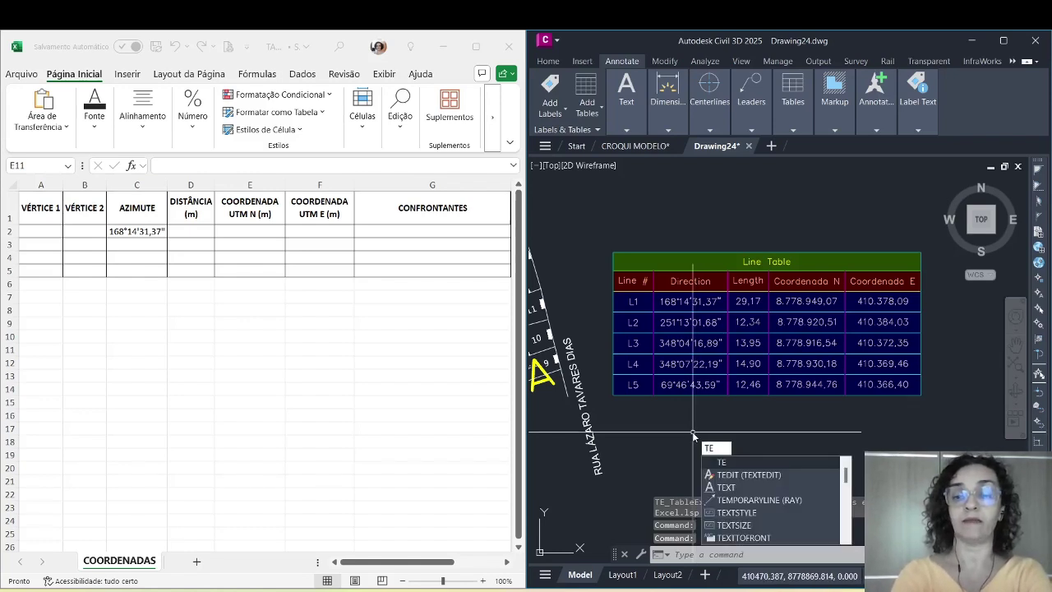
{"action": "key", "text": "Return"}
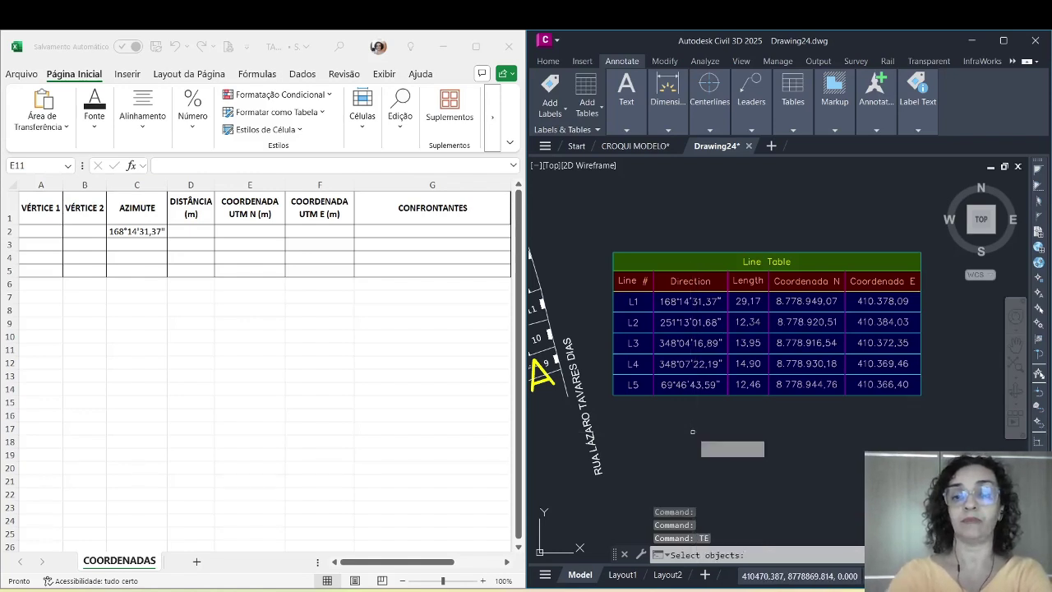
{"action": "left_click", "coordinate": [611, 251]}
{"action": "left_click", "coordinate": [931, 404]}
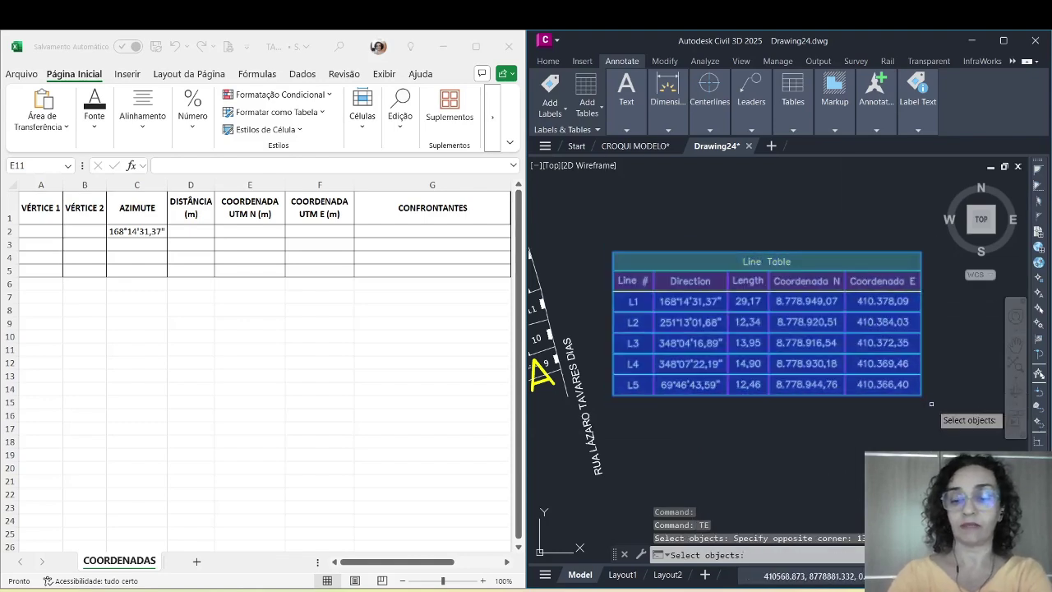
{"action": "key", "text": "Return"}
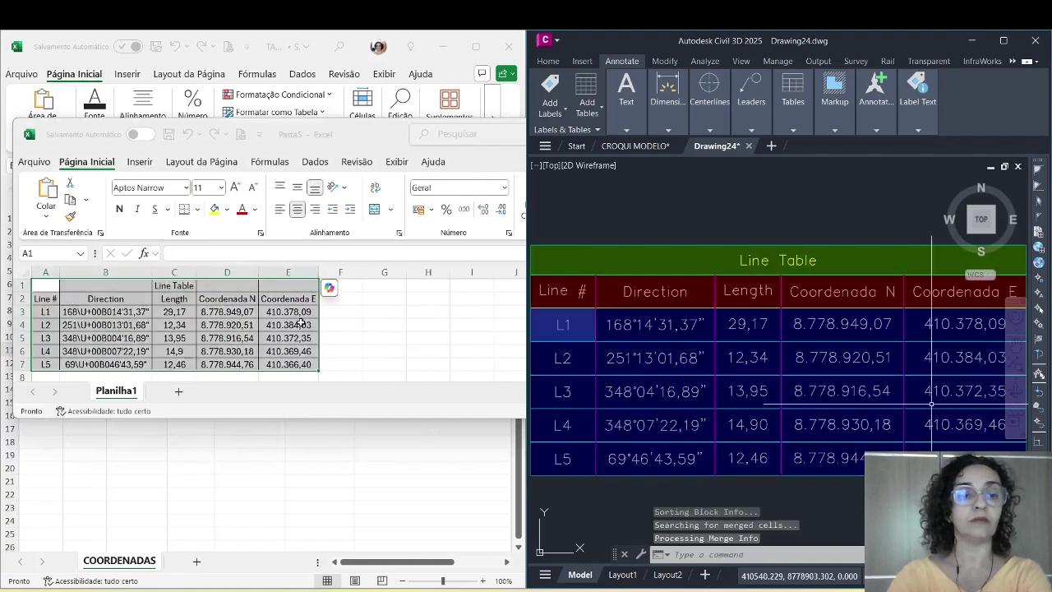
Replace every \U+00B0 code in the exported sheet's direction values with the degree sign °.
{"action": "left_click", "coordinate": [332, 338]}
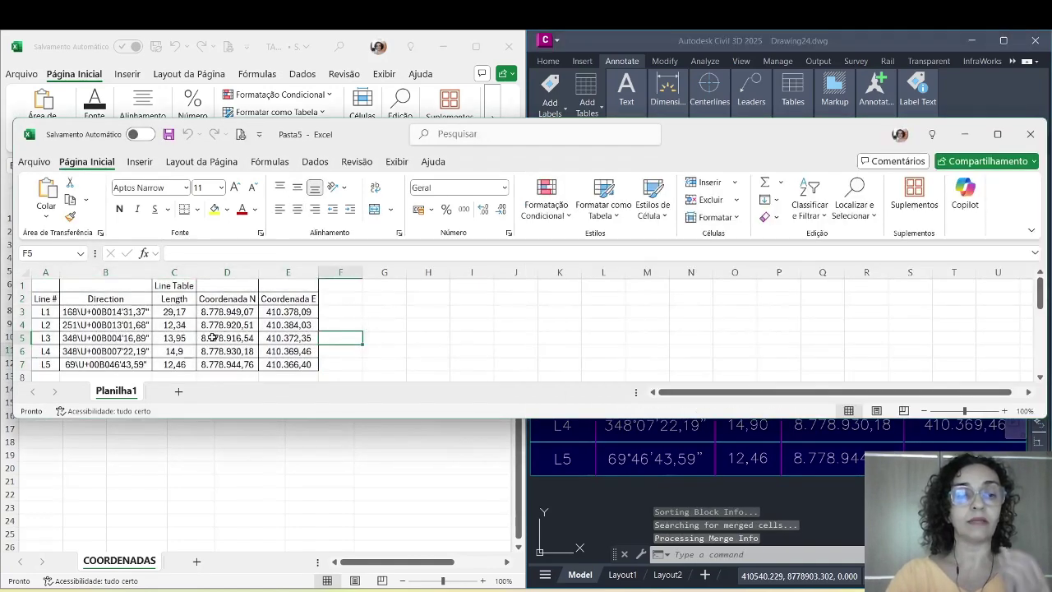
{"action": "left_click", "coordinate": [130, 312]}
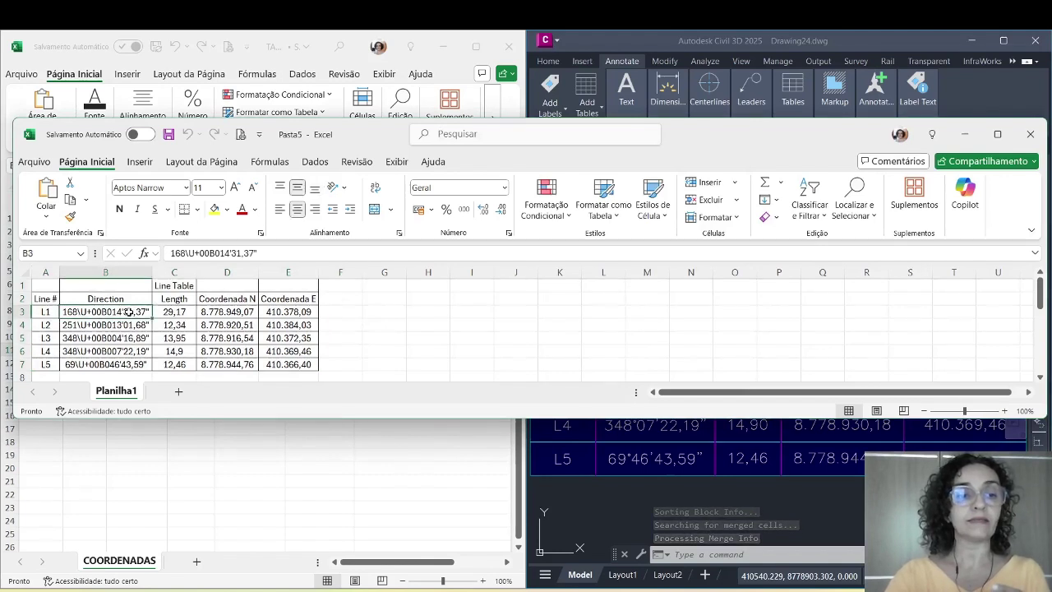
{"action": "left_click", "coordinate": [186, 254]}
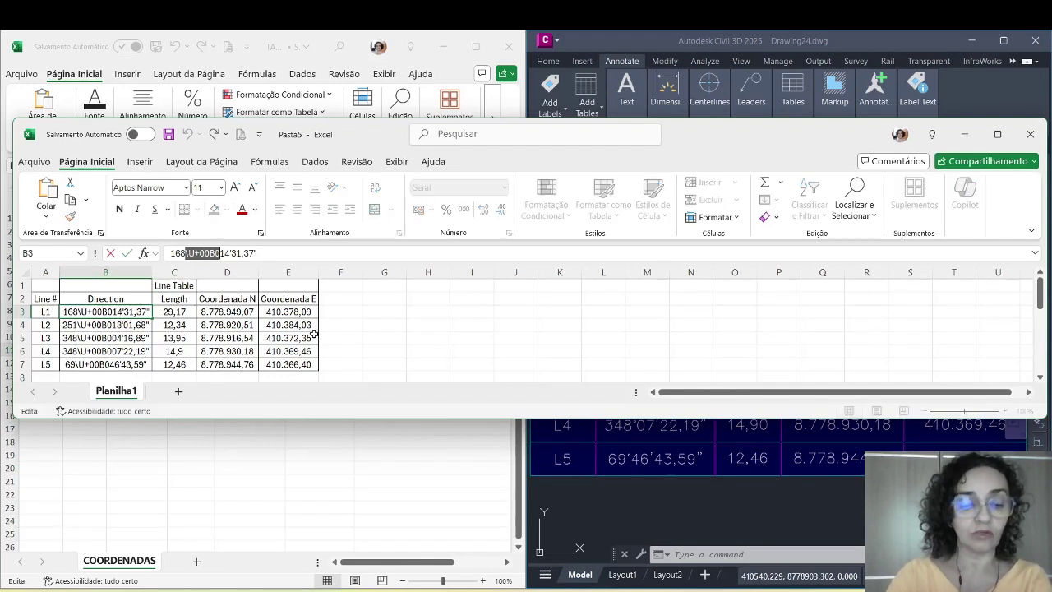
{"action": "left_click", "coordinate": [735, 324]}
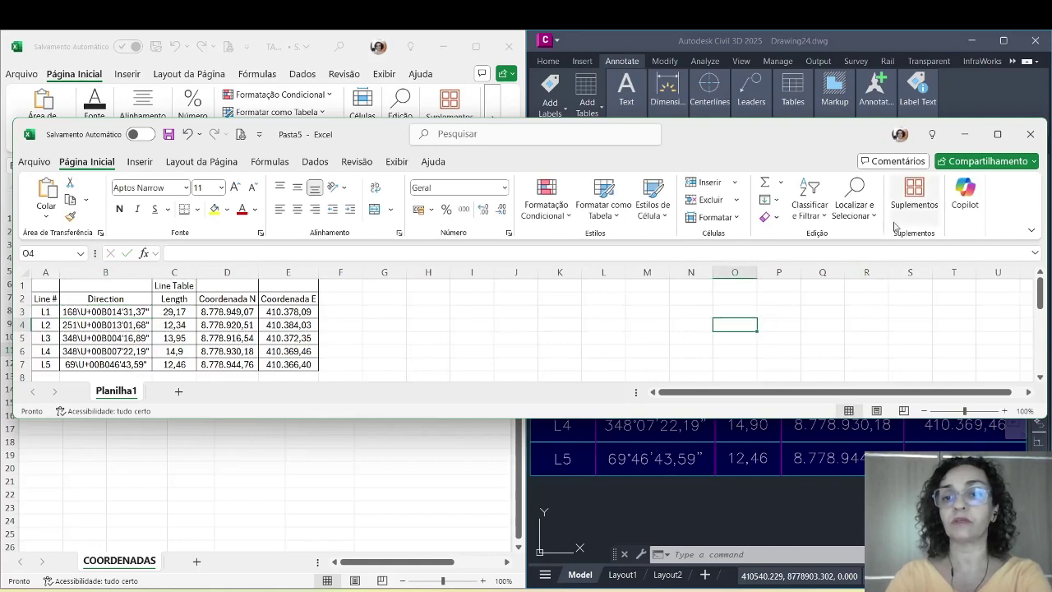
{"action": "left_click", "coordinate": [855, 206]}
{"action": "left_click", "coordinate": [873, 257]}
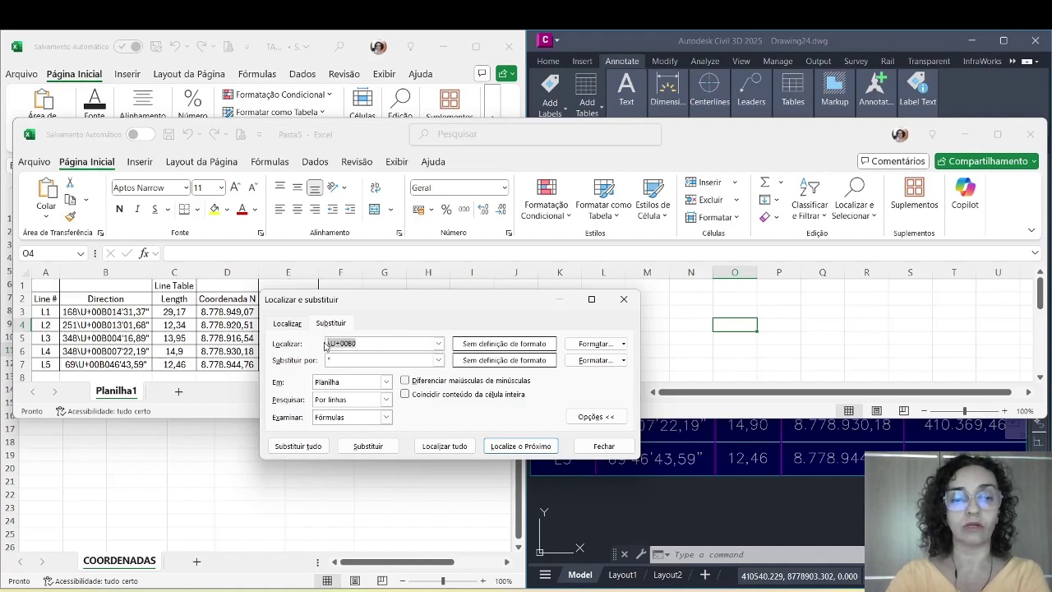
{"action": "left_click", "coordinate": [363, 359]}
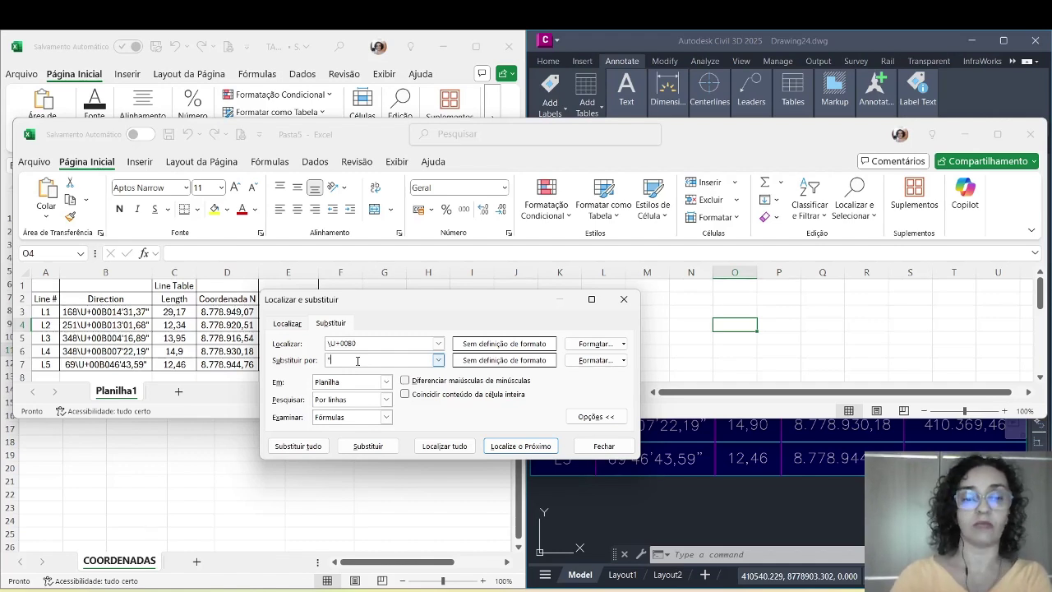
{"action": "left_click", "coordinate": [297, 446]}
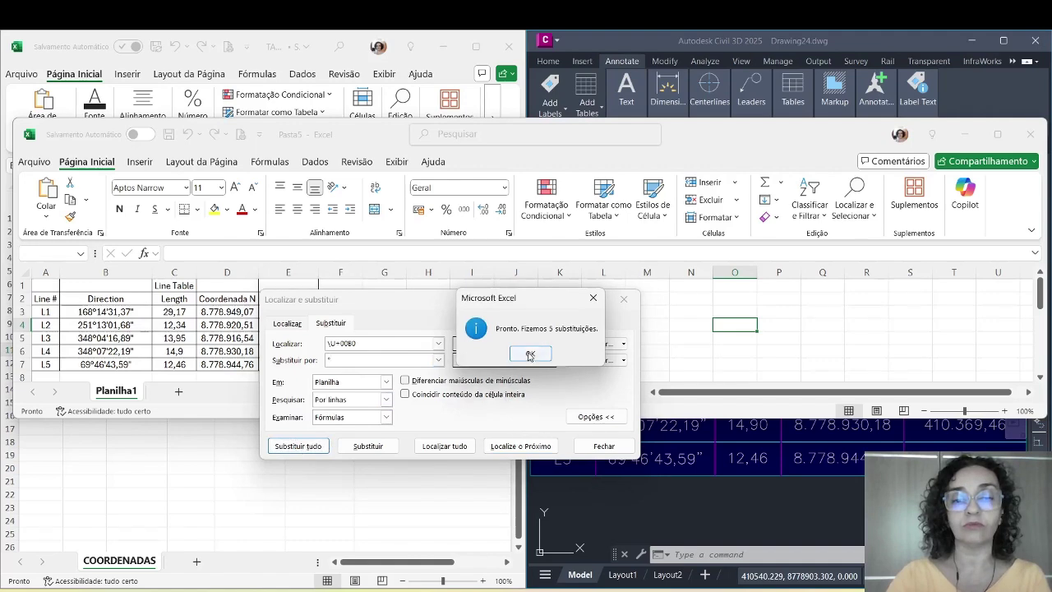
{"action": "left_click", "coordinate": [530, 353]}
{"action": "left_click", "coordinate": [604, 445]}
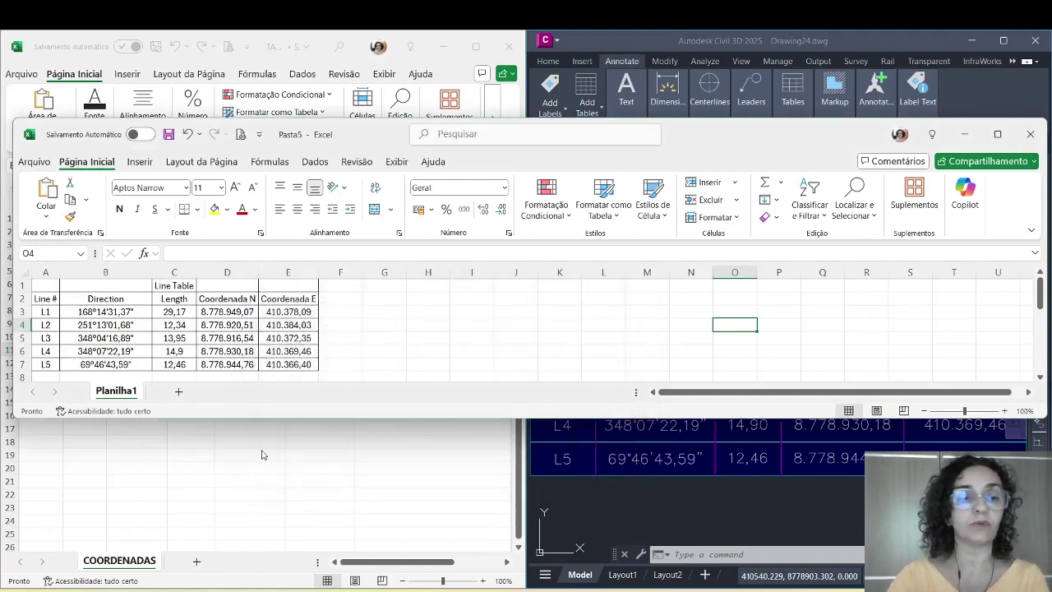
Copy the direction, length and coordinate values of lines L1 to L5 from the exported sheet into the COORDENADAS table starting at C2.
{"action": "left_click", "coordinate": [278, 341]}
{"action": "left_click_drag", "start_coordinate": [92, 313], "coordinate": [273, 364]}
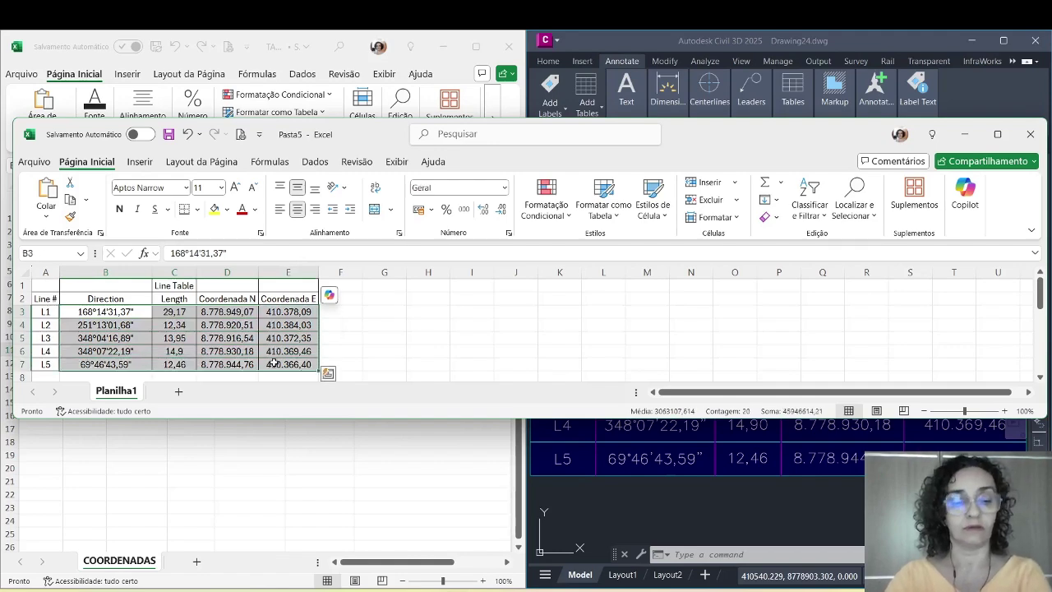
{"action": "key", "text": "ctrl+c"}
{"action": "key", "text": "alt+Tab"}
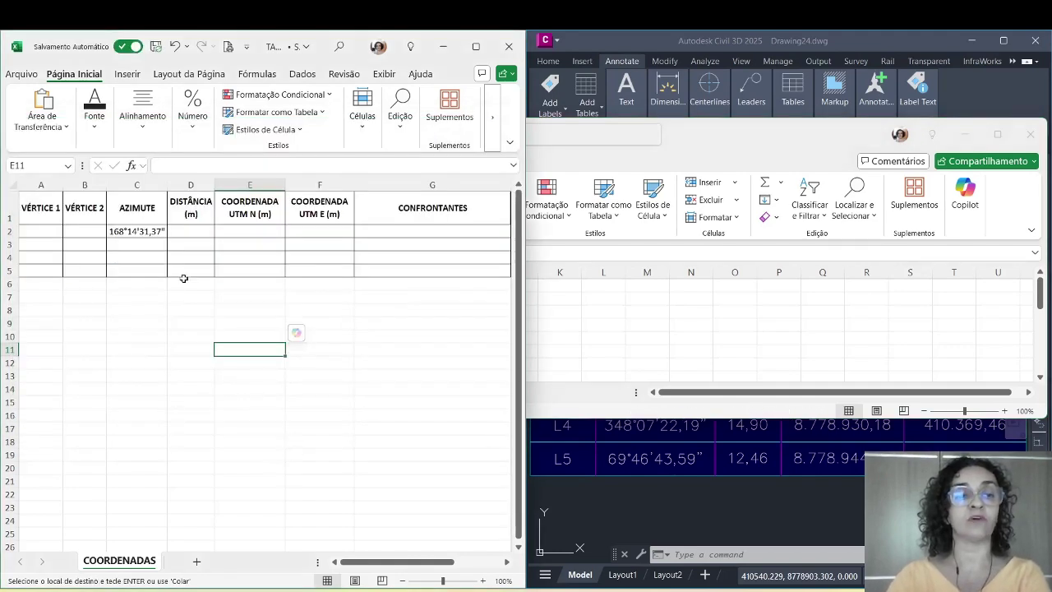
{"action": "left_click", "coordinate": [146, 233]}
{"action": "key", "text": "ctrl+v"}
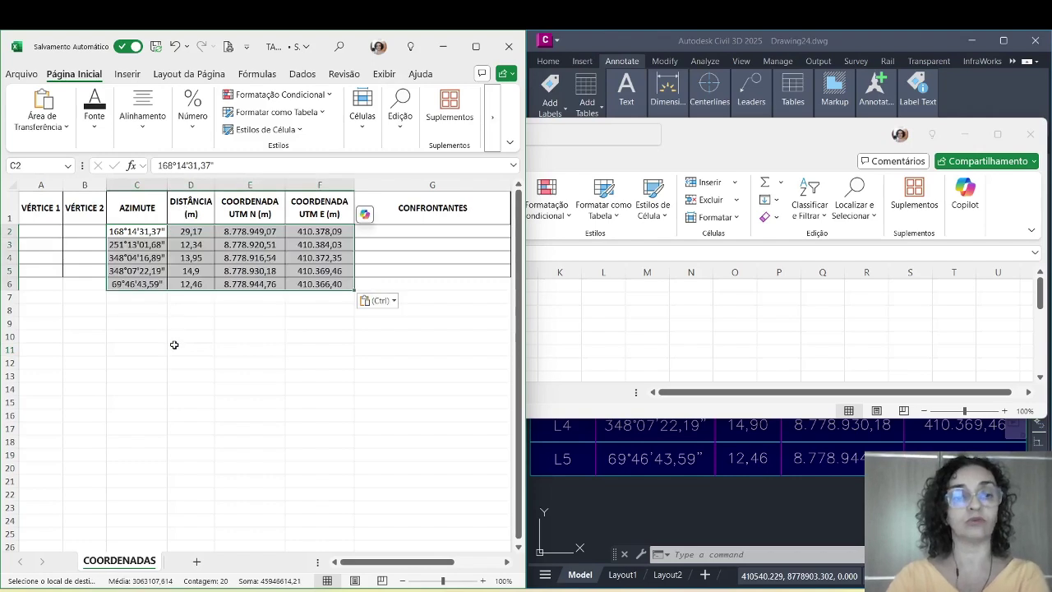
{"action": "left_click", "coordinate": [188, 349]}
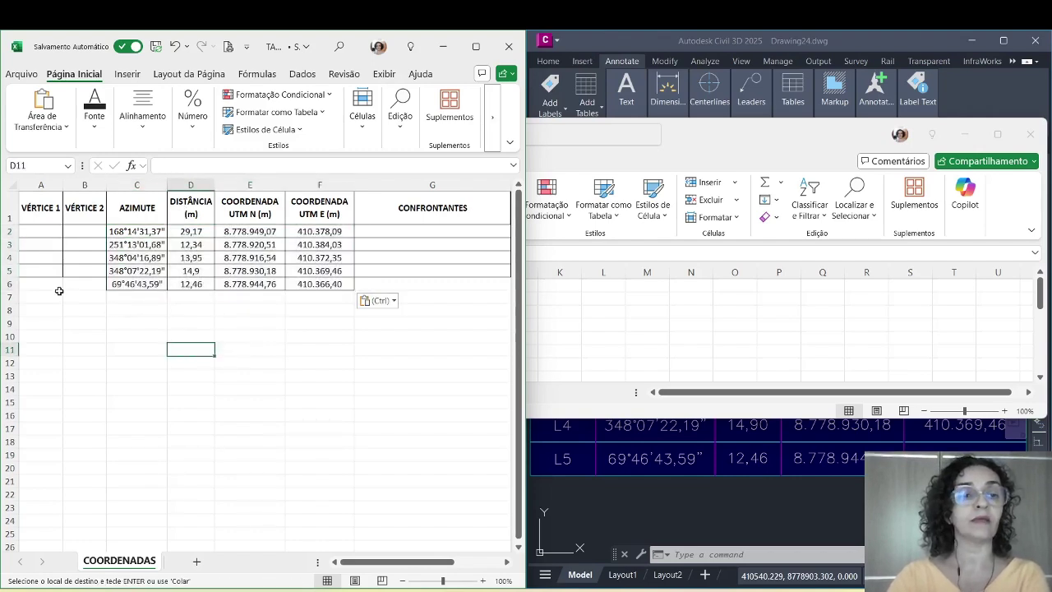
Apply row 5's formatting to row 6 of the coordinate table with the Format Painter.
{"action": "left_click", "coordinate": [8, 270]}
{"action": "left_click", "coordinate": [41, 115]}
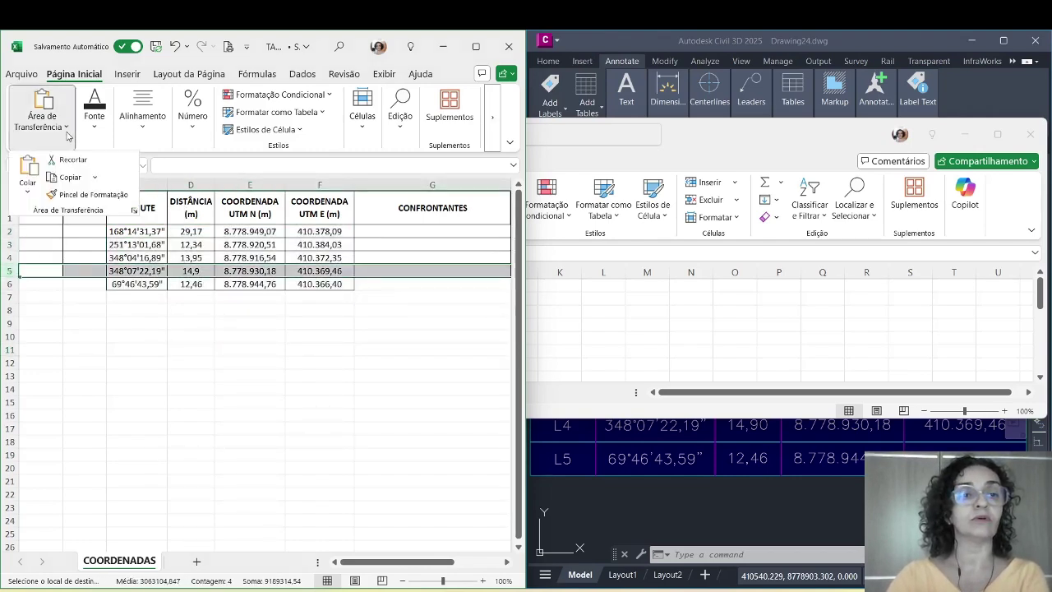
{"action": "left_click", "coordinate": [86, 194]}
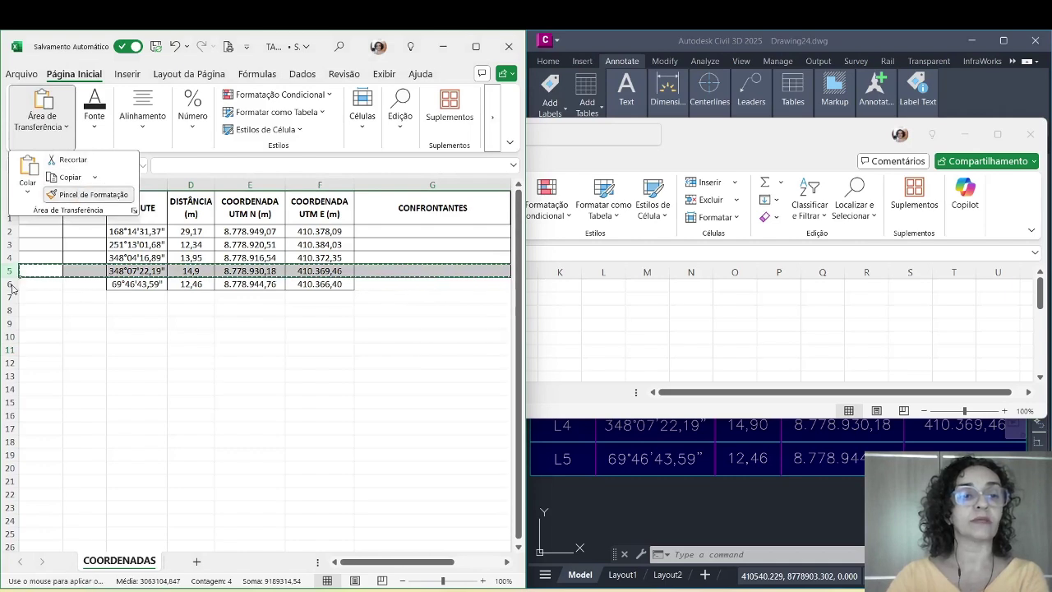
{"action": "left_click", "coordinate": [10, 283]}
{"action": "left_click", "coordinate": [139, 346]}
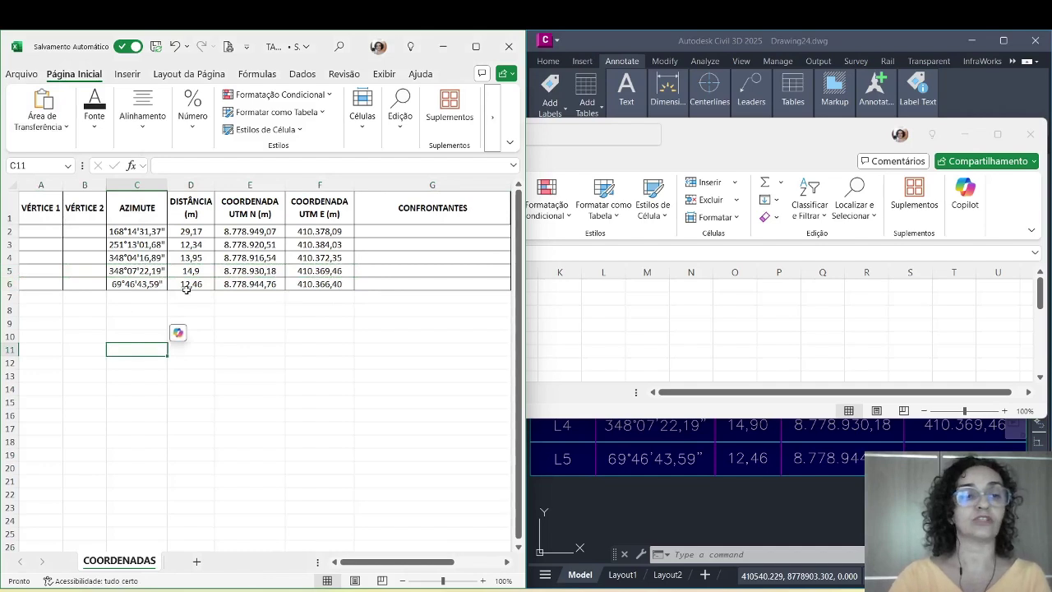
Switch to Civil 3D and show the CROQUI MODELO drawing beside the coordinate table.
{"action": "left_click", "coordinate": [920, 49]}
{"action": "left_click", "coordinate": [51, 230]}
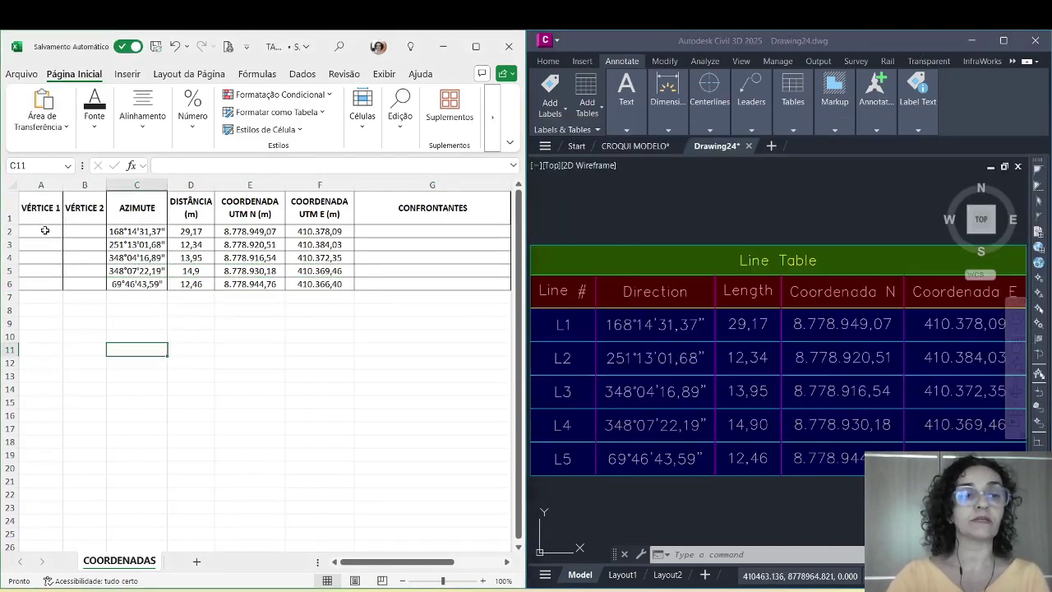
{"action": "left_click", "coordinate": [642, 146]}
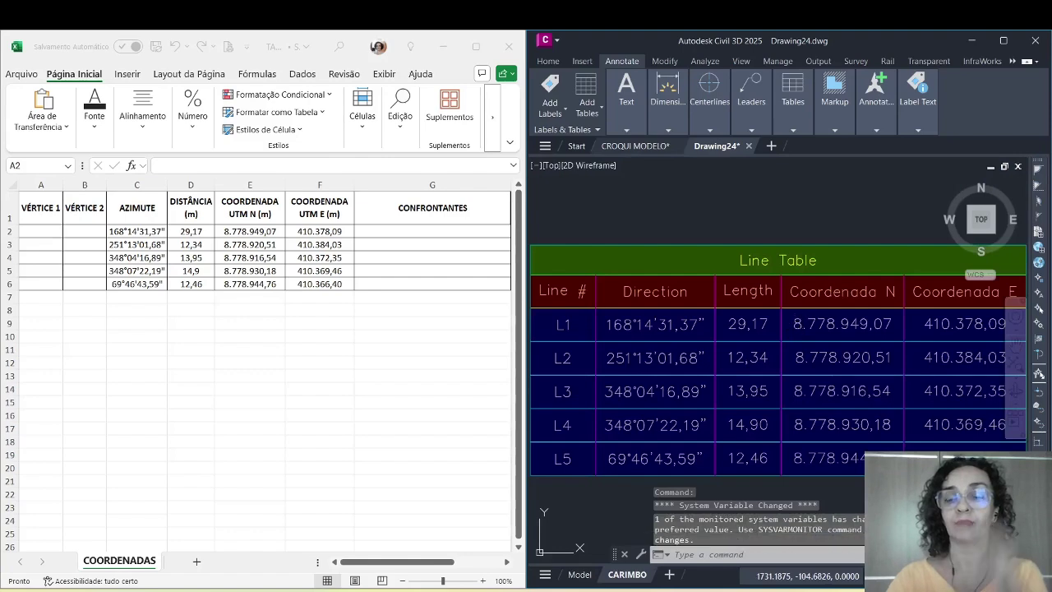
{"action": "left_click", "coordinate": [637, 146]}
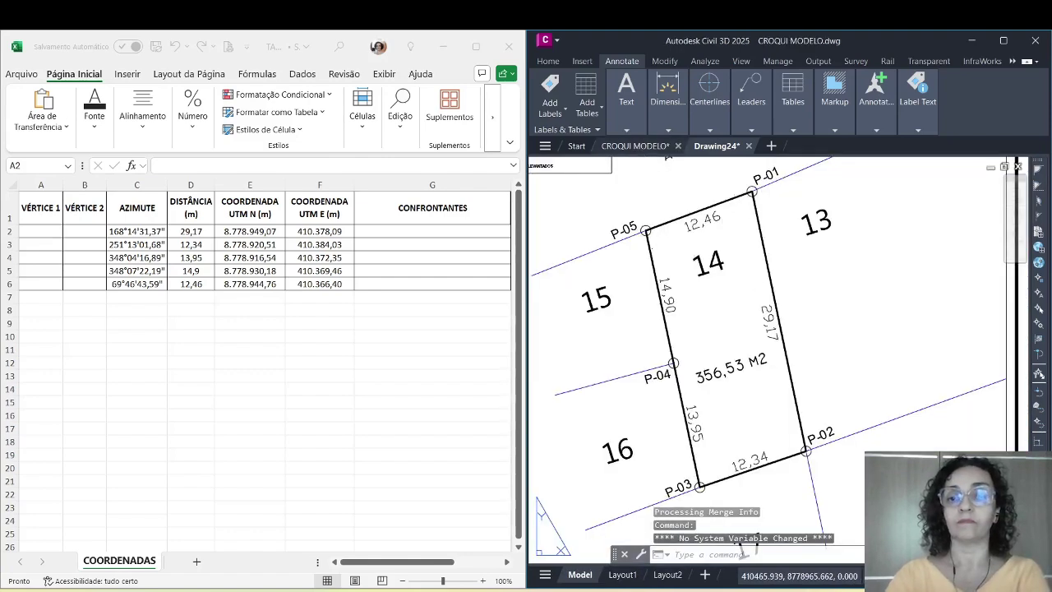
Fill the VÉRTICE 1 column, cells A2 to A6, with P-01, P-02, P-03, P-04 and P-05.
{"action": "left_click", "coordinate": [47, 229]}
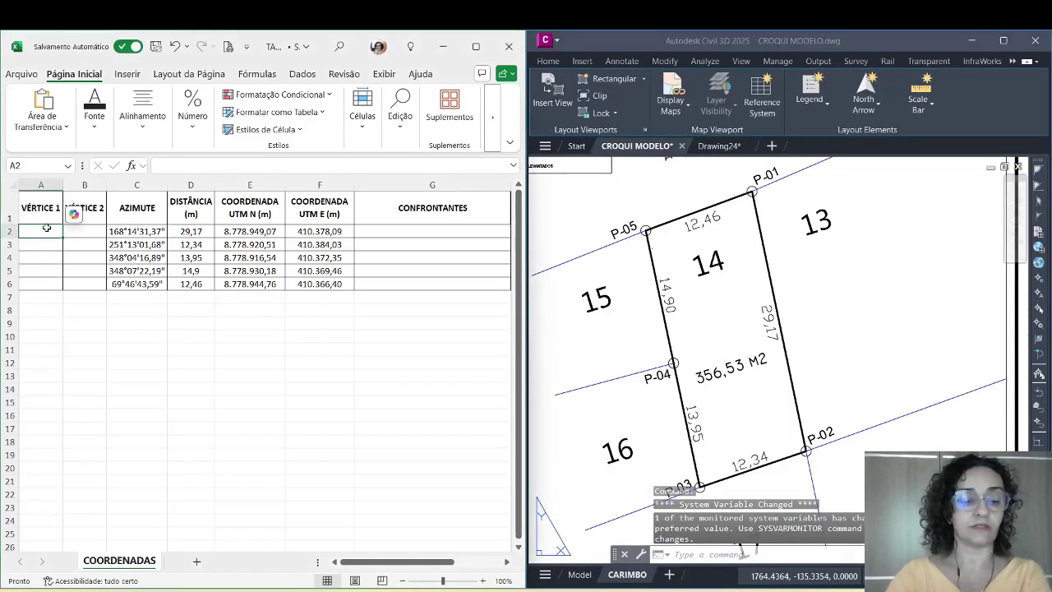
{"action": "type", "text": "P"}
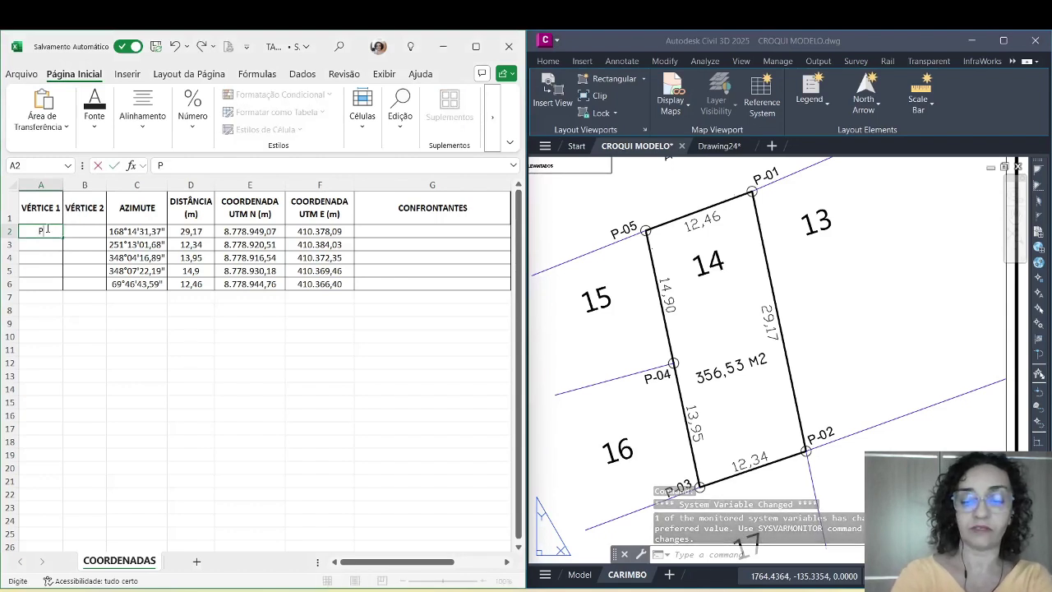
{"action": "type", "text": "-01"}
{"action": "key", "text": "Return"}
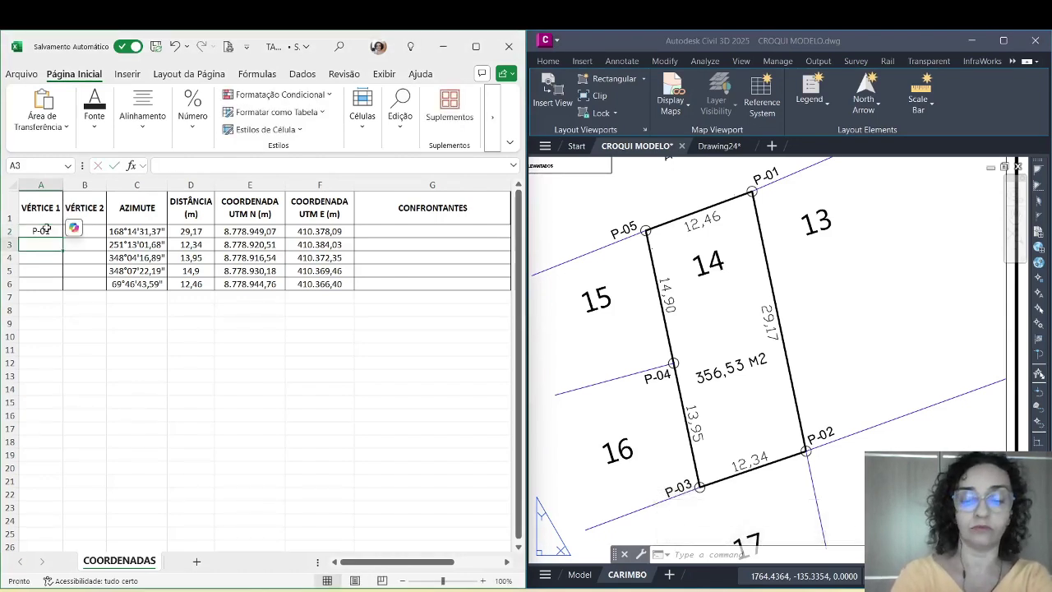
{"action": "type", "text": "P-02"}
{"action": "key", "text": "Return"}
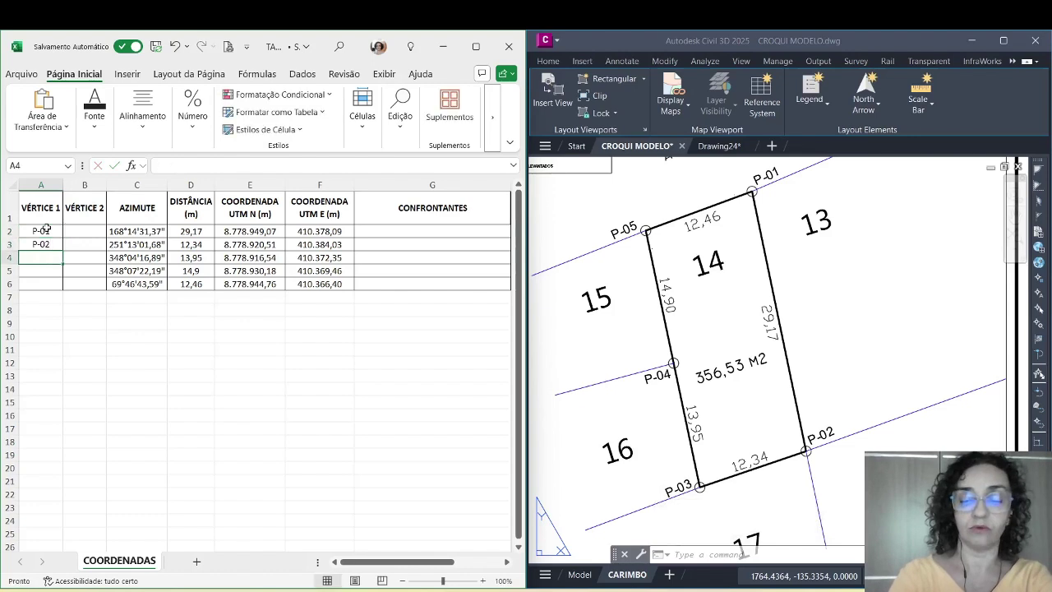
{"action": "type", "text": "P-03"}
{"action": "key", "text": "Return"}
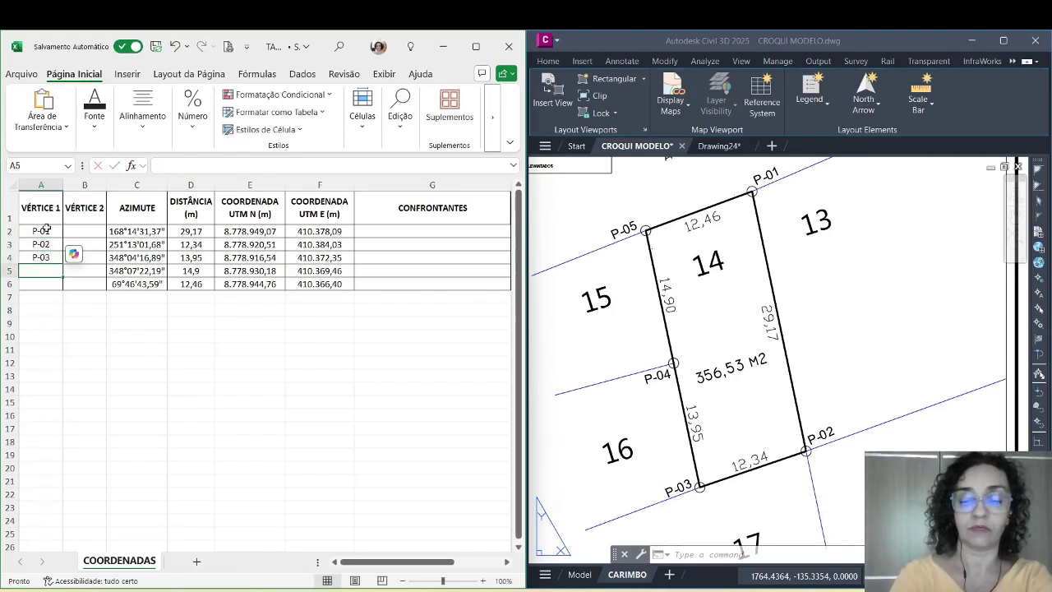
{"action": "type", "text": "P-0"}
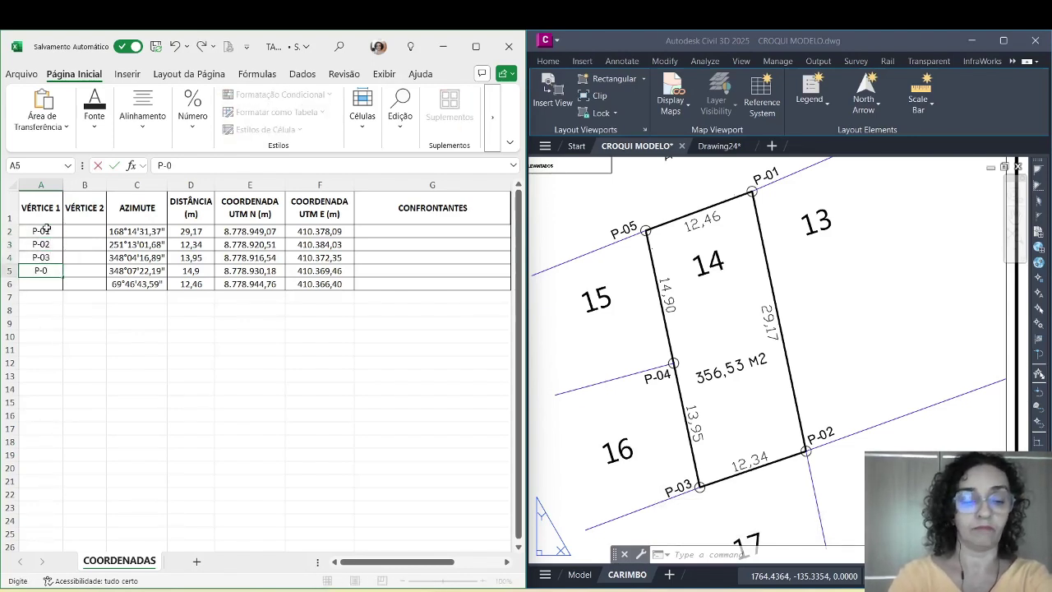
{"action": "type", "text": "4"}
{"action": "key", "text": "Return"}
{"action": "type", "text": "P-0"}
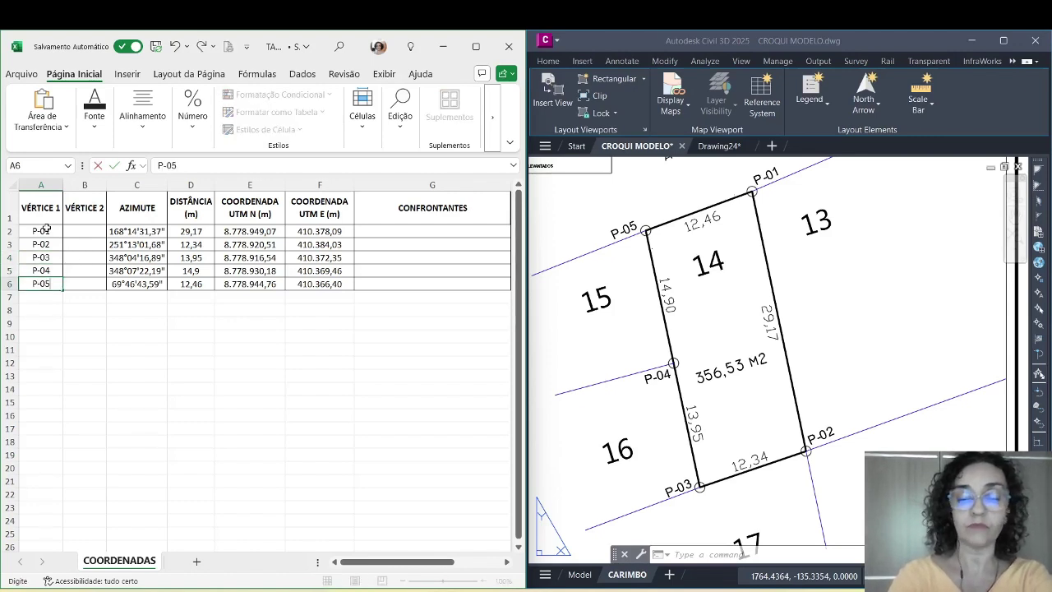
{"action": "type", "text": "5"}
{"action": "key", "text": "Return"}
Fill the VÉRTICE 2 column by copying P-02 to P-05 into B2:B5 and entering P-01 in B6.
{"action": "left_click_drag", "start_coordinate": [28, 243], "coordinate": [34, 284]}
{"action": "key", "text": "ctrl+c"}
{"action": "left_click", "coordinate": [92, 232]}
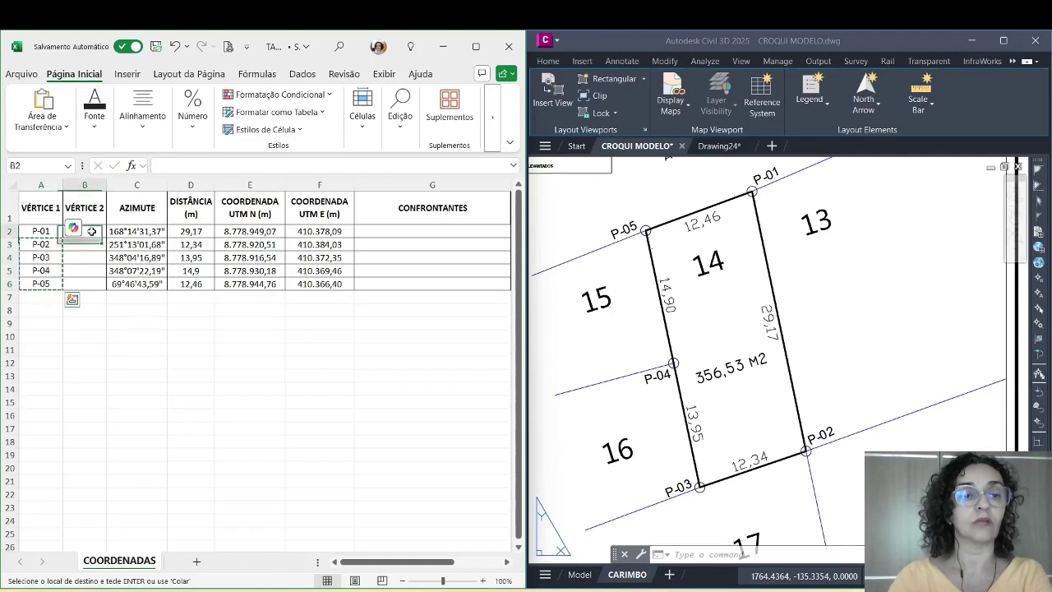
{"action": "key", "text": "ctrl+v"}
{"action": "left_click", "coordinate": [93, 284]}
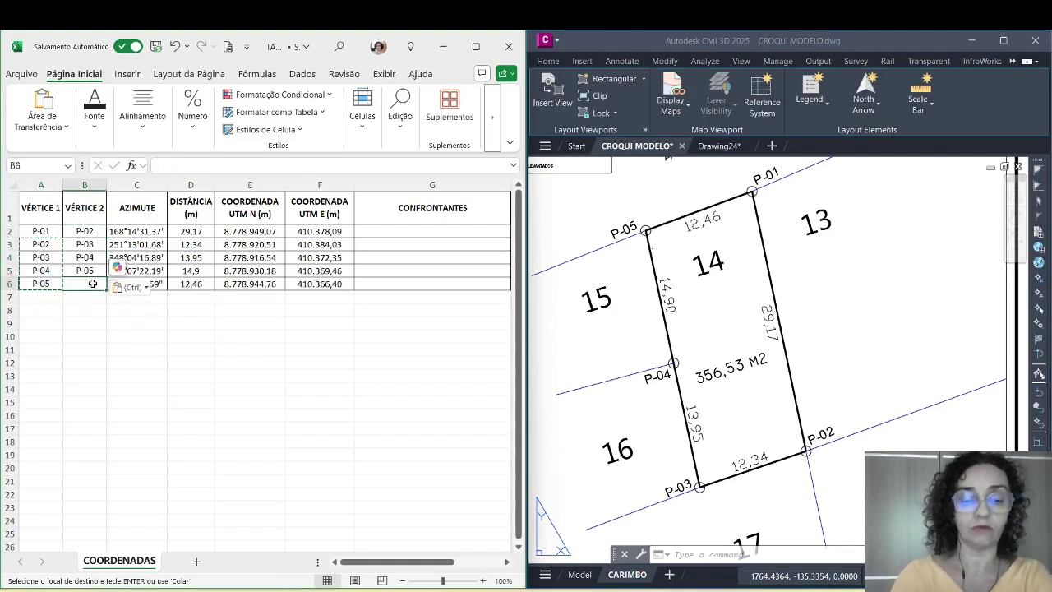
{"action": "type", "text": "P-01"}
{"action": "key", "text": "Return"}
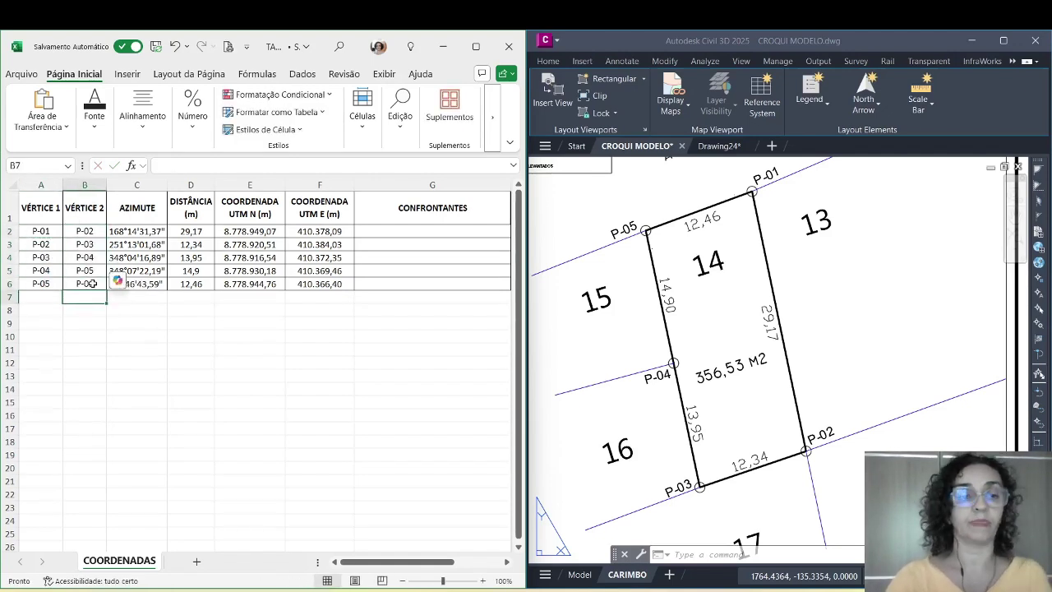
Enter LOTE 13, LOTE 17, LOTE 16 and LOTE 15 in cells G2 to G5 of the CONFRONTANTES column.
{"action": "left_click", "coordinate": [386, 231]}
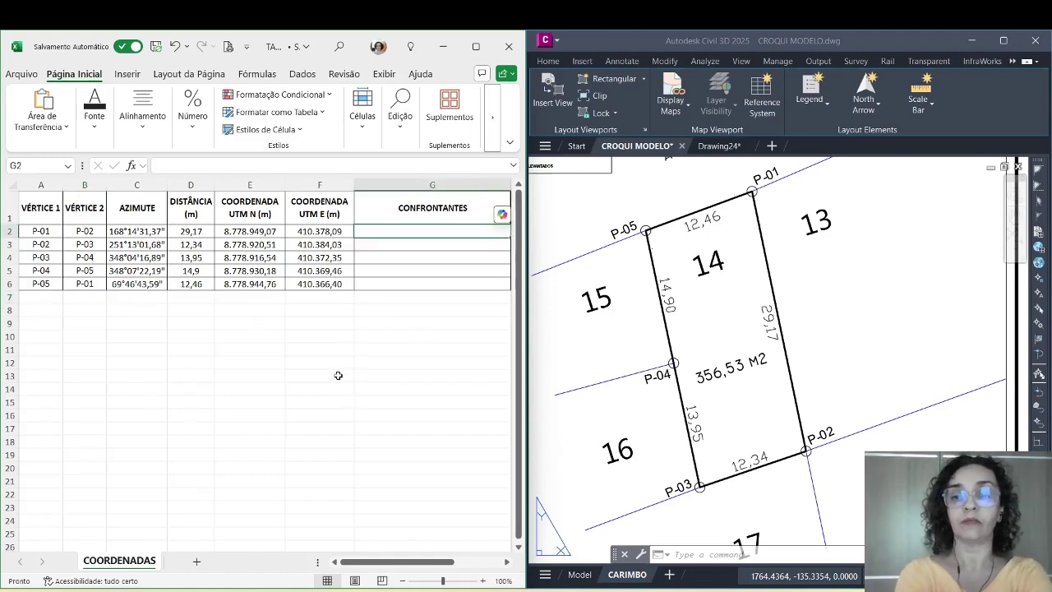
{"action": "type", "text": "LOTE 13"}
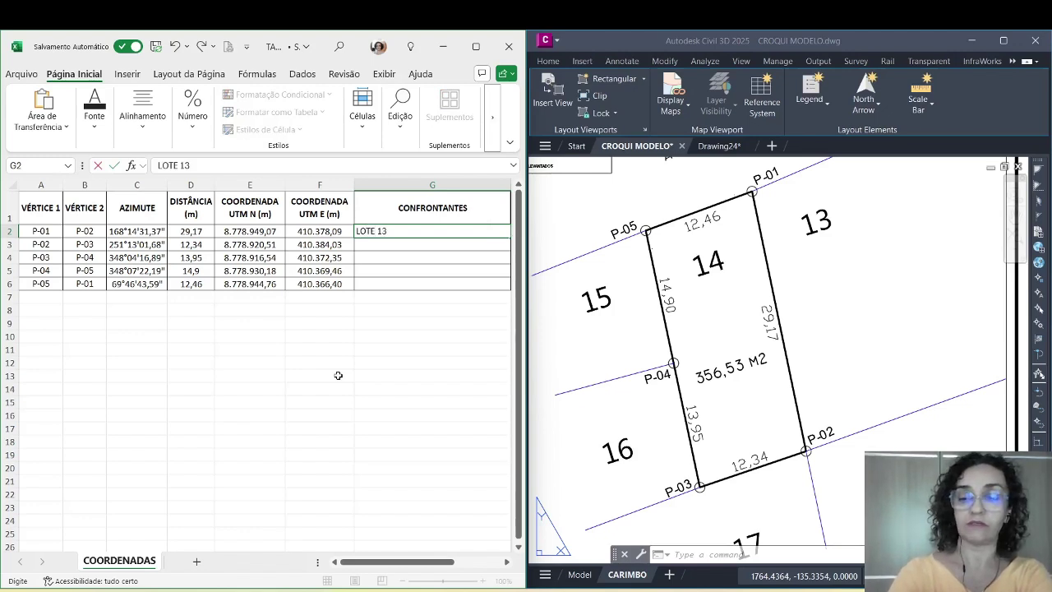
{"action": "key", "text": "Return"}
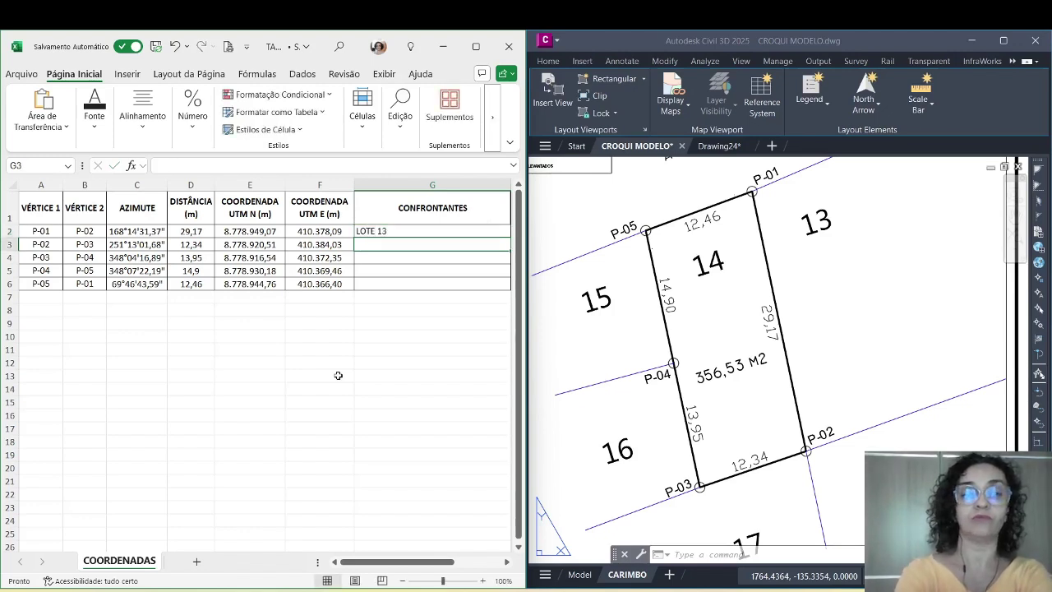
{"action": "type", "text": "LOTE 17"}
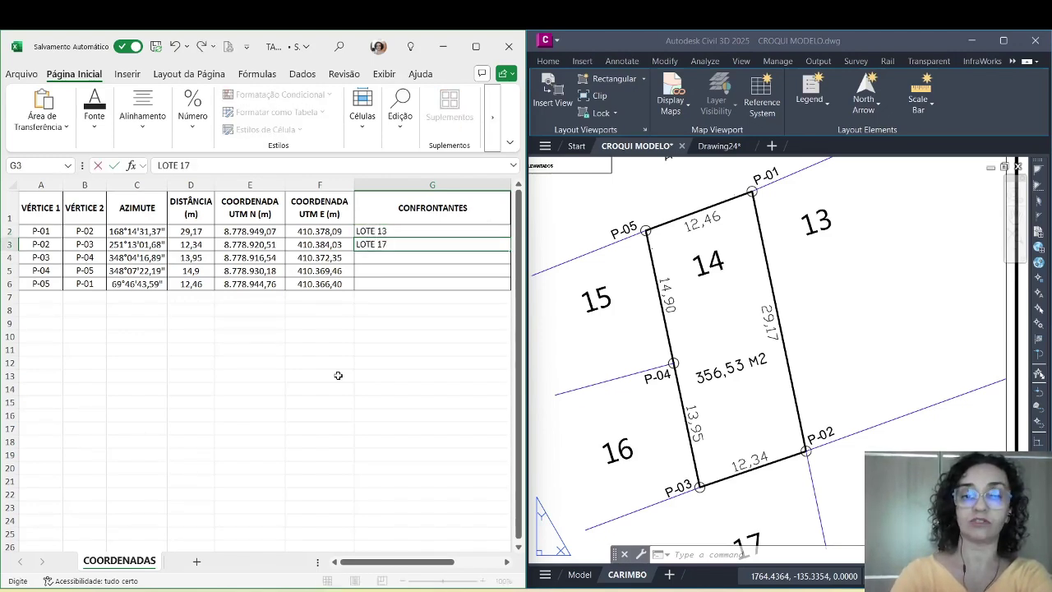
{"action": "key", "text": "Return"}
{"action": "type", "text": "LOTE 1"}
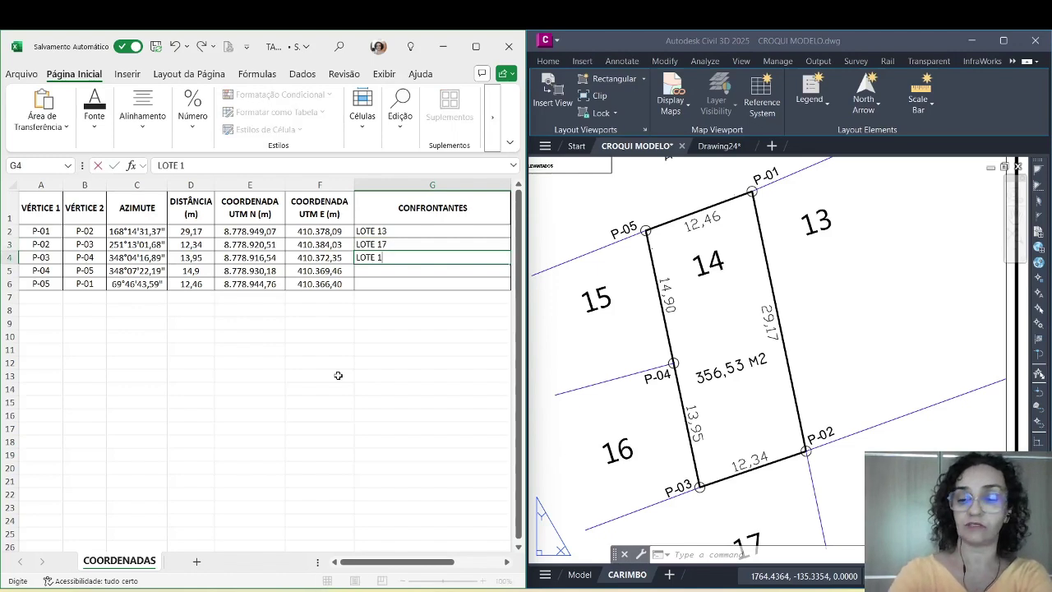
{"action": "type", "text": "6"}
{"action": "key", "text": "Return"}
{"action": "type", "text": "LOTE 15"}
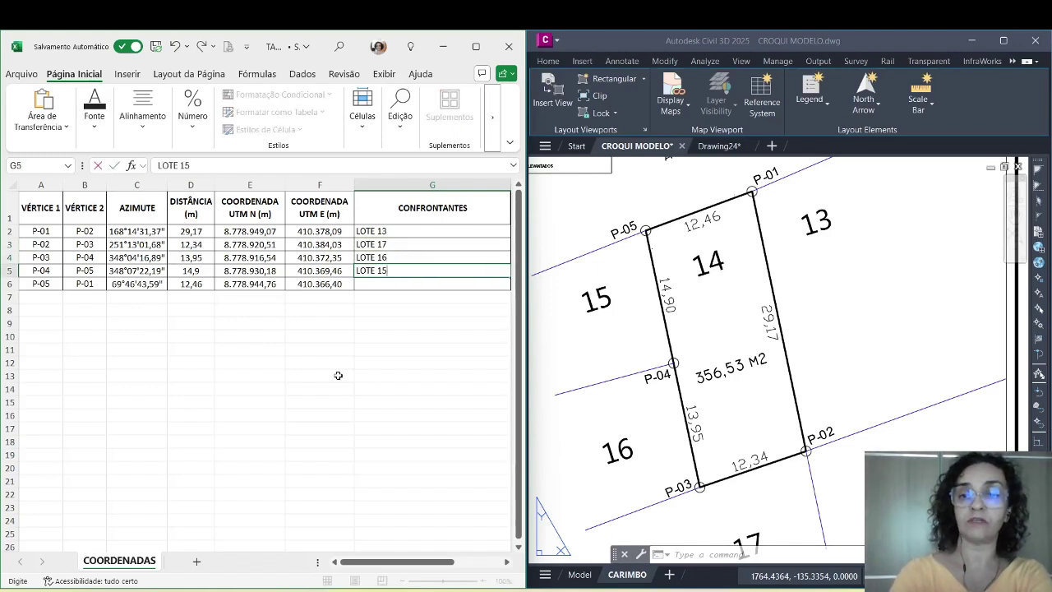
{"action": "key", "text": "Return"}
Enter the full name of the avenue bordering the P-05 to P-01 side in cell G6, with AVENIDA spelled out.
{"action": "left_click", "coordinate": [734, 293]}
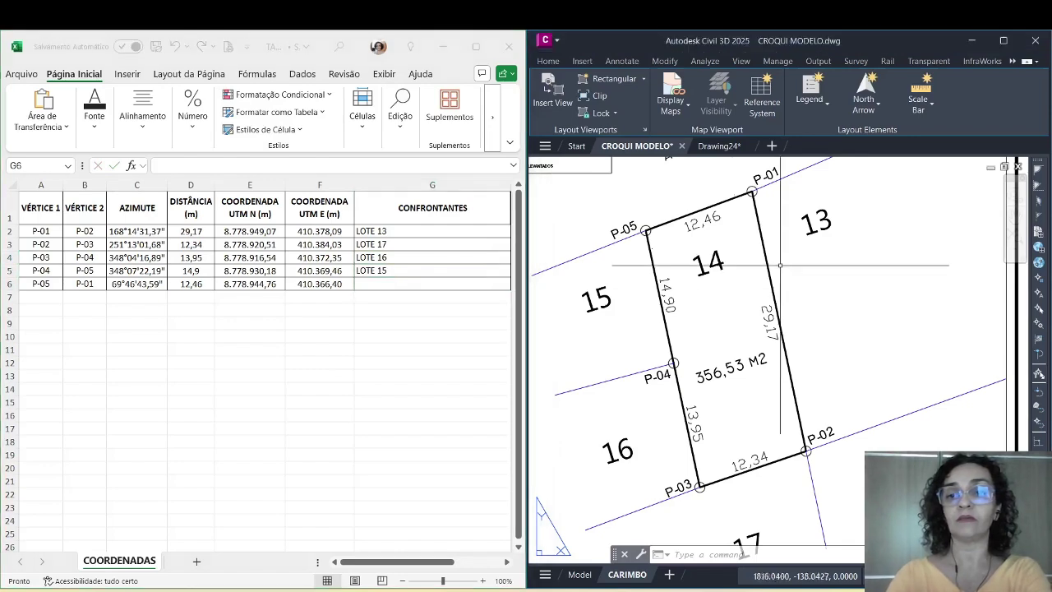
{"action": "middle_click_drag", "start_coordinate": [773, 287], "coordinate": [756, 373]}
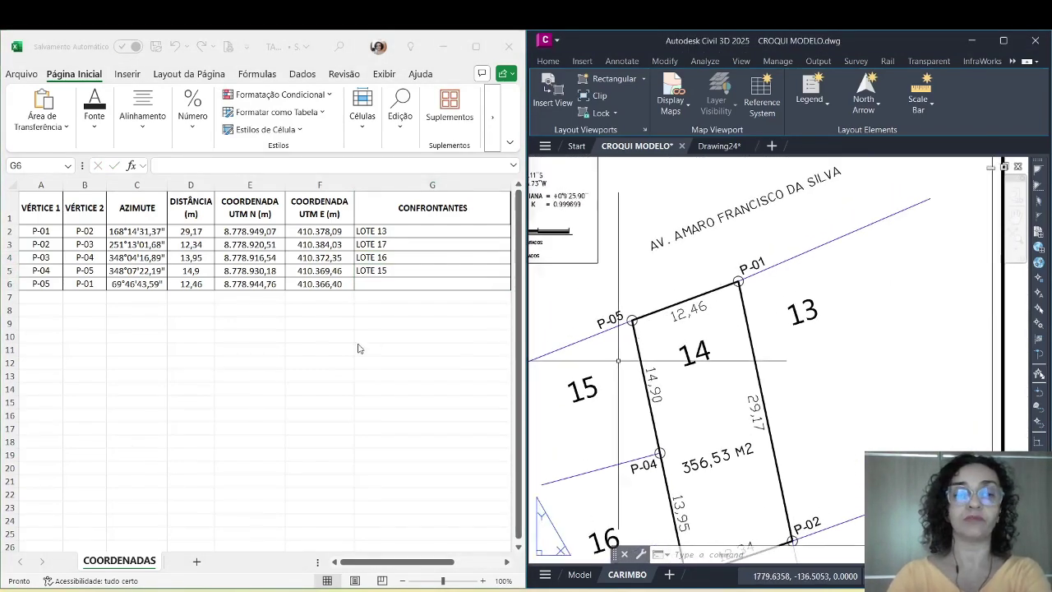
{"action": "left_click", "coordinate": [383, 284]}
{"action": "type", "text": "AVENIDA AMARO FRANCISCO DA SILVA"}
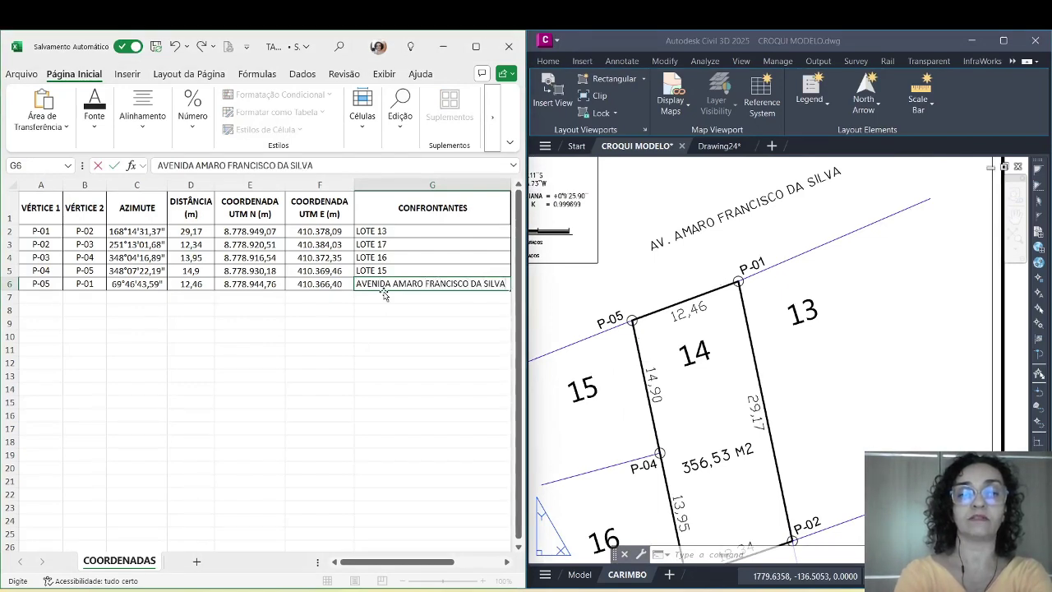
{"action": "key", "text": "Return"}
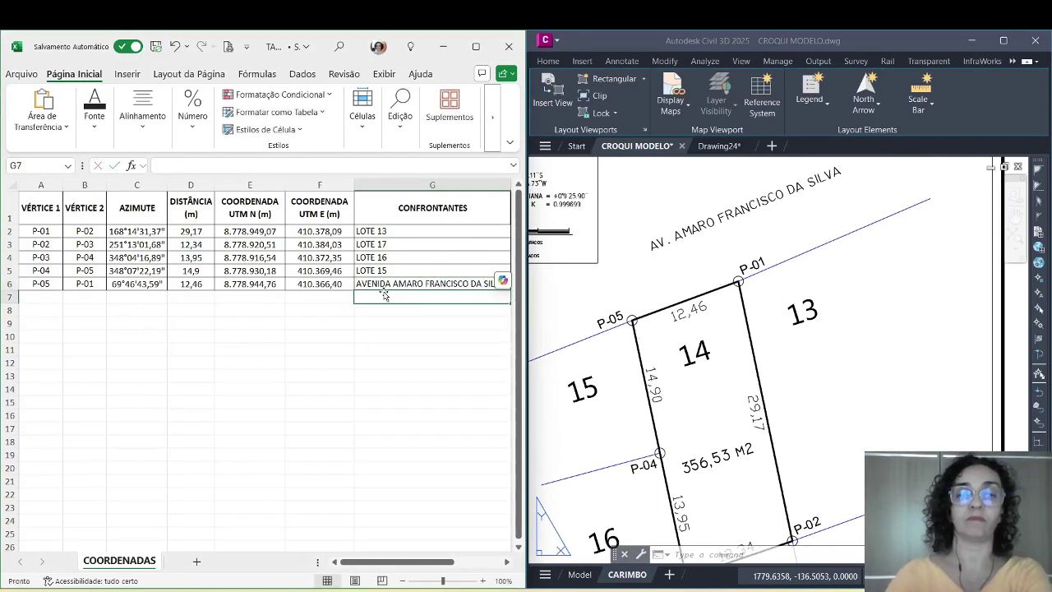
{"action": "left_click", "coordinate": [314, 378]}
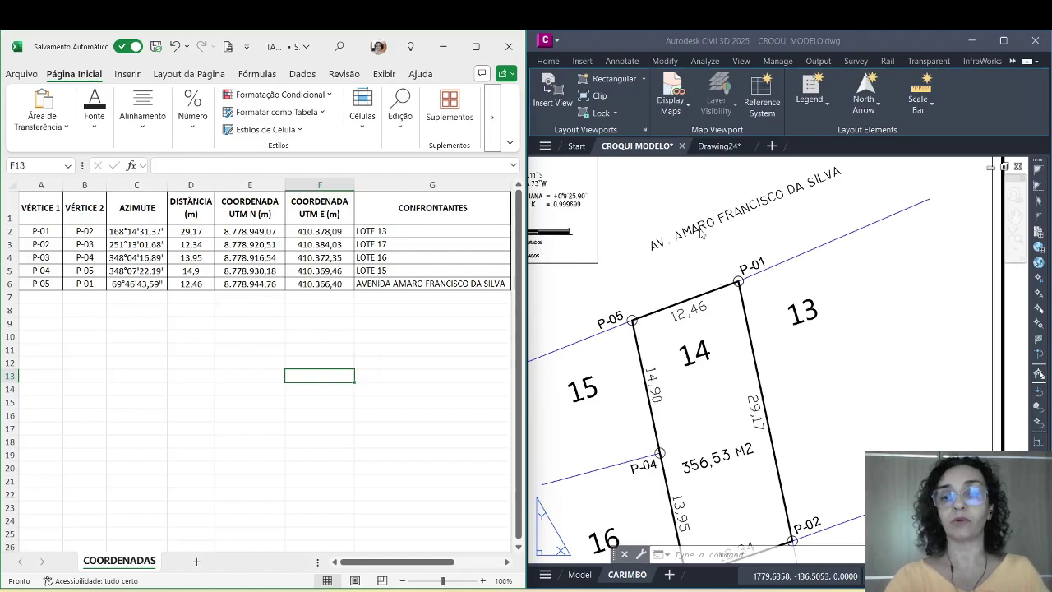
Delete the old coordinate table from the CARIMBO layout of the CROQUI MODELO drawing.
{"action": "scroll", "coordinate": [700, 234], "scroll_direction": "down", "scroll_amount": 4}
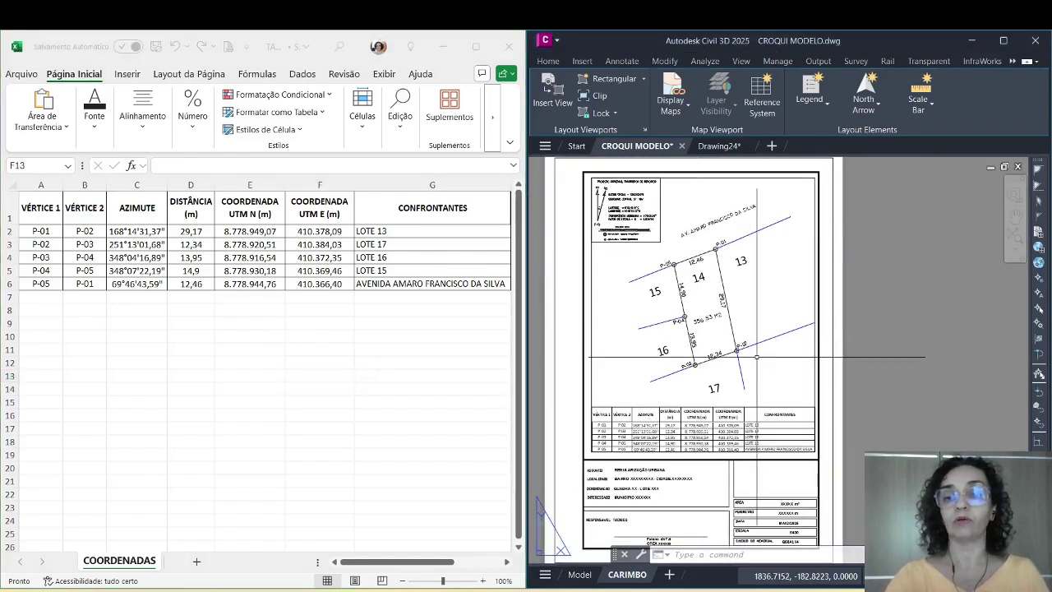
{"action": "left_click", "coordinate": [760, 424]}
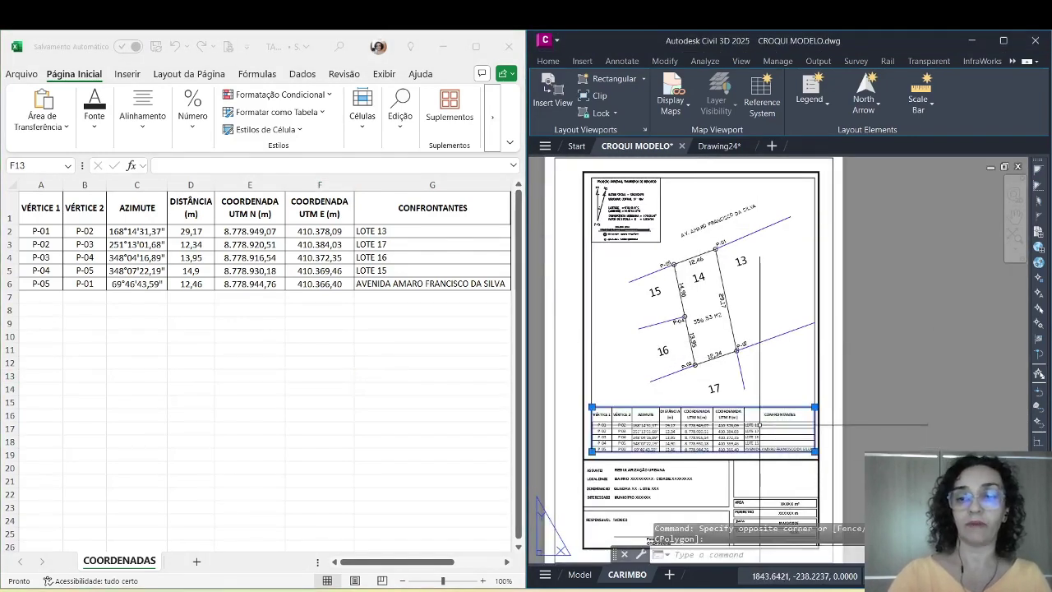
{"action": "key", "text": "Delete"}
Copy the coordinate table A1:G6 into the CARIMBO layout at the drawing frame's lower inner corner, accepting Calibri 9 with text height 3.1750.
{"action": "left_click", "coordinate": [414, 387]}
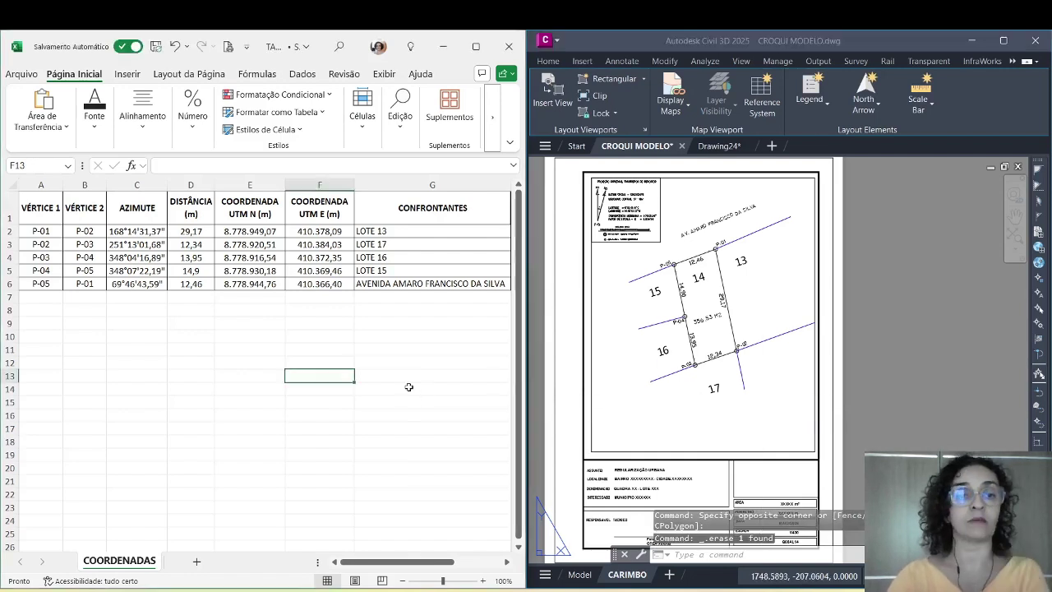
{"action": "left_click_drag", "start_coordinate": [60, 208], "coordinate": [461, 283]}
{"action": "key", "text": "ctrl+c"}
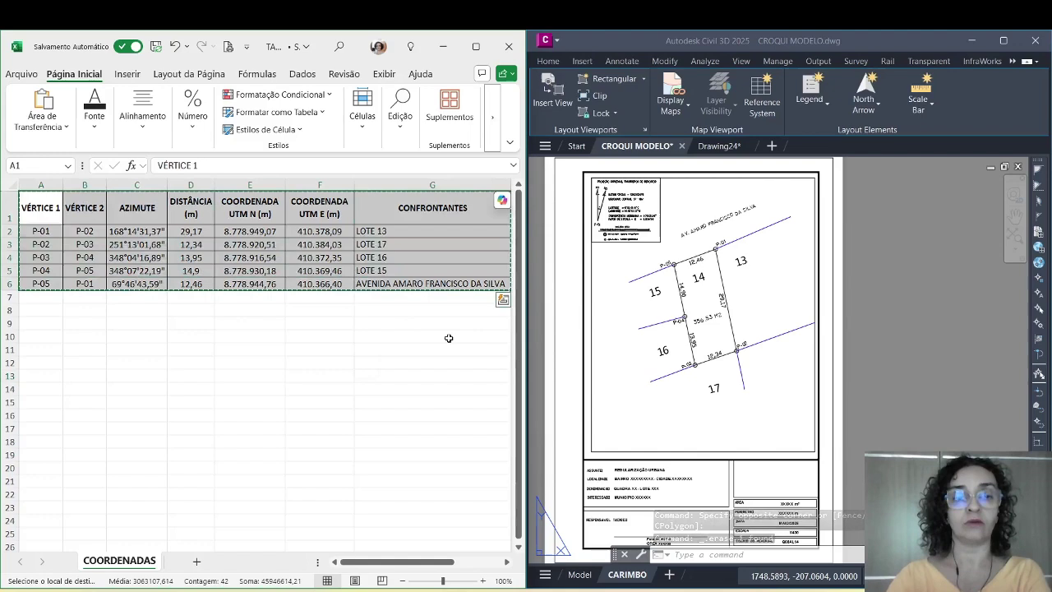
{"action": "left_click", "coordinate": [703, 419]}
{"action": "scroll", "coordinate": [613, 454], "scroll_direction": "up", "scroll_amount": 2}
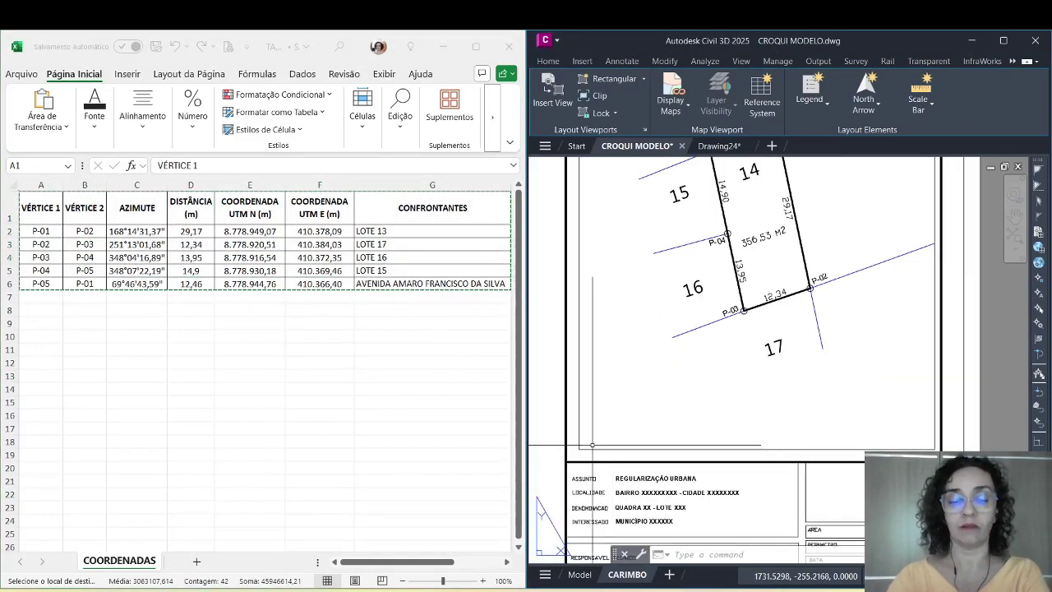
{"action": "key", "text": "ctrl+v"}
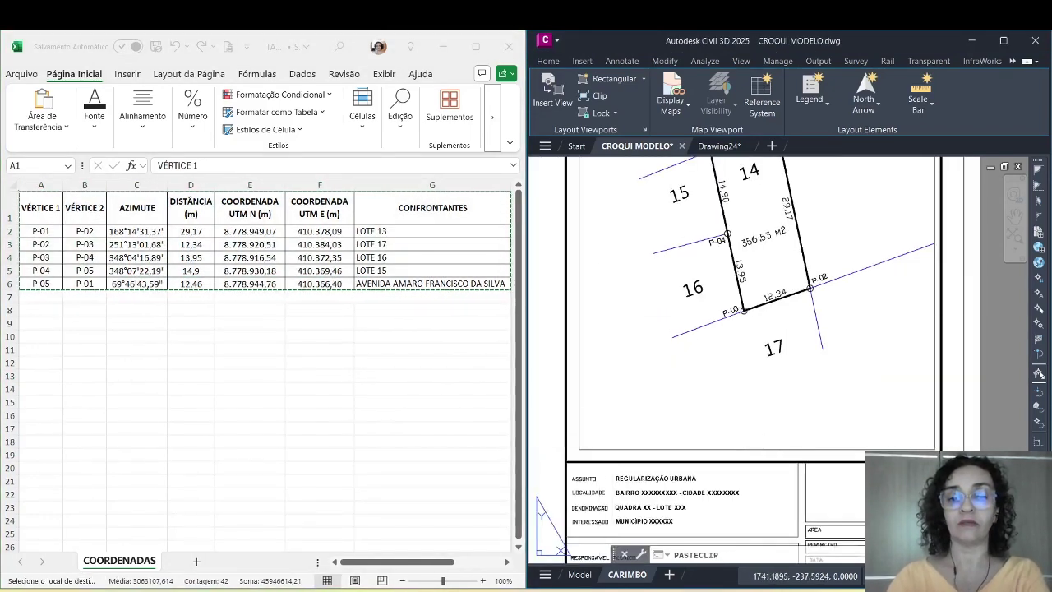
{"action": "left_click", "coordinate": [580, 449]}
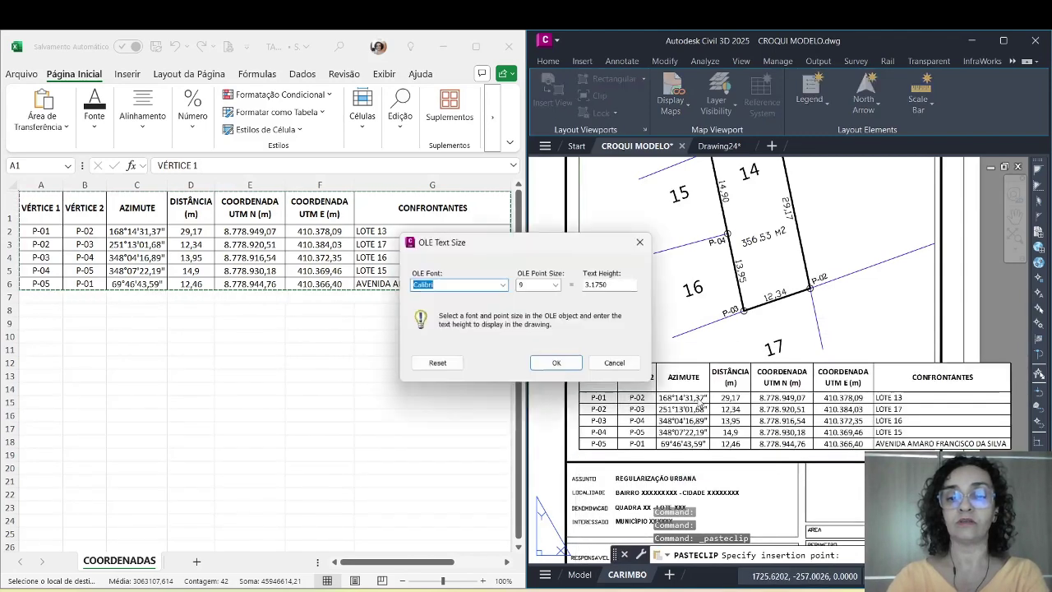
{"action": "left_click", "coordinate": [556, 365]}
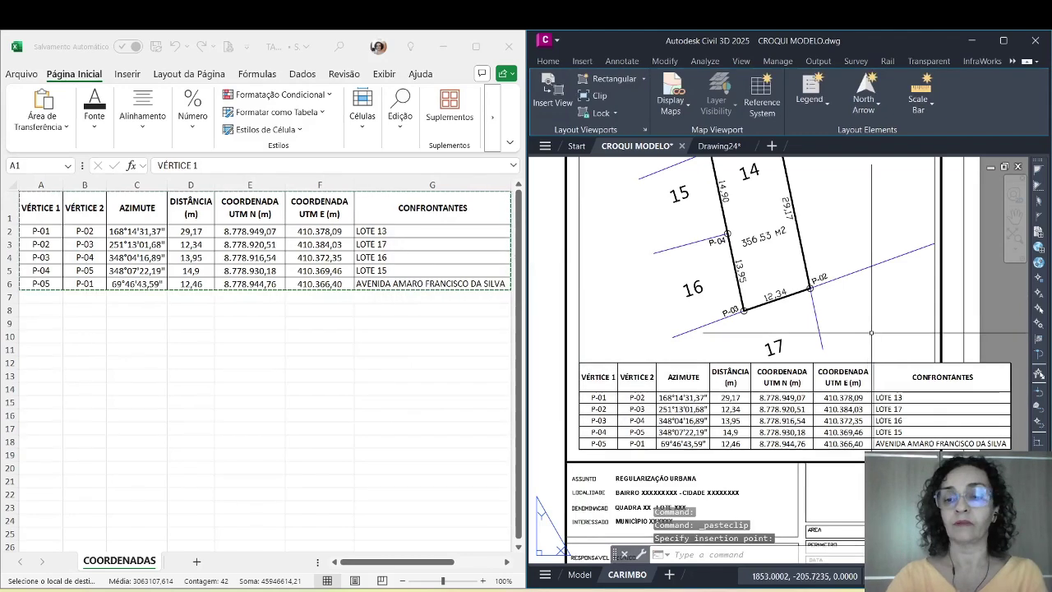
Scale down the pasted coordinate table so its right edge meets the inner frame line, and deselect it.
{"action": "middle_click_drag", "start_coordinate": [858, 338], "coordinate": [819, 335]}
{"action": "left_click", "coordinate": [850, 358]}
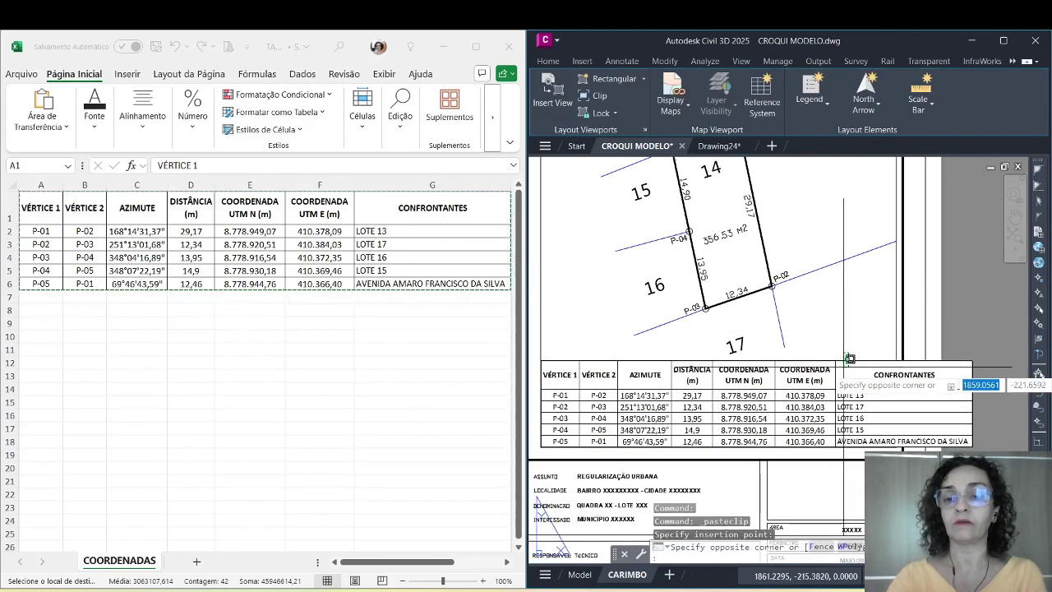
{"action": "left_click", "coordinate": [842, 369]}
{"action": "left_click", "coordinate": [972, 360]}
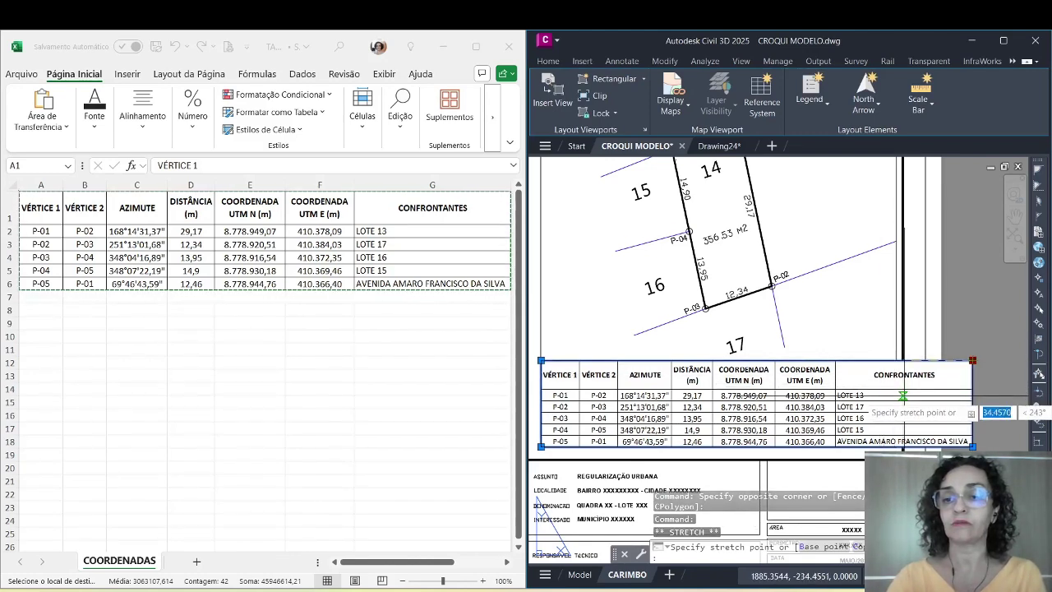
{"action": "left_click", "coordinate": [896, 397]}
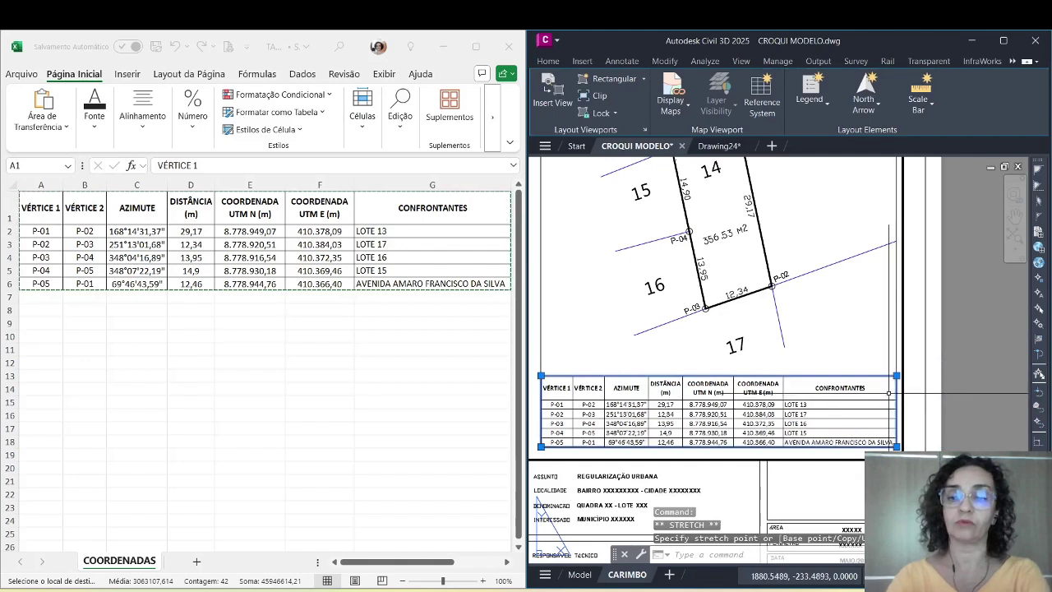
{"action": "left_click", "coordinate": [545, 63]}
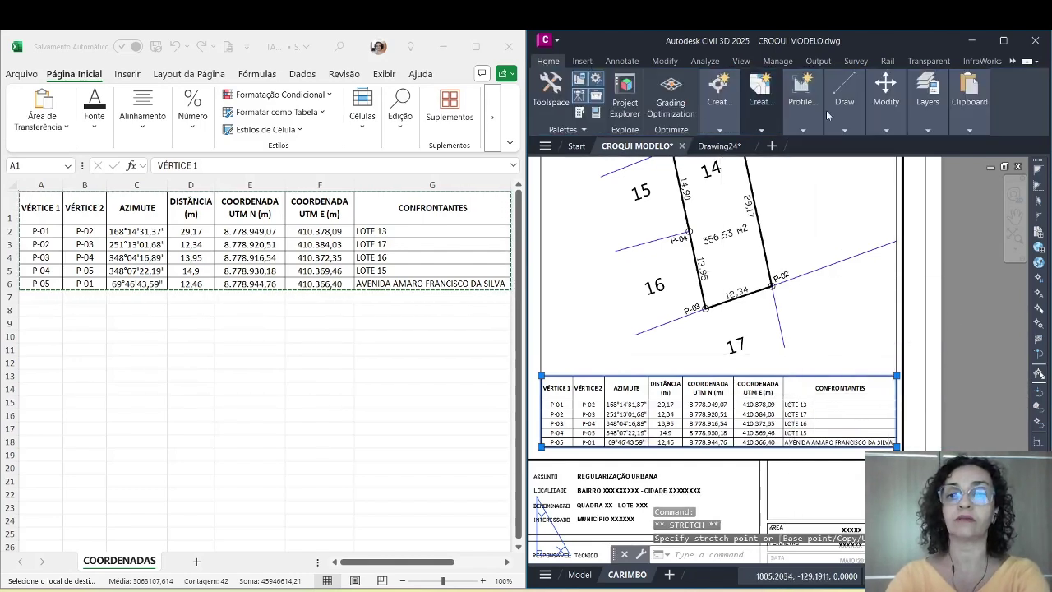
{"action": "left_click", "coordinate": [926, 125]}
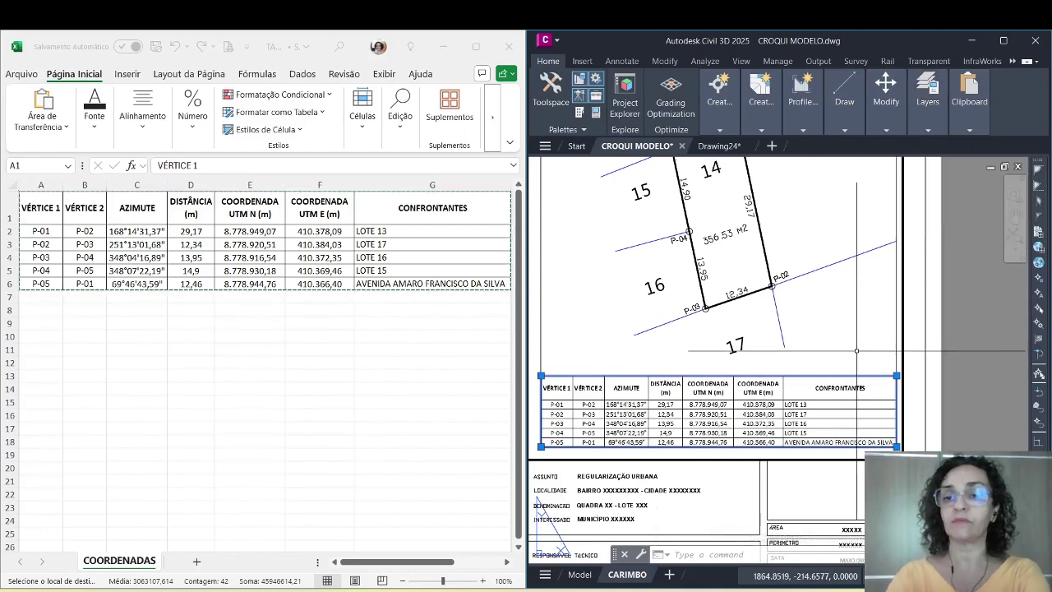
{"action": "key", "text": "Escape"}
{"action": "key", "text": "Escape"}
{"action": "key", "text": "Escape"}
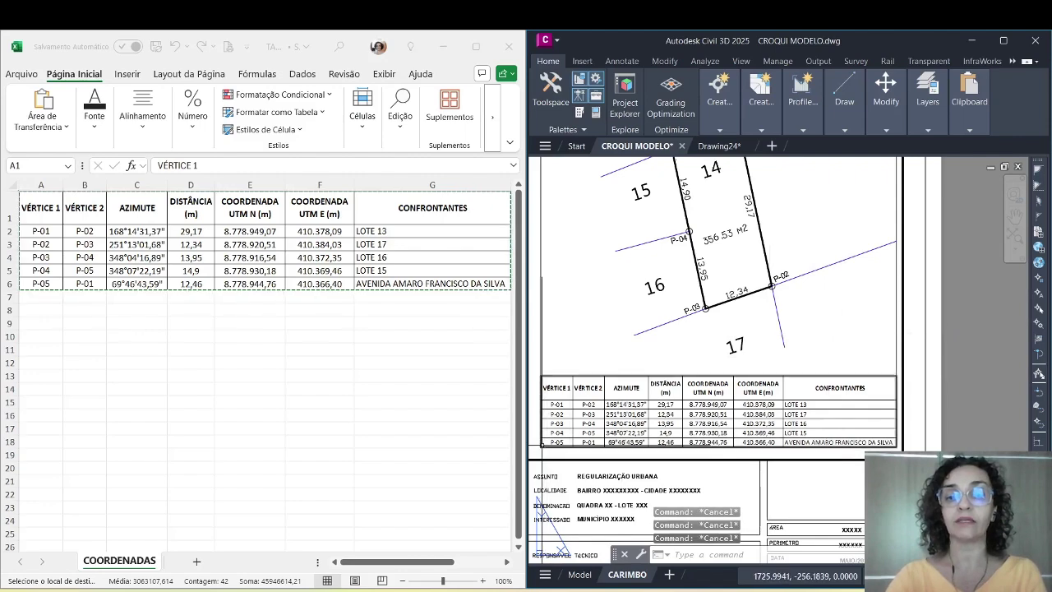
{"action": "scroll", "coordinate": [544, 449], "scroll_direction": "up", "scroll_amount": 2}
{"action": "scroll", "coordinate": [704, 415], "scroll_direction": "down", "scroll_amount": 2}
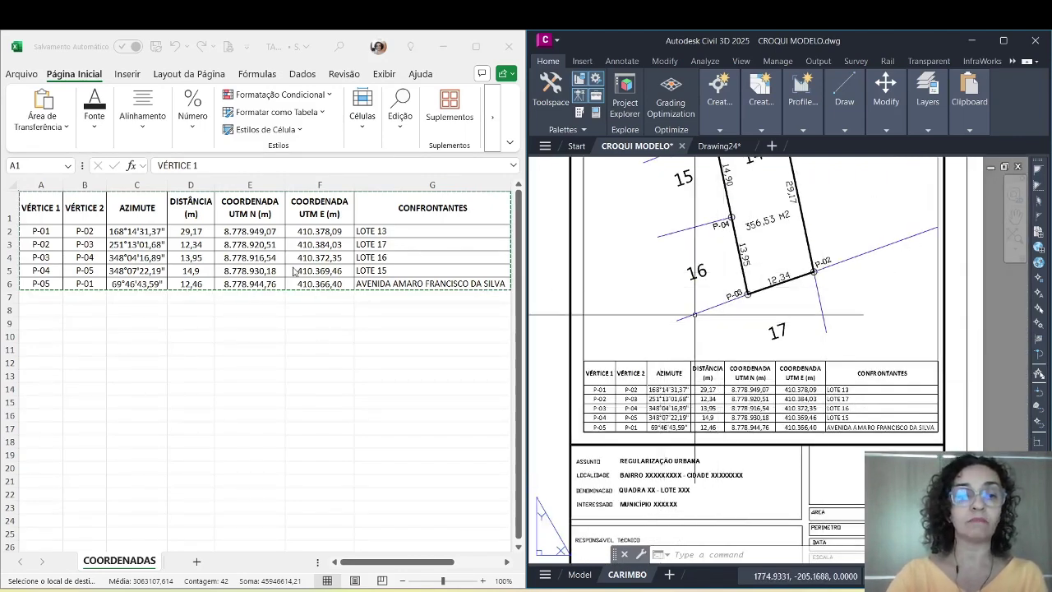
Switch to Word with the MEMORIAL MODELO document and create a new blank document.
{"action": "key", "text": "alt+Tab"}
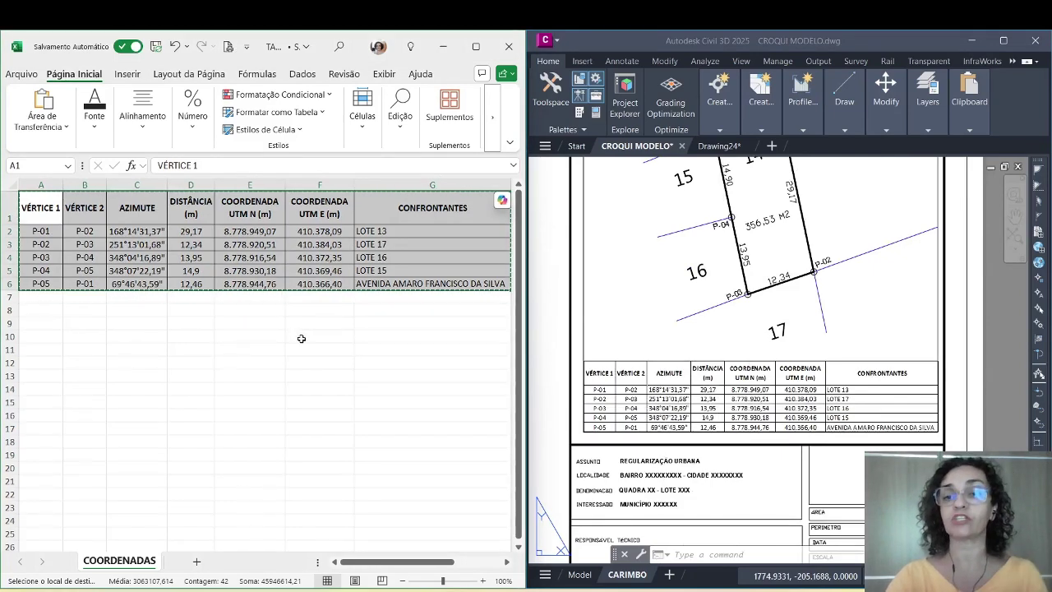
{"action": "left_click", "coordinate": [423, 361]}
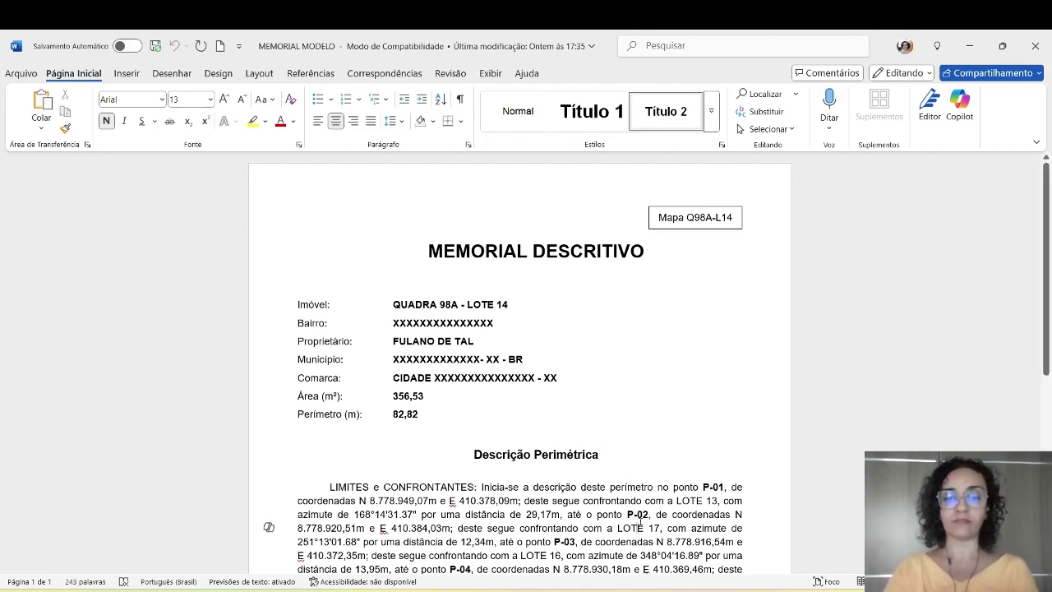
{"action": "left_click", "coordinate": [695, 515]}
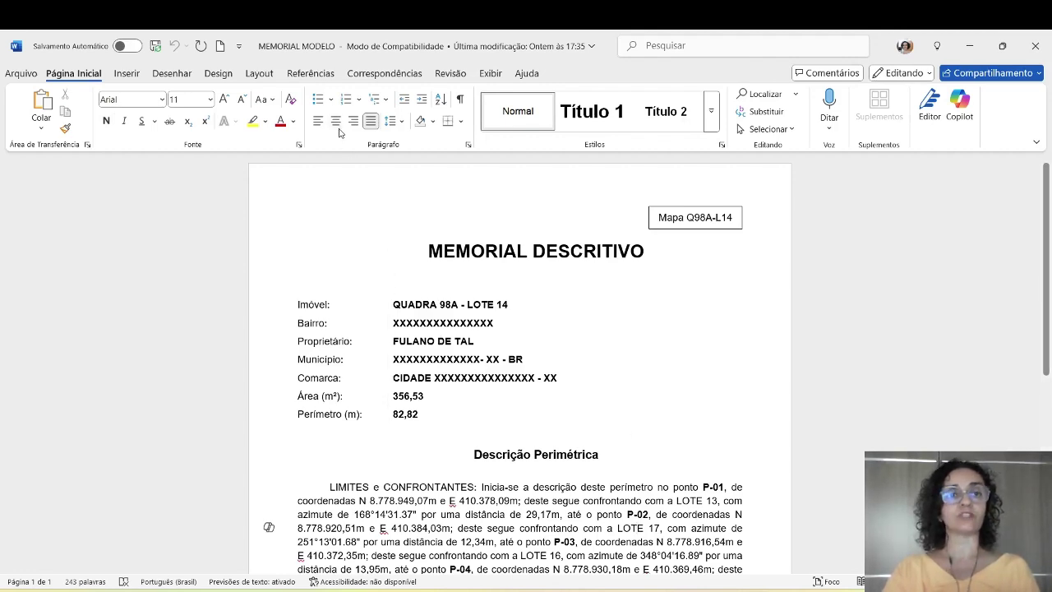
{"action": "left_click", "coordinate": [221, 47]}
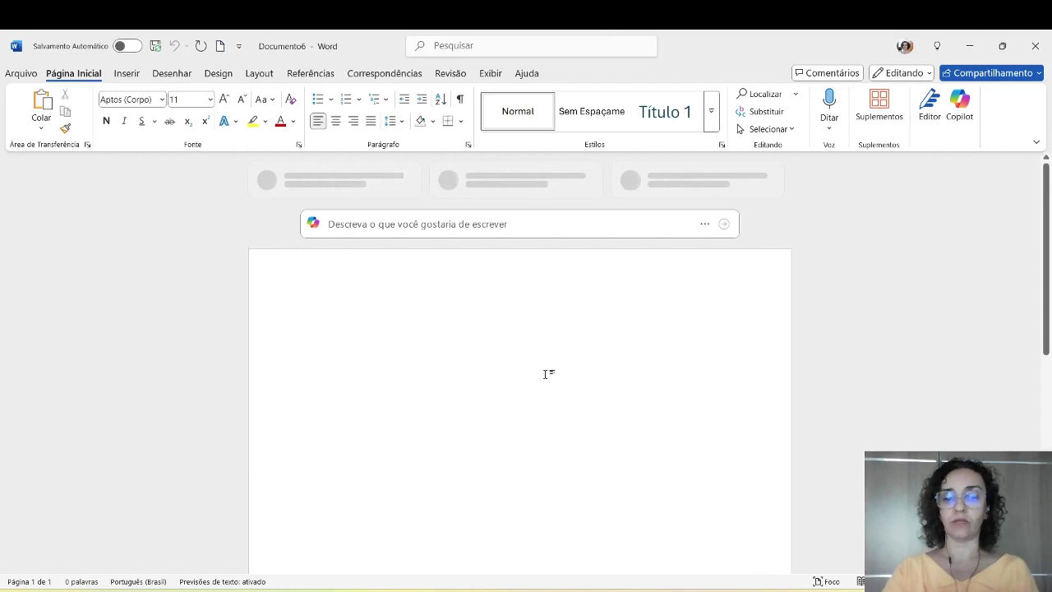
Return to MEMORIAL MODELO and review its property data, perimeter description and signature block.
{"action": "mouse_move", "coordinate": [737, 588]}
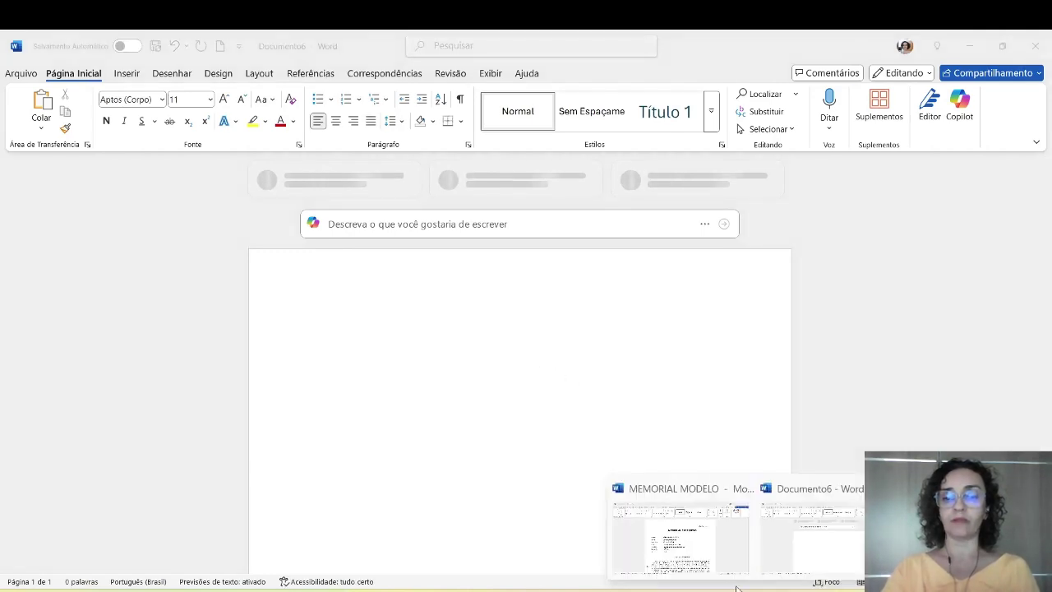
{"action": "left_click", "coordinate": [724, 534]}
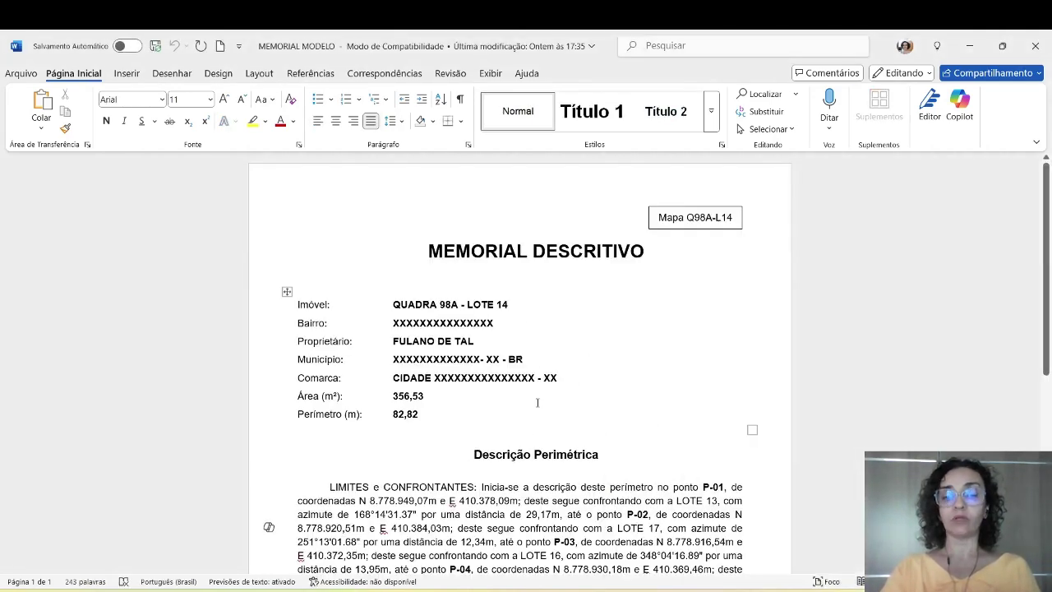
{"action": "scroll", "coordinate": [537, 402], "scroll_direction": "down", "scroll_amount": 5}
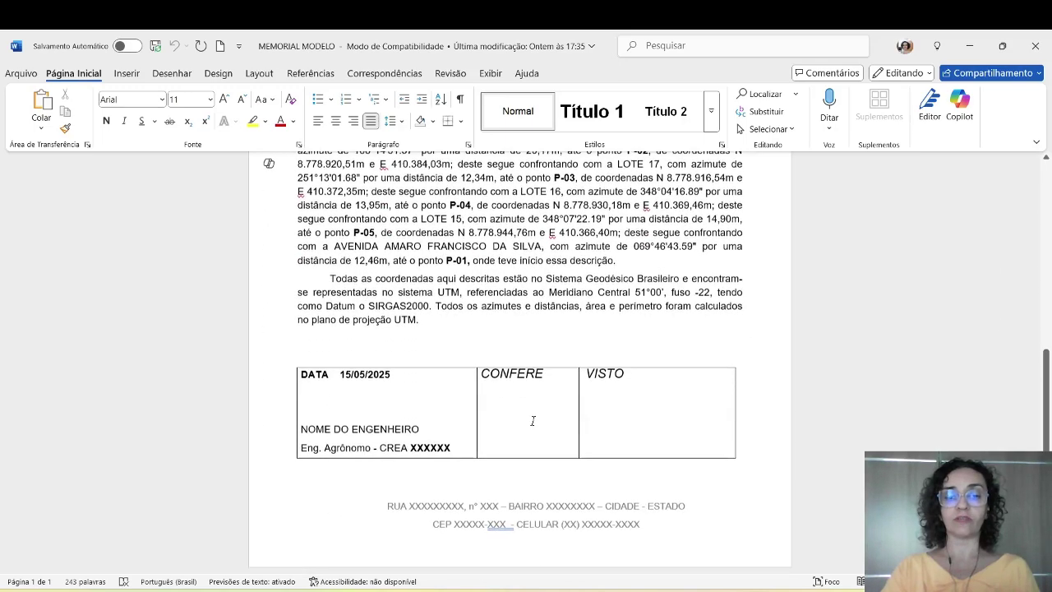
{"action": "scroll", "coordinate": [533, 421], "scroll_direction": "up", "scroll_amount": 5}
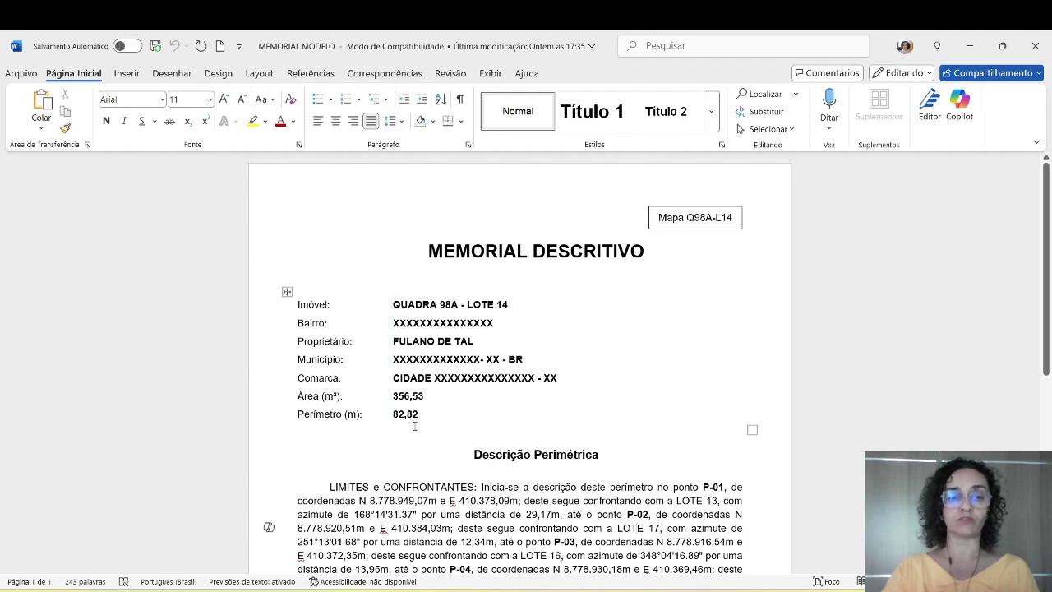
{"action": "scroll", "coordinate": [541, 436], "scroll_direction": "down", "scroll_amount": 2}
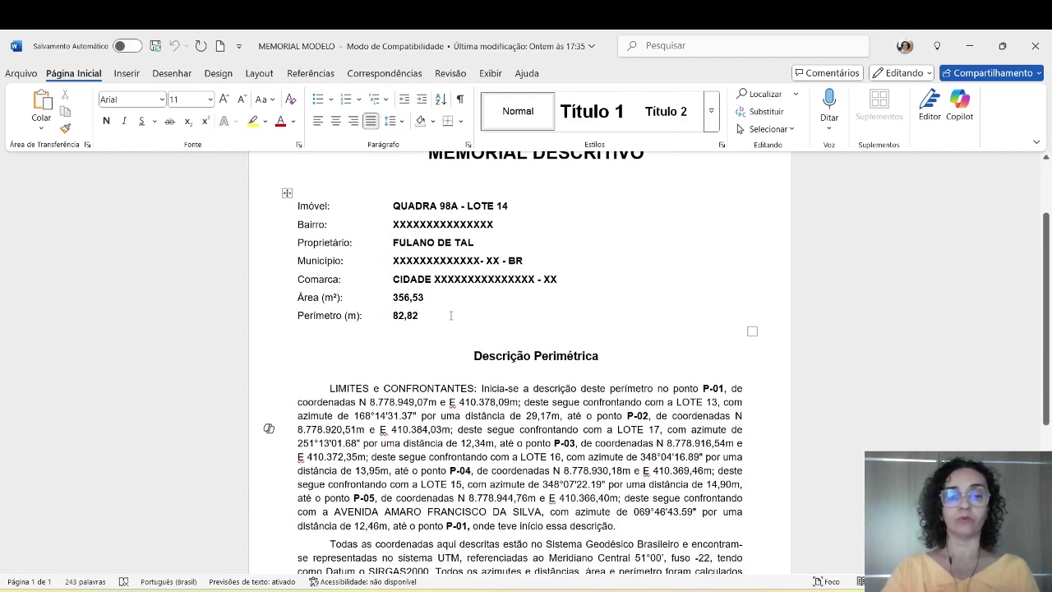
{"action": "scroll", "coordinate": [451, 315], "scroll_direction": "down", "scroll_amount": 2}
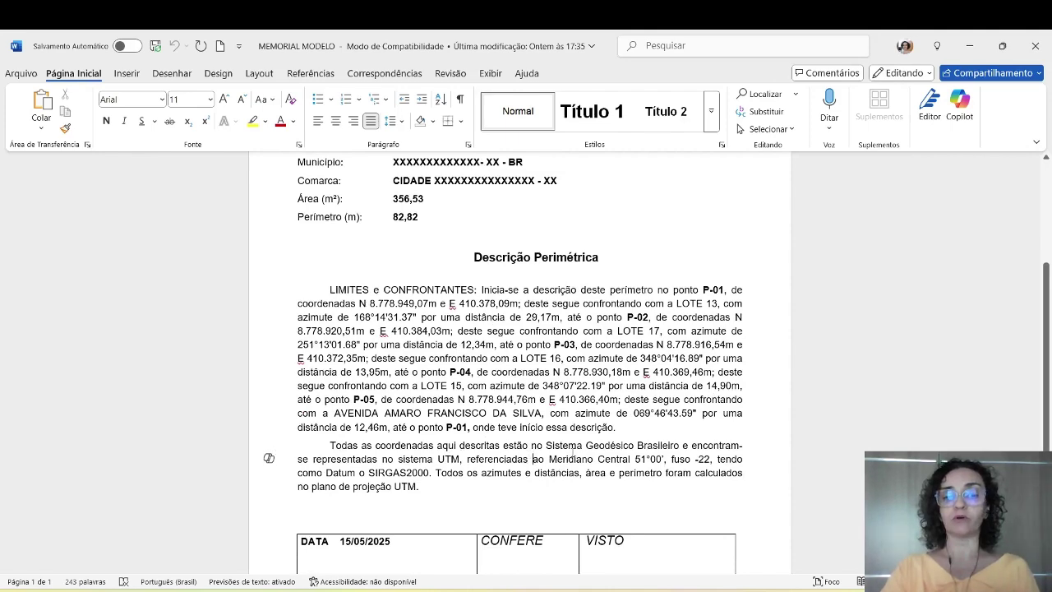
{"action": "scroll", "coordinate": [601, 466], "scroll_direction": "up", "scroll_amount": 4}
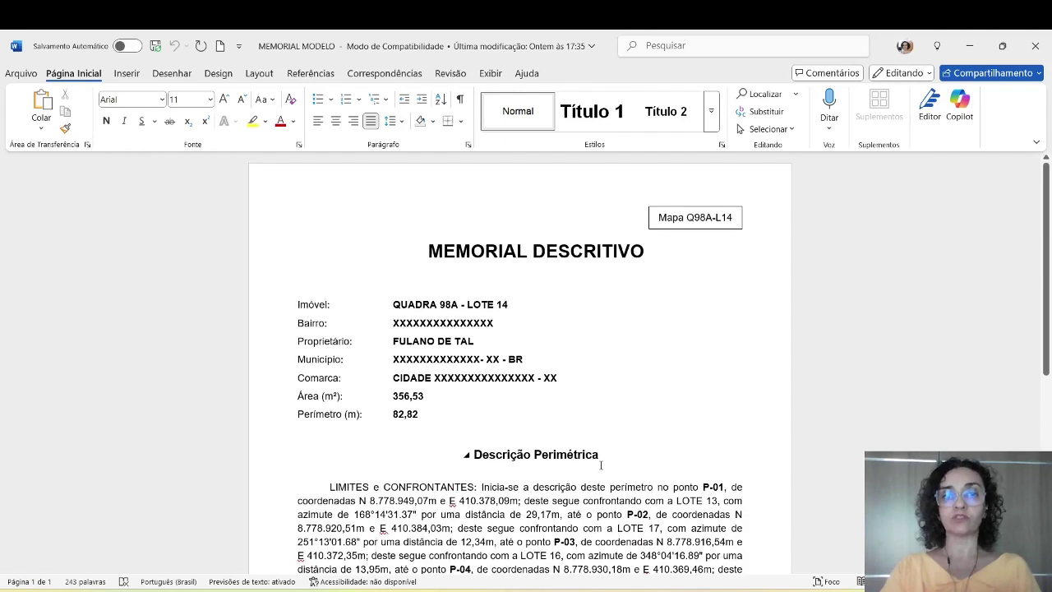
{"action": "scroll", "coordinate": [632, 437], "scroll_direction": "down", "scroll_amount": 4}
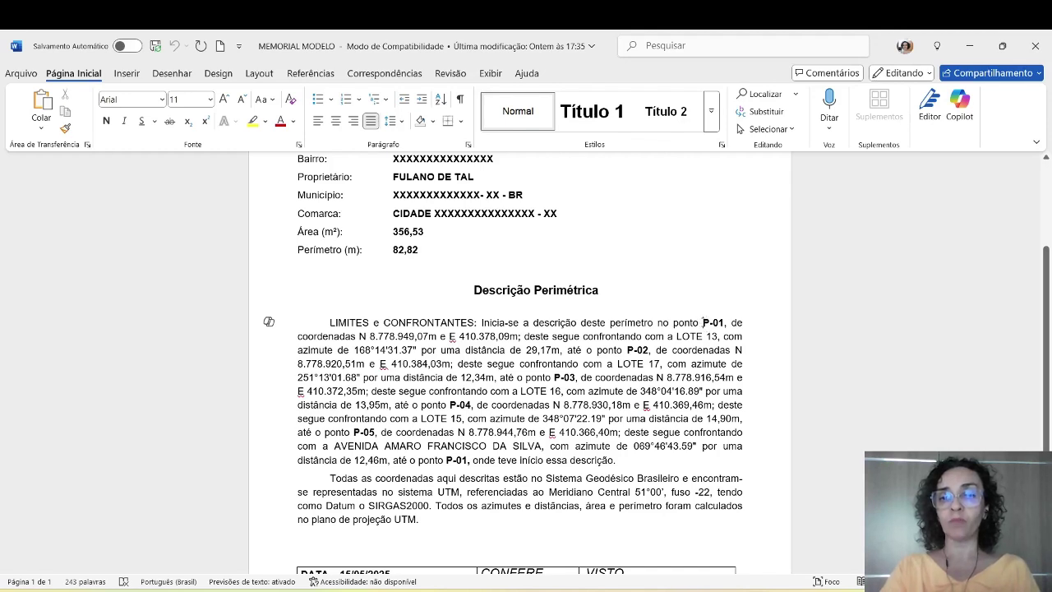
Copy the perimeter passage from "P-01, de coordenadas" through the first "até o ponto" into the new blank document.
{"action": "left_click_drag", "start_coordinate": [703, 323], "coordinate": [627, 349]}
{"action": "key", "text": "ctrl+c"}
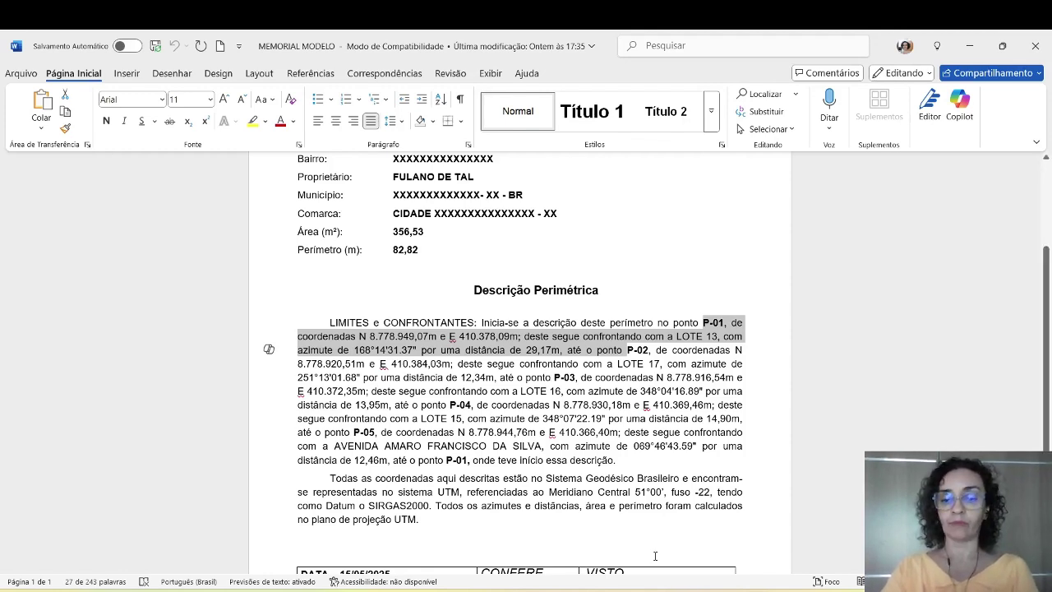
{"action": "left_click", "coordinate": [810, 526]}
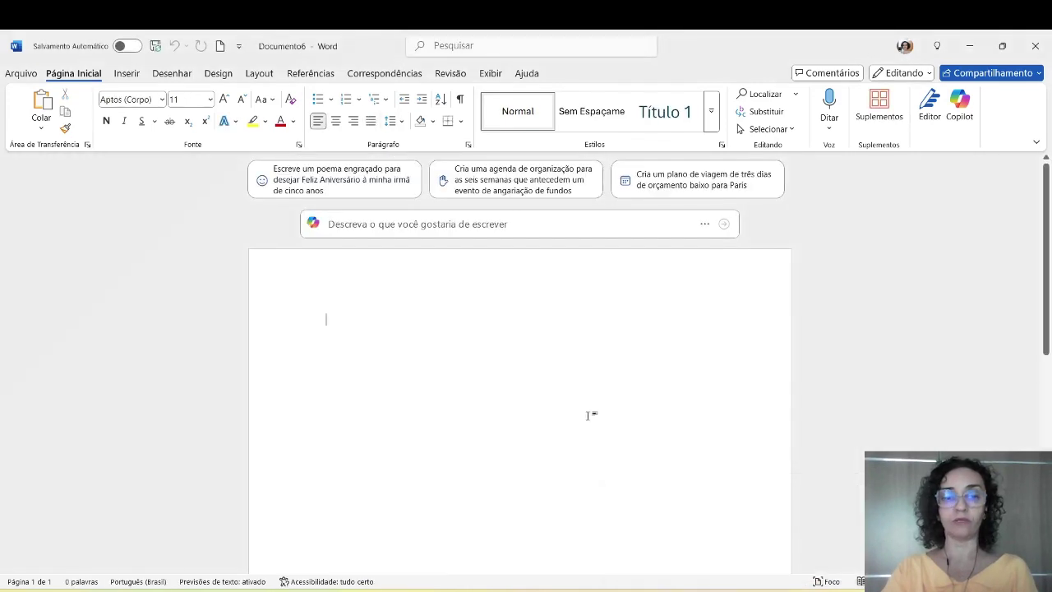
{"action": "key", "text": "ctrl+v"}
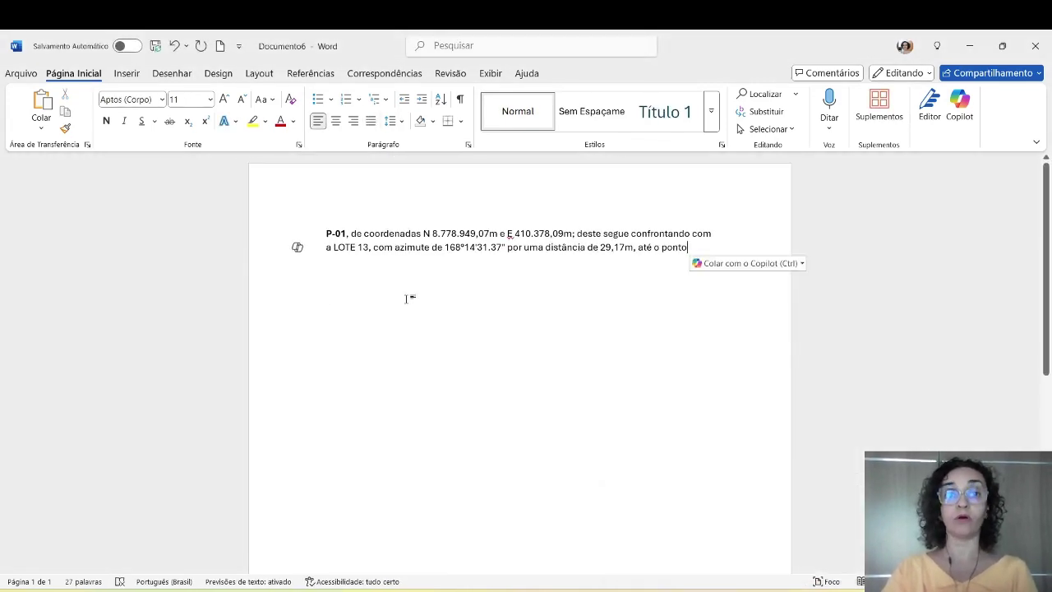
Link the document's mail merge to the COORDENADAS$ sheet of TABELA DE COORDENADAS on the desktop, with the first row as column headers.
{"action": "left_click", "coordinate": [383, 76]}
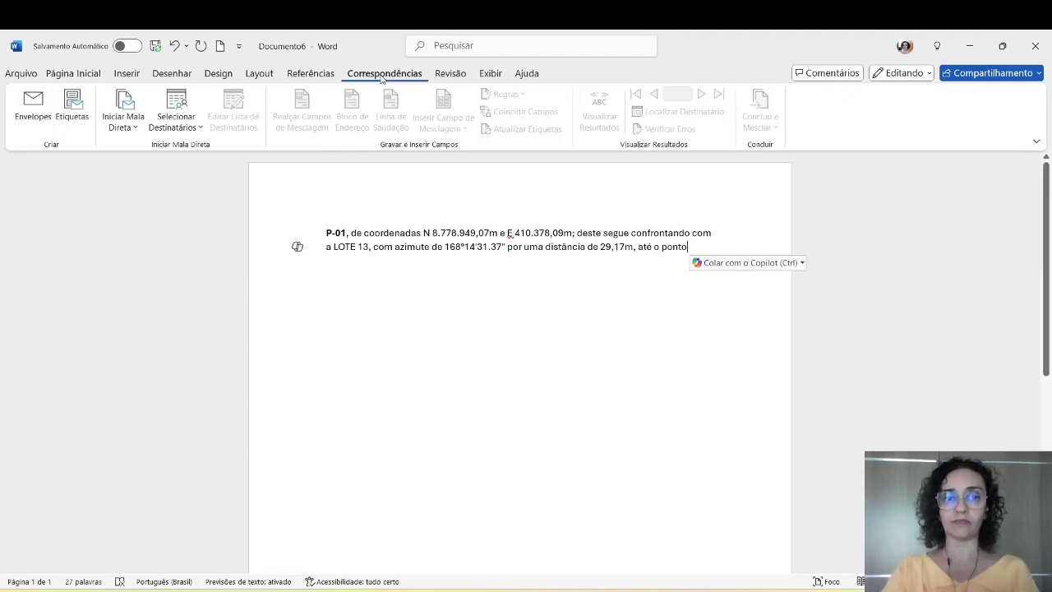
{"action": "left_click", "coordinate": [183, 129]}
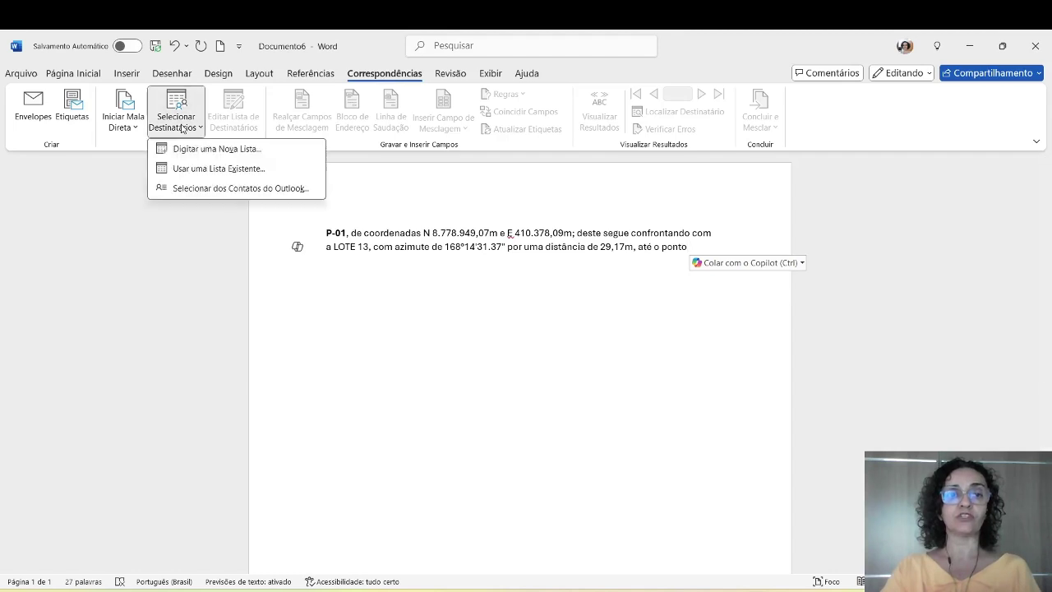
{"action": "left_click", "coordinate": [198, 169]}
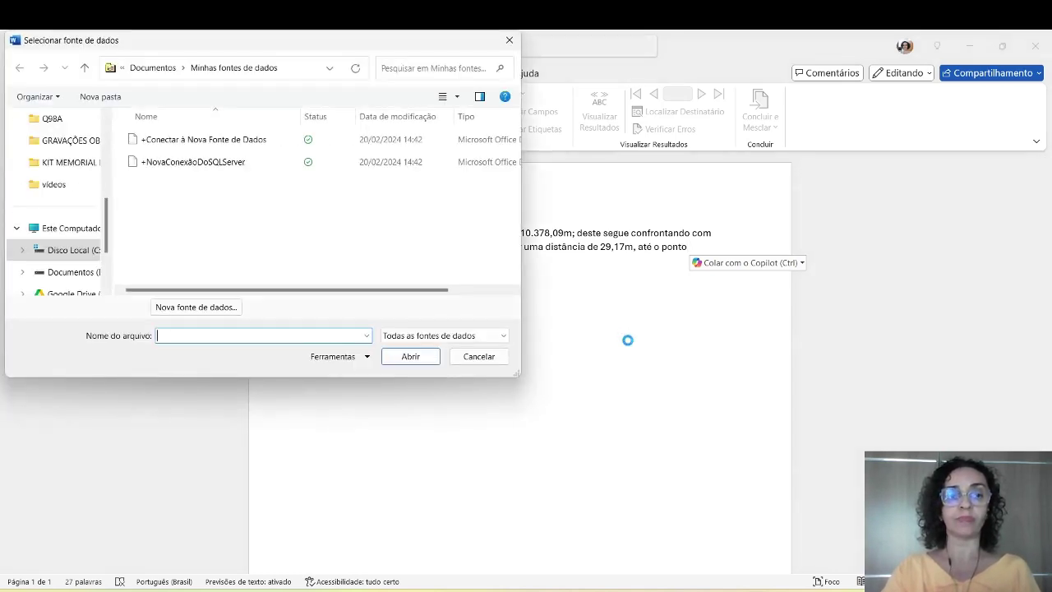
{"action": "scroll", "coordinate": [49, 223], "scroll_direction": "up", "scroll_amount": 6}
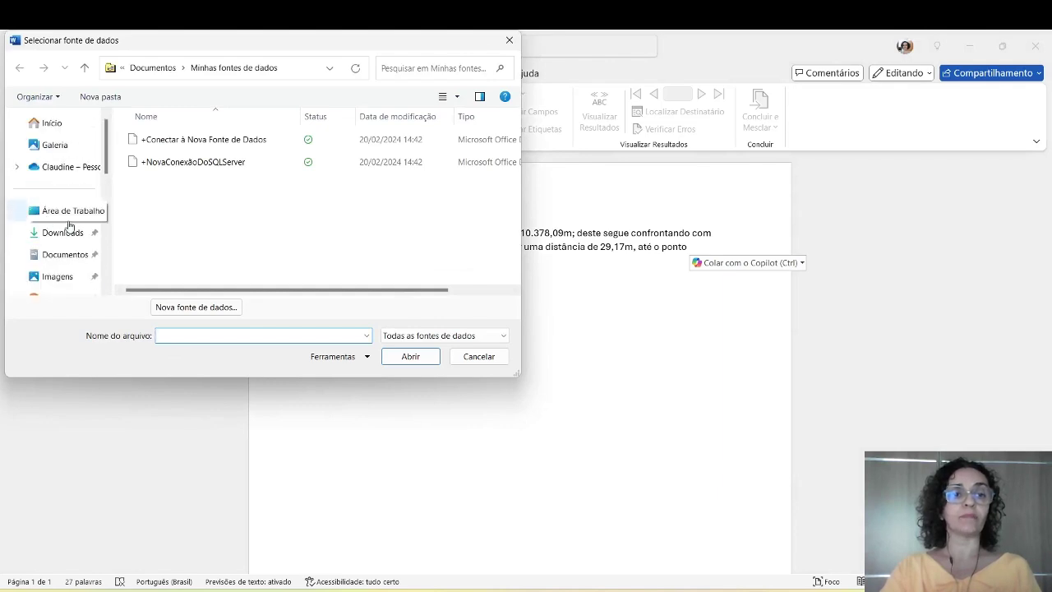
{"action": "left_click", "coordinate": [62, 215]}
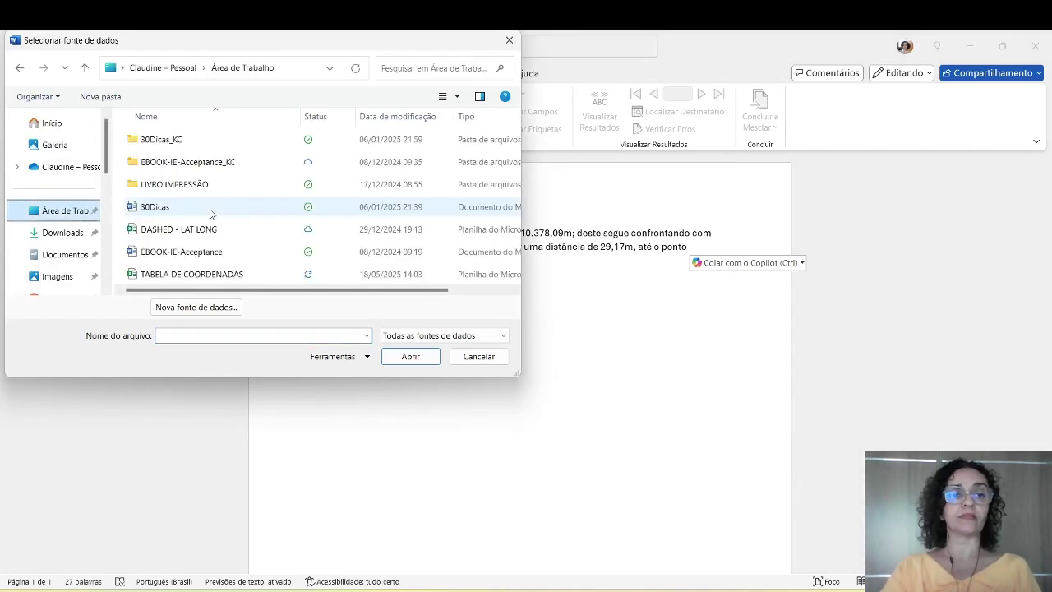
{"action": "left_click", "coordinate": [160, 277]}
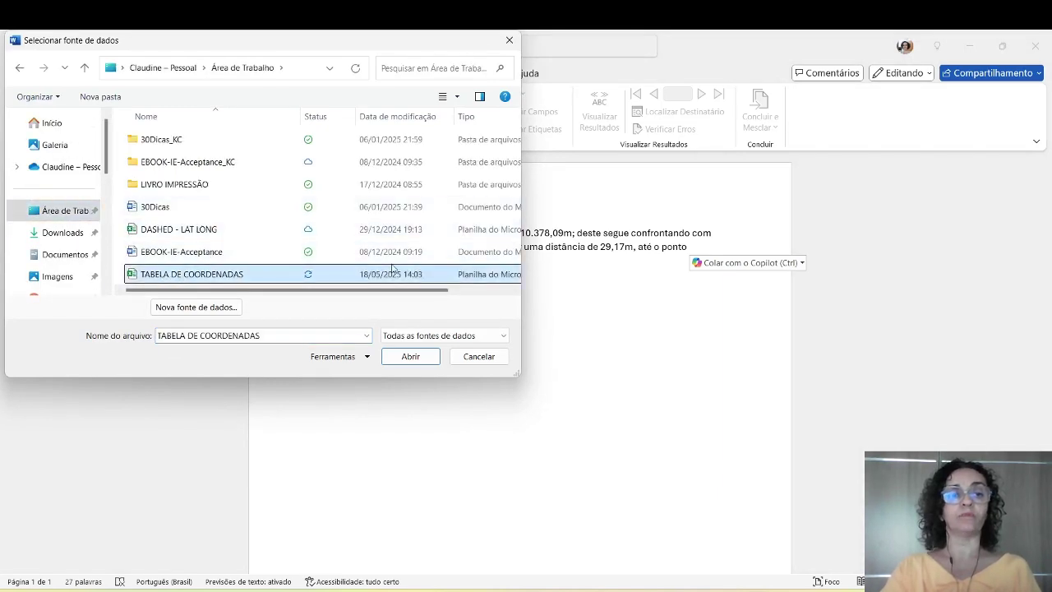
{"action": "left_click", "coordinate": [411, 358]}
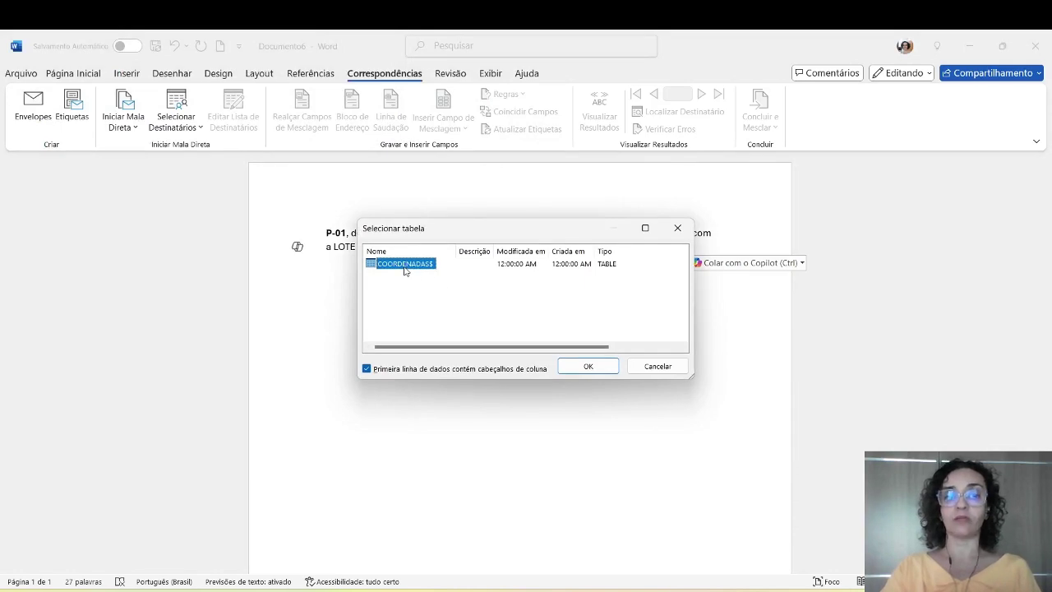
{"action": "left_click", "coordinate": [588, 366]}
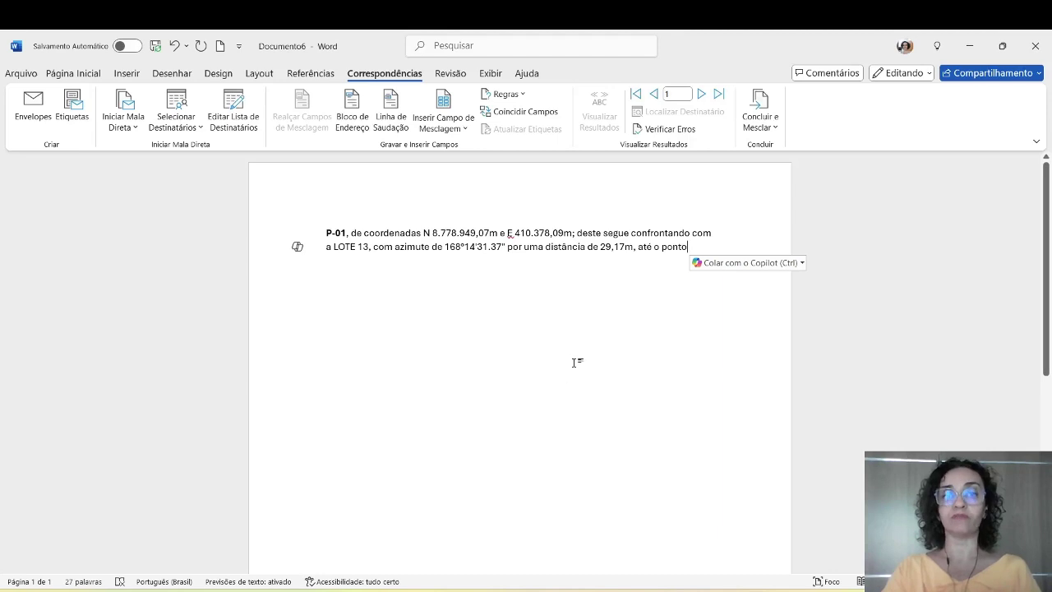
Replace "P-01" at the start of the perimeter passage with the VÉRTICE_1 merge field.
{"action": "left_click", "coordinate": [465, 132]}
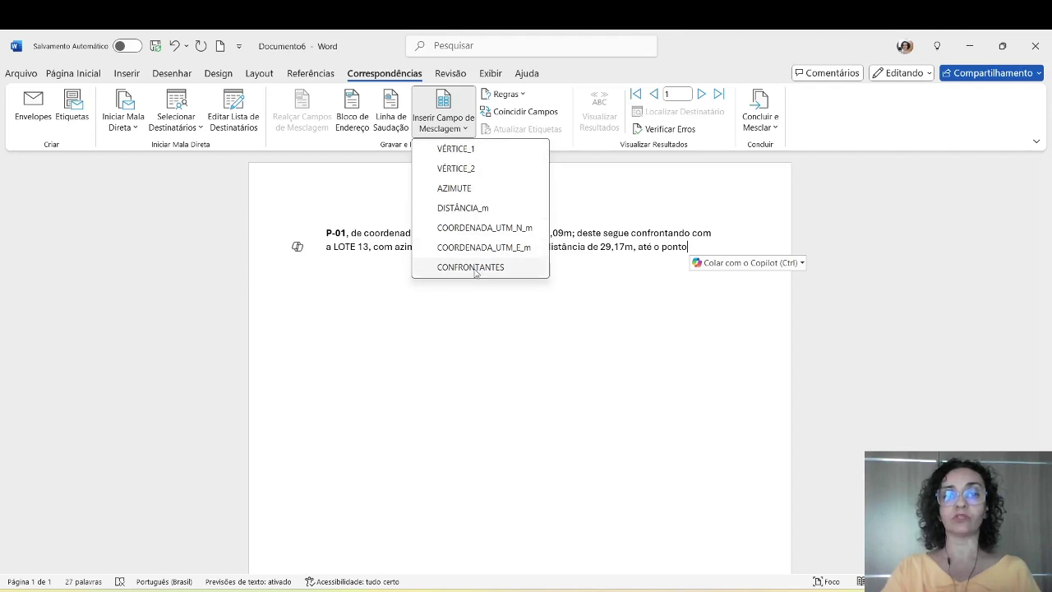
{"action": "left_click", "coordinate": [587, 251]}
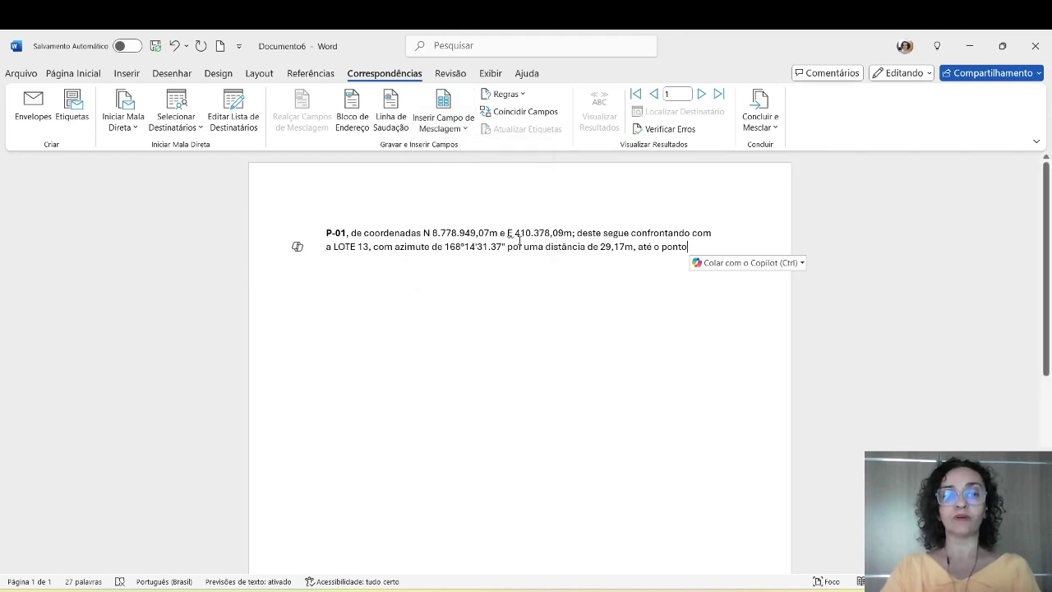
{"action": "scroll", "coordinate": [389, 199], "scroll_direction": "up", "scroll_amount": 5, "text": "ctrl"}
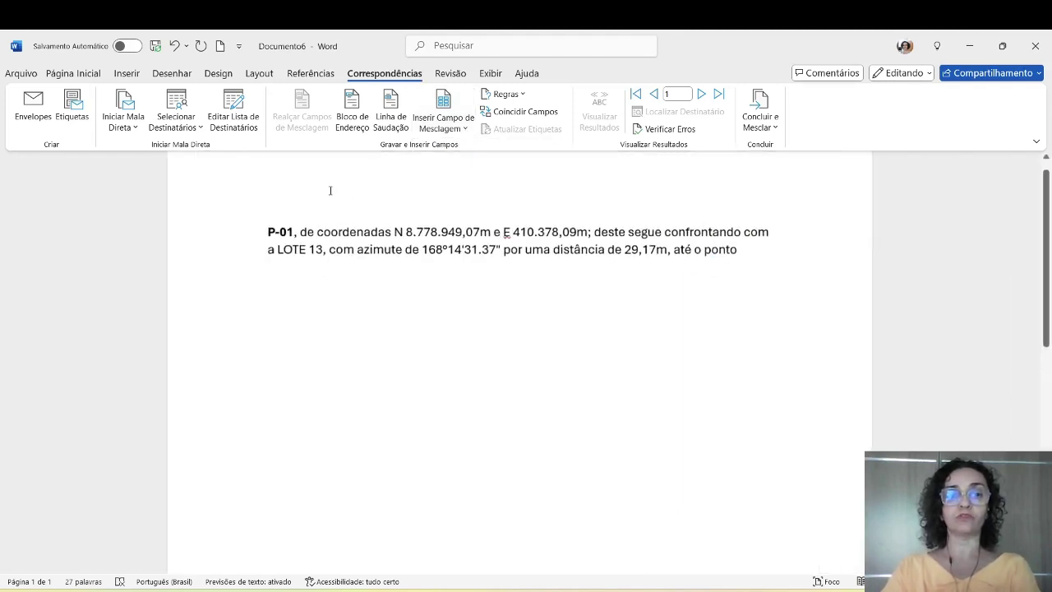
{"action": "scroll", "coordinate": [362, 220], "scroll_direction": "up", "scroll_amount": 1}
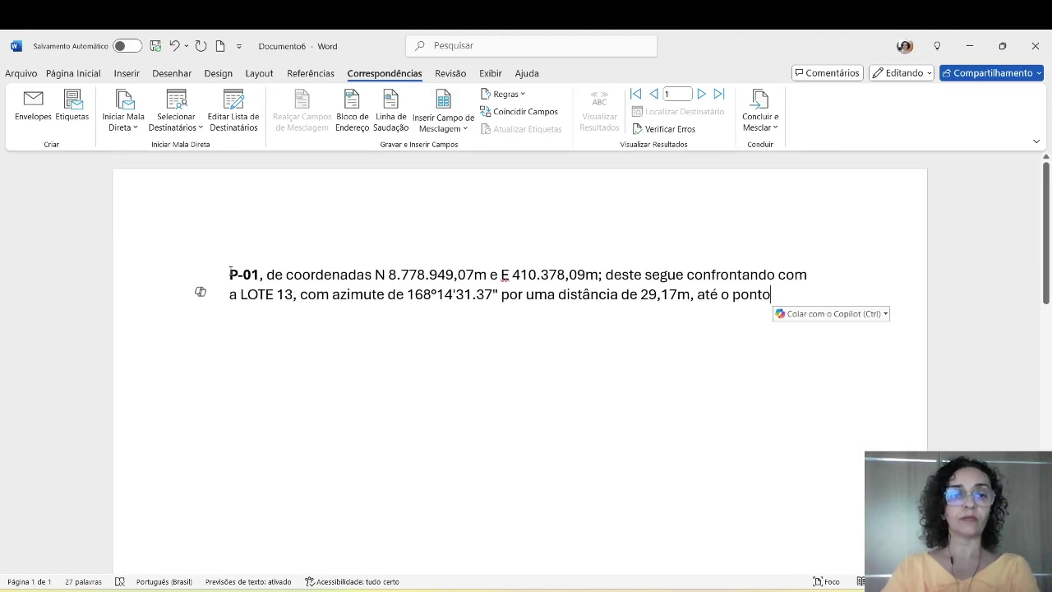
{"action": "left_click_drag", "start_coordinate": [230, 274], "coordinate": [261, 275]}
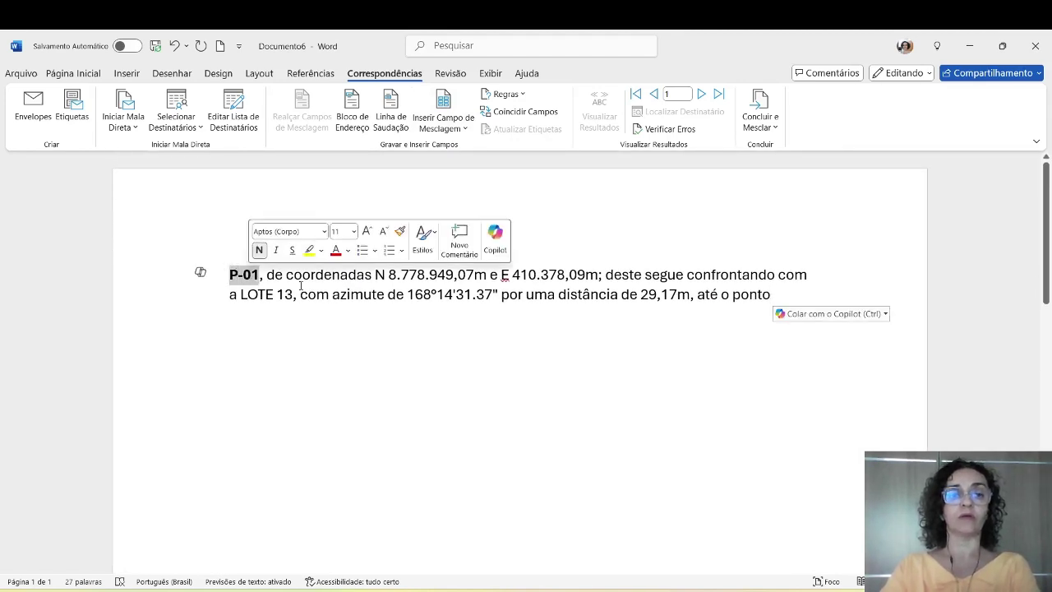
{"action": "left_click", "coordinate": [462, 131]}
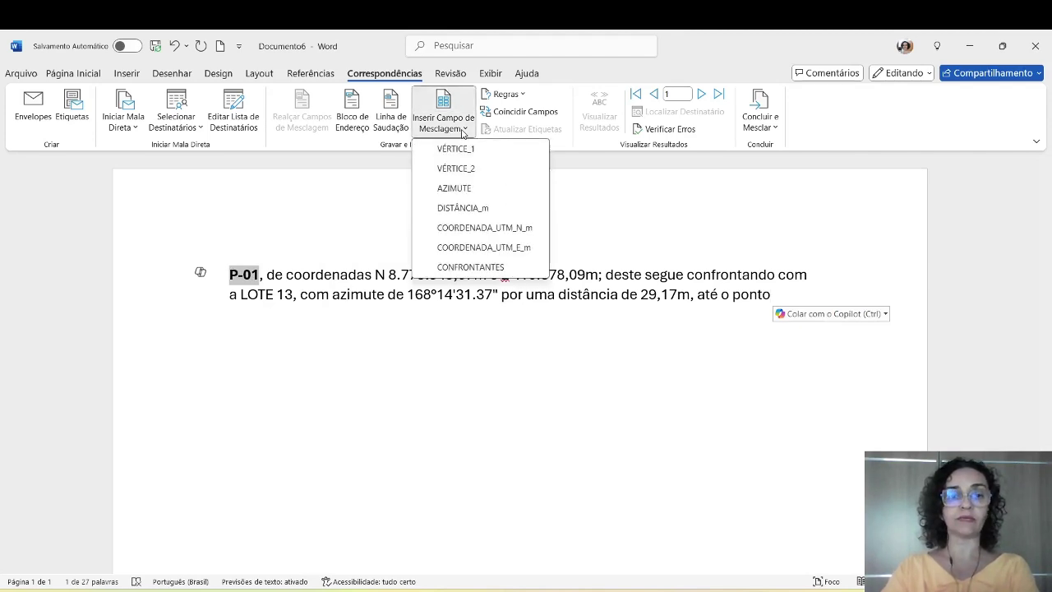
{"action": "left_click", "coordinate": [457, 149]}
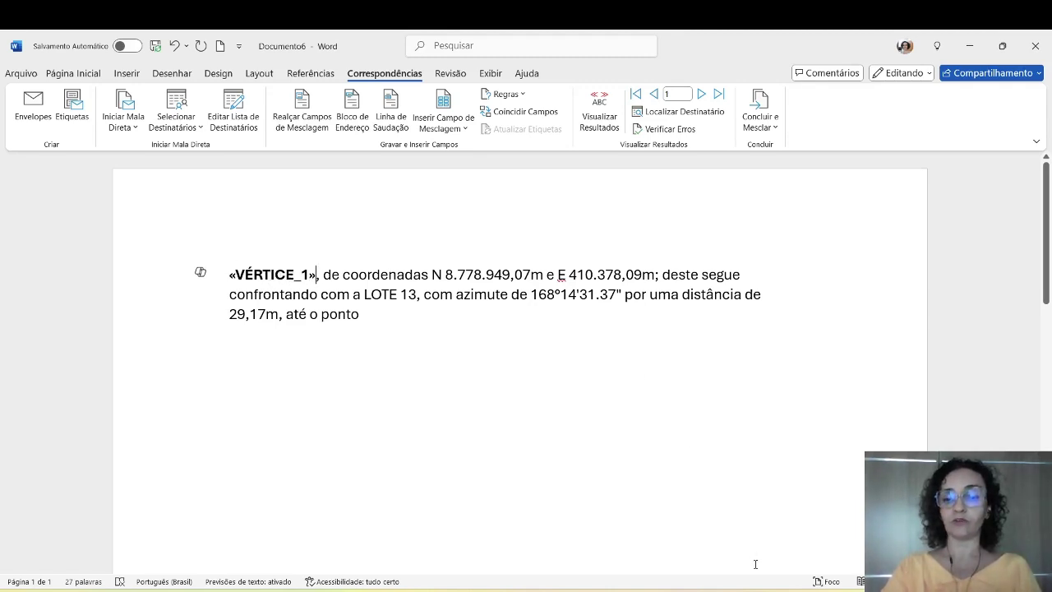
Examine the sequence of vertices P-01, P-02 and P-03 in MEMORIAL MODELO's perimeter description, and return to the merge document.
{"action": "left_click", "coordinate": [680, 559]}
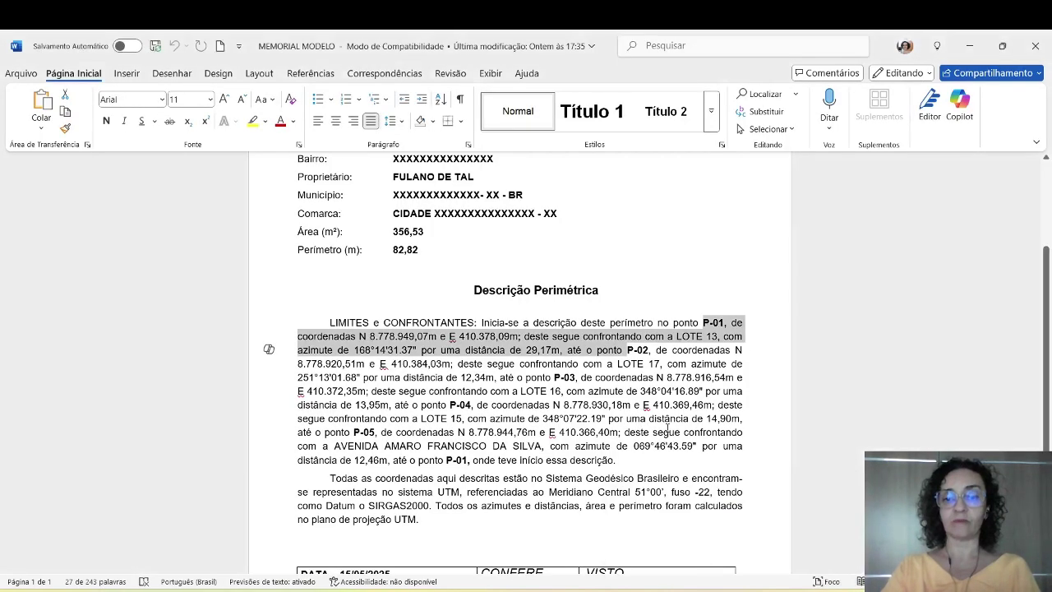
{"action": "left_click", "coordinate": [666, 405]}
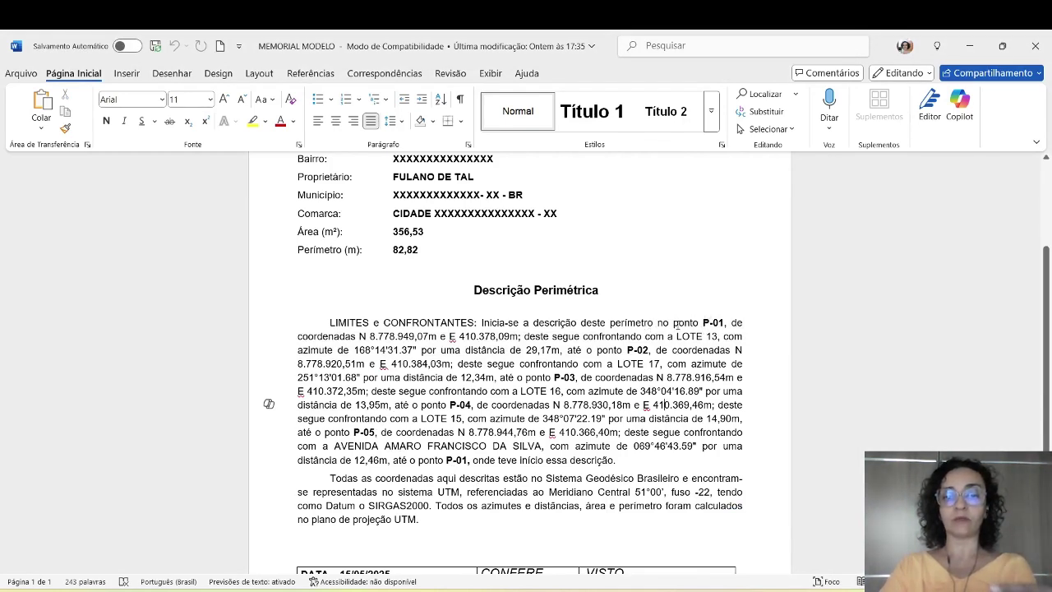
{"action": "left_click", "coordinate": [705, 322]}
{"action": "left_click", "coordinate": [639, 349]}
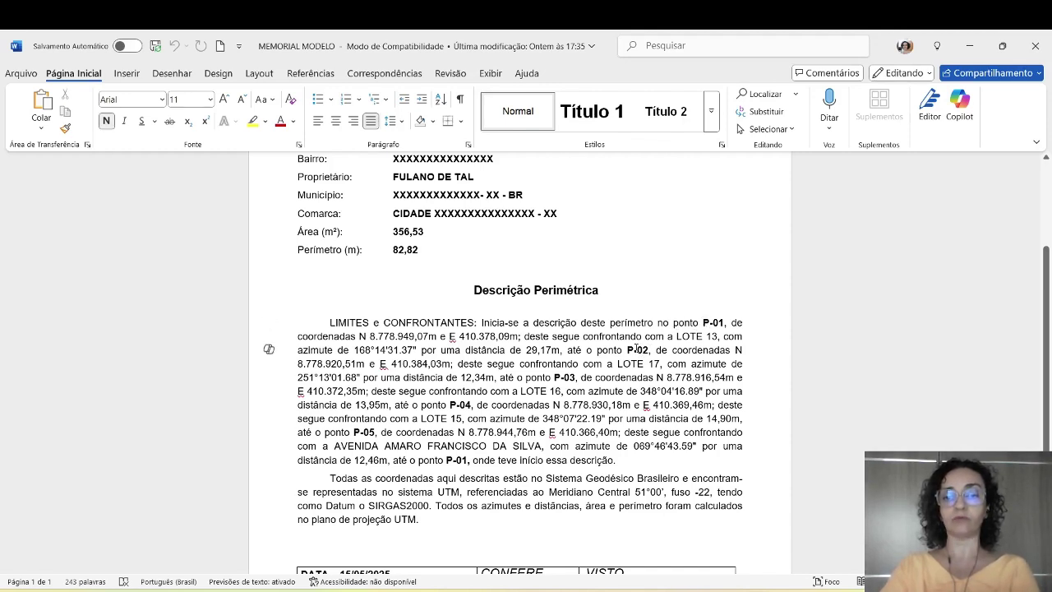
{"action": "left_click", "coordinate": [575, 377]}
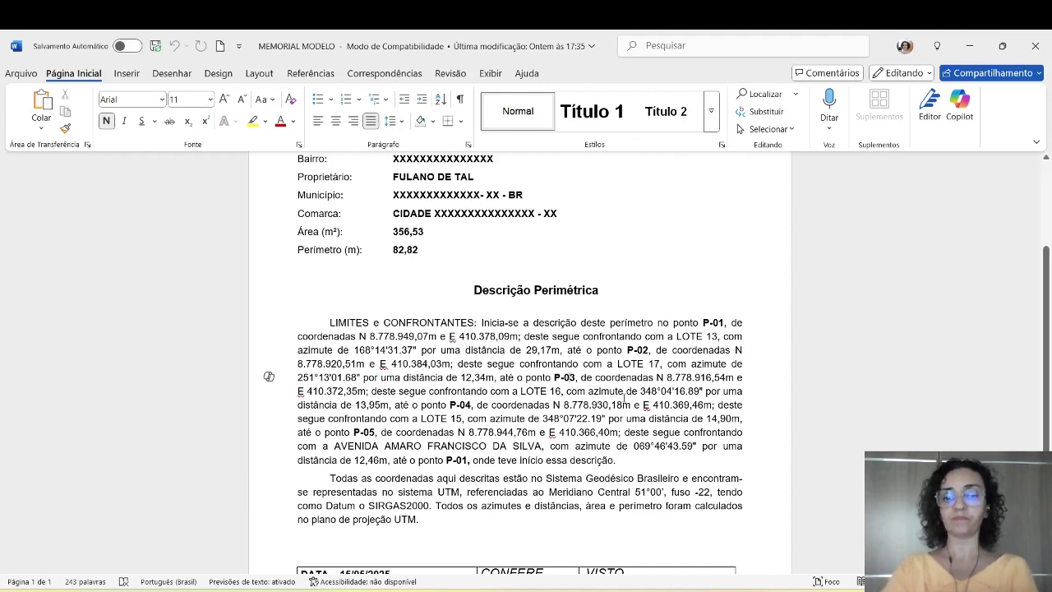
{"action": "left_click", "coordinate": [762, 590]}
{"action": "left_click", "coordinate": [809, 545]}
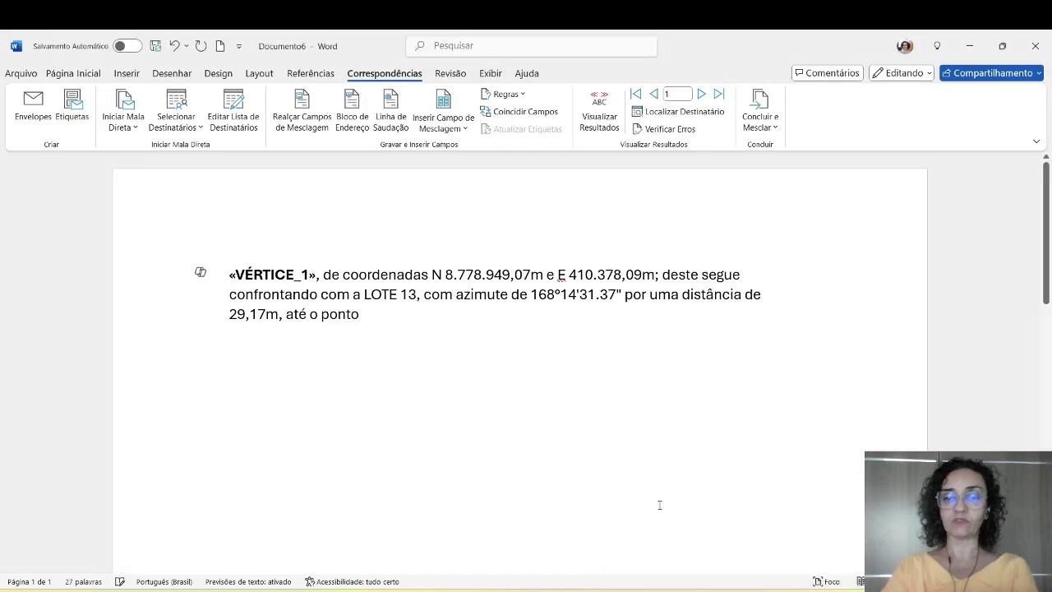
Replace the N and E coordinate values with the COORDENADA_UTM_N_m and COORDENADA_UTM_E_m merge fields, keeping the "m" unit after each.
{"action": "left_click", "coordinate": [464, 294]}
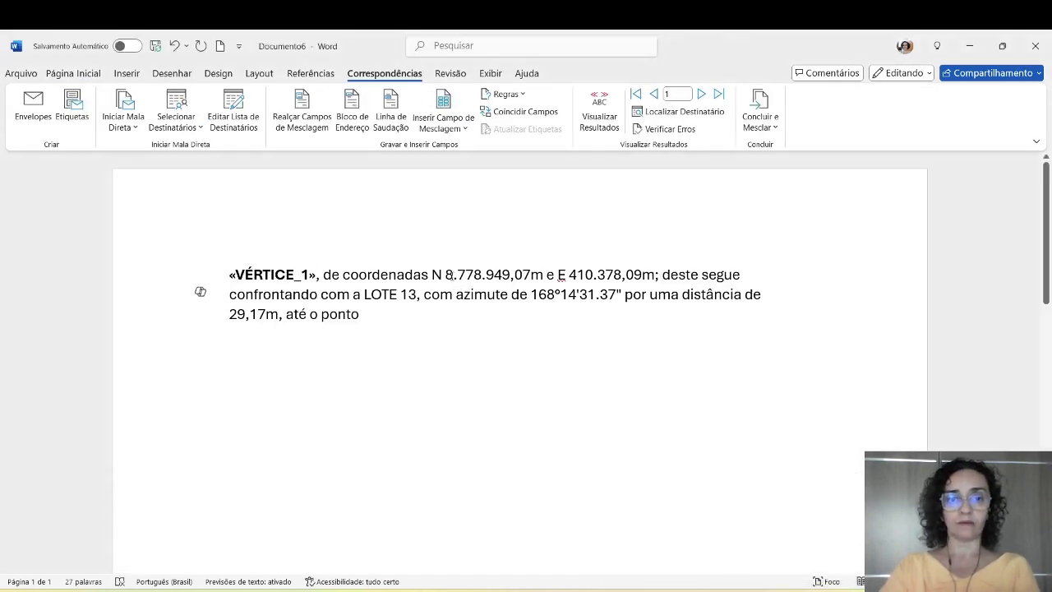
{"action": "left_click_drag", "start_coordinate": [445, 274], "coordinate": [531, 278]}
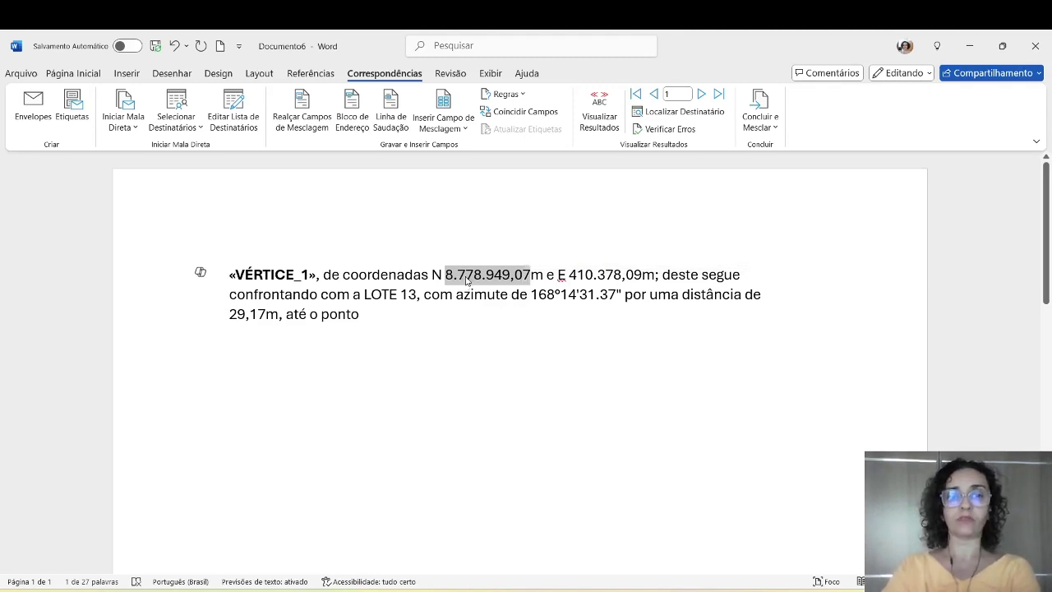
{"action": "left_click", "coordinate": [468, 129]}
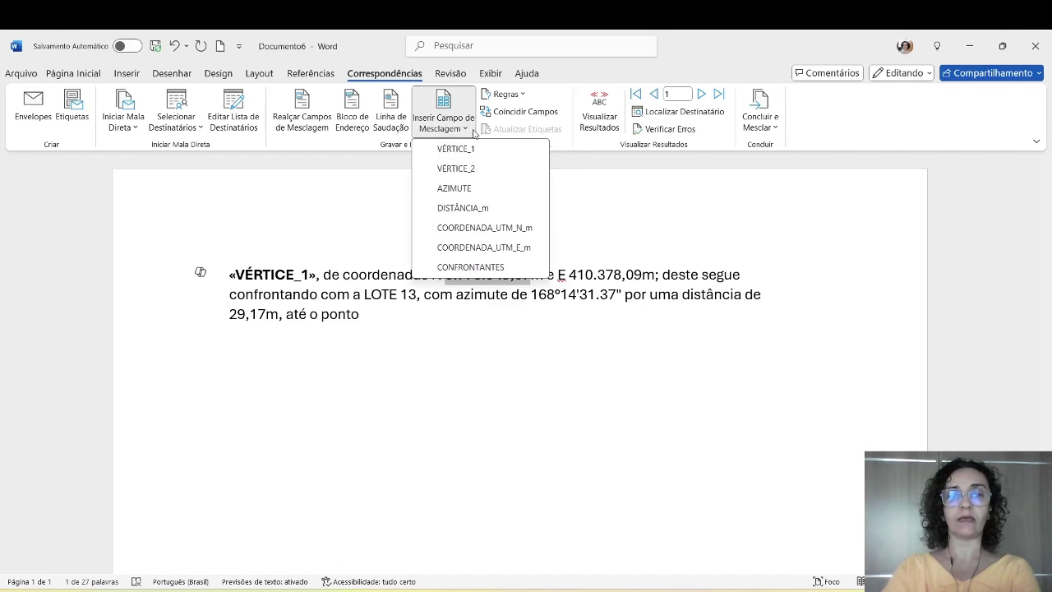
{"action": "left_click", "coordinate": [485, 232]}
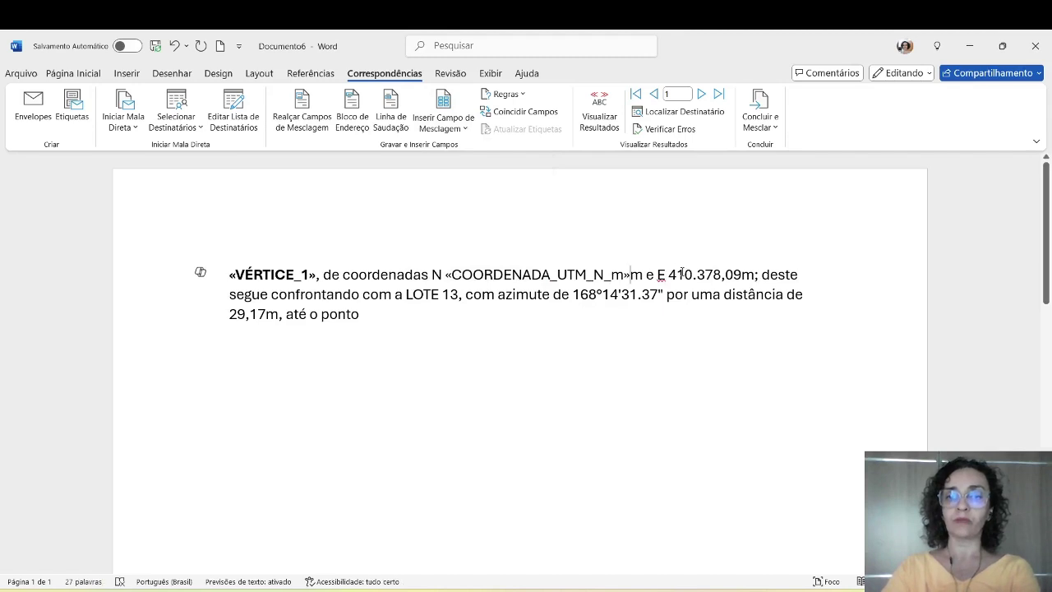
{"action": "left_click_drag", "start_coordinate": [671, 276], "coordinate": [734, 279]}
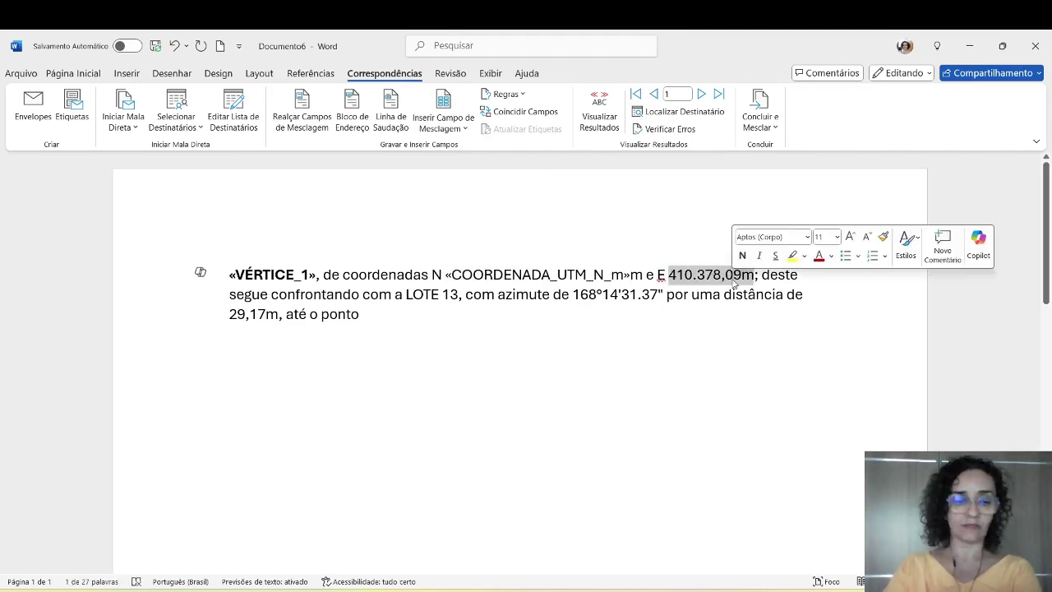
{"action": "key", "text": "shift+Left"}
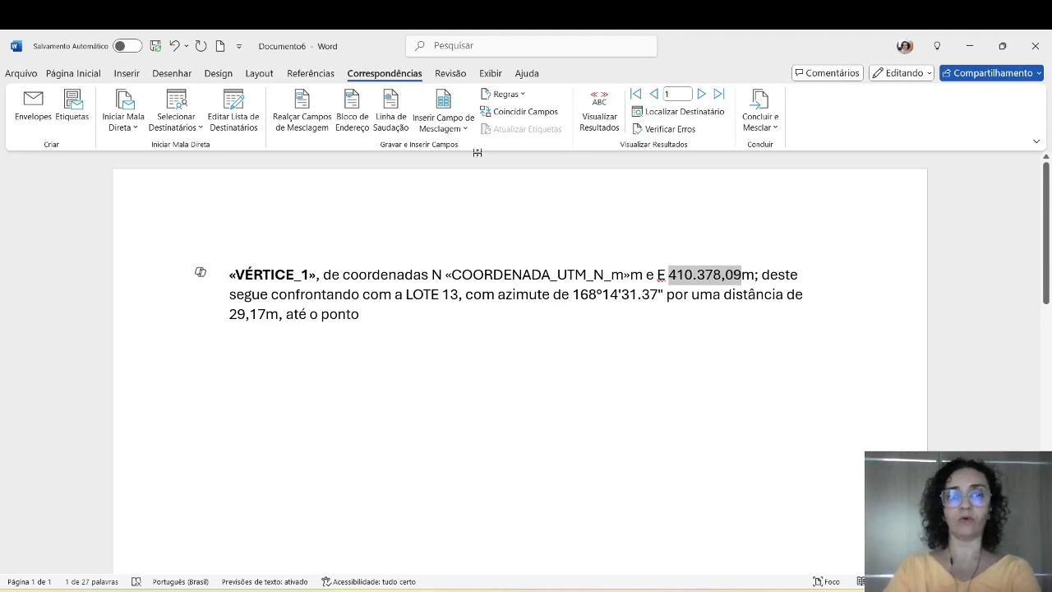
{"action": "left_click", "coordinate": [460, 128]}
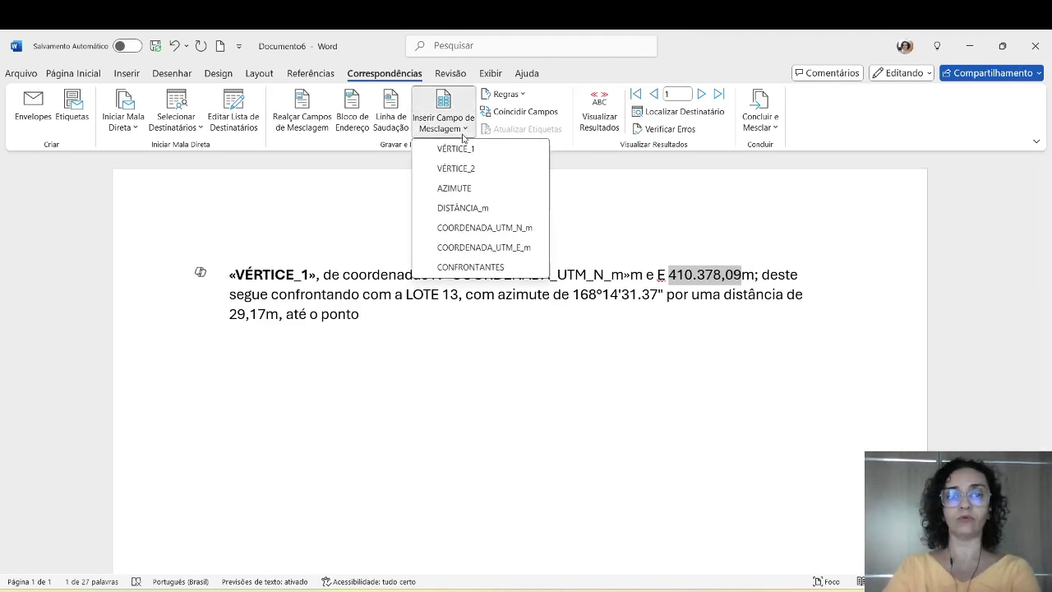
{"action": "left_click", "coordinate": [499, 248]}
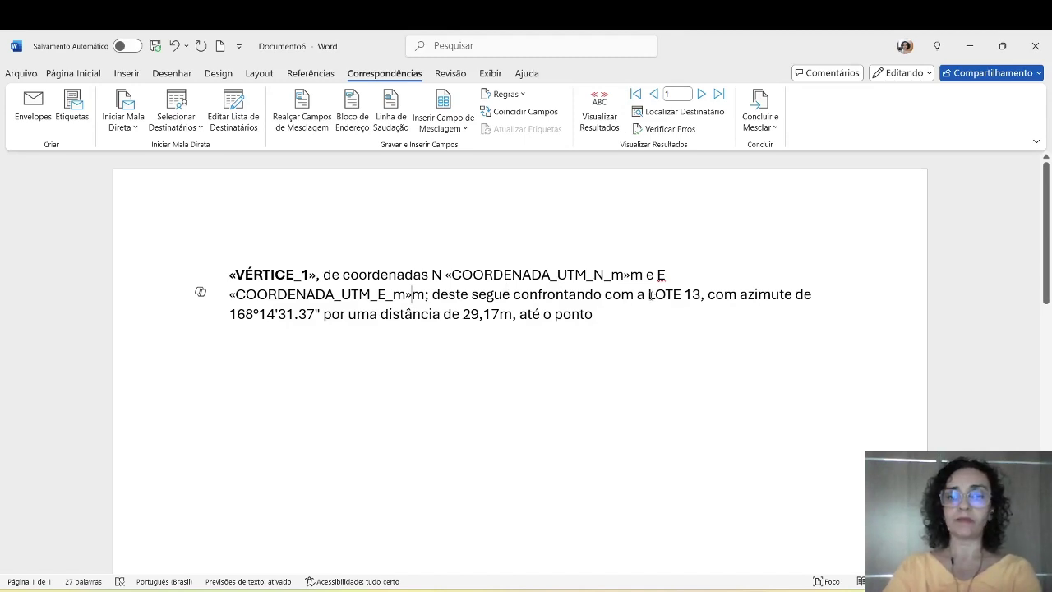
Replace "LOTE 13" with the CONFRONTANTES merge field and the azimuth value with the AZIMUTE merge field.
{"action": "left_click_drag", "start_coordinate": [649, 294], "coordinate": [700, 294]}
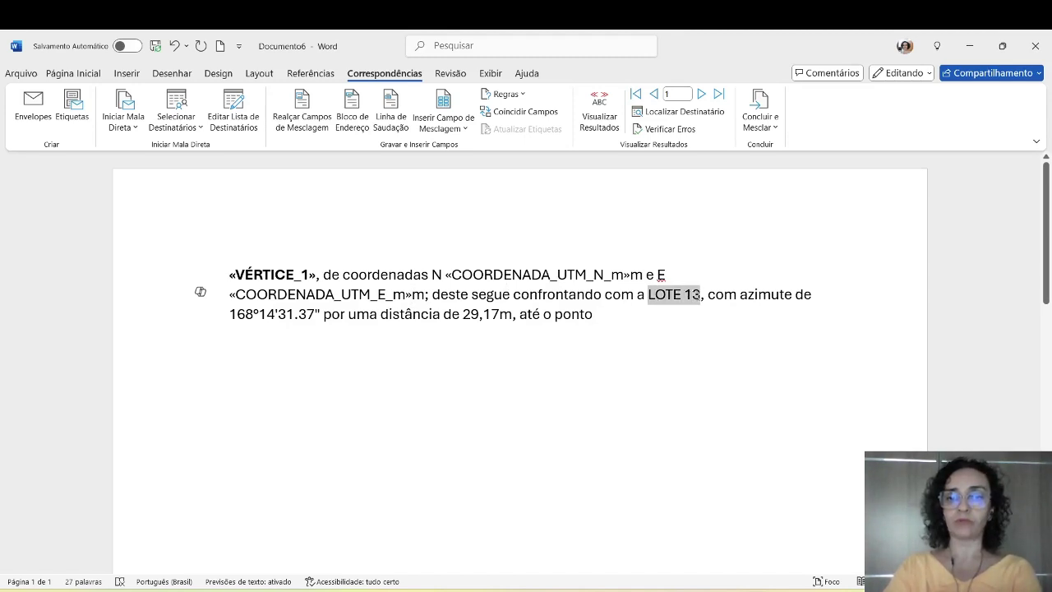
{"action": "left_click", "coordinate": [449, 129]}
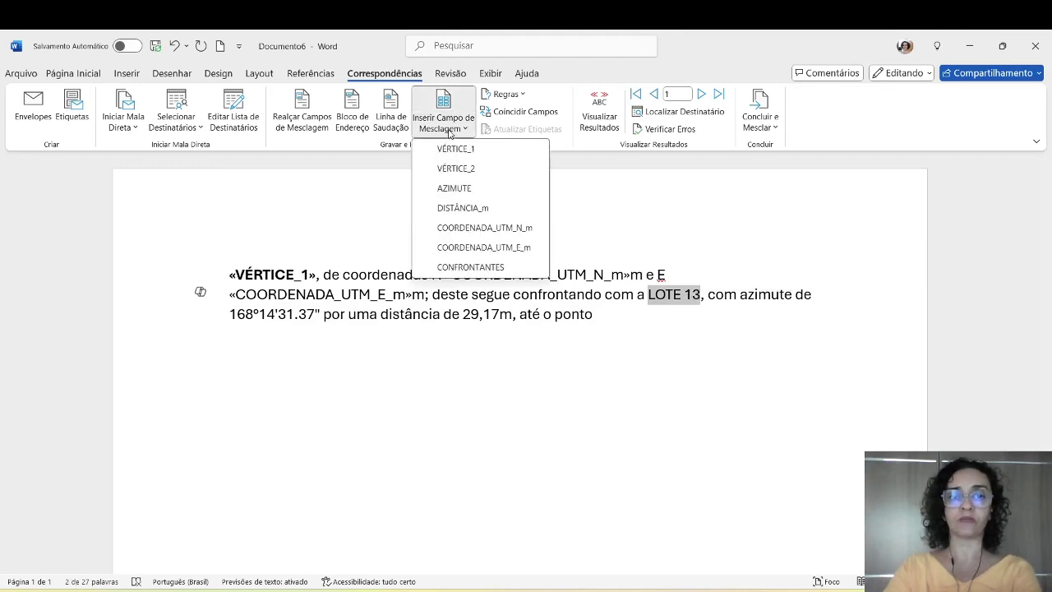
{"action": "left_click", "coordinate": [467, 267]}
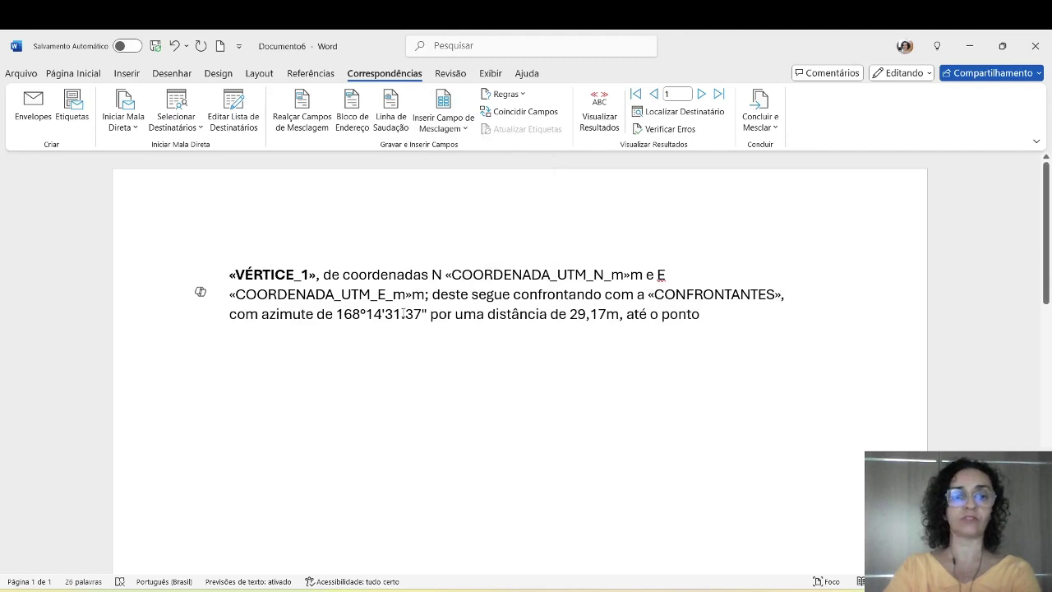
{"action": "left_click_drag", "start_coordinate": [336, 314], "coordinate": [426, 320]}
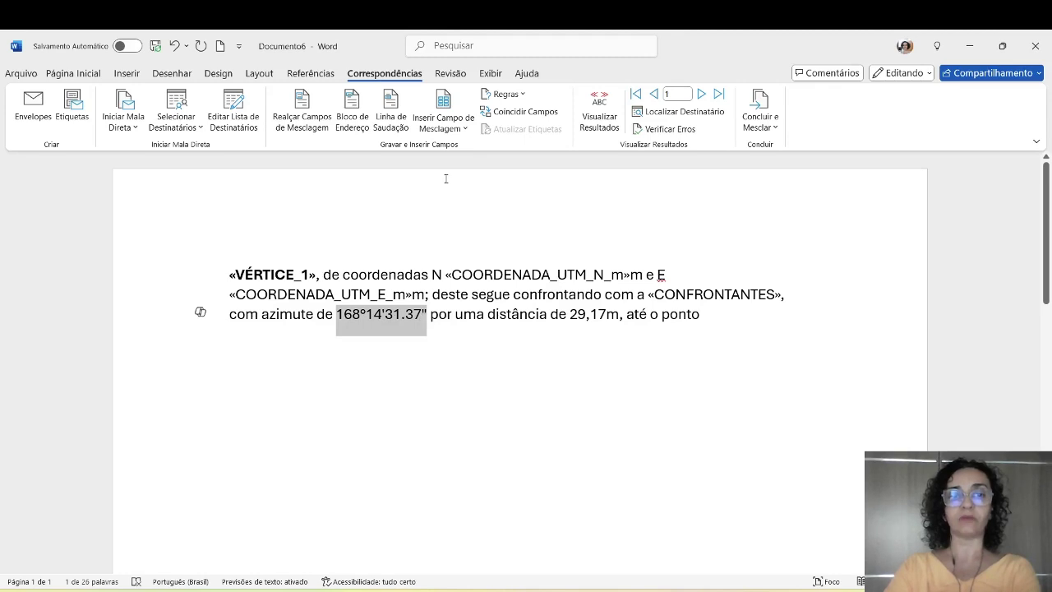
{"action": "left_click", "coordinate": [464, 130]}
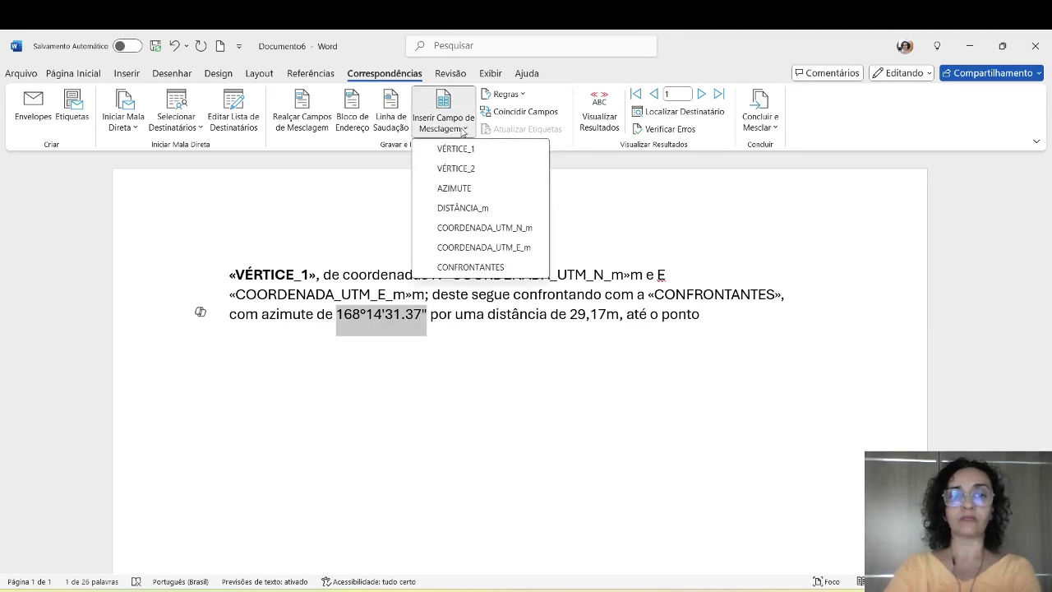
{"action": "left_click", "coordinate": [458, 188]}
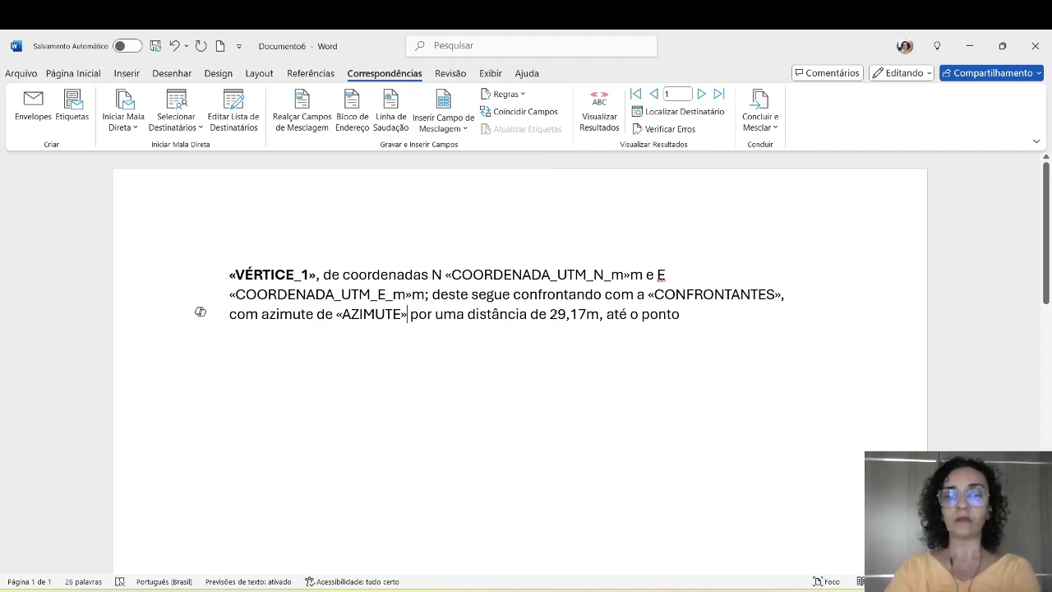
Replace the distance value "29,17" with the DISTÂNCIA_m merge field, keeping the "m" unit after it.
{"action": "left_click_drag", "start_coordinate": [550, 314], "coordinate": [600, 316]}
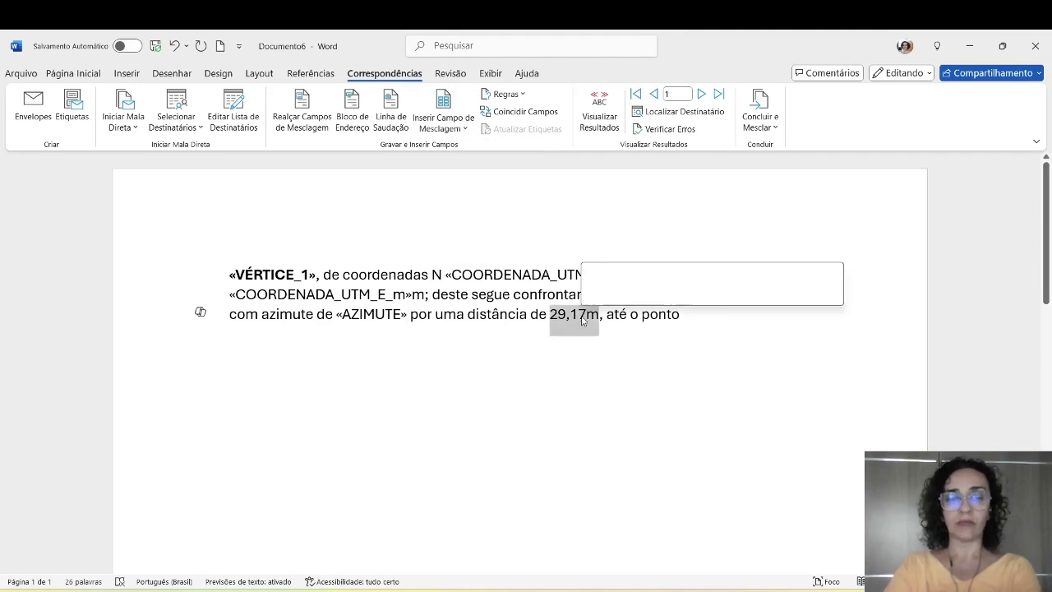
{"action": "key", "text": "shift+Left"}
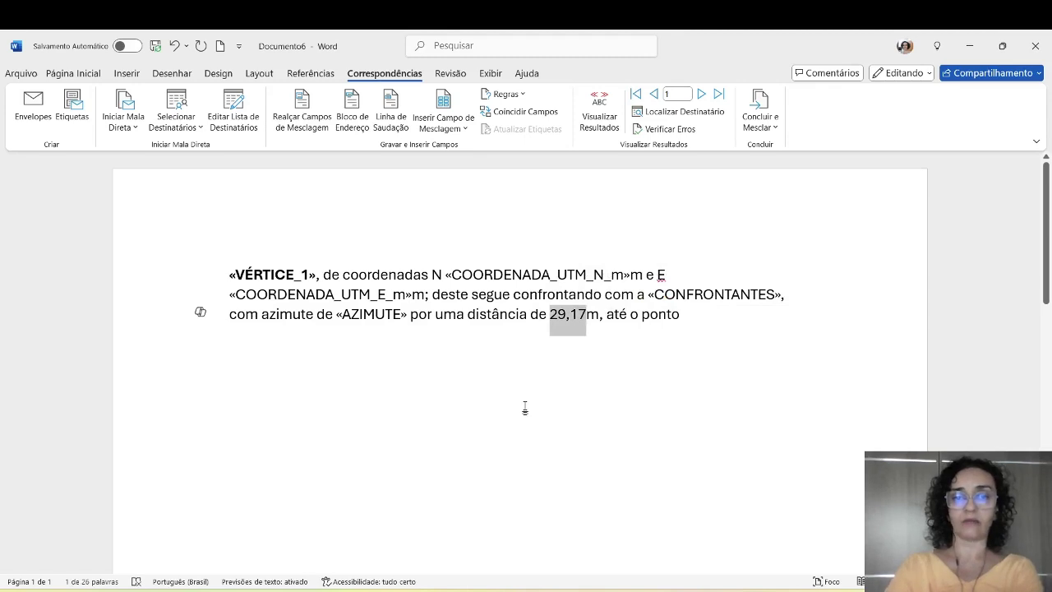
{"action": "left_click", "coordinate": [458, 132]}
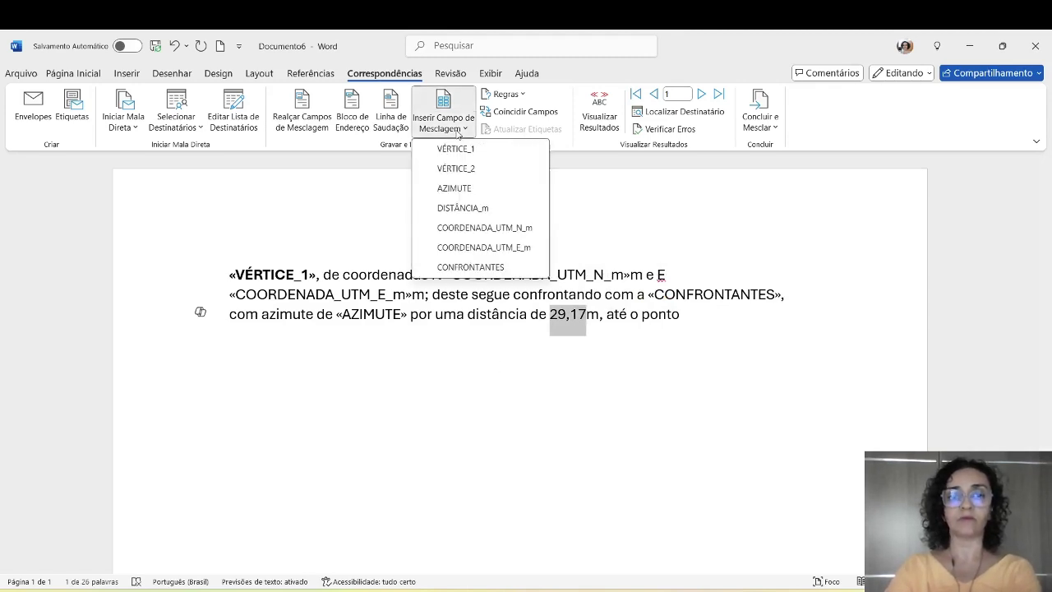
{"action": "left_click", "coordinate": [463, 208]}
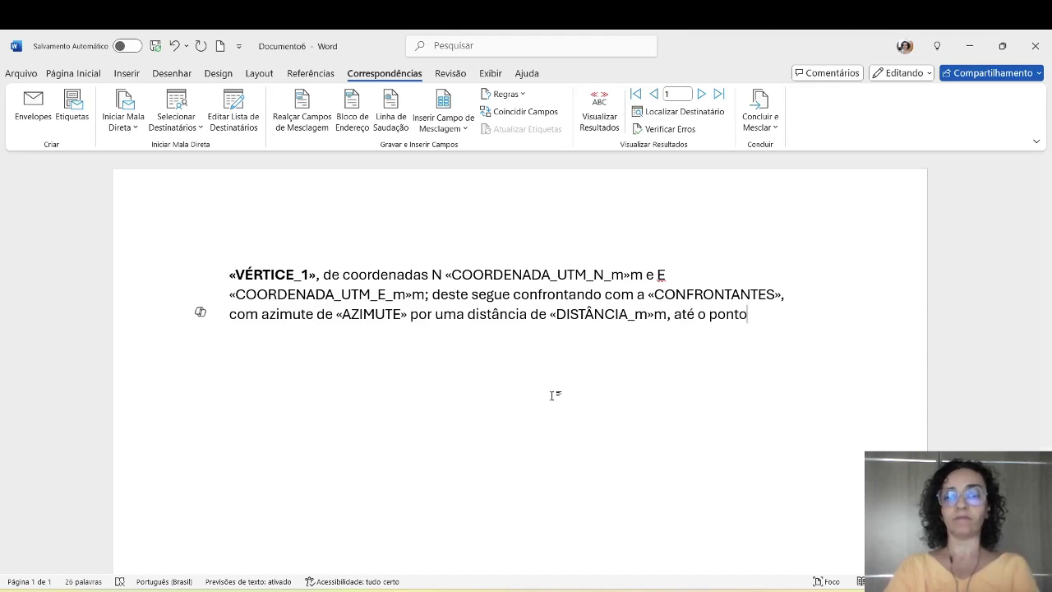
Preview the merge results, check the first N coordinate in Excel's TABELA DE COORDENADAS, and return to the Word merge document.
{"action": "left_click", "coordinate": [599, 118]}
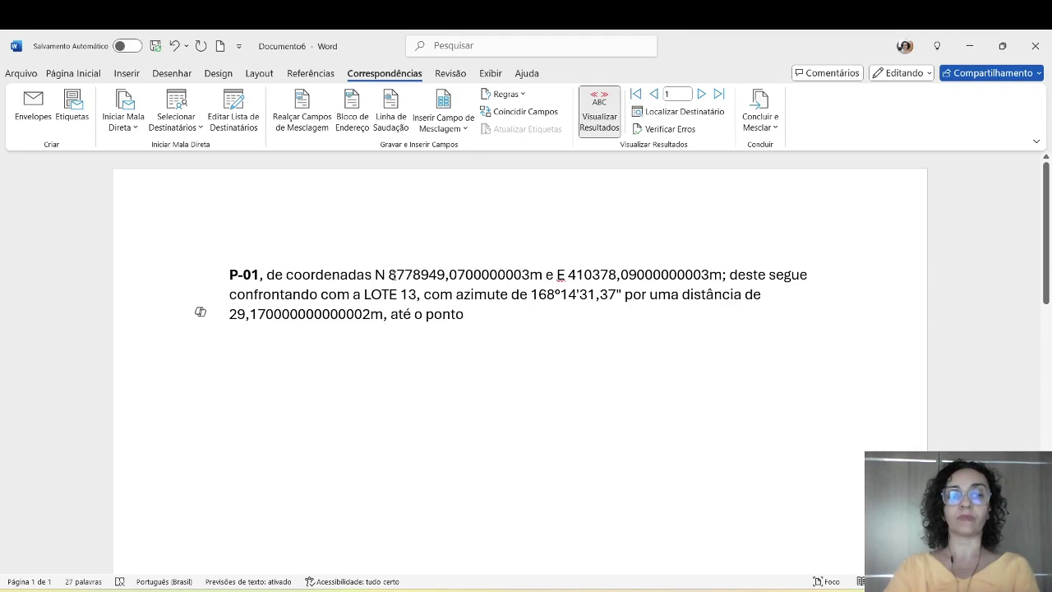
{"action": "left_click", "coordinate": [601, 127]}
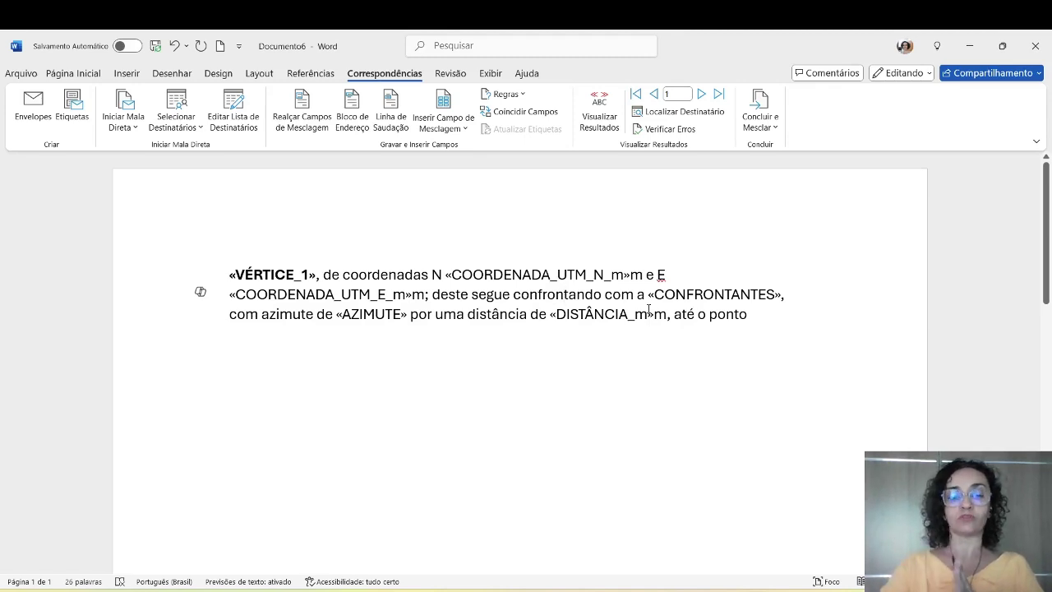
{"action": "key", "text": "alt+Tab"}
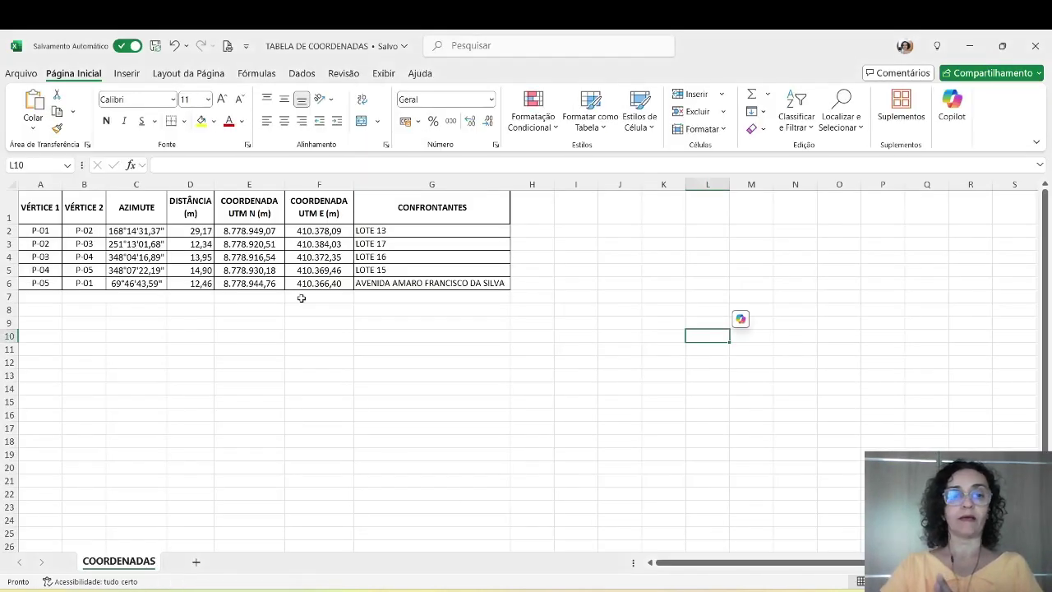
{"action": "left_click", "coordinate": [261, 231]}
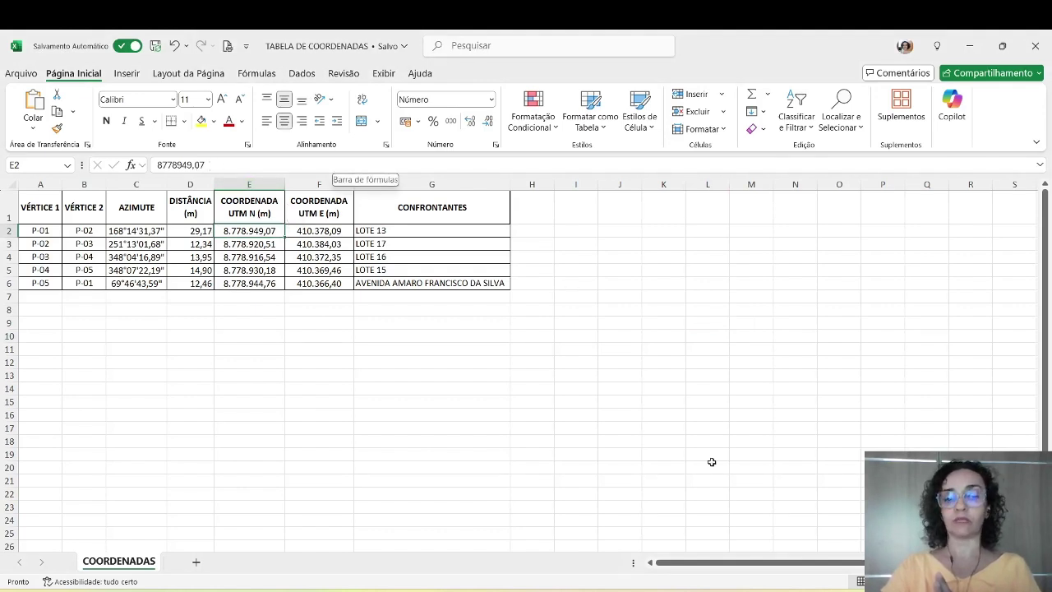
{"action": "mouse_move", "coordinate": [759, 587]}
{"action": "left_click", "coordinate": [795, 554]}
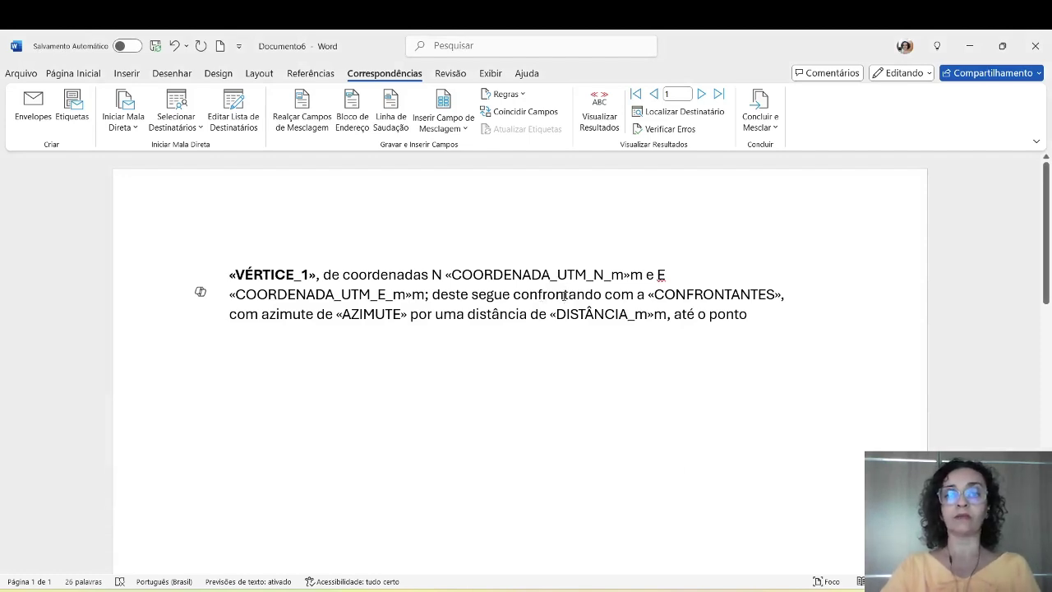
{"action": "left_click", "coordinate": [565, 294]}
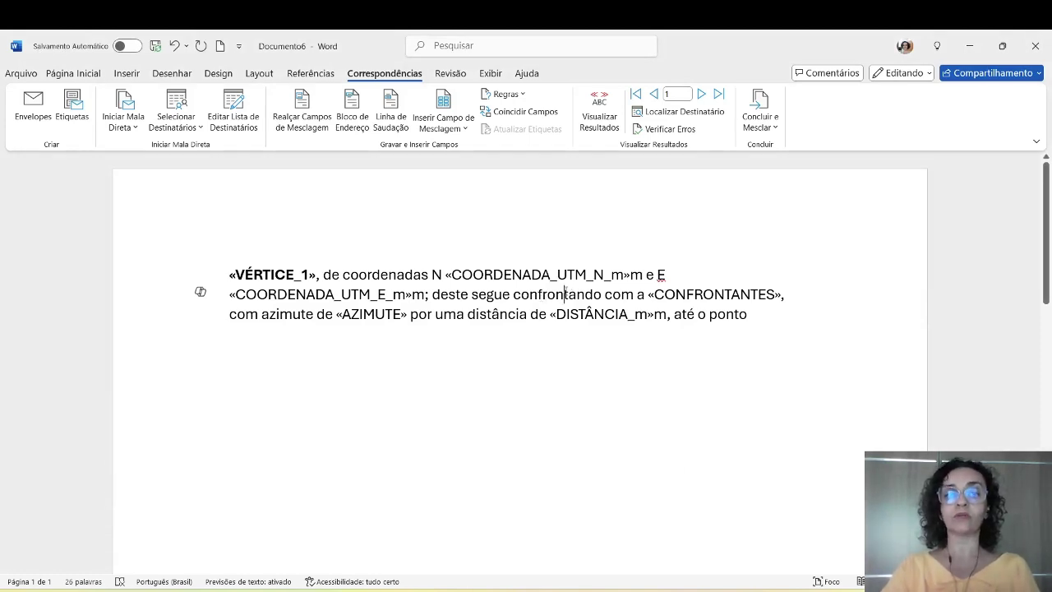
With merge results previewed, add the numeric format switch \#.0,00 to the COORDENADA_UTM_N_m field code and refresh the preview.
{"action": "left_click", "coordinate": [599, 124]}
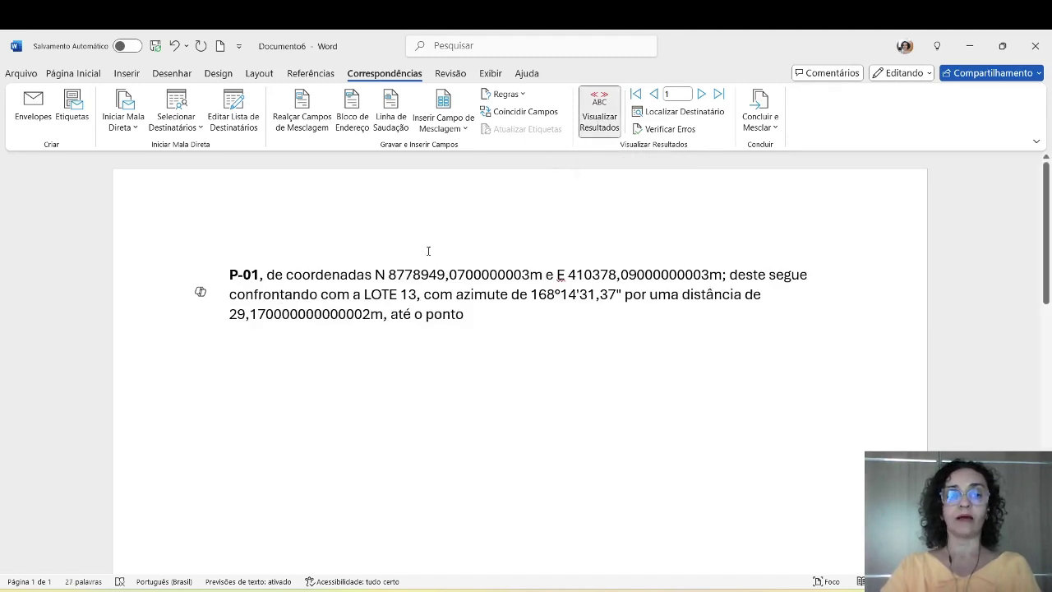
{"action": "left_click", "coordinate": [454, 281]}
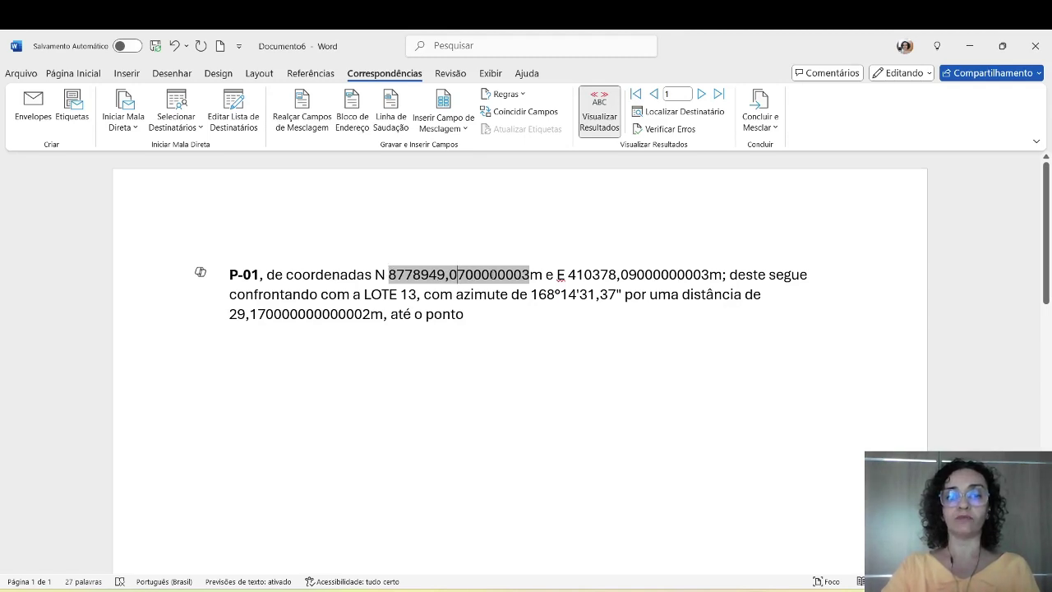
{"action": "right_click", "coordinate": [494, 276]}
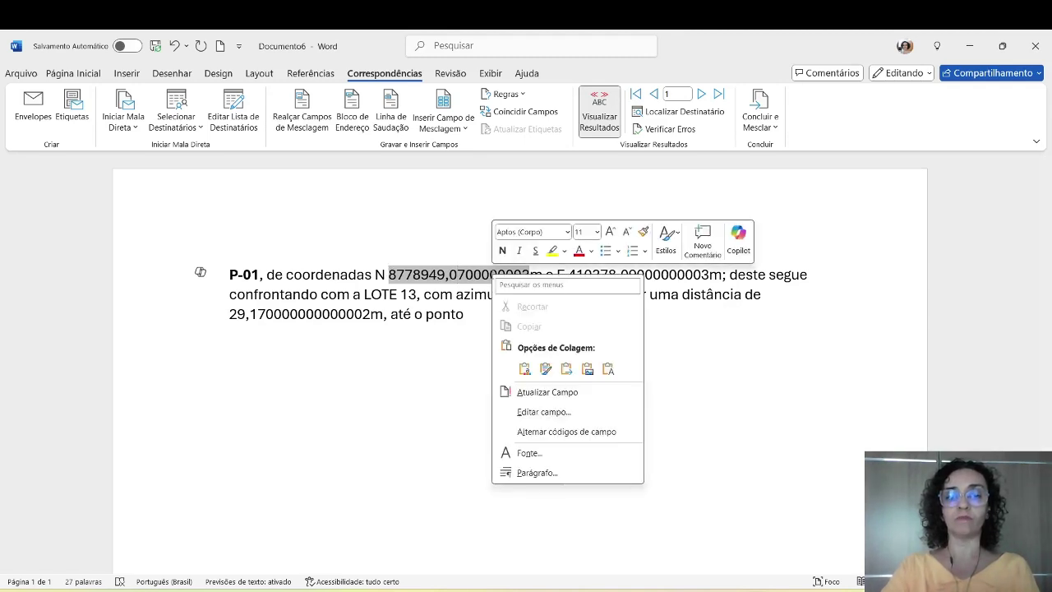
{"action": "left_click", "coordinate": [568, 431]}
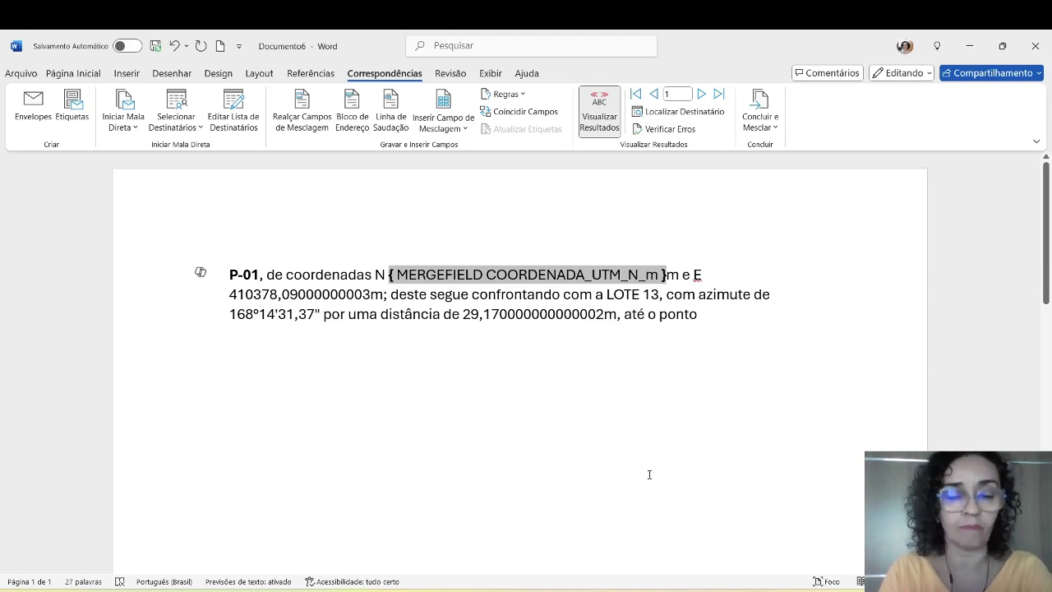
{"action": "type", "text": "\\"}
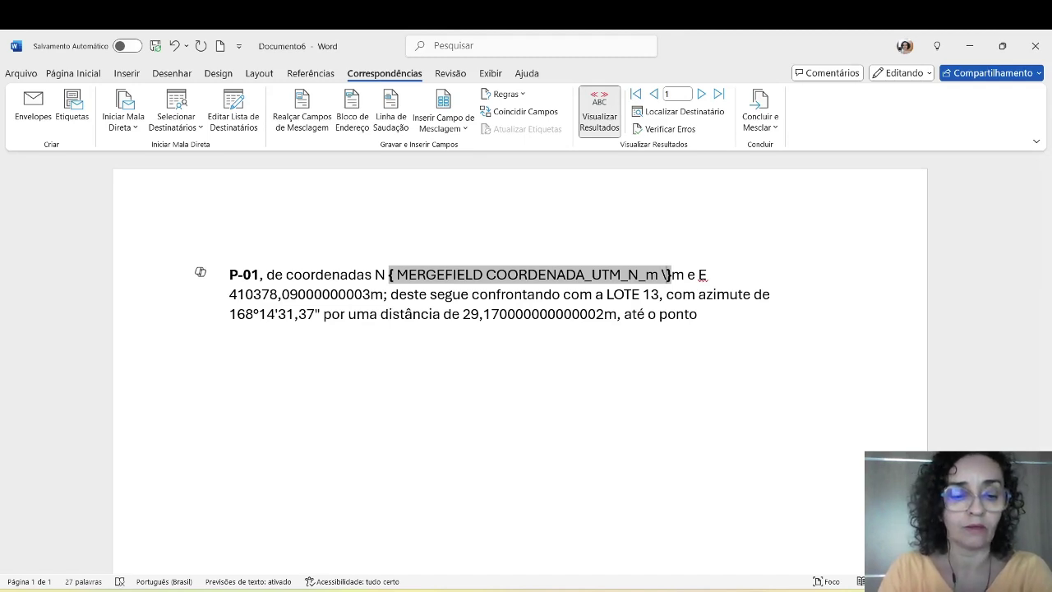
{"action": "type", "text": "#"}
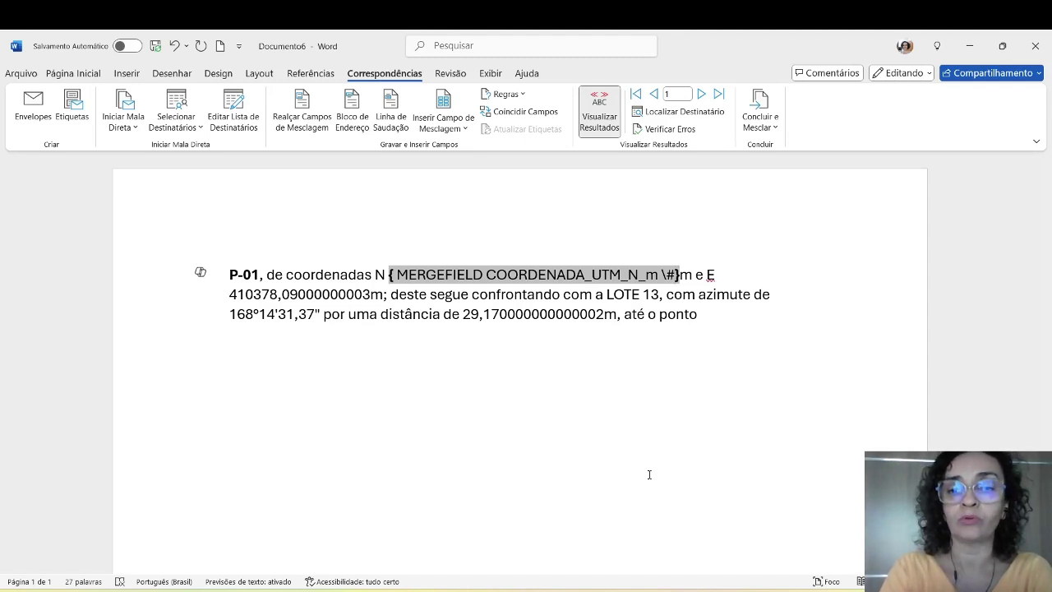
{"action": "type", "text": "."}
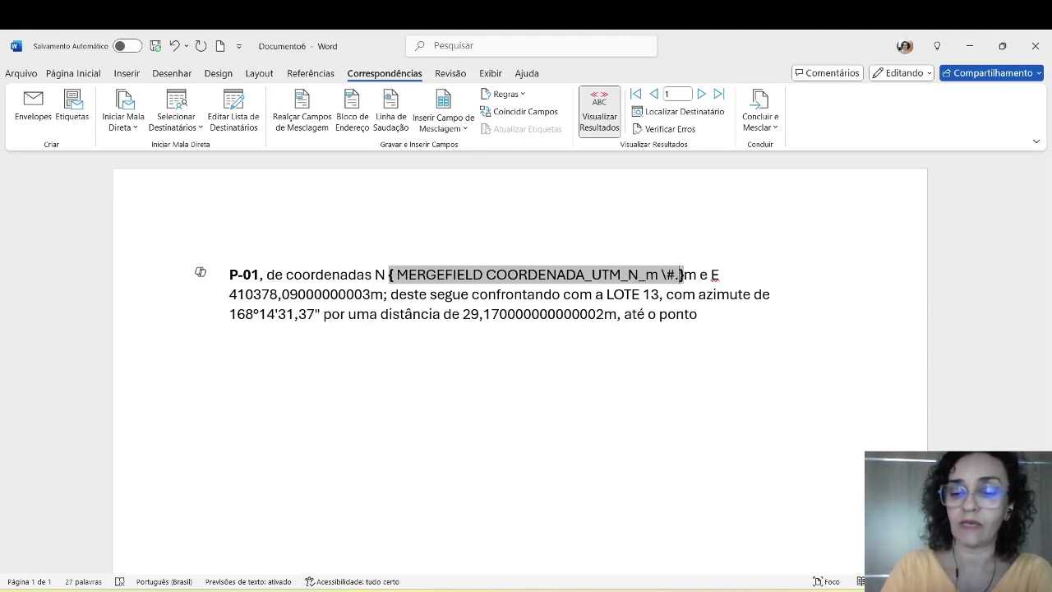
{"action": "type", "text": "0,00"}
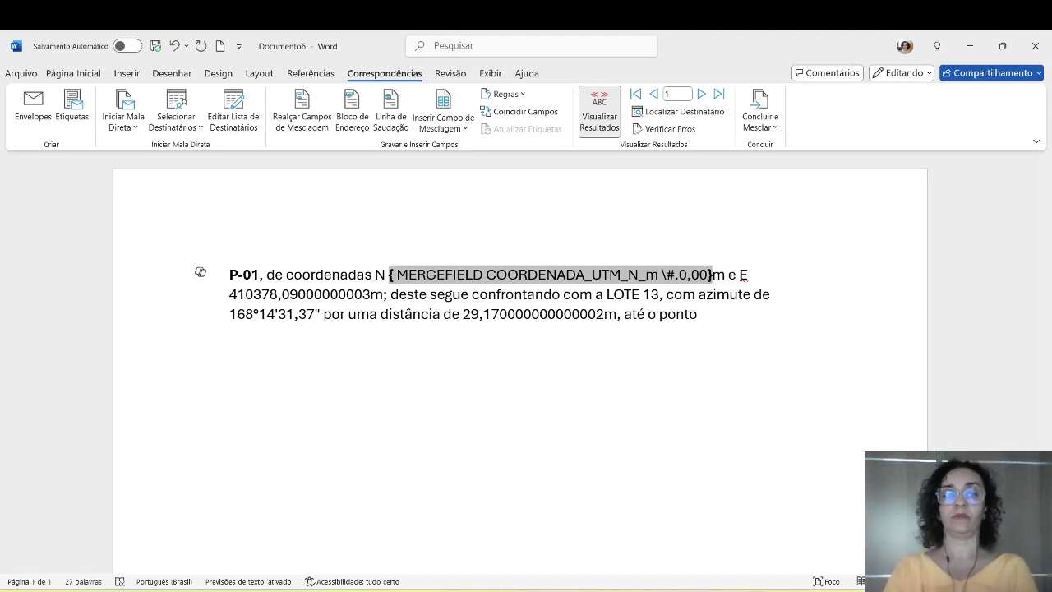
{"action": "left_click", "coordinate": [654, 356]}
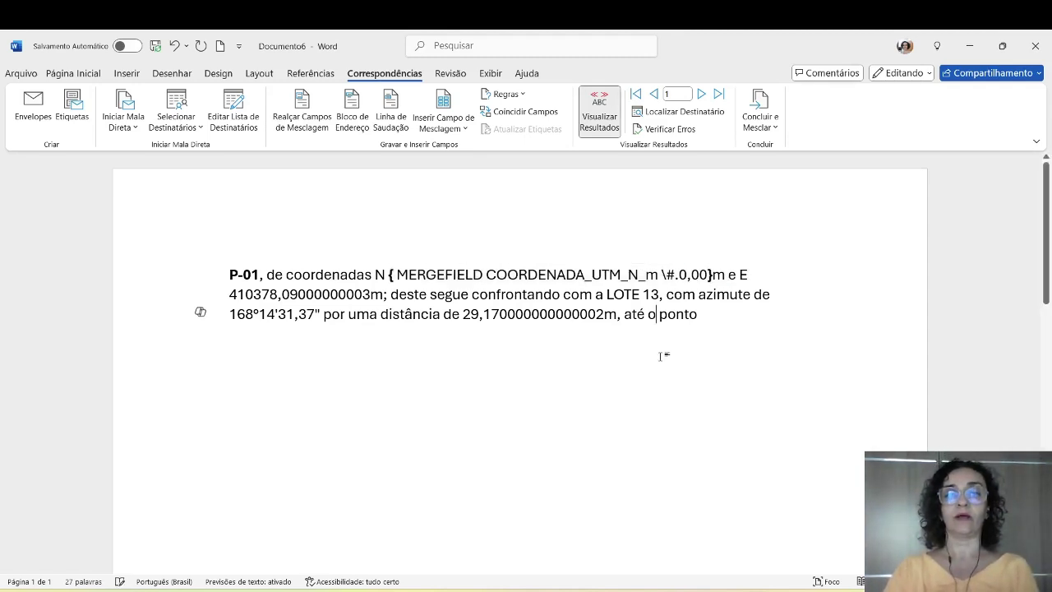
{"action": "left_click", "coordinate": [603, 121]}
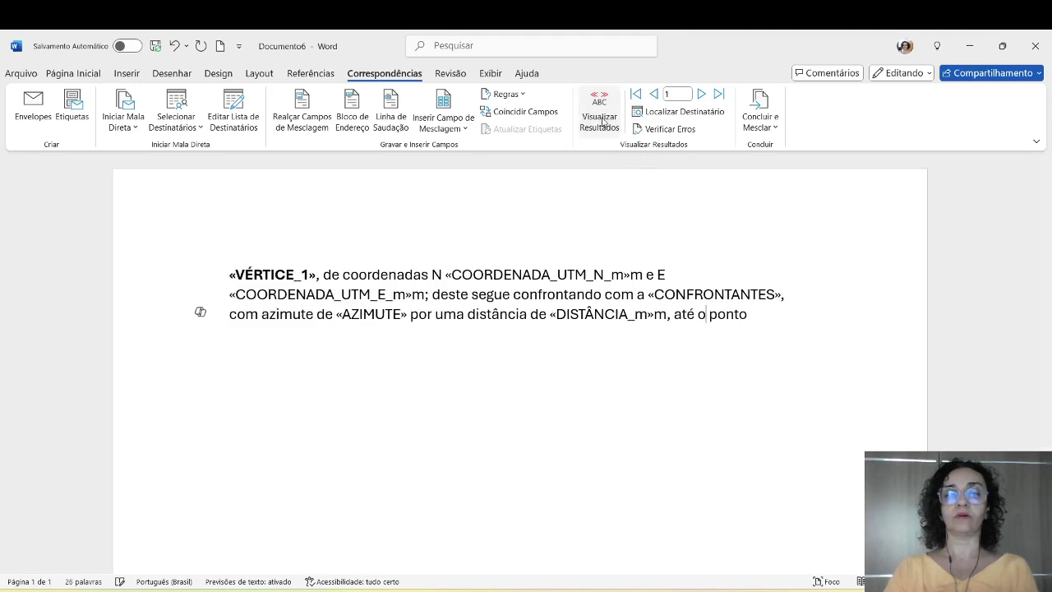
{"action": "left_click", "coordinate": [602, 122]}
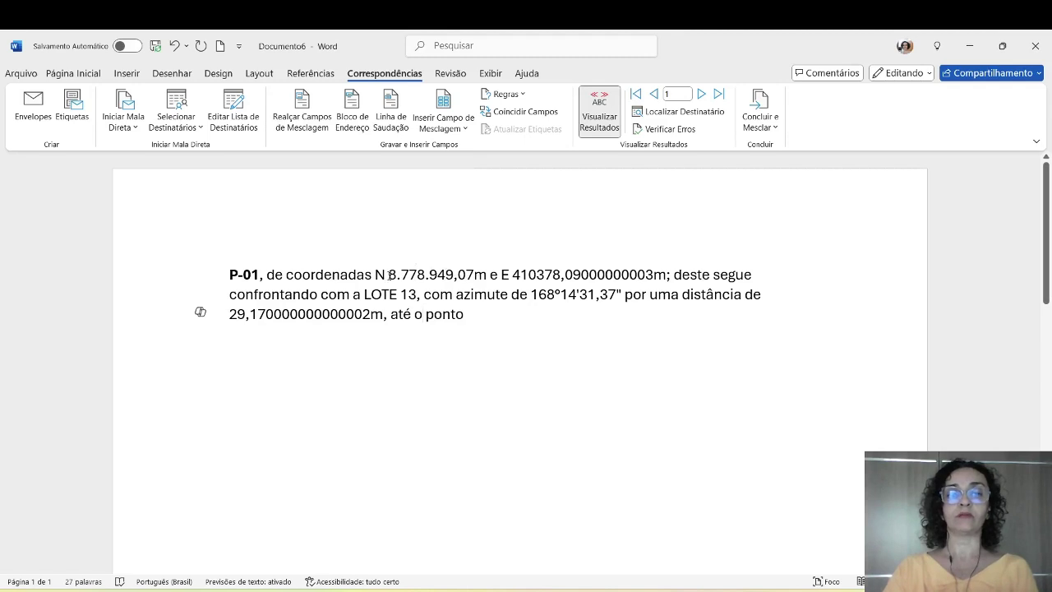
{"action": "left_click", "coordinate": [398, 274]}
{"action": "type", "text": "."}
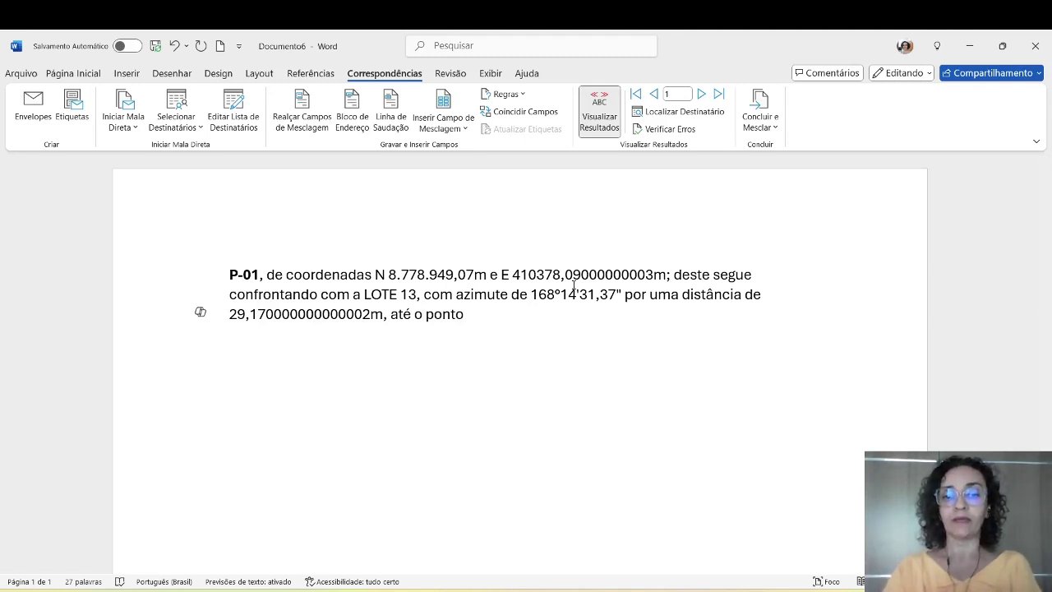
Add the numeric format switch \#.0,00 to the COORDENADA_UTM_E_m field code and refresh the merge preview.
{"action": "left_click", "coordinate": [592, 271]}
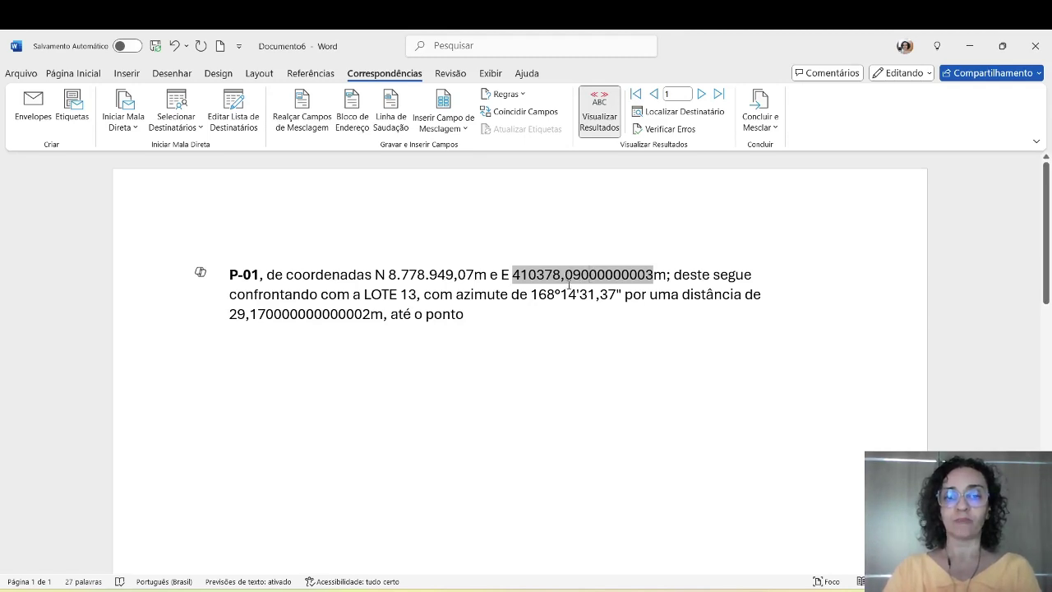
{"action": "right_click", "coordinate": [602, 276]}
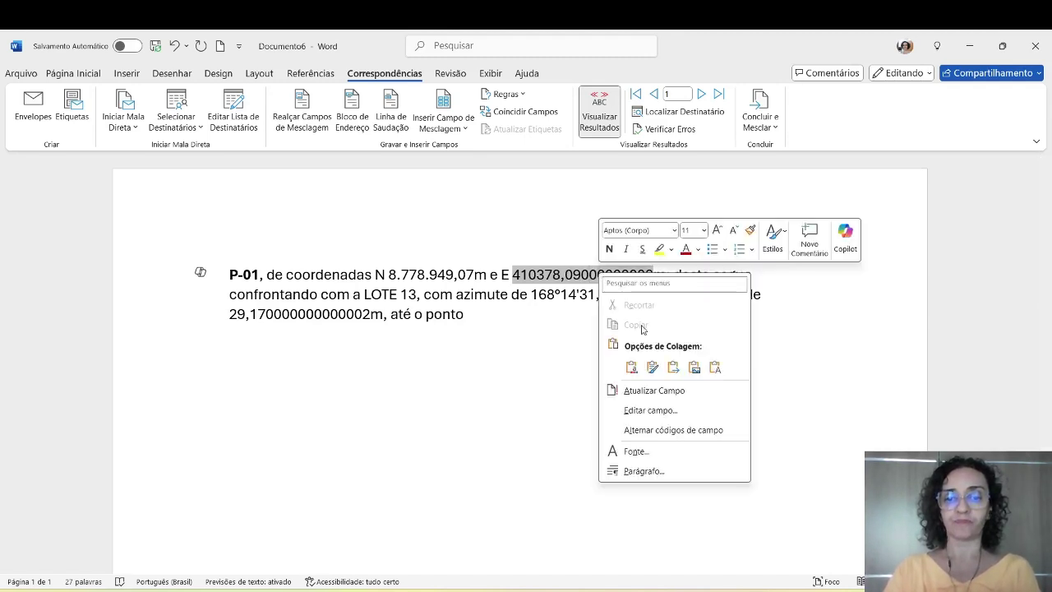
{"action": "left_click", "coordinate": [660, 432]}
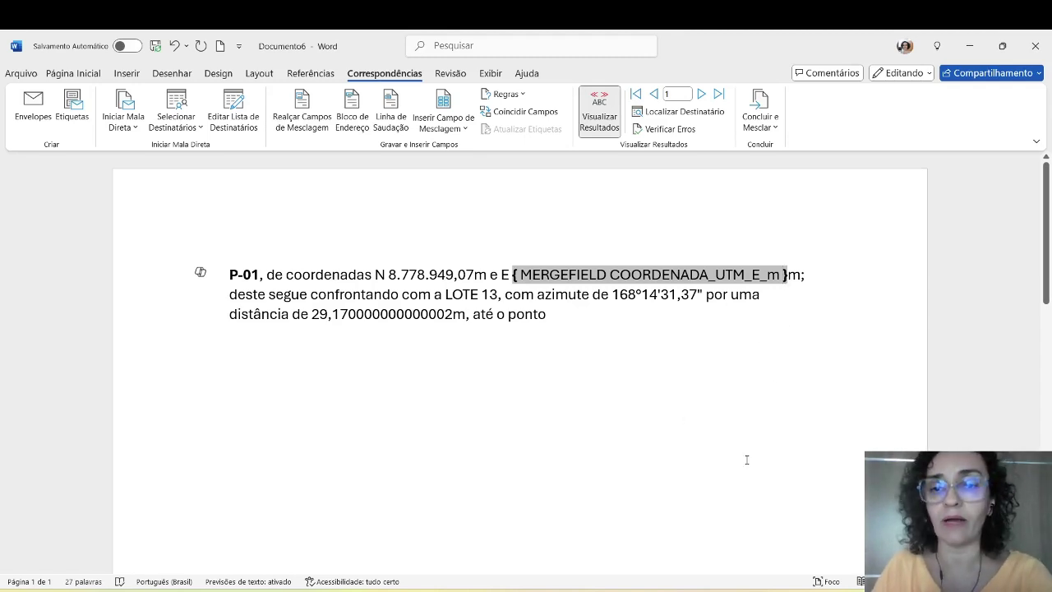
{"action": "type", "text": "\\#"}
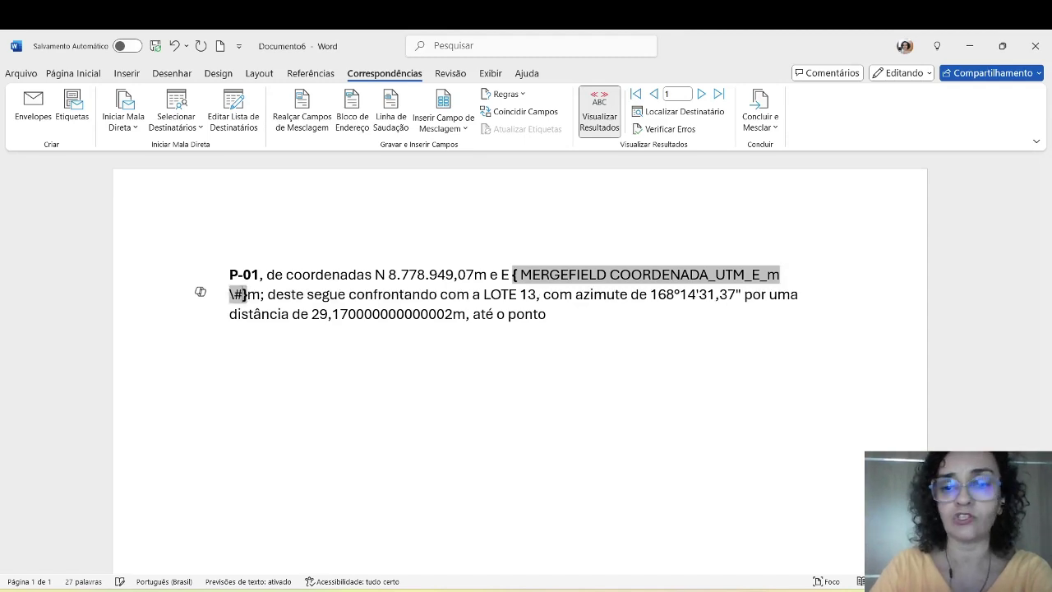
{"action": "type", "text": "."}
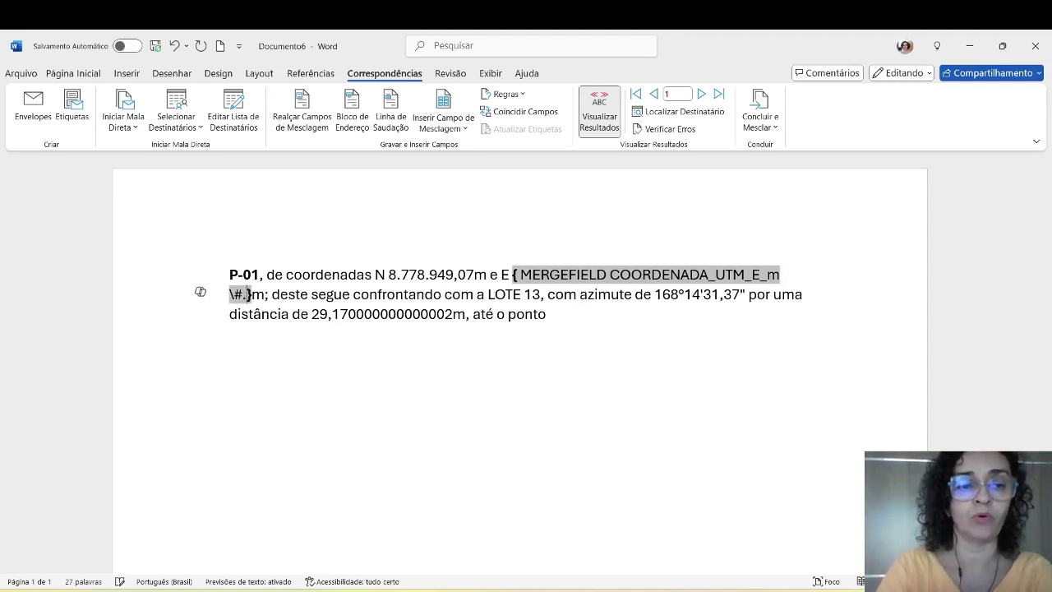
{"action": "type", "text": "0,"}
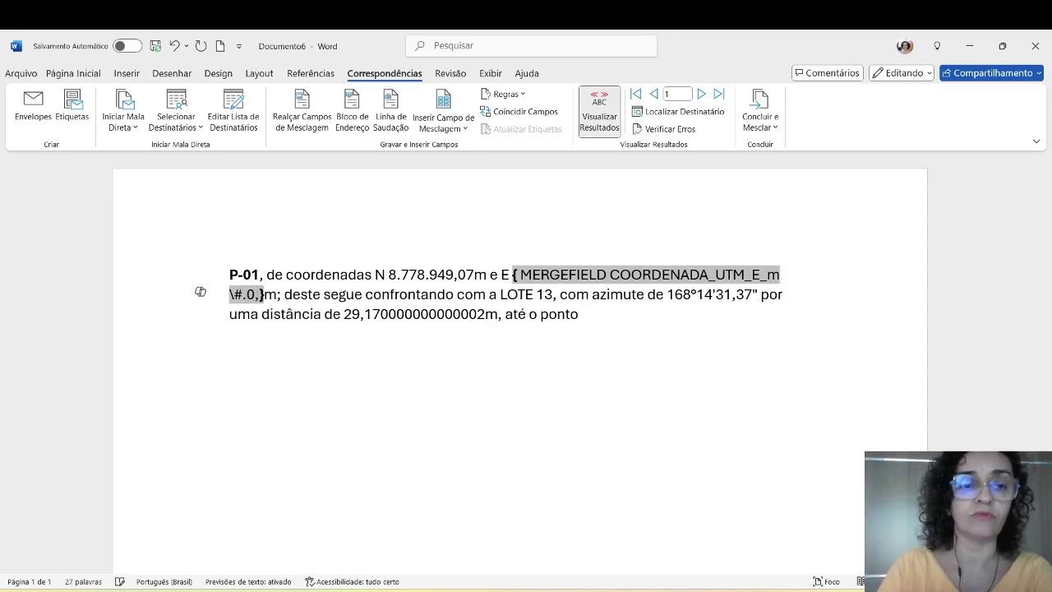
{"action": "type", "text": "00"}
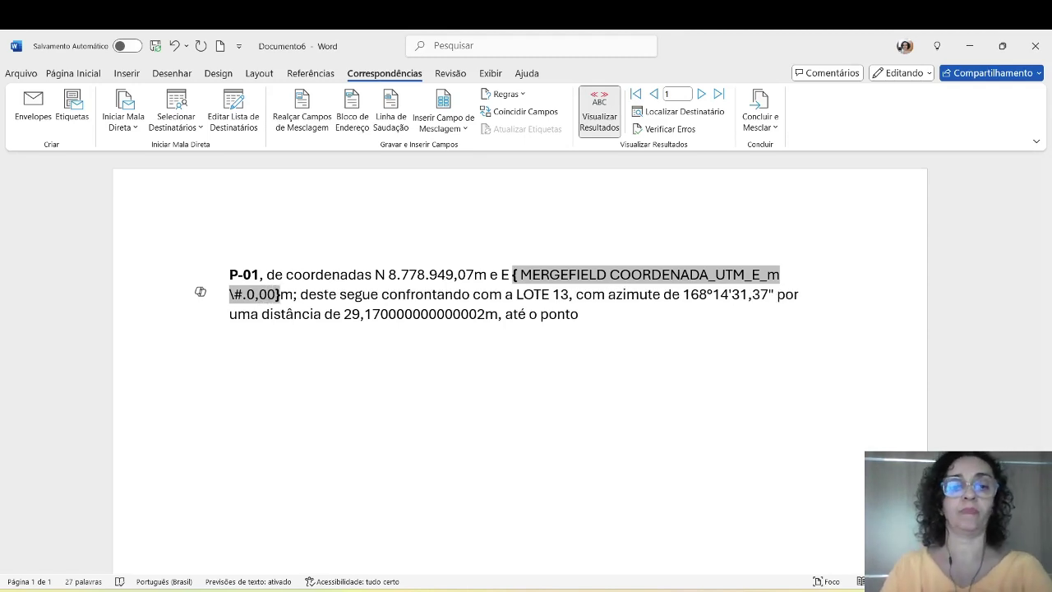
{"action": "left_click", "coordinate": [621, 322]}
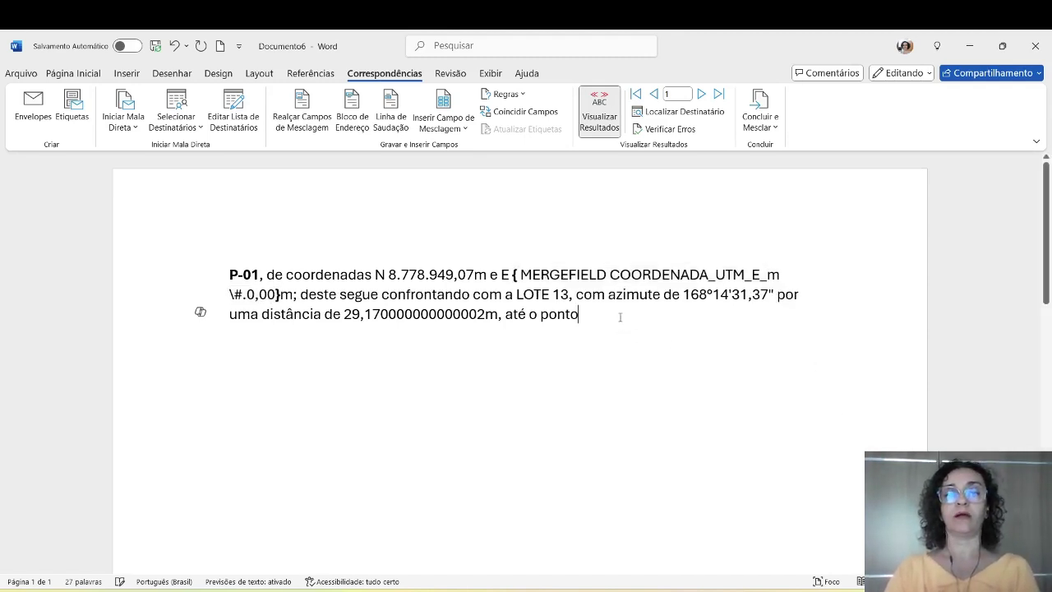
{"action": "left_click", "coordinate": [603, 121]}
{"action": "left_click", "coordinate": [603, 122]}
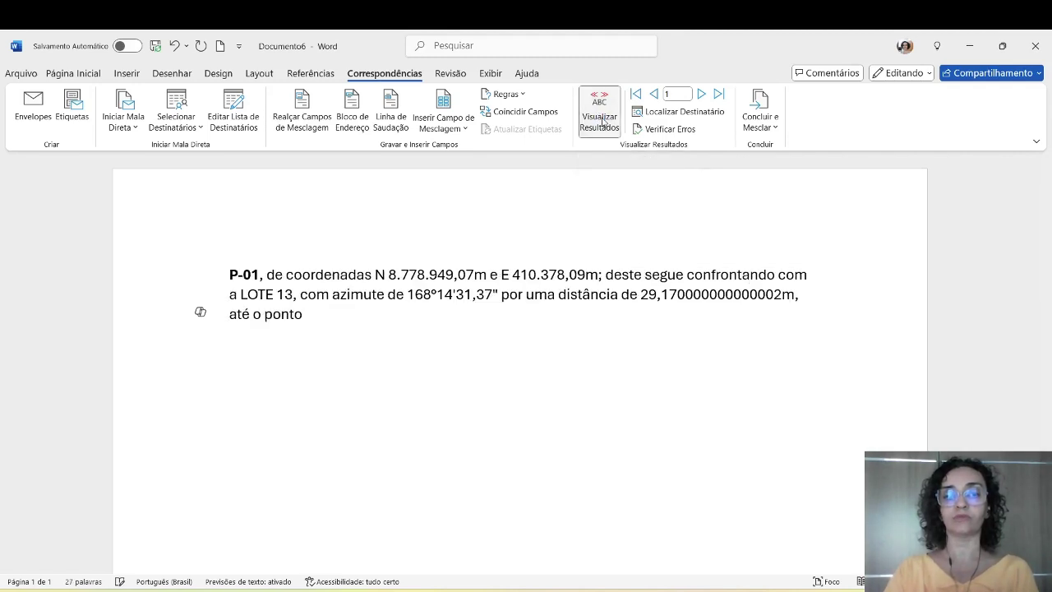
{"action": "left_click", "coordinate": [547, 272]}
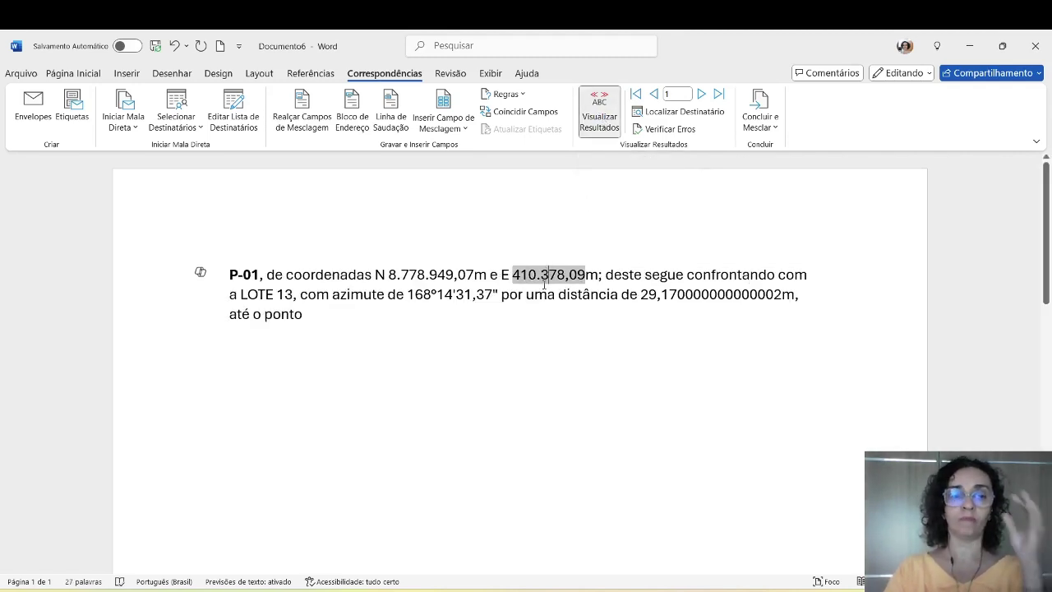
Add the numeric format switch \#.0,00 to the DISTÂNCIA_m field code and refresh the merge preview.
{"action": "left_click", "coordinate": [712, 294]}
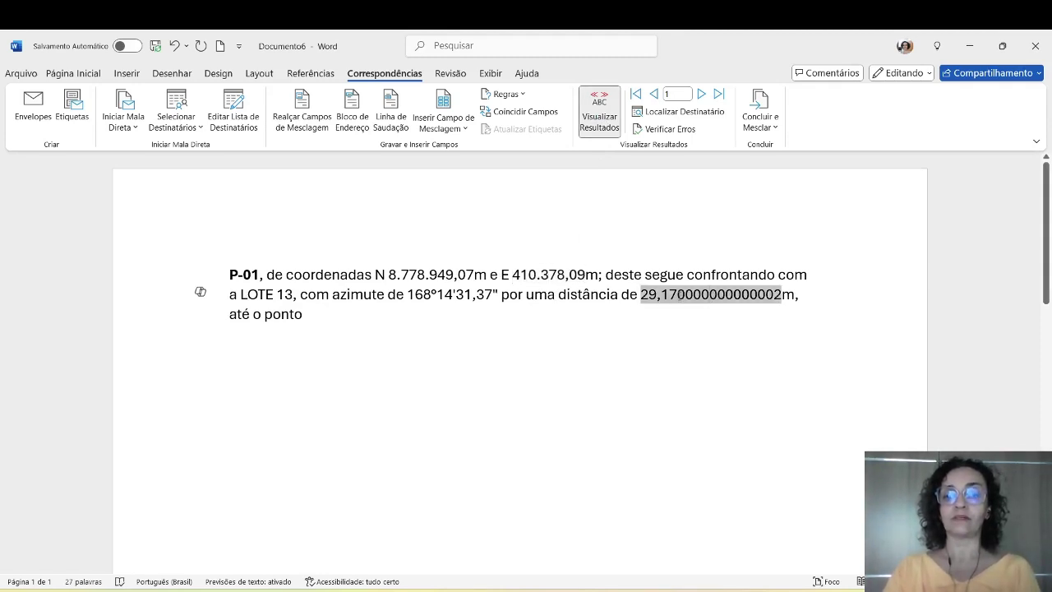
{"action": "right_click", "coordinate": [680, 295]}
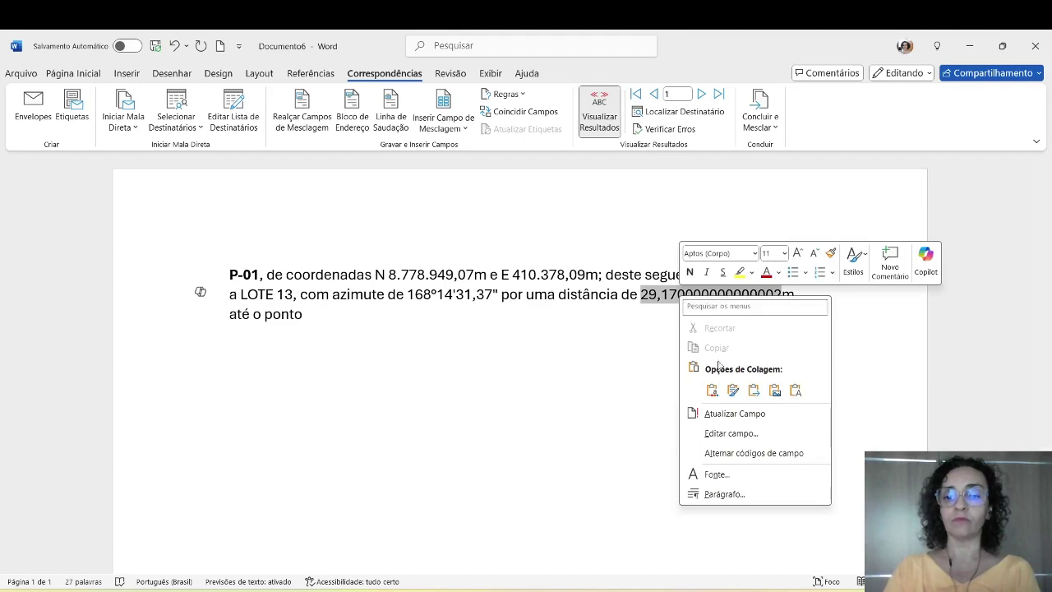
{"action": "left_click", "coordinate": [737, 455]}
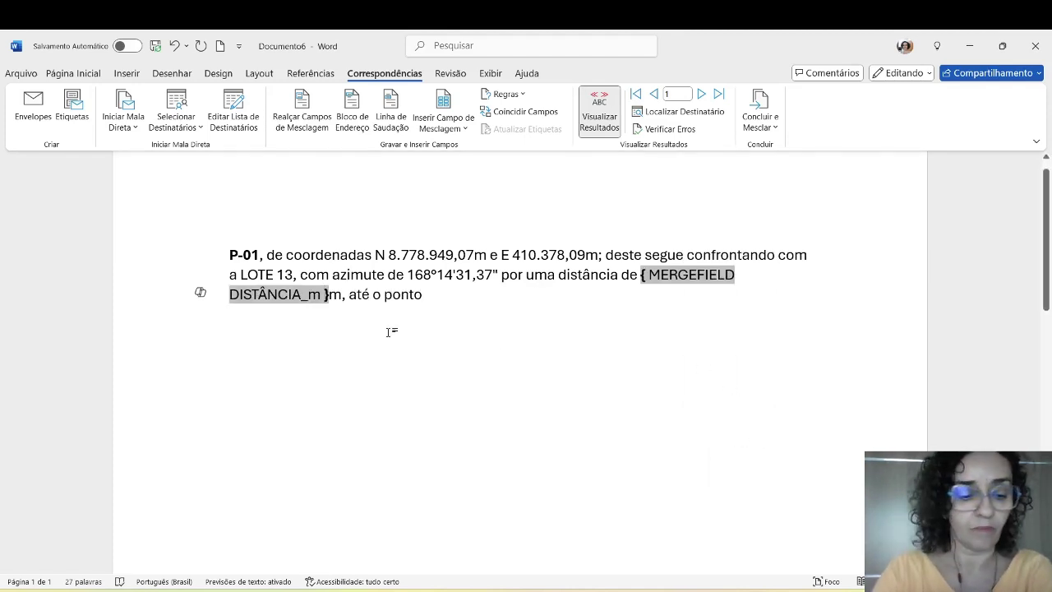
{"action": "type", "text": "\\"}
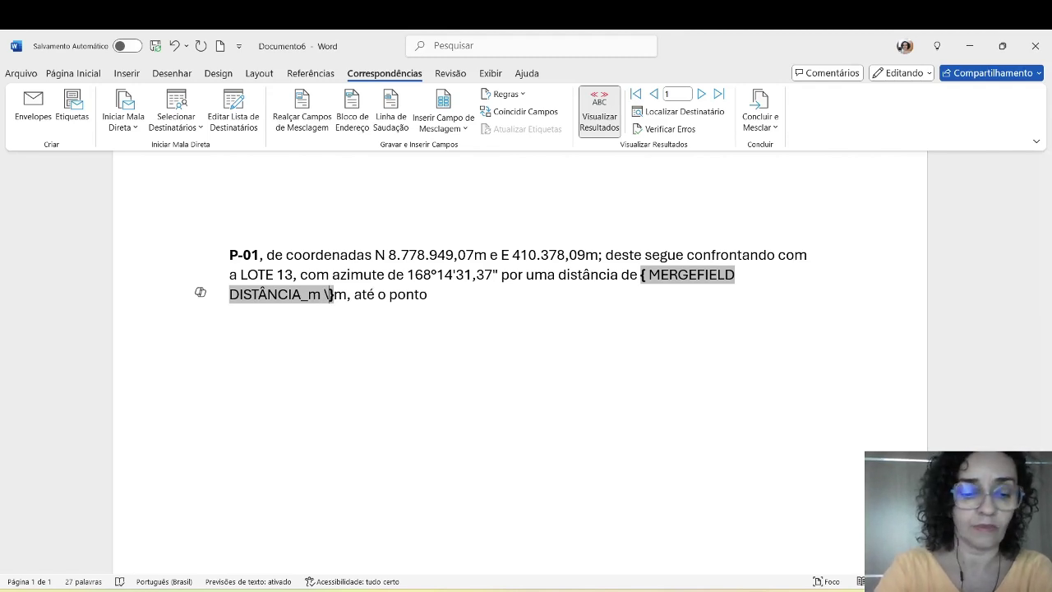
{"action": "type", "text": "#0"}
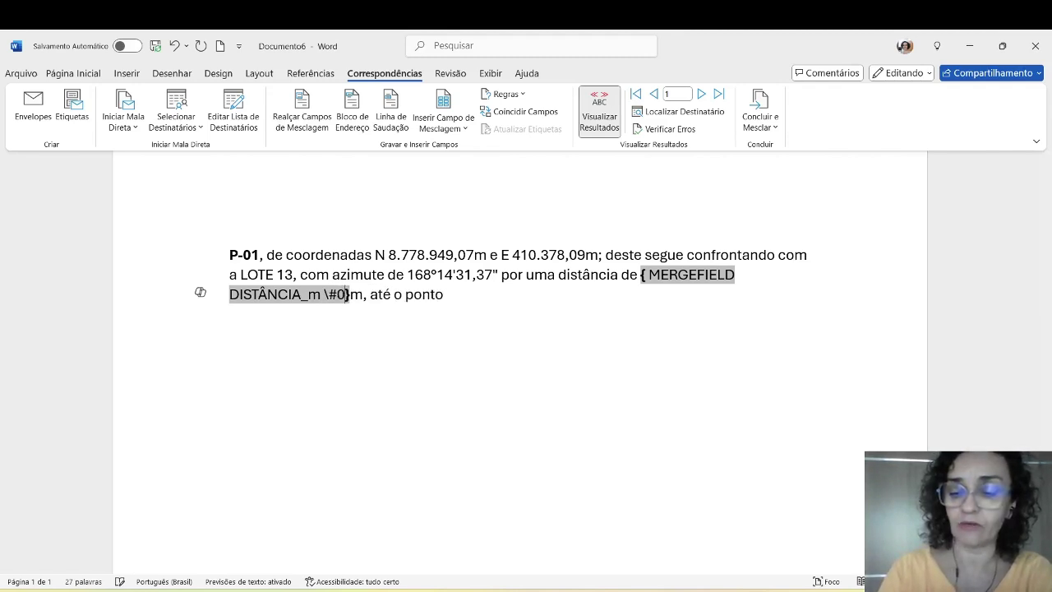
{"action": "key", "text": "BackSpace"}
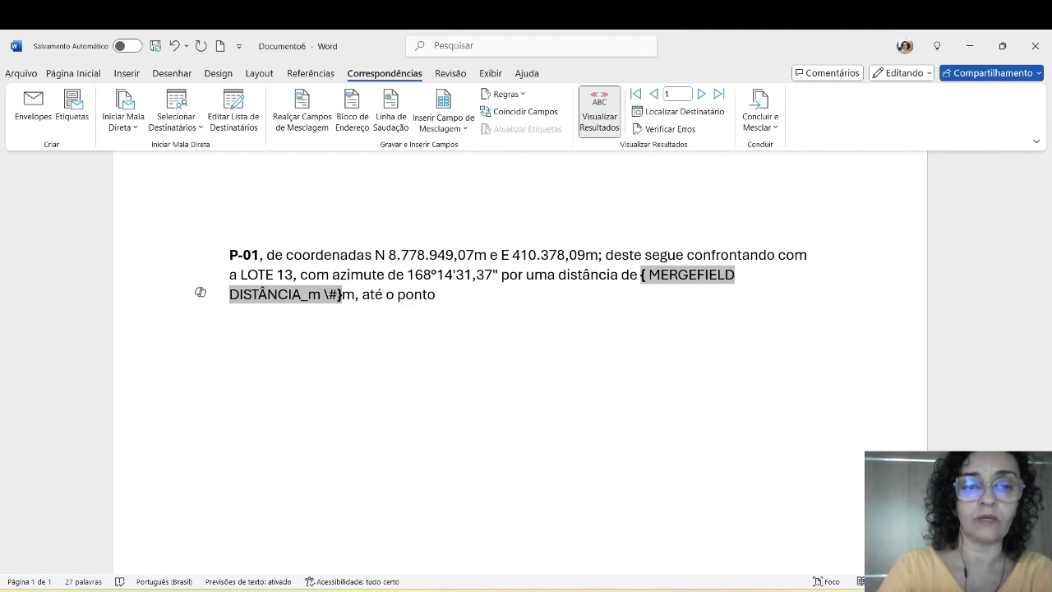
{"action": "type", "text": ".0,00"}
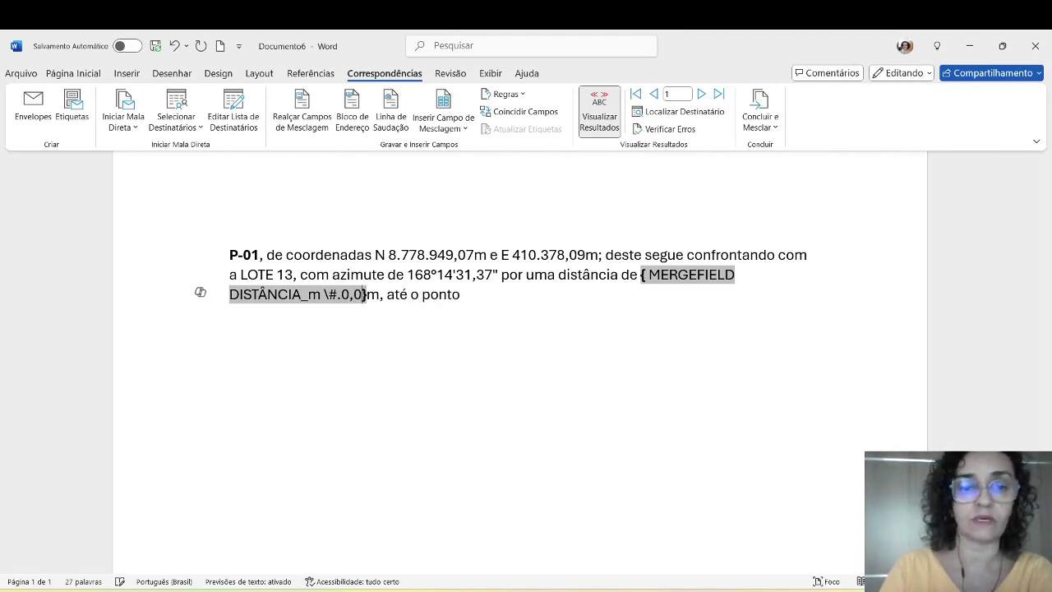
{"action": "left_click", "coordinate": [600, 123]}
{"action": "left_click", "coordinate": [599, 124]}
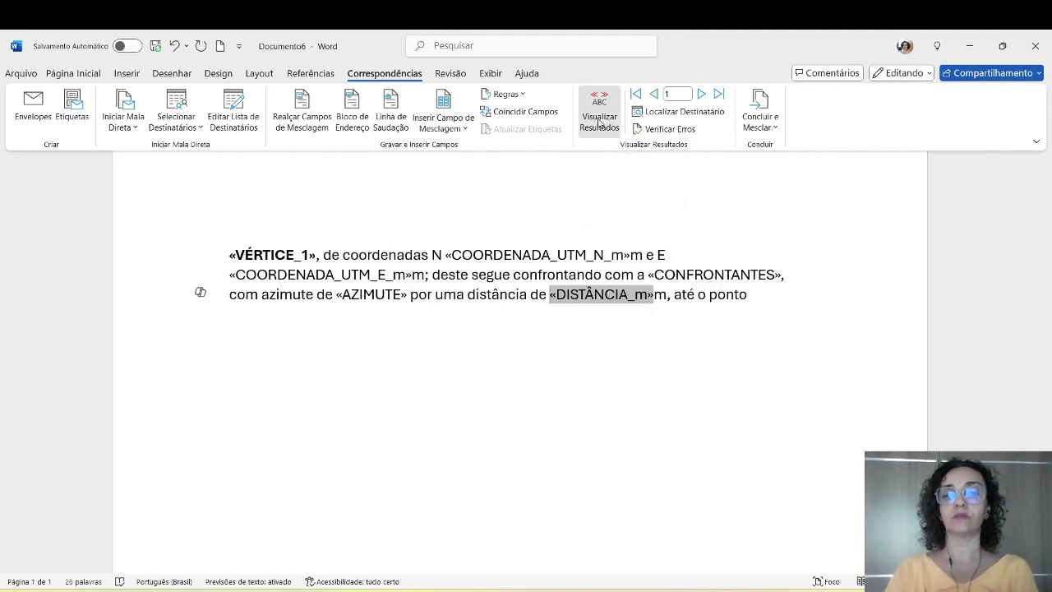
{"action": "left_click", "coordinate": [758, 279]}
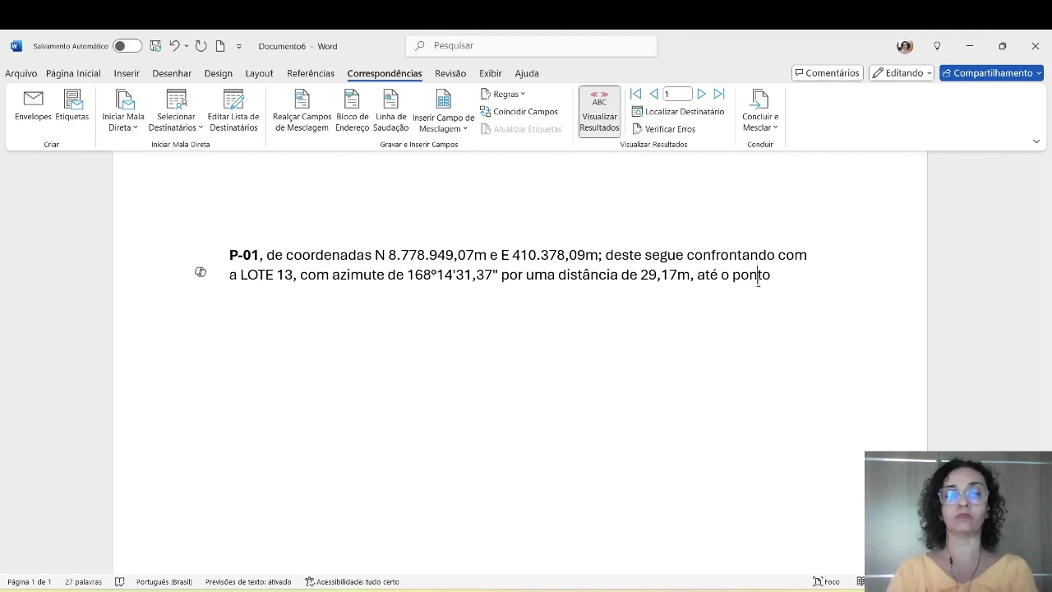
Turn off the results preview and merge all records into a new document of individual documents.
{"action": "left_click", "coordinate": [609, 120]}
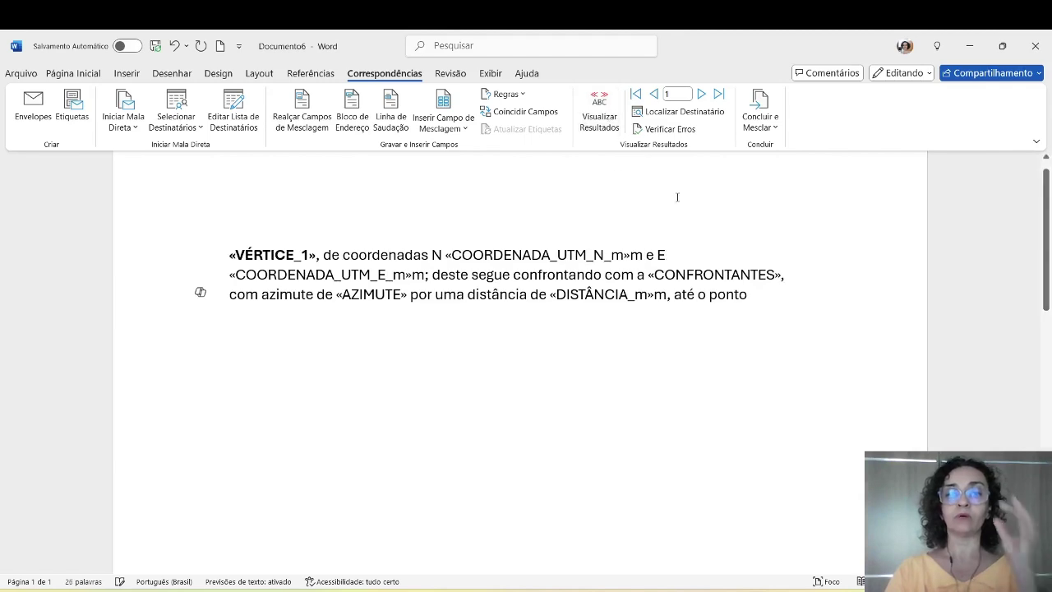
{"action": "left_click", "coordinate": [765, 126]}
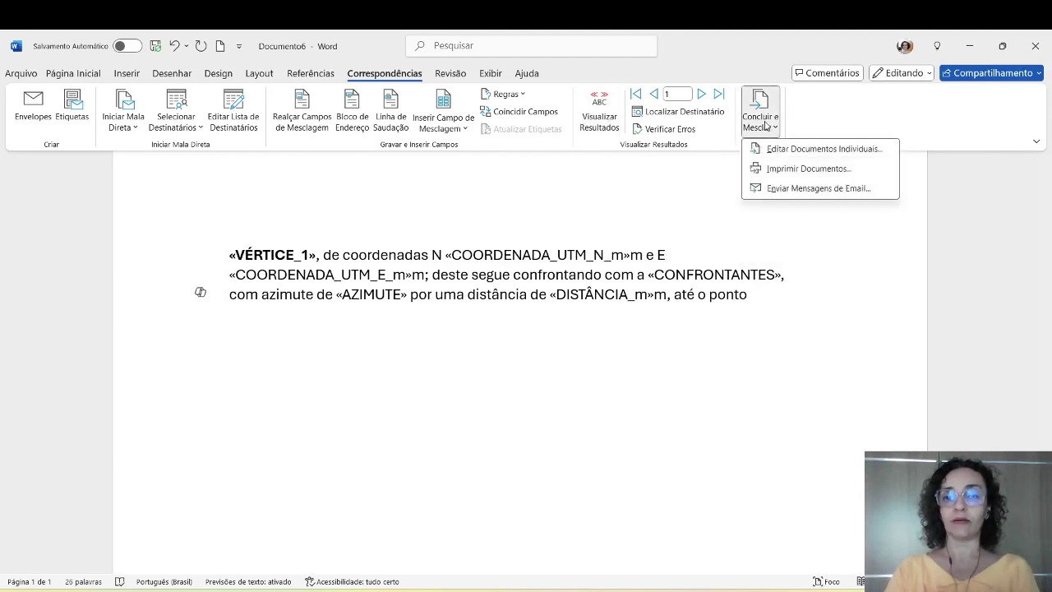
{"action": "left_click", "coordinate": [806, 151]}
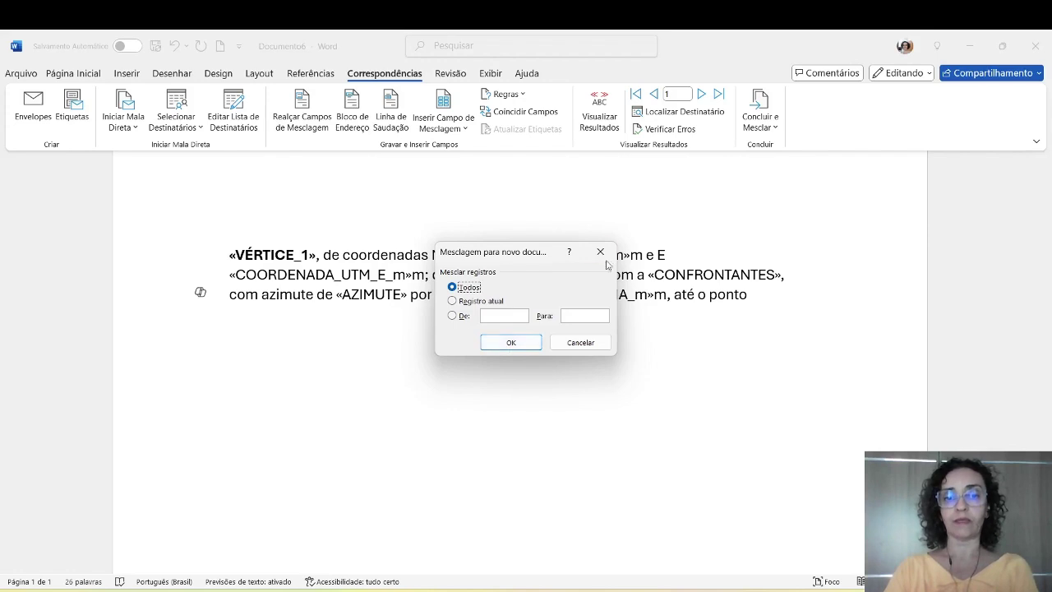
{"action": "left_click", "coordinate": [511, 343]}
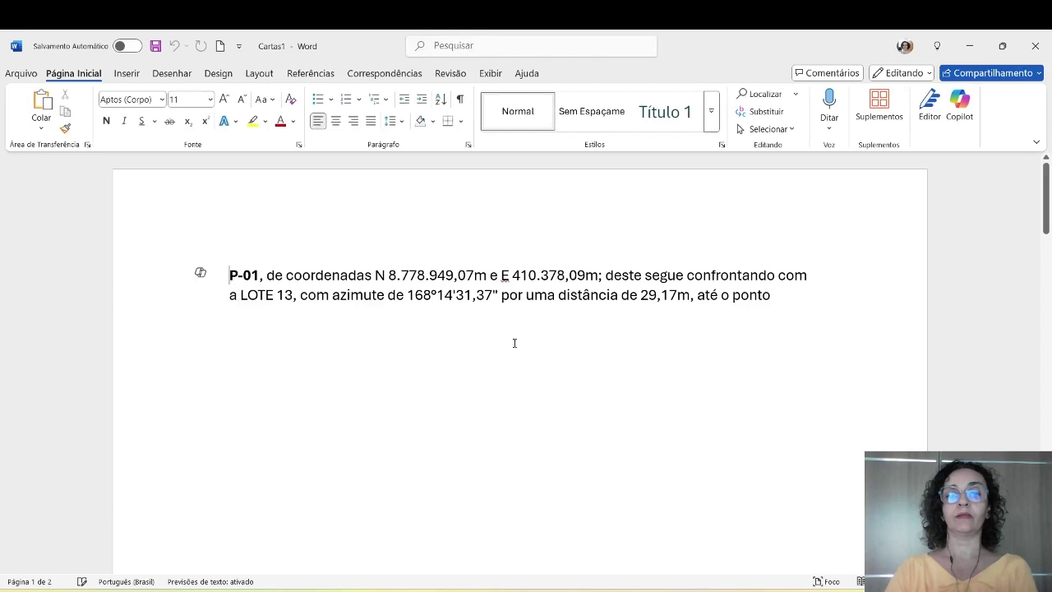
Remove the breaks between the merged records so the P-01 to P-05 descriptions form one continuous paragraph.
{"action": "left_click", "coordinate": [787, 296]}
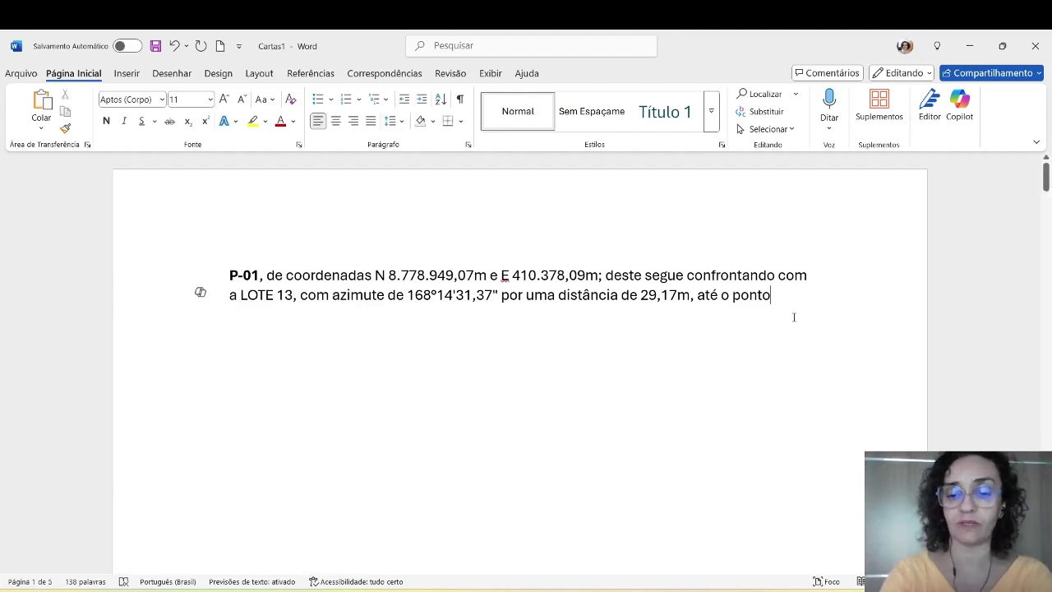
{"action": "type", "text": "P-02, de coordenadas N 8.778.920,51m e E 410.384,03m; deste segue confrontando com a LOTE 17, com azimute de 251°13'01,68\" por uma distância de 12,34m, até o ponto"}
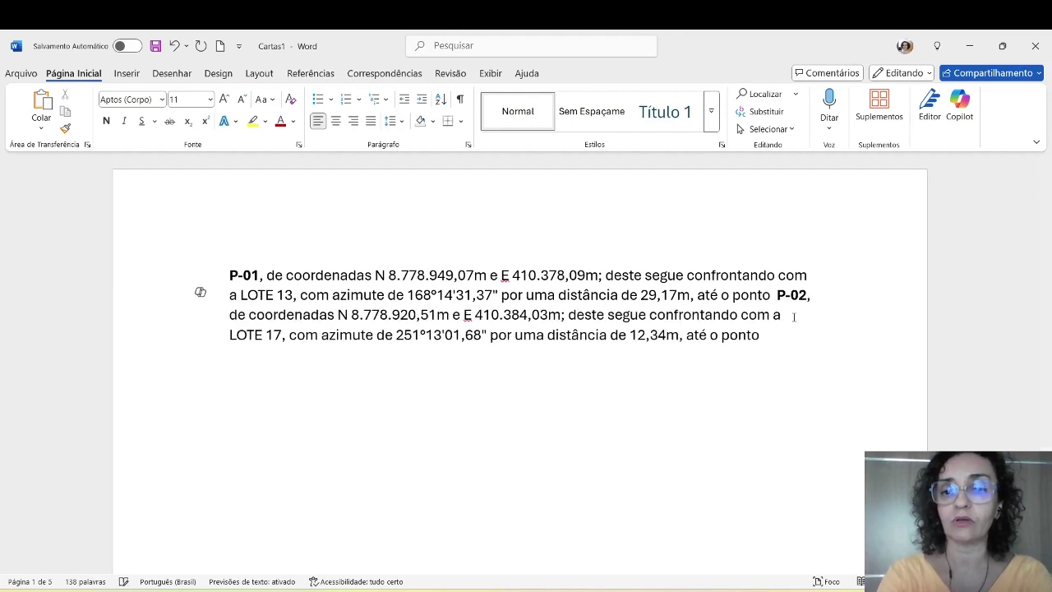
{"action": "left_click", "coordinate": [791, 331]}
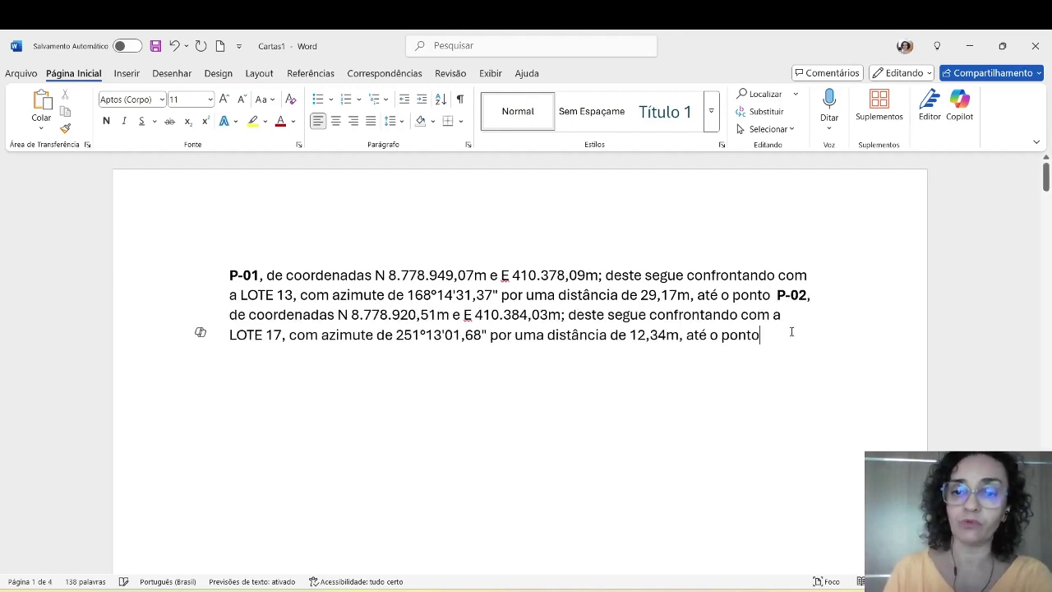
{"action": "type", "text": "P-03, de coordenadas N 8.778.916,54m e E 410.372,35m; deste segue confrontando com a LOTE 16, com azimute de 348°04'16,89\" por uma distância de 13,95m, até o ponto"}
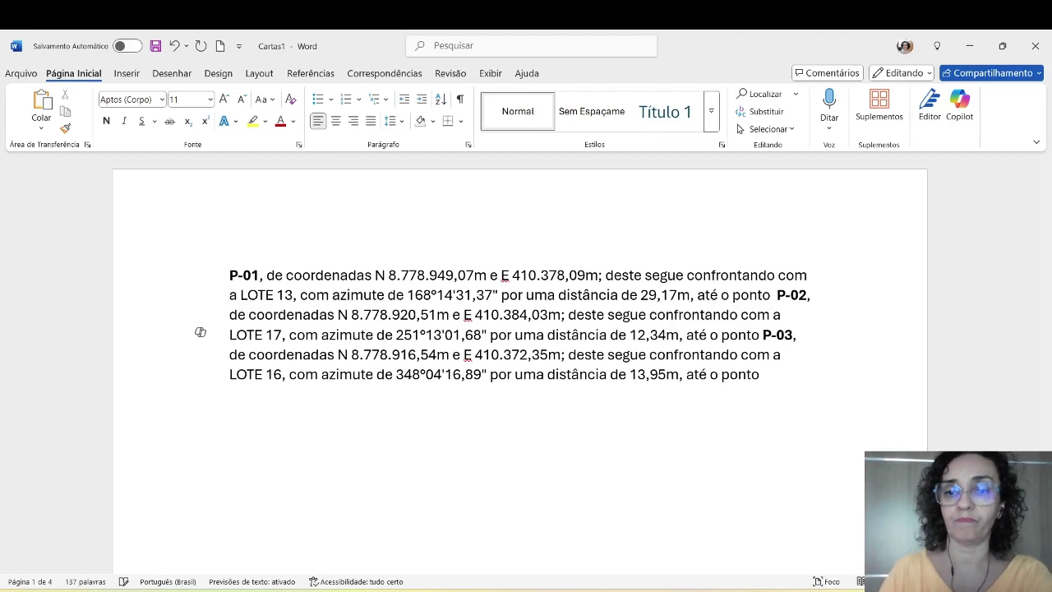
{"action": "left_click", "coordinate": [787, 372]}
{"action": "type", "text": "P-04, de coordenadas N 8.778.930,18m e E 410.369,46m; deste segue confrontando com a LOTE 15, com azimute de 348°07'22,19\" por uma distância de 14,90m, até o ponto"}
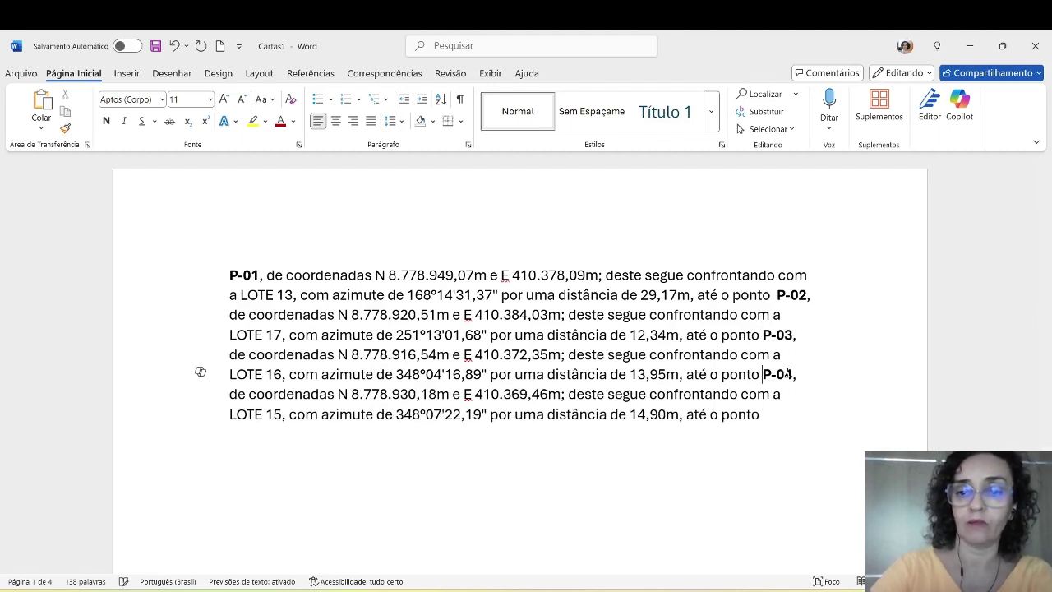
{"action": "left_click", "coordinate": [786, 415]}
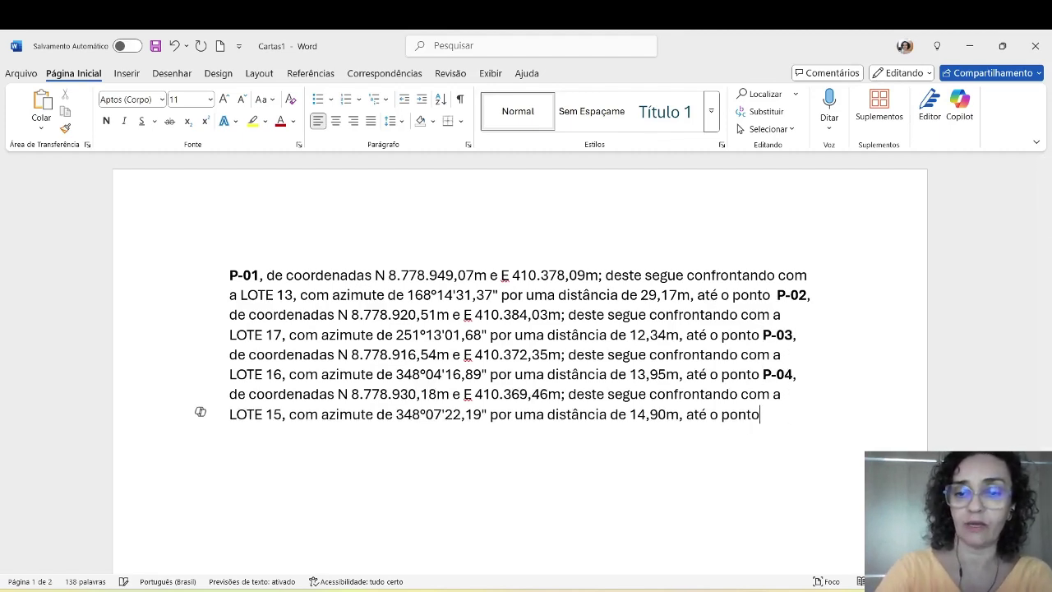
{"action": "type", "text": "P-05, de coordenadas N 8.778.944,76m e E 410.366,40m; deste segue confrontando com a AVENIDA AMARO FRANCISCO DA SILVA, com azimute de 69°46'43,59\" por uma distância de 12,46m, até o ponto"}
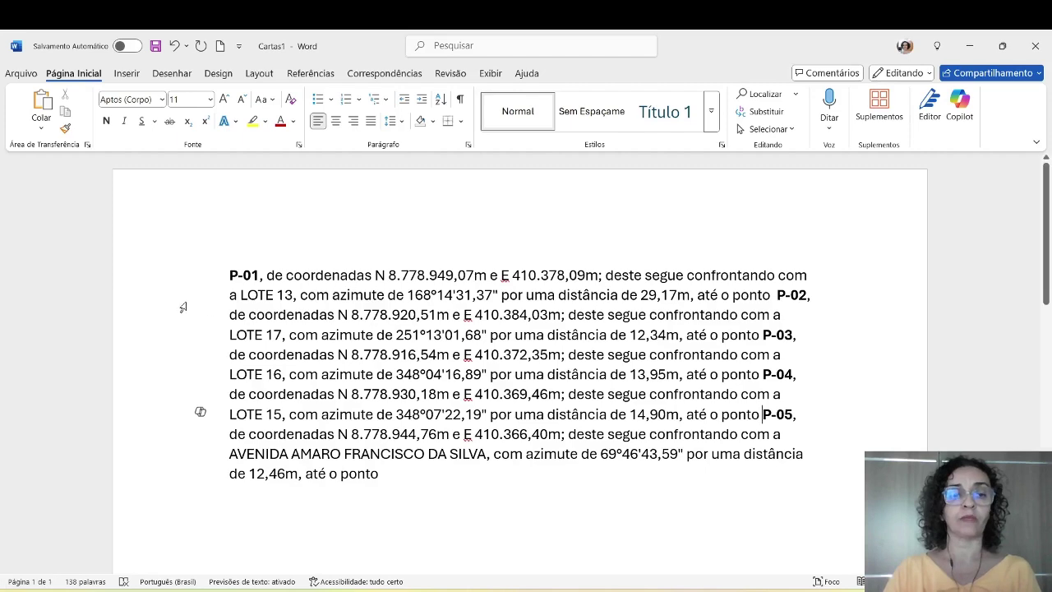
Copy the joined paragraph and paste it over the P-01 to P-05 perimeter text under Descrição Perimétrica in MEMORIAL MODELO.
{"action": "left_click_drag", "start_coordinate": [200, 274], "coordinate": [199, 472]}
{"action": "key", "text": "ctrl+c"}
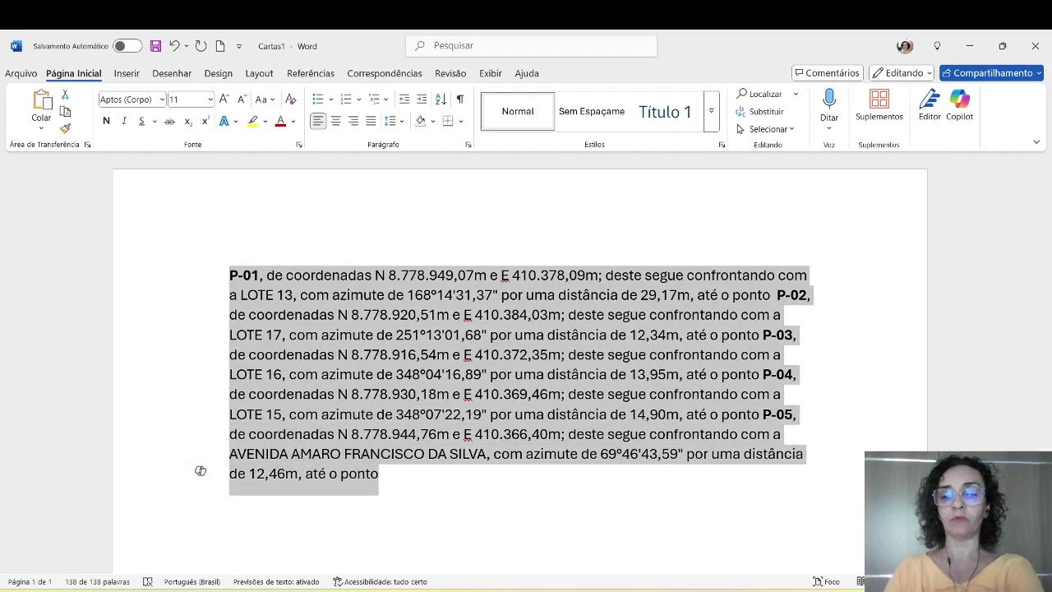
{"action": "left_click", "coordinate": [737, 586]}
{"action": "left_click", "coordinate": [646, 554]}
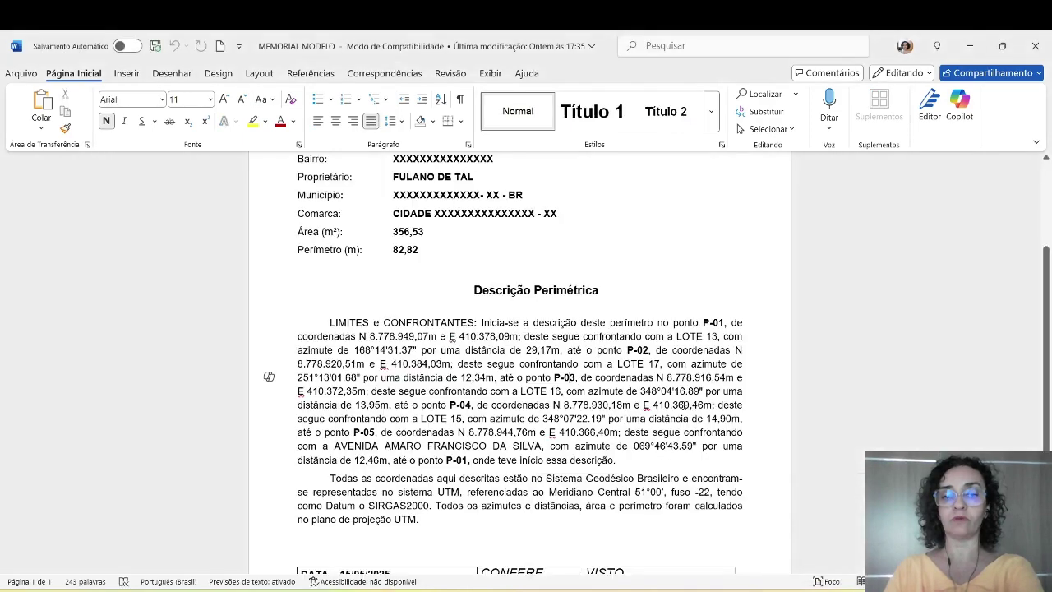
{"action": "left_click", "coordinate": [695, 351]}
{"action": "left_click", "coordinate": [703, 323]}
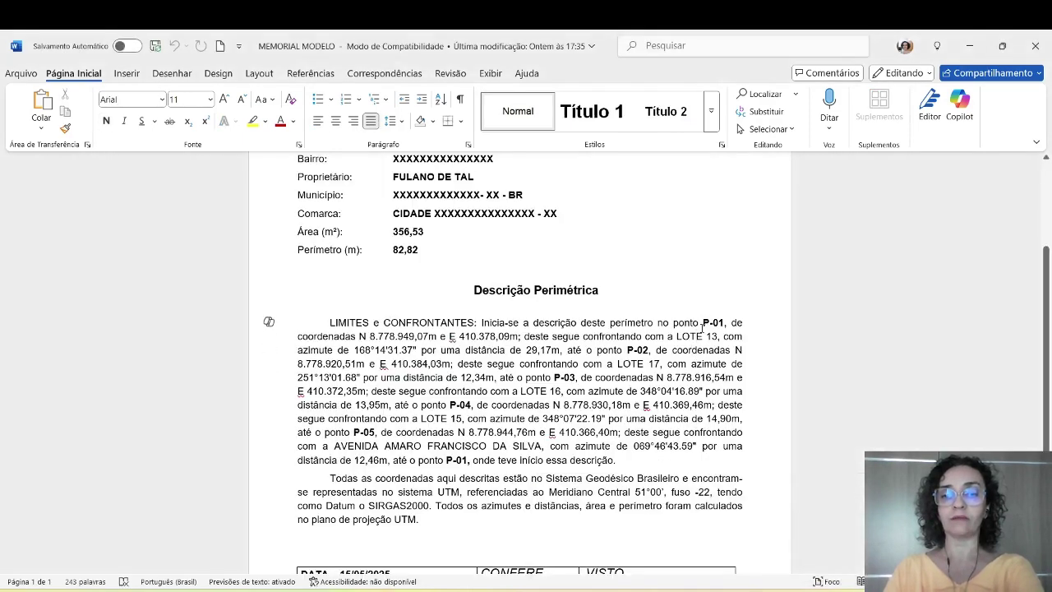
{"action": "left_click_drag", "start_coordinate": [702, 327], "coordinate": [442, 461]}
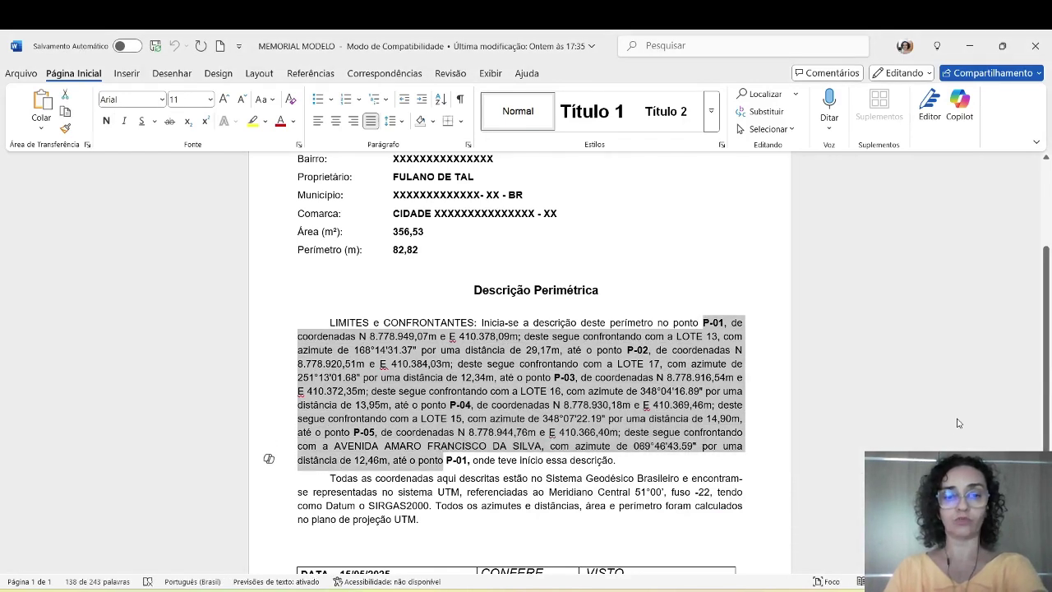
{"action": "key", "text": "ctrl+v"}
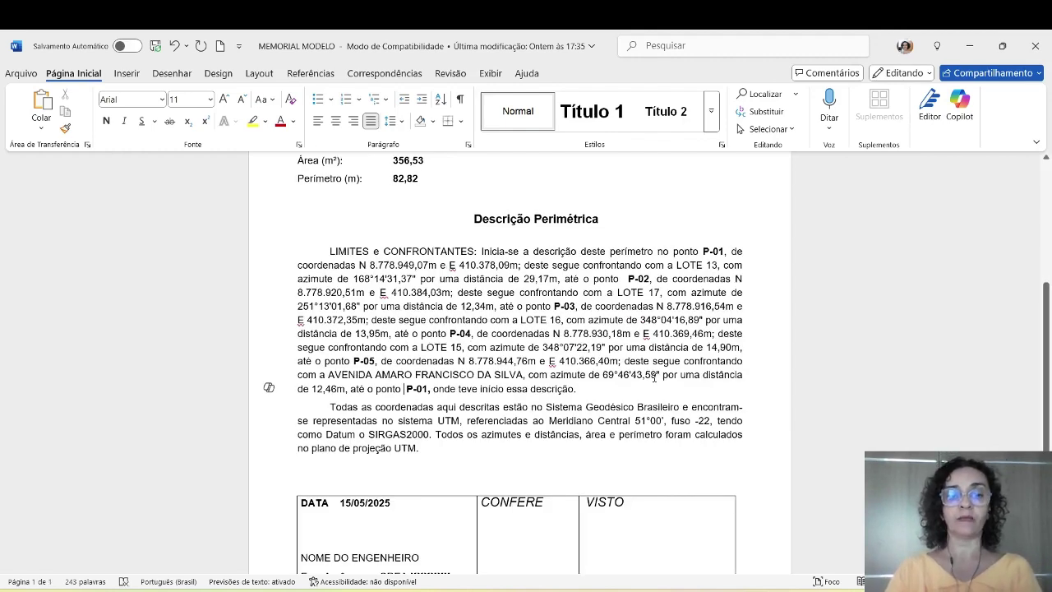
Delete the extra space before the closing P-01 in the perimeter description and review the memorial.
{"action": "left_click", "coordinate": [407, 389]}
{"action": "key", "text": "BackSpace"}
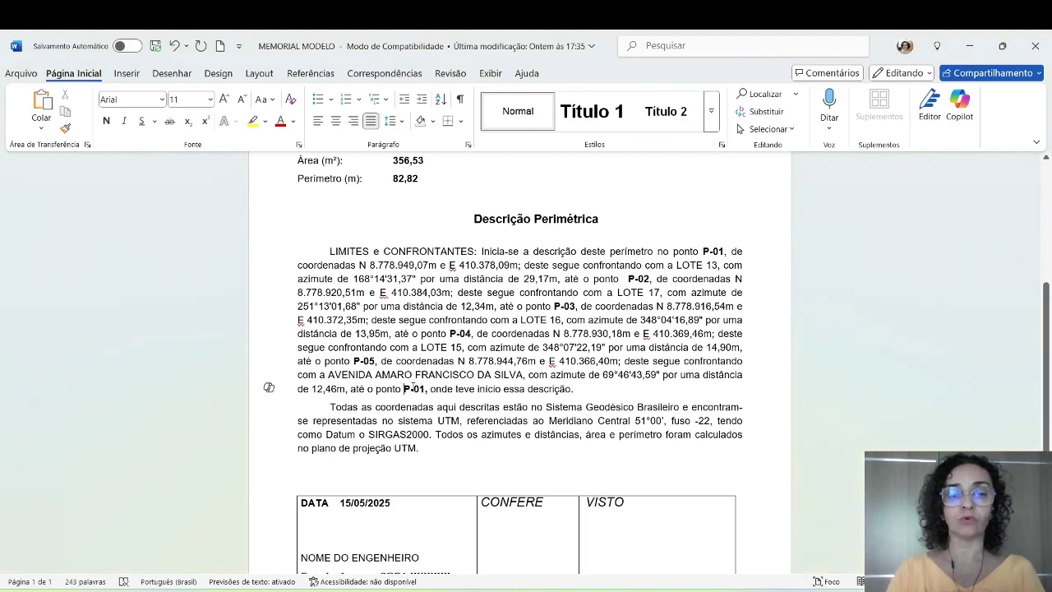
{"action": "left_click", "coordinate": [419, 389]}
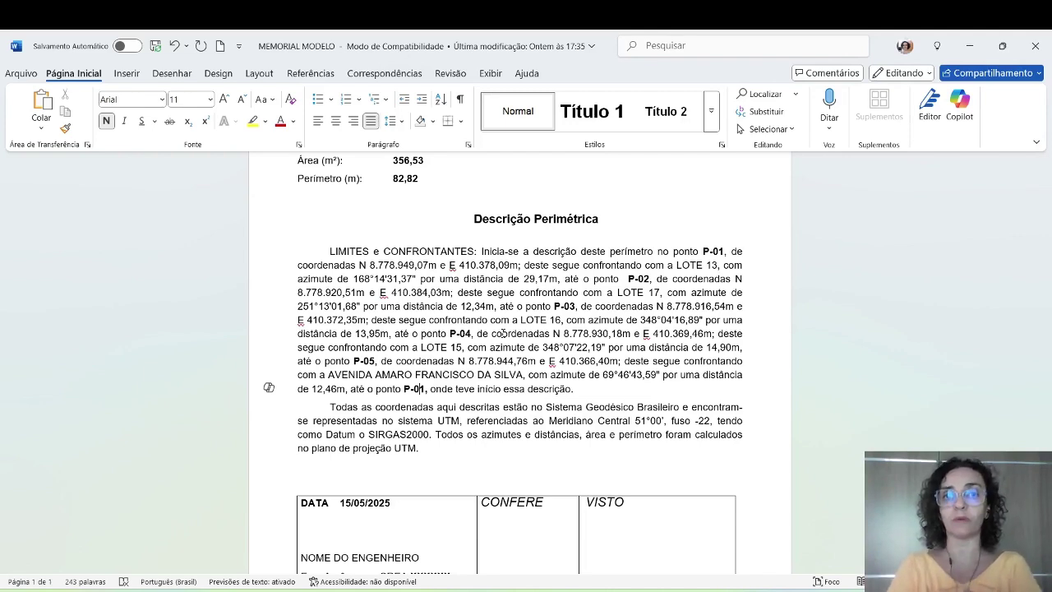
{"action": "scroll", "coordinate": [503, 333], "scroll_direction": "up", "scroll_amount": 5}
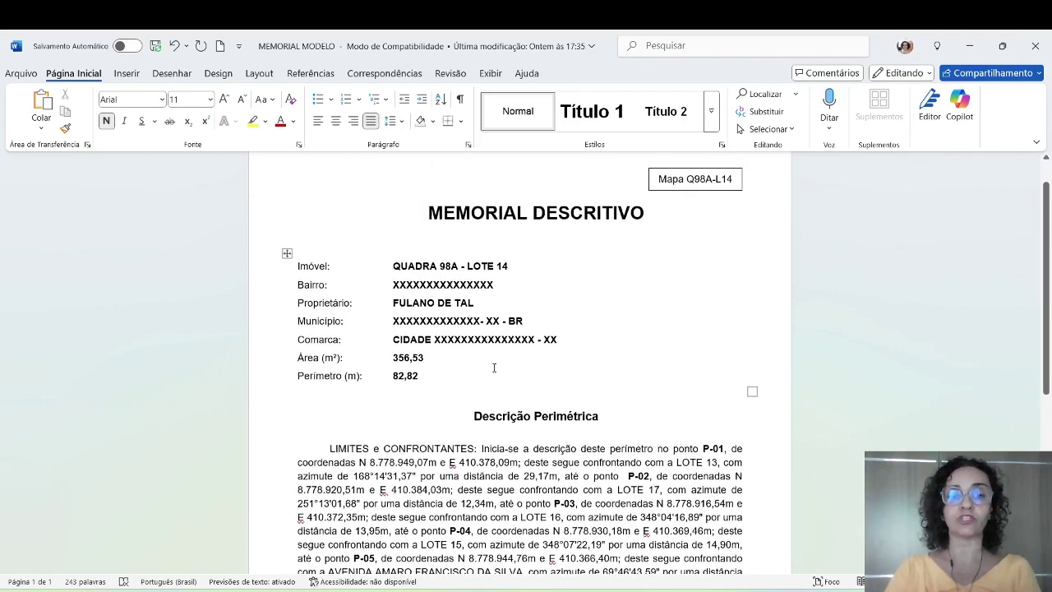
{"action": "scroll", "coordinate": [596, 305], "scroll_direction": "down", "scroll_amount": 8}
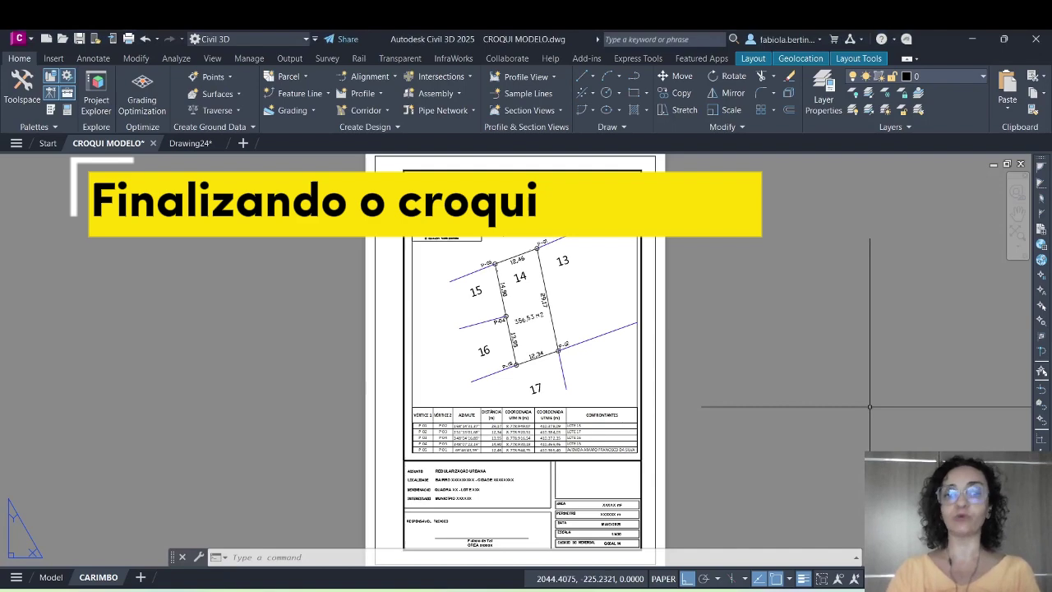
Switch to Civil 3D and examine the coordinate table and title block fields on the CARIMBO layout of CROQUI MODELO.
{"action": "scroll", "coordinate": [417, 188], "scroll_direction": "up", "scroll_amount": 2}
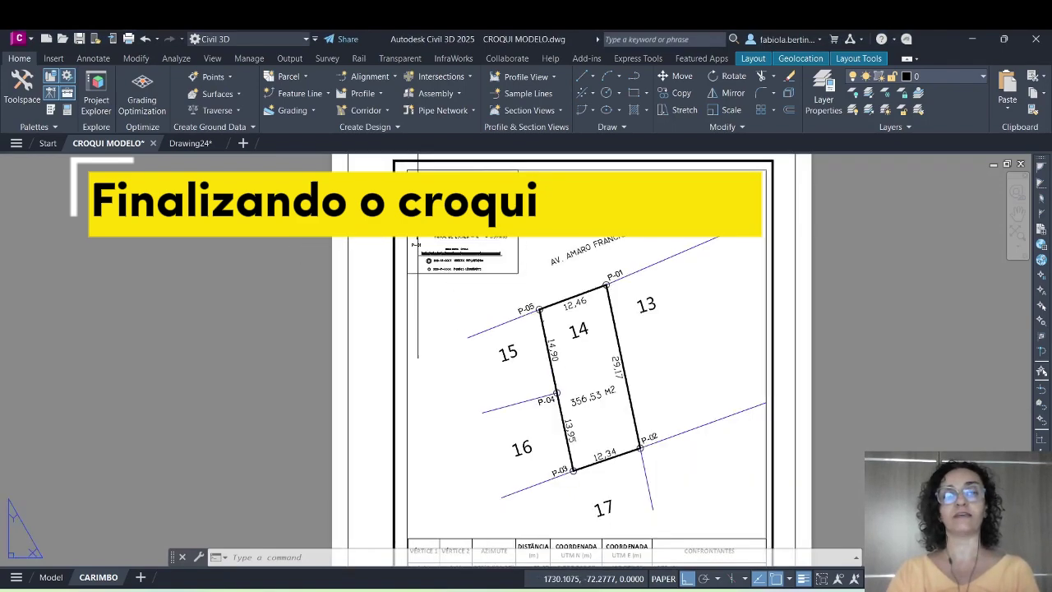
{"action": "middle_click_drag", "start_coordinate": [674, 475], "coordinate": [657, 218]}
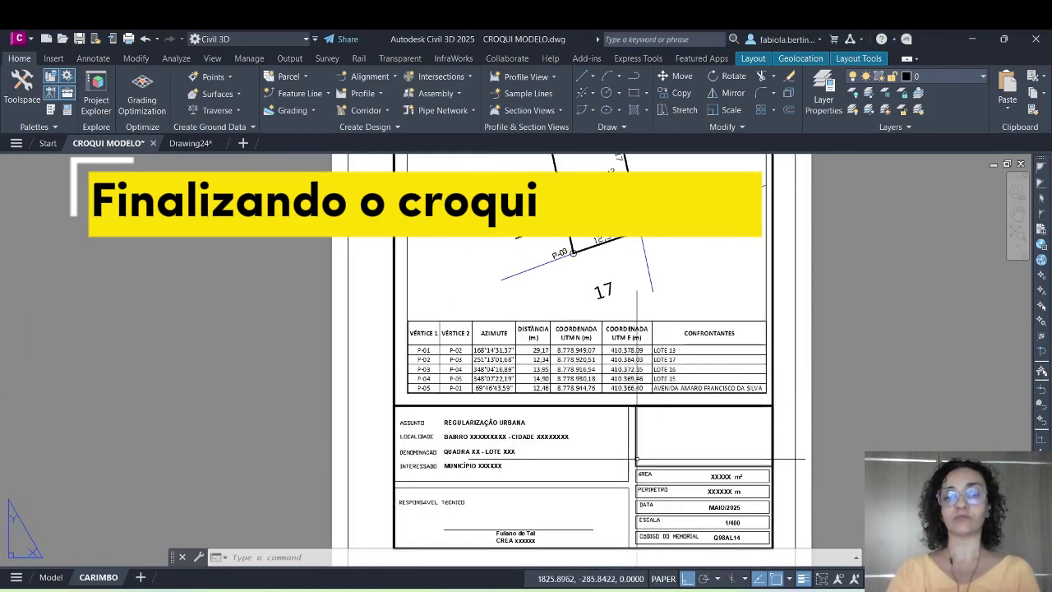
{"action": "scroll", "coordinate": [600, 426], "scroll_direction": "up", "scroll_amount": 4}
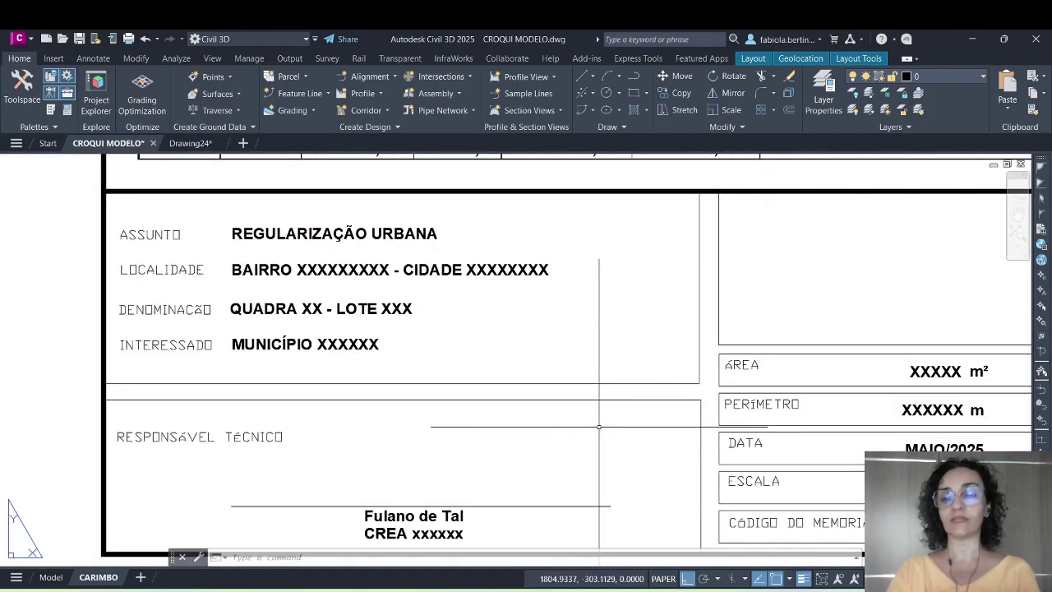
{"action": "scroll", "coordinate": [599, 427], "scroll_direction": "down", "scroll_amount": 2}
{"action": "scroll", "coordinate": [631, 523], "scroll_direction": "up", "scroll_amount": 3}
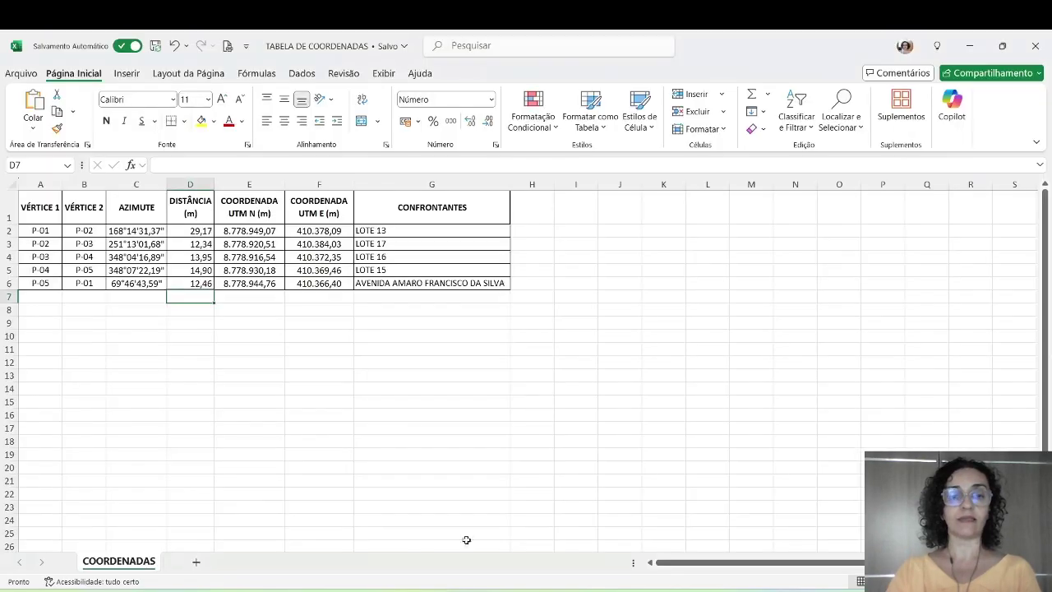
In Excel's TABELA DE COORDENADAS, sum the distances D2:D6 in cell D7 and select the total.
{"action": "left_click", "coordinate": [753, 97]}
{"action": "key", "text": "Return"}
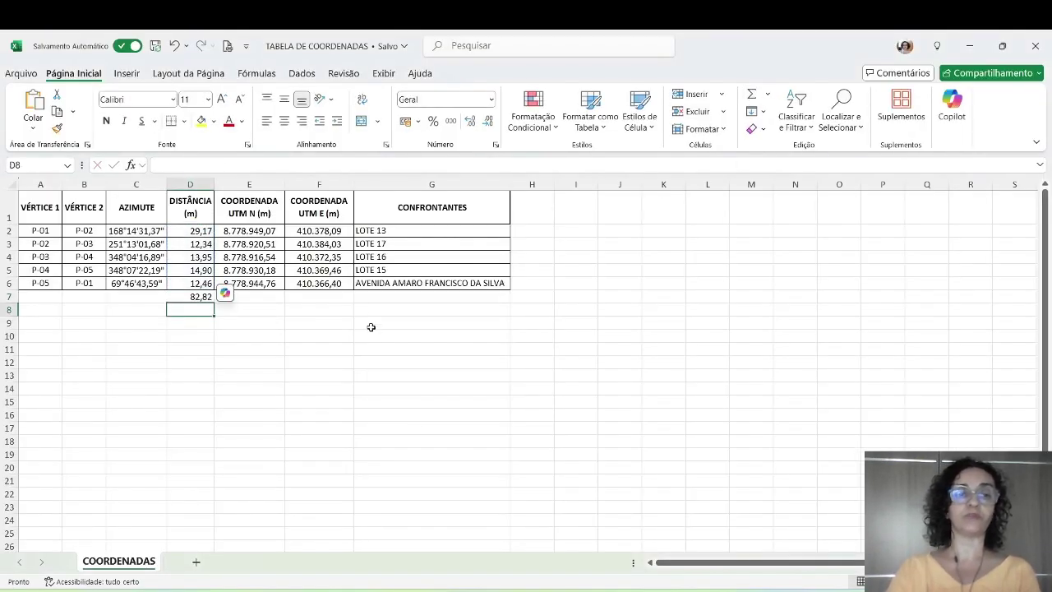
{"action": "left_click", "coordinate": [327, 370]}
{"action": "left_click", "coordinate": [200, 298]}
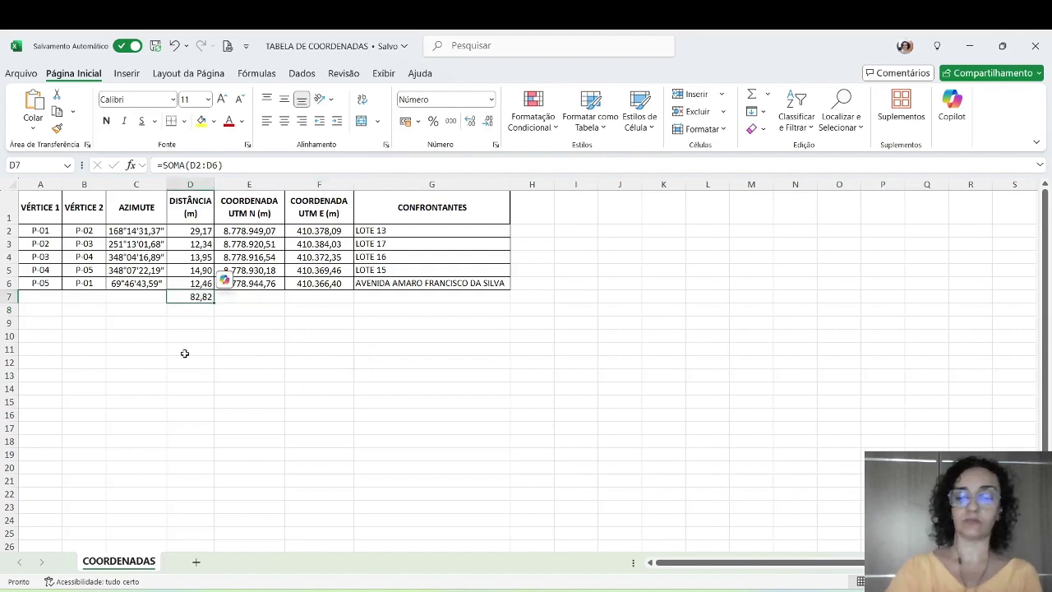
Clear the total in D7, switch to Civil 3D and inspect the properties of lot 14's boundary polyline through the CARIMBO layout's viewport.
{"action": "key", "text": "Delete"}
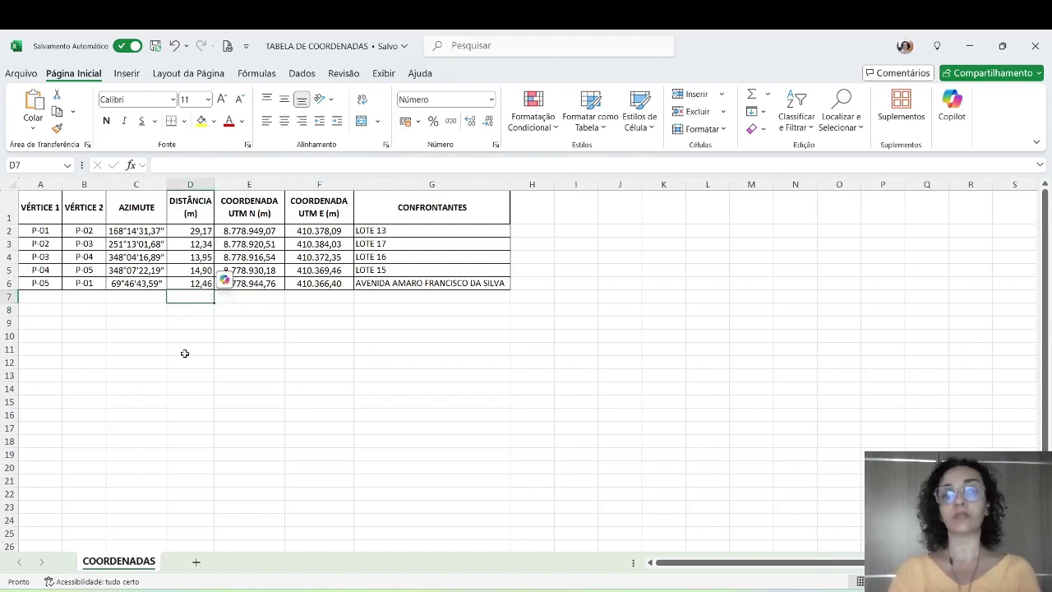
{"action": "key", "text": "alt+Tab"}
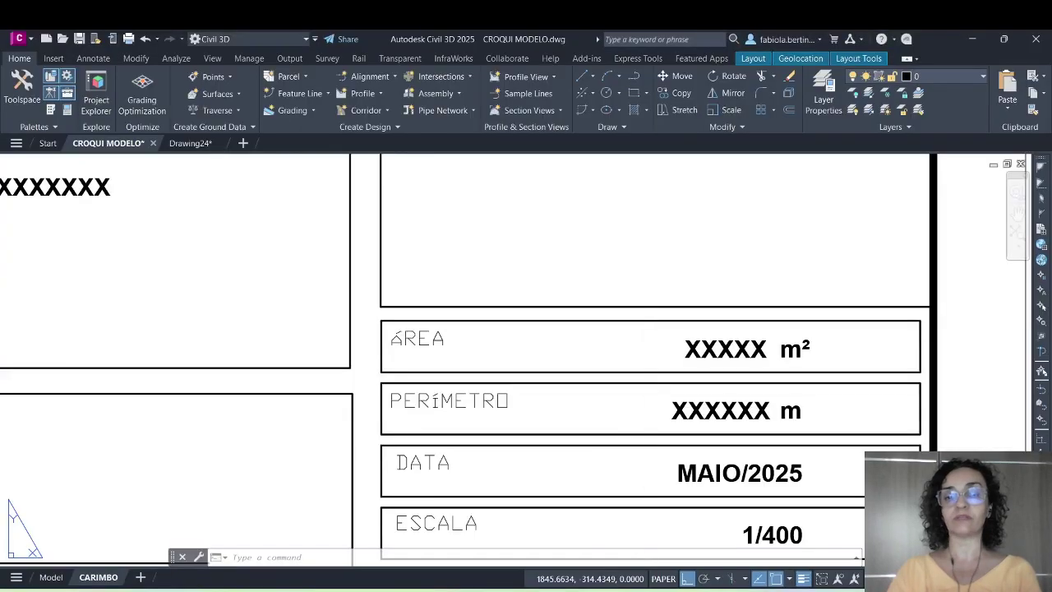
{"action": "scroll", "coordinate": [615, 403], "scroll_direction": "down", "scroll_amount": 8}
{"action": "middle_click_drag", "start_coordinate": [615, 403], "coordinate": [615, 431]}
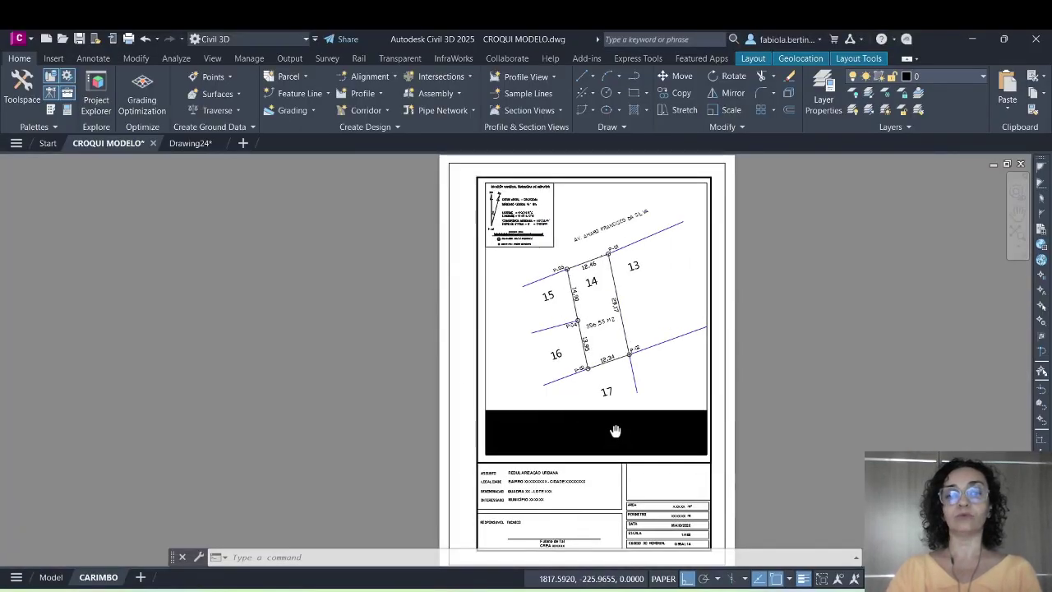
{"action": "scroll", "coordinate": [606, 321], "scroll_direction": "up", "scroll_amount": 4}
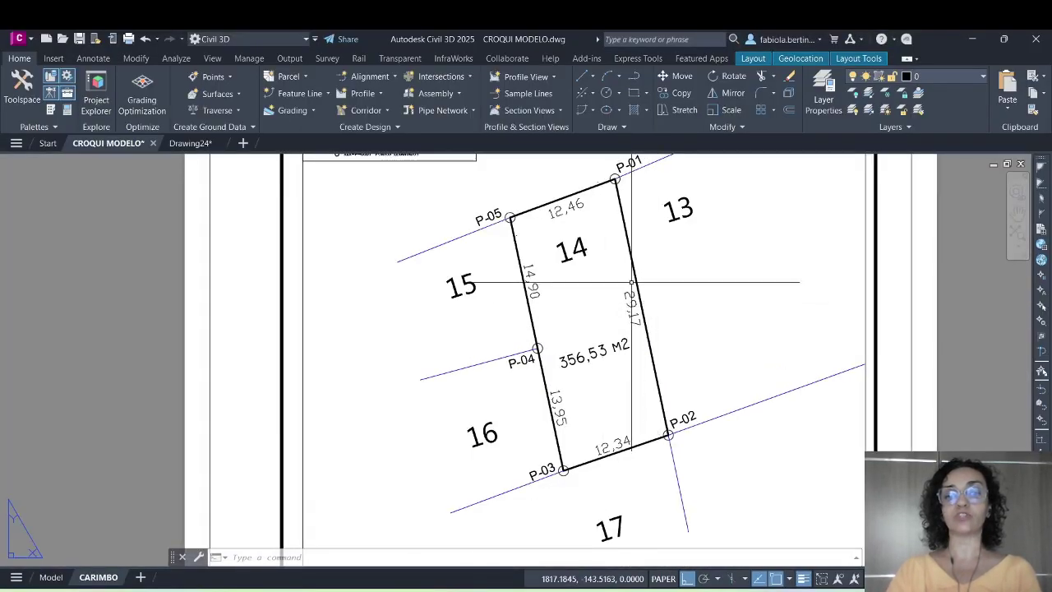
{"action": "key", "text": "ctrl+1"}
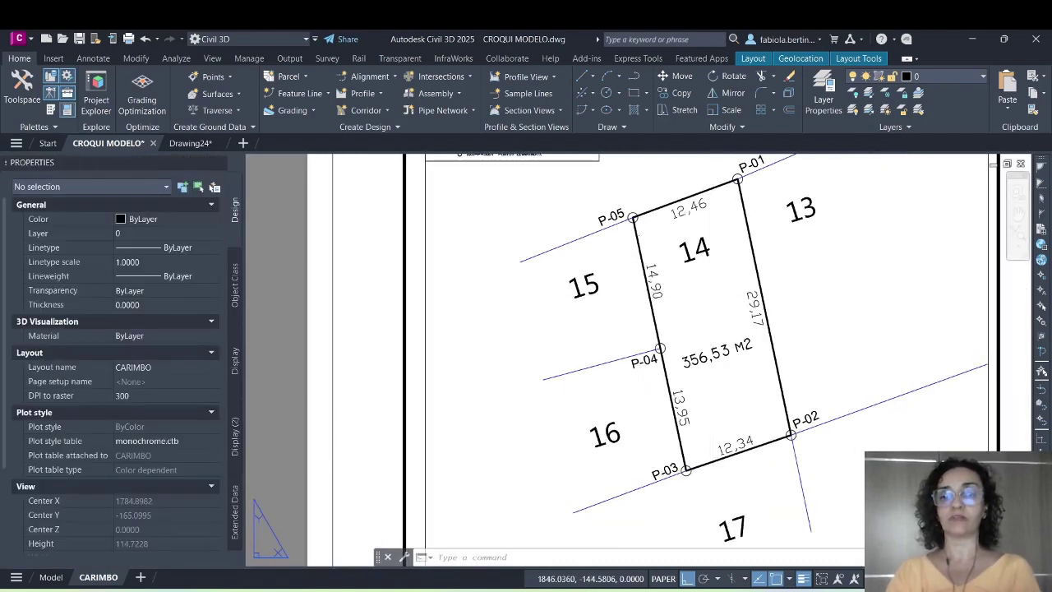
{"action": "double_click", "coordinate": [787, 287]}
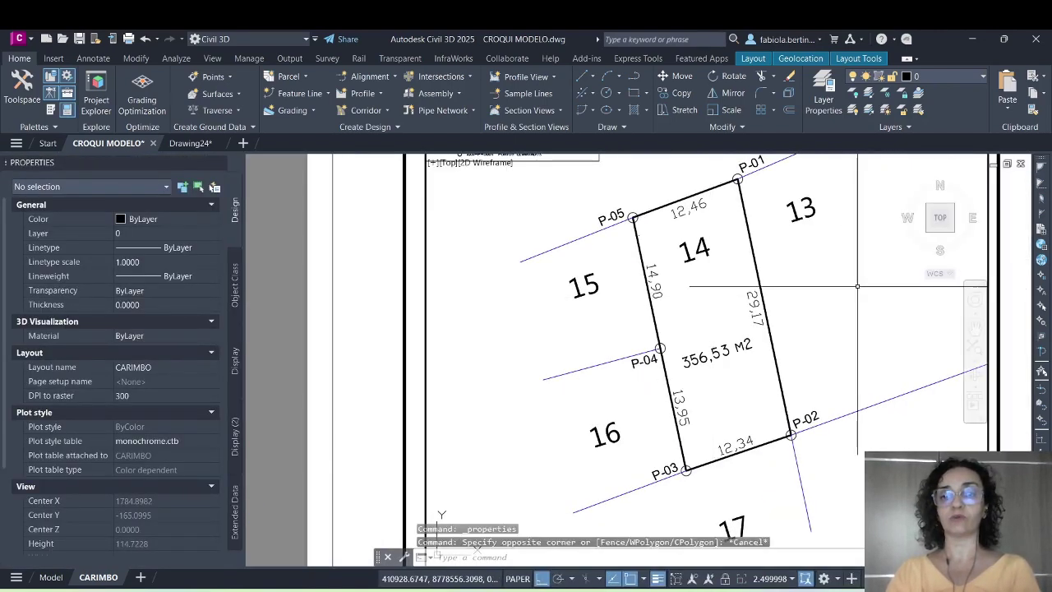
{"action": "left_click", "coordinate": [757, 274]}
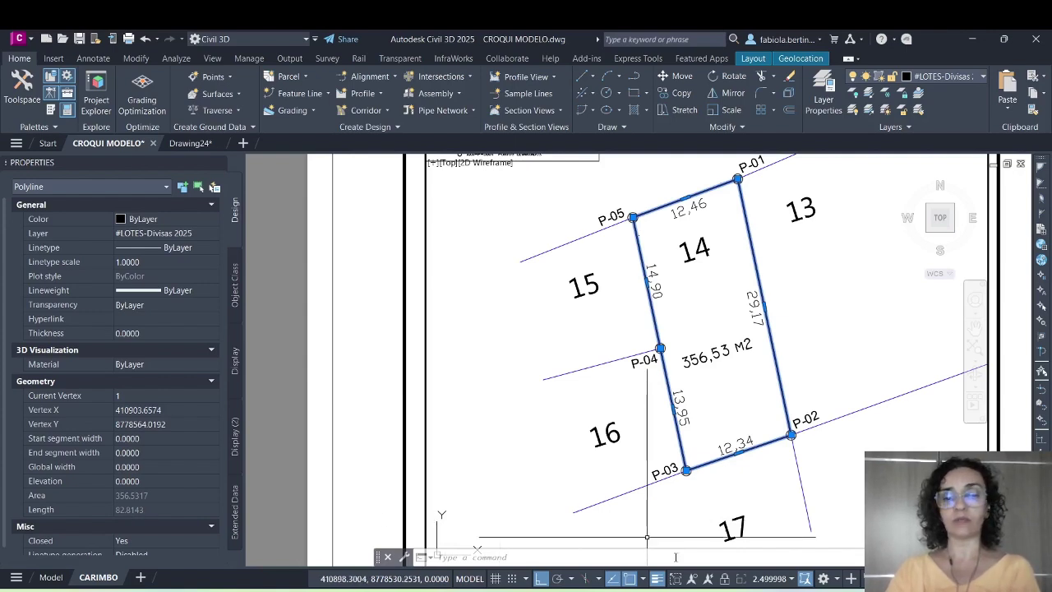
In Excel's TABELA DE COORDENADAS, sum the distances D2:D6 in cell D7 and check the individual side distances.
{"action": "key", "text": "alt+Tab"}
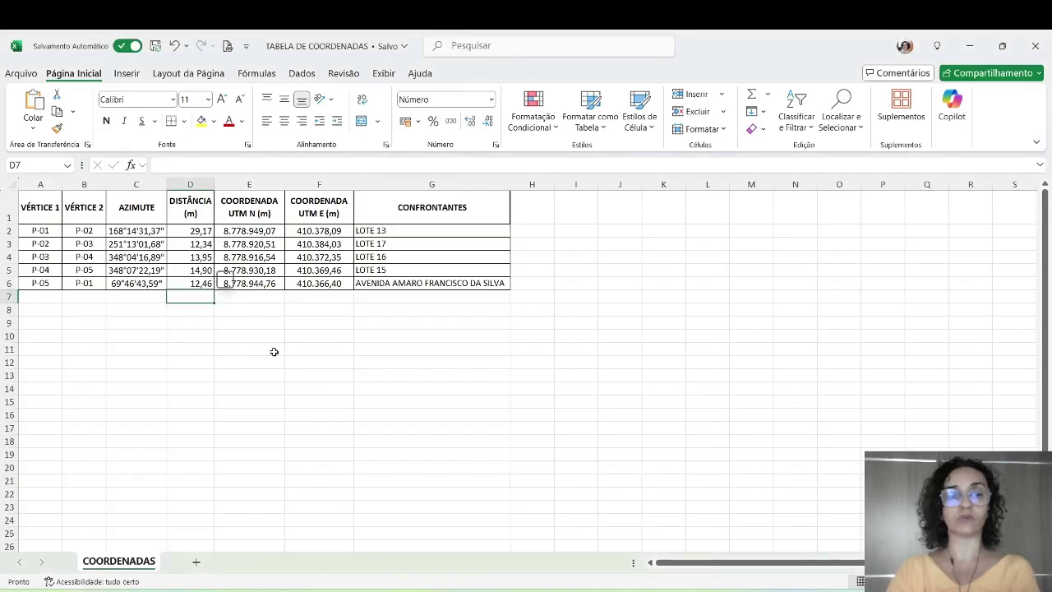
{"action": "left_click", "coordinate": [752, 95]}
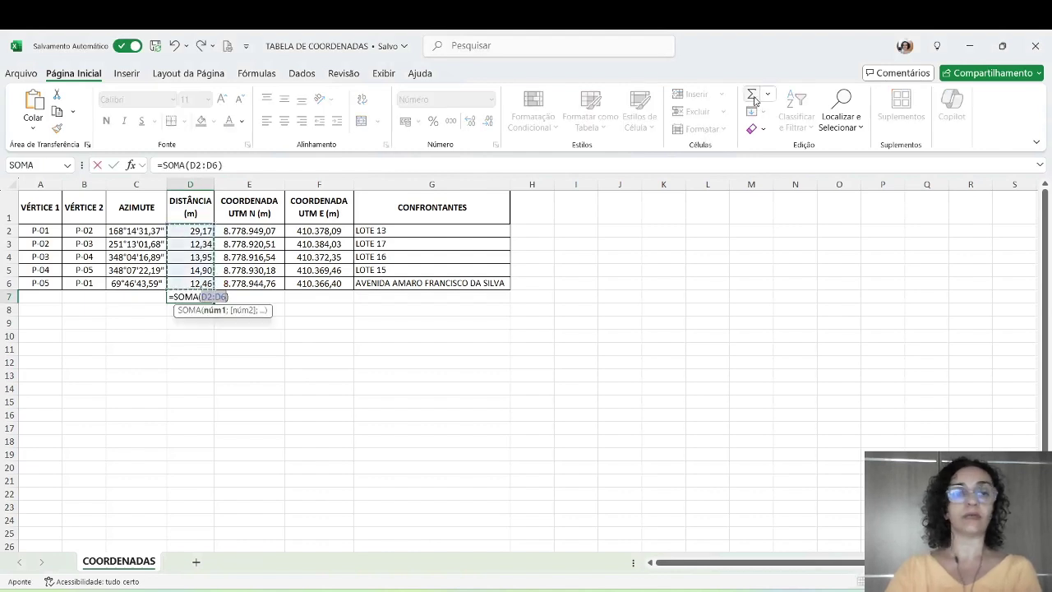
{"action": "key", "text": "Return"}
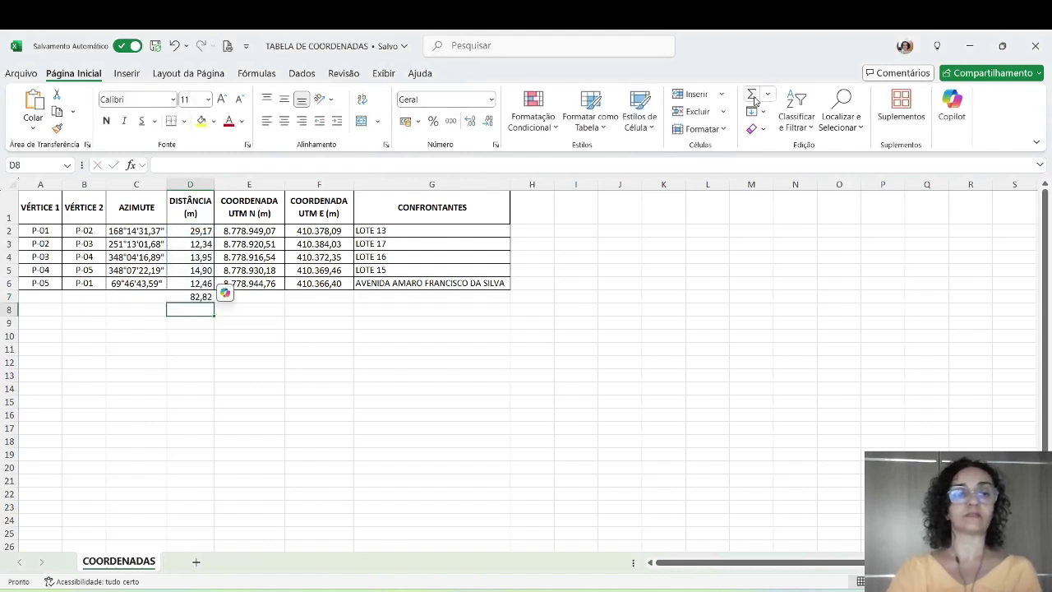
{"action": "left_click", "coordinate": [199, 298]}
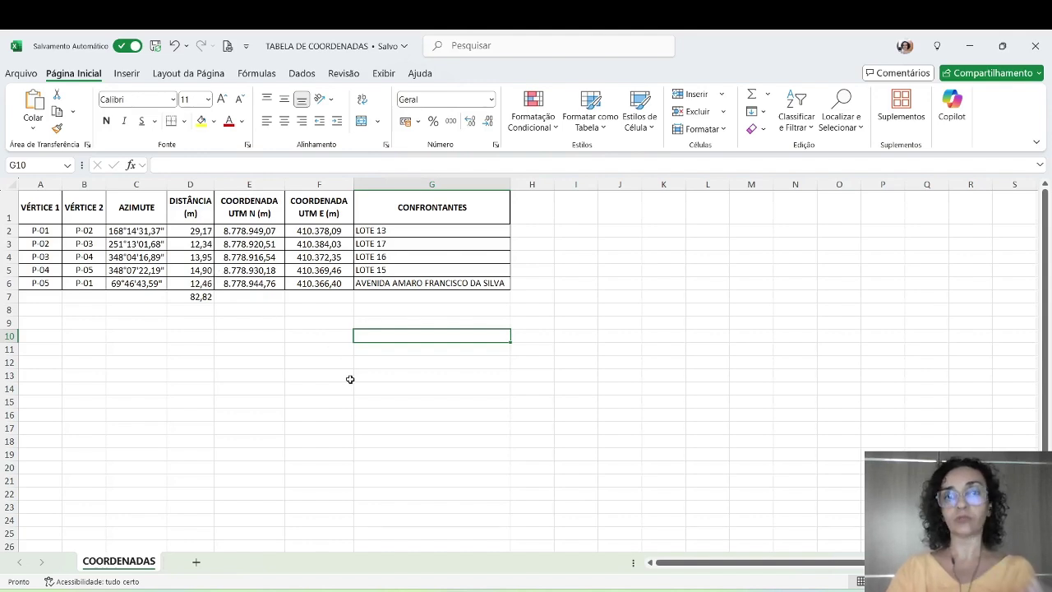
{"action": "left_click", "coordinate": [205, 233]}
{"action": "left_click", "coordinate": [204, 245]}
{"action": "left_click", "coordinate": [205, 268]}
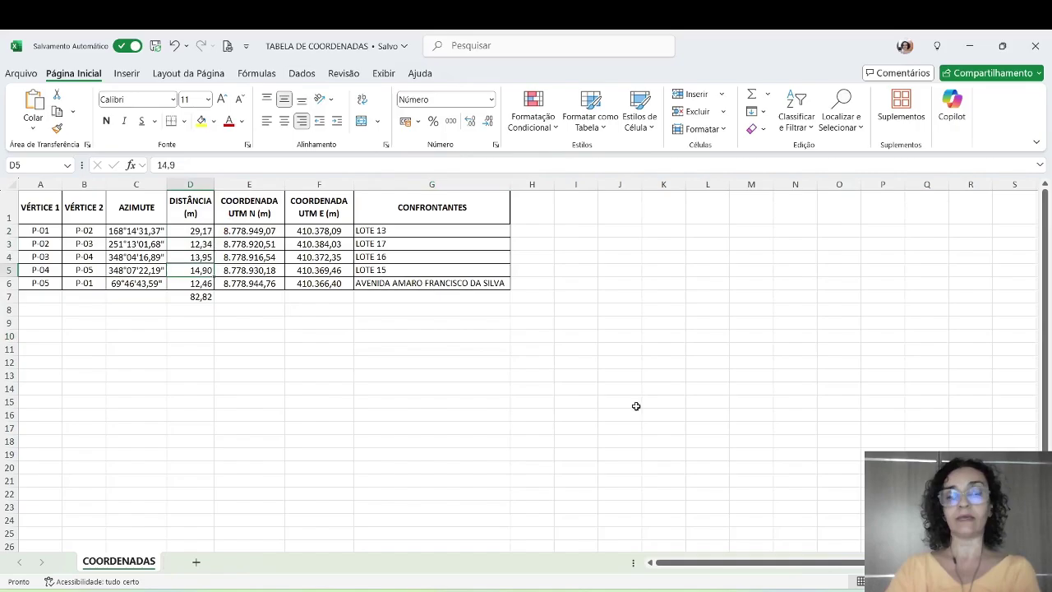
Switch to Civil 3D and deselect lot 14's boundary polyline.
{"action": "left_click", "coordinate": [787, 589]}
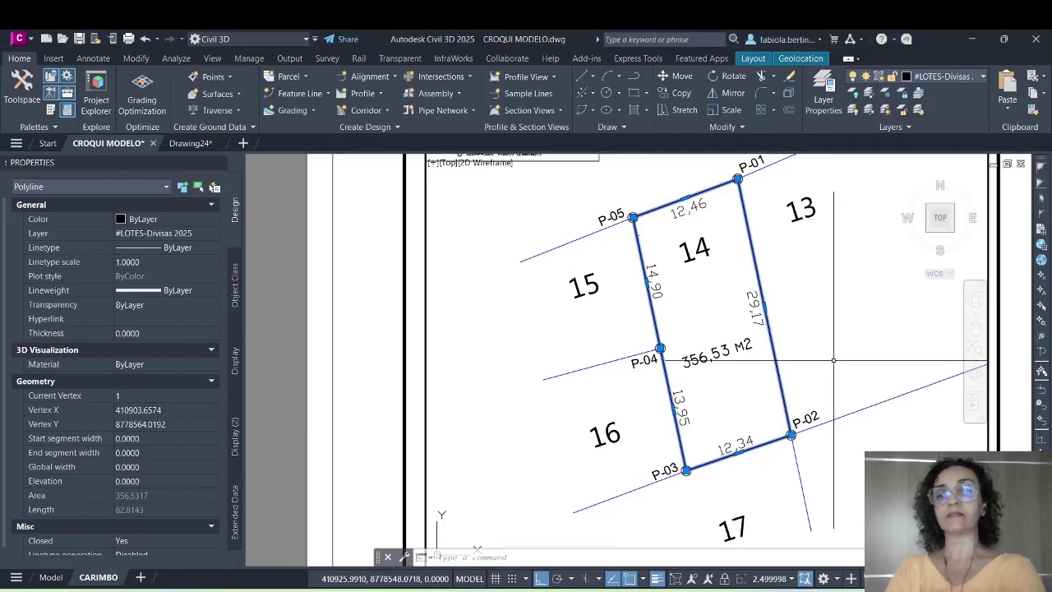
{"action": "key", "text": "Escape"}
{"action": "key", "text": "Escape"}
{"action": "key", "text": "Escape"}
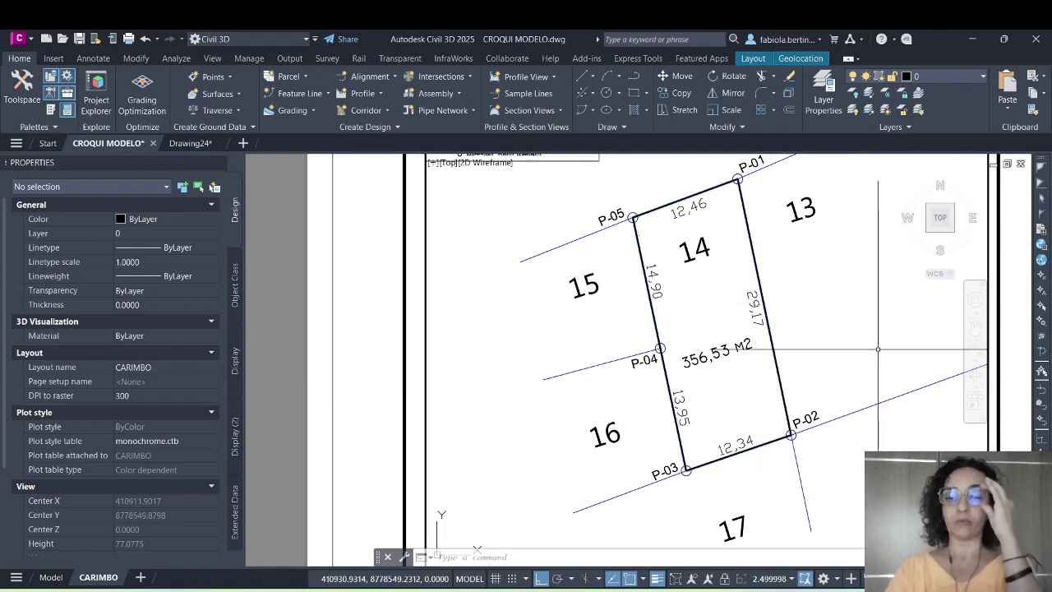
Restore the previous zoom inside the CARIMBO layout's viewport and return to paper space.
{"action": "scroll", "coordinate": [640, 282], "scroll_direction": "down", "scroll_amount": 4}
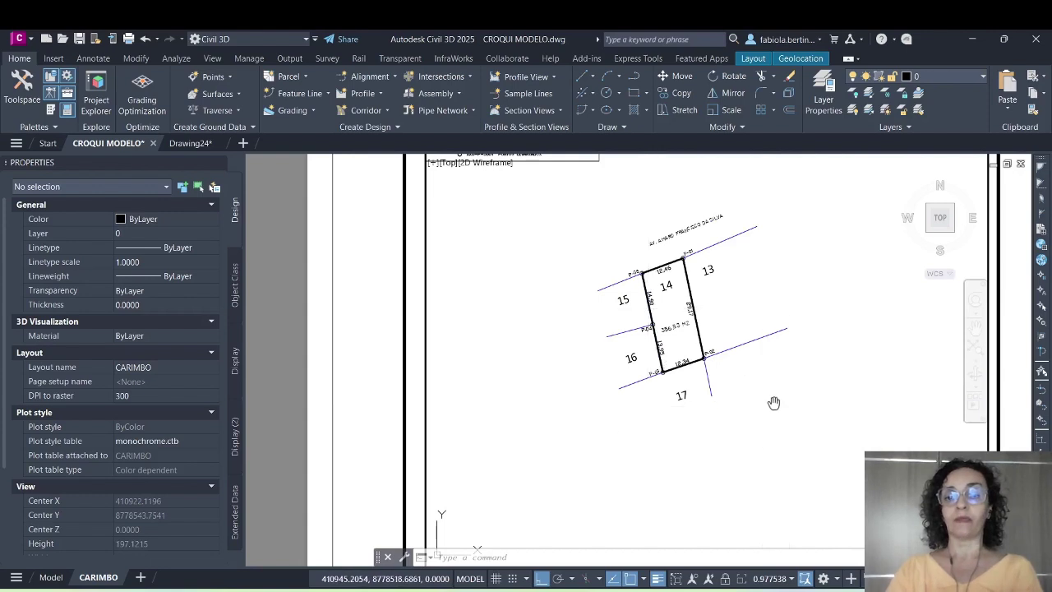
{"action": "type", "text": "z"}
{"action": "key", "text": "Return"}
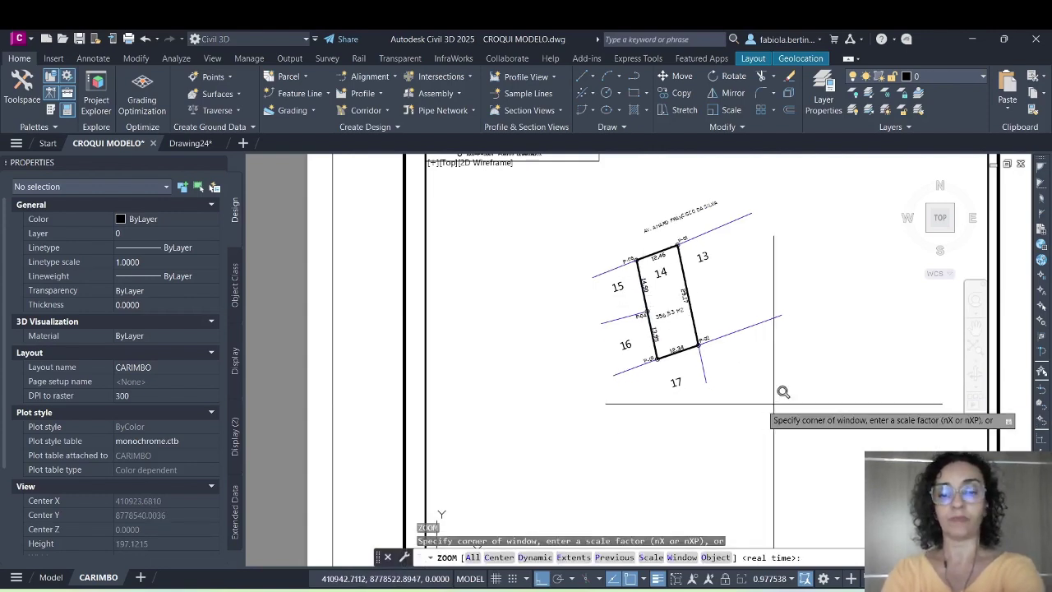
{"action": "type", "text": "p"}
{"action": "key", "text": "Return"}
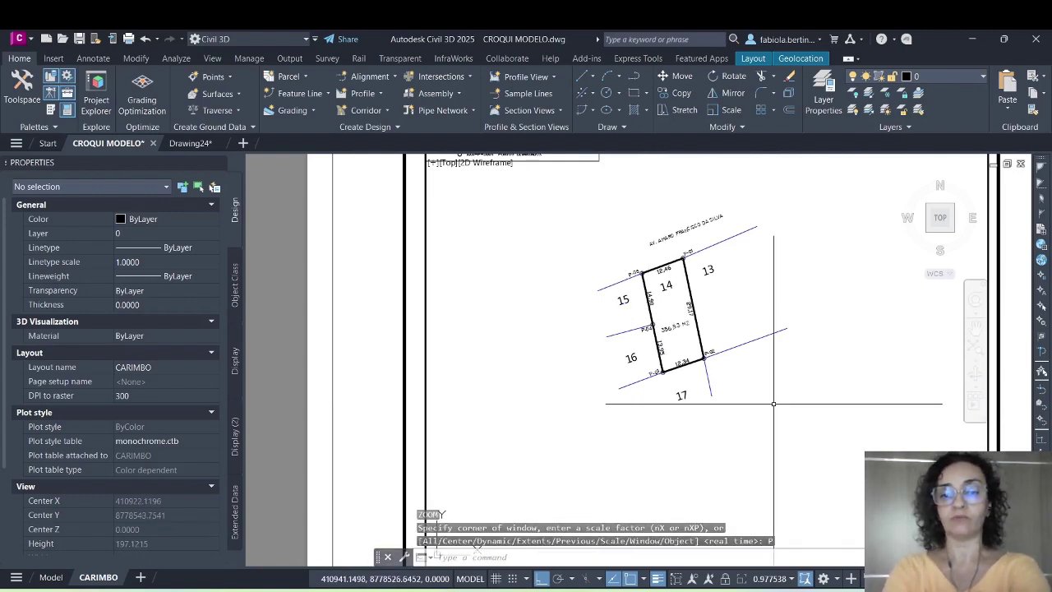
{"action": "type", "text": "z"}
{"action": "key", "text": "Return"}
{"action": "type", "text": "p"}
{"action": "key", "text": "Return"}
{"action": "type", "text": "ps"}
{"action": "key", "text": "Return"}
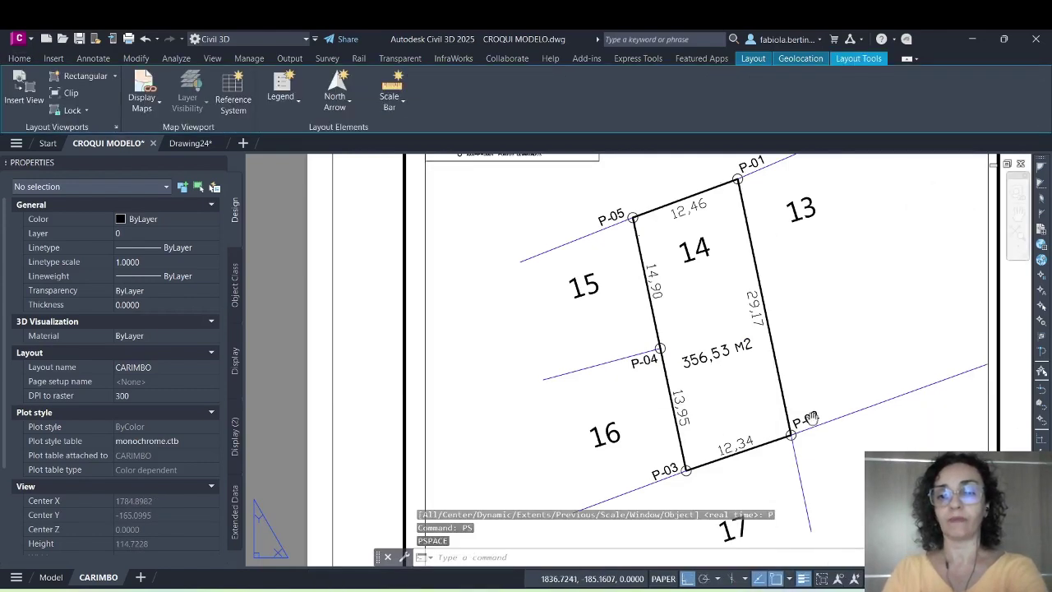
Examine the croqui's coordinate table and PERÍMETRO field, and check them against the D7 distance total in Excel.
{"action": "middle_click_drag", "start_coordinate": [774, 404], "coordinate": [698, 206]}
{"action": "middle_click_drag", "start_coordinate": [780, 472], "coordinate": [722, 310]}
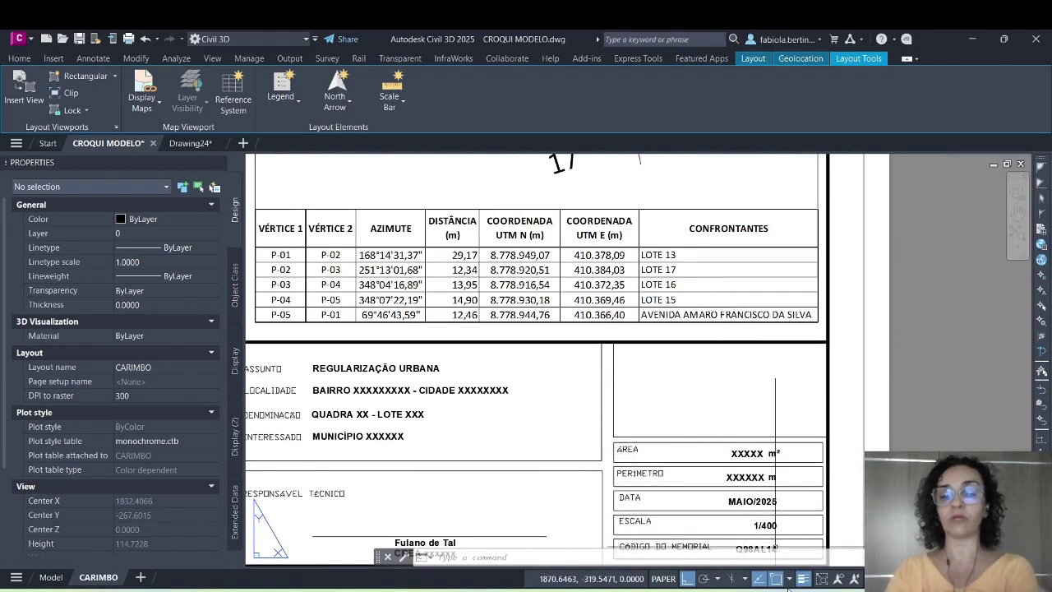
{"action": "mouse_move", "coordinate": [786, 591]}
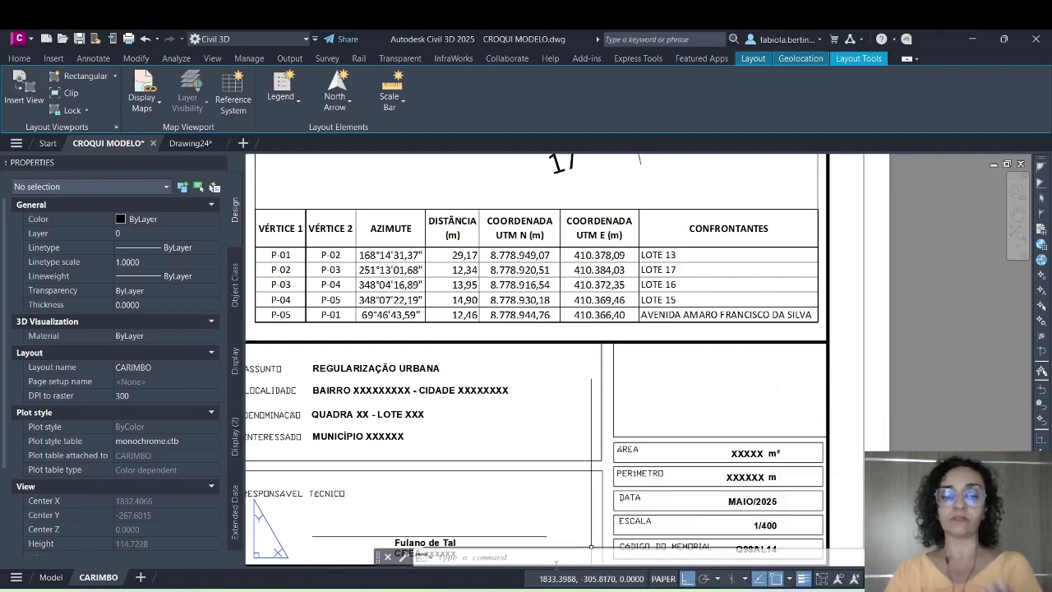
{"action": "left_click", "coordinate": [451, 590]}
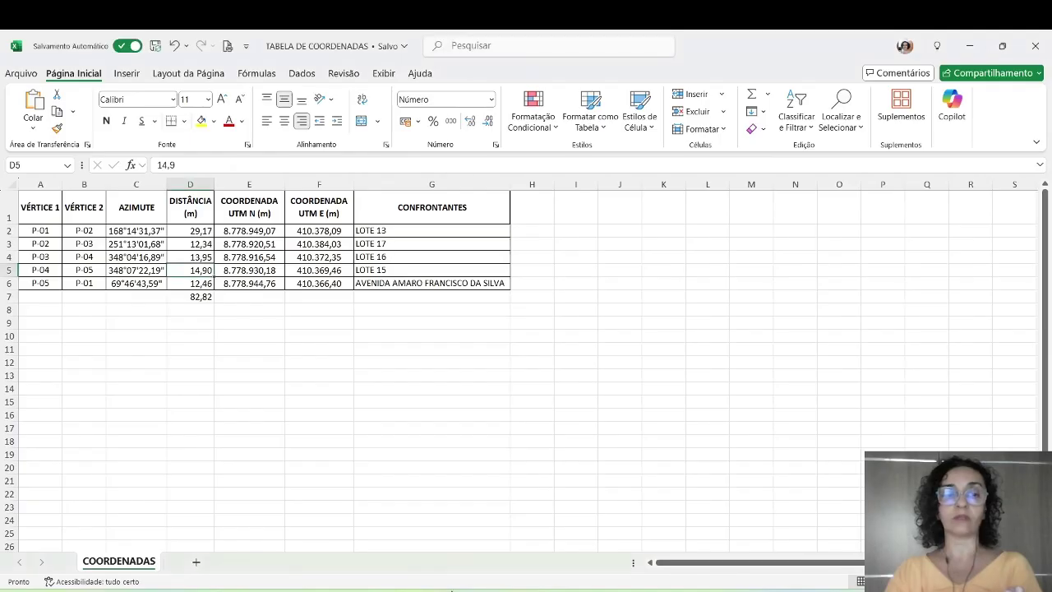
{"action": "left_click", "coordinate": [201, 297]}
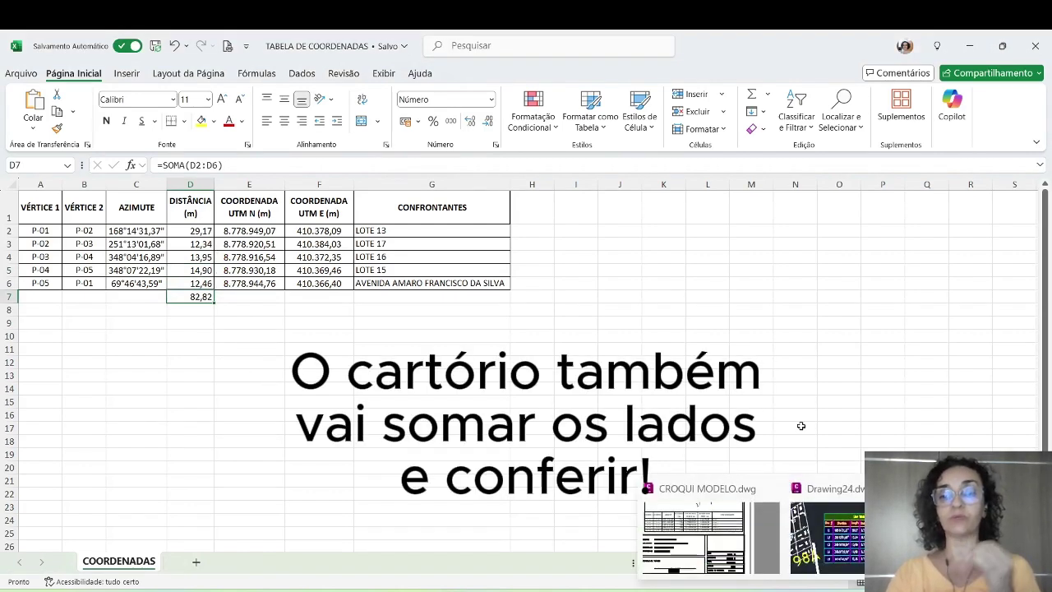
{"action": "left_click", "coordinate": [292, 339]}
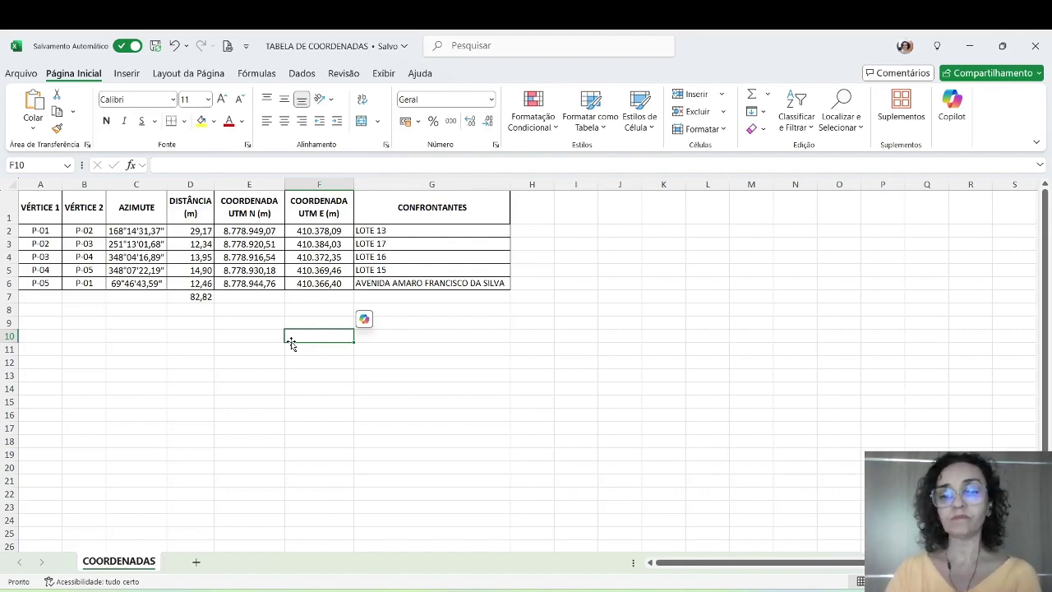
Switch to Civil 3D and examine the full CARIMBO sheet, its projection information box and the frontage between P-05 and P-01.
{"action": "left_click", "coordinate": [757, 591]}
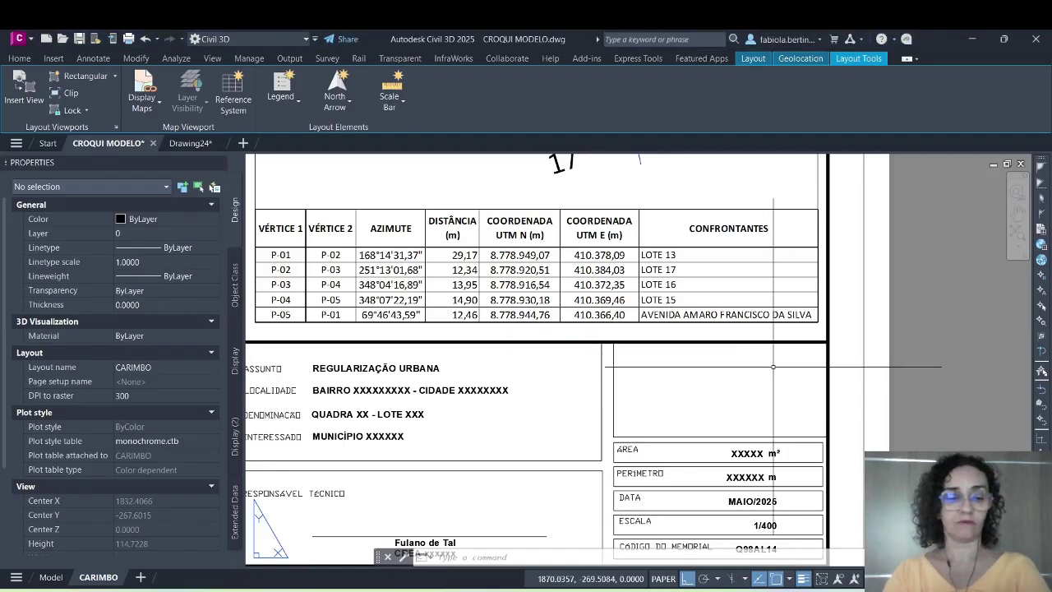
{"action": "type", "text": "z"}
{"action": "key", "text": "Return"}
{"action": "type", "text": "e"}
{"action": "key", "text": "Return"}
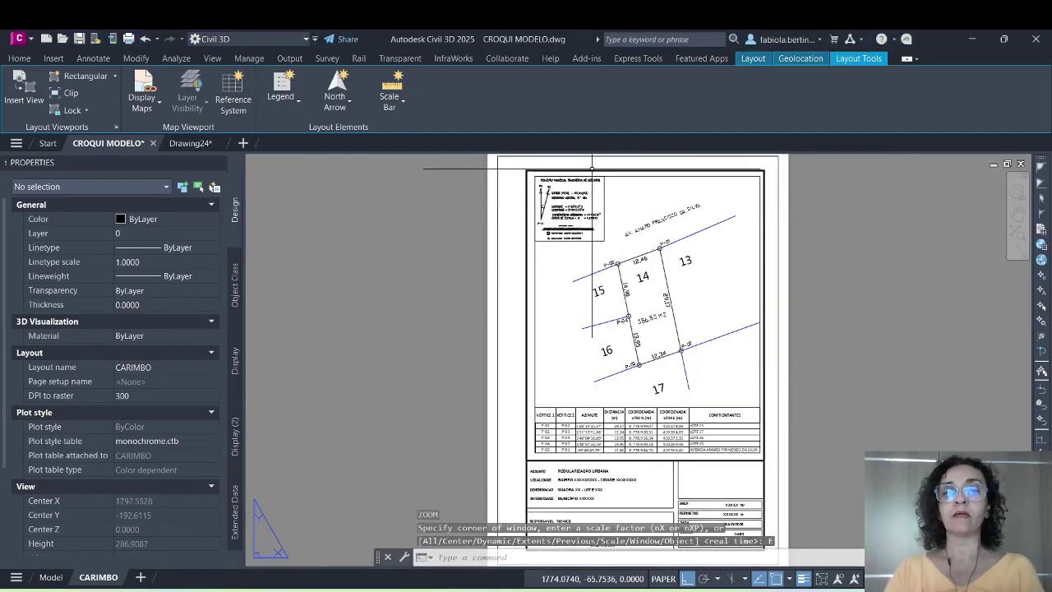
{"action": "scroll", "coordinate": [571, 178], "scroll_direction": "up", "scroll_amount": 4}
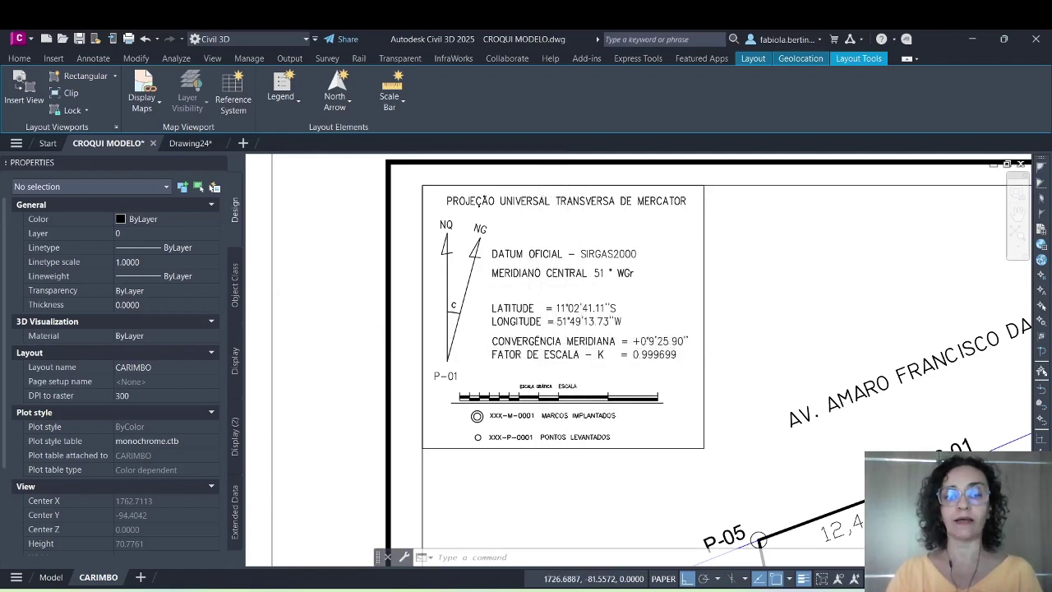
{"action": "scroll", "coordinate": [429, 288], "scroll_direction": "down", "scroll_amount": 2}
{"action": "scroll", "coordinate": [733, 347], "scroll_direction": "up", "scroll_amount": 4}
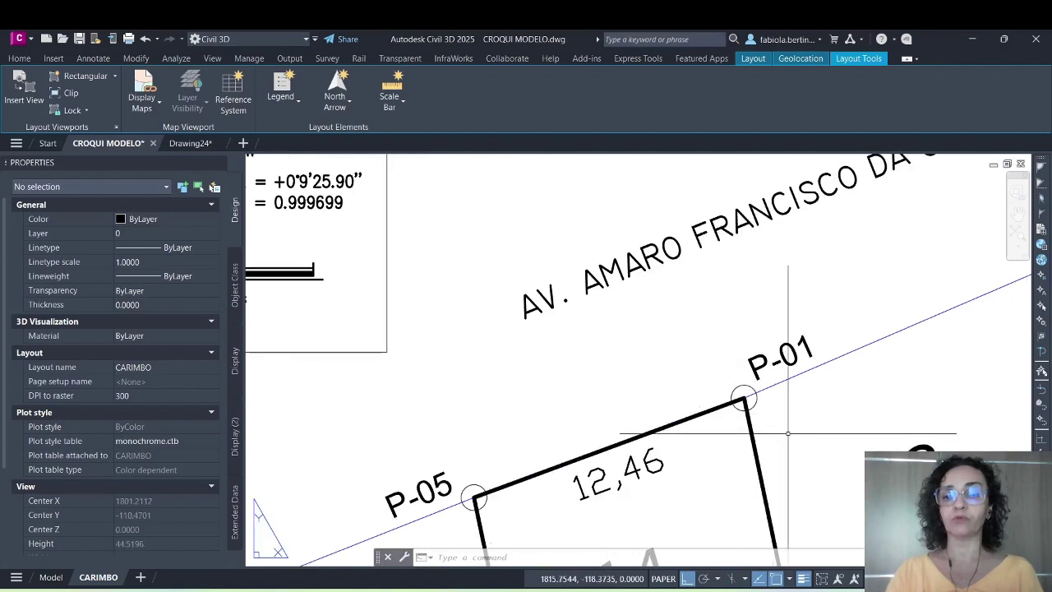
{"action": "scroll", "coordinate": [679, 347], "scroll_direction": "down", "scroll_amount": 2}
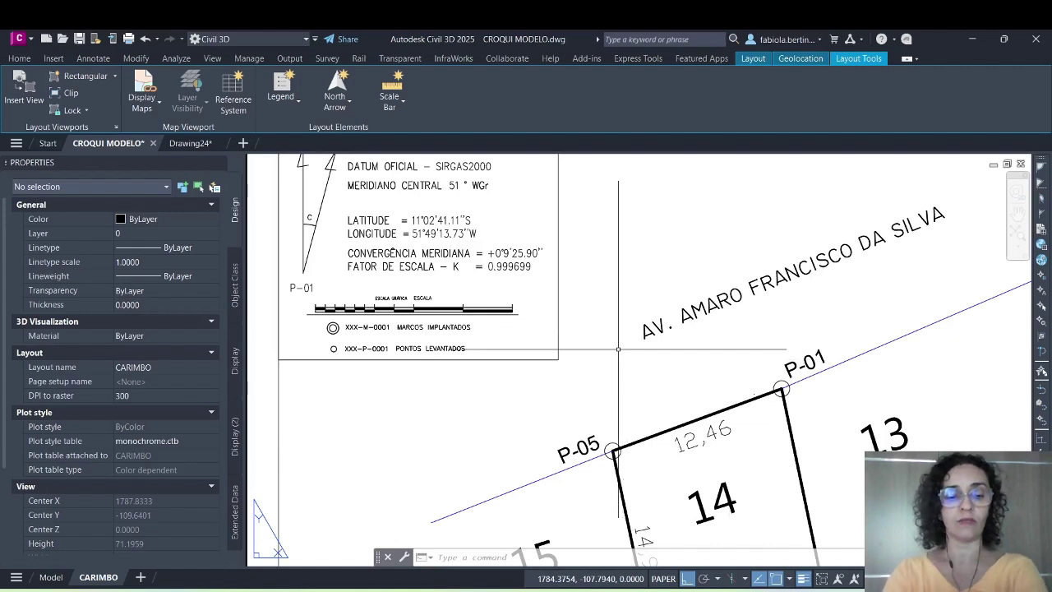
{"action": "type", "text": "z"}
{"action": "key", "text": "Return"}
{"action": "type", "text": "e"}
{"action": "key", "text": "Return"}
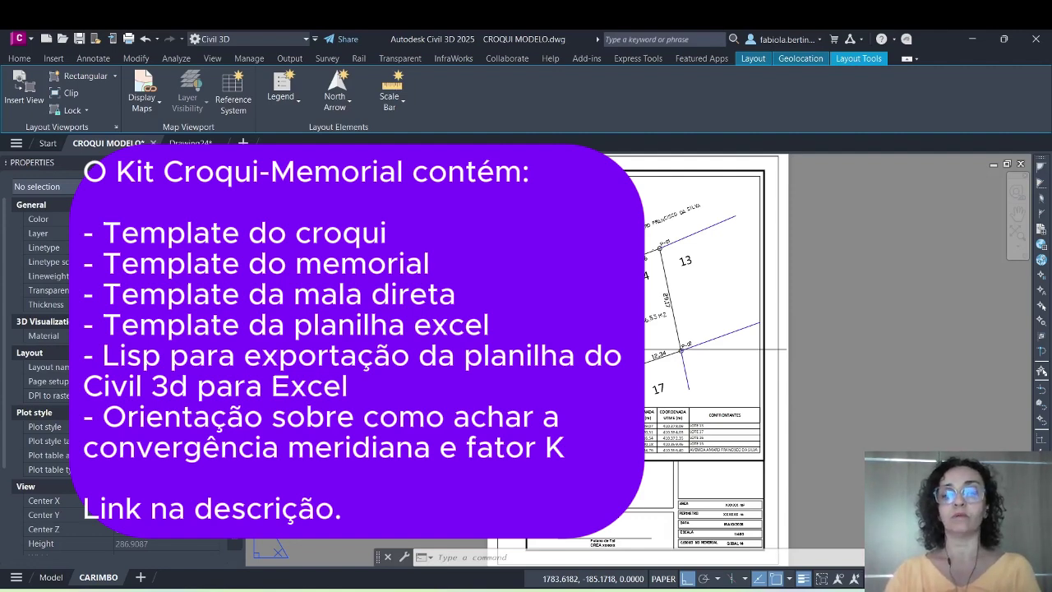
{"action": "scroll", "coordinate": [665, 444], "scroll_direction": "up", "scroll_amount": 4}
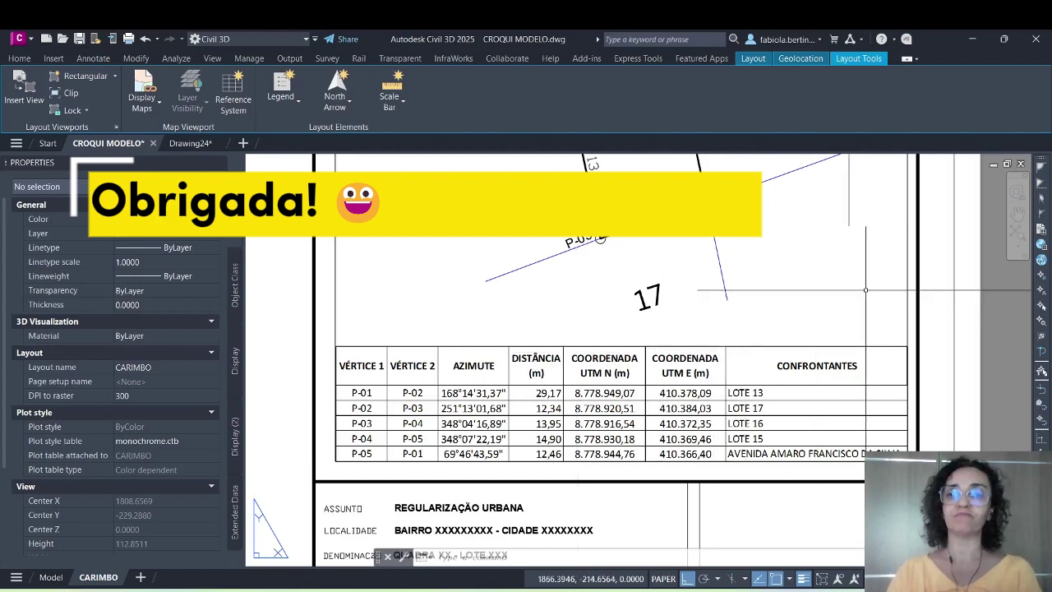
{"action": "type", "text": "z"}
{"action": "key", "text": "Return"}
{"action": "type", "text": "e"}
{"action": "key", "text": "Return"}
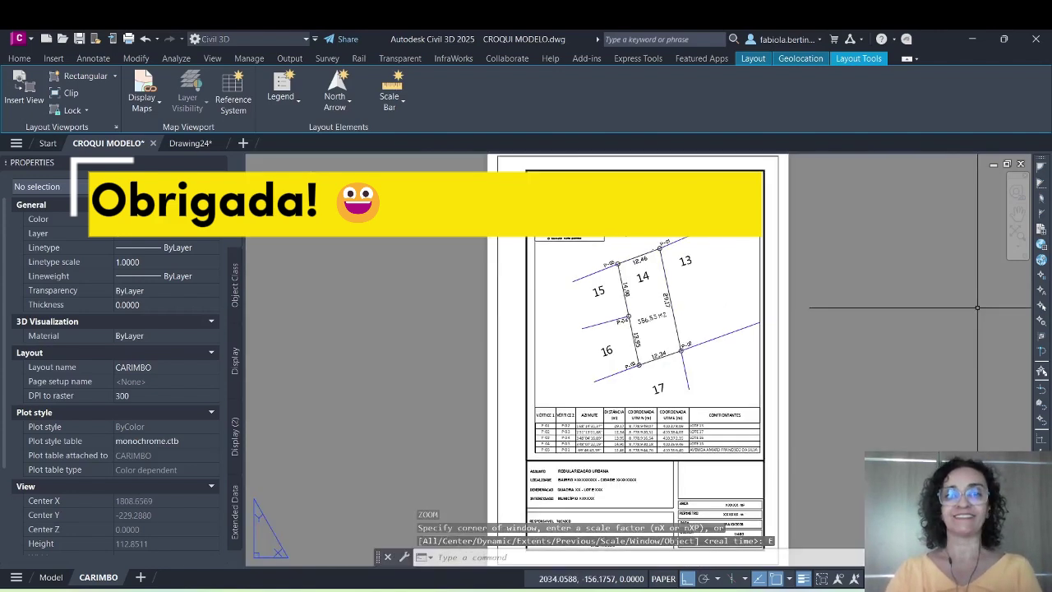